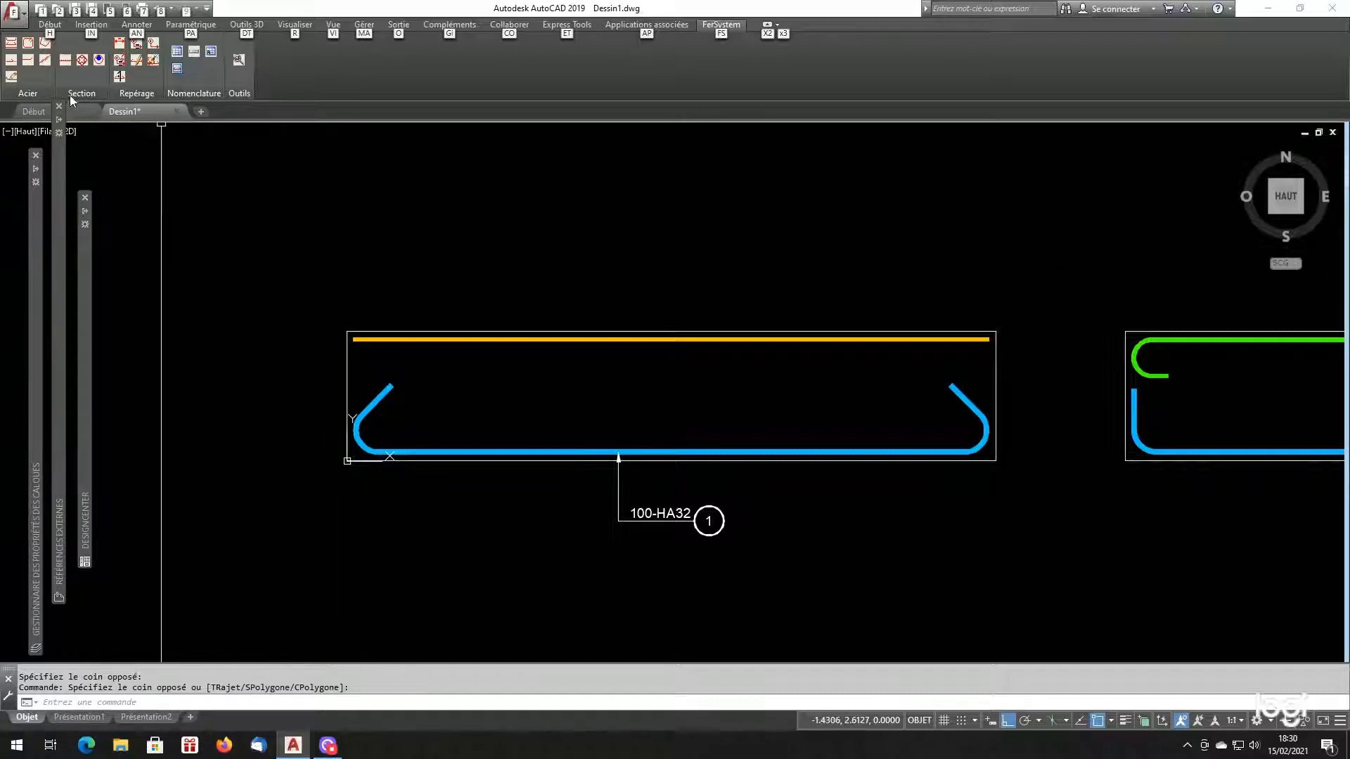
- Change the beam's upper straight bar to diameter HA25, keeping its upper side in place
mouse_move(59, 538)
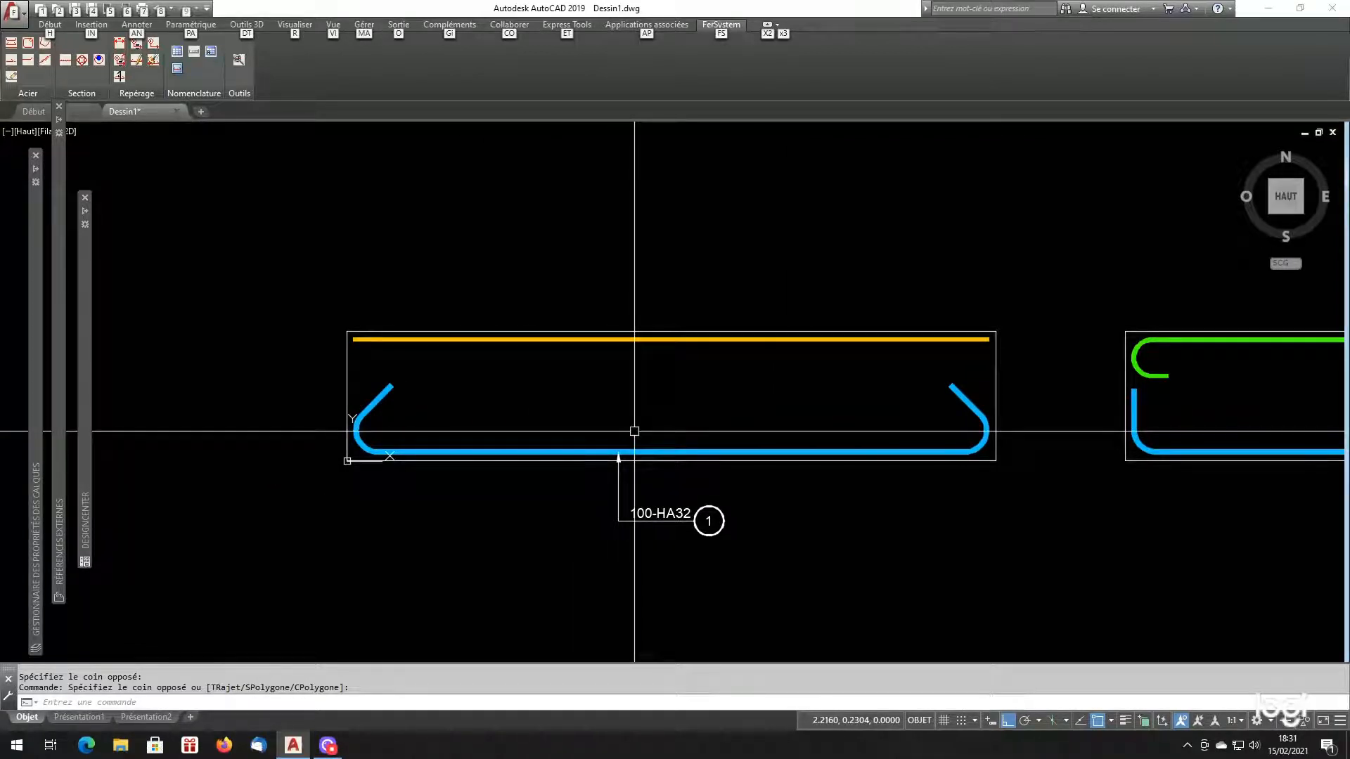
left_click(11, 77)
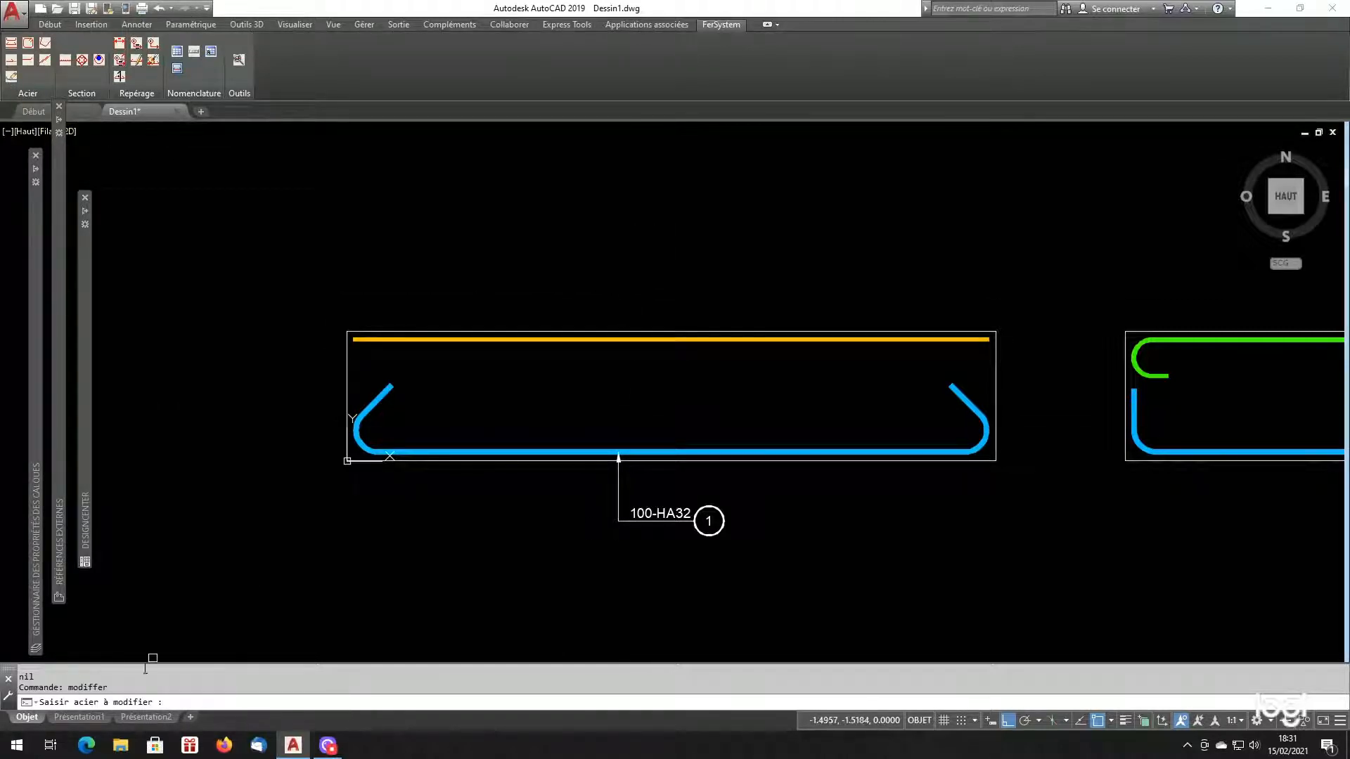
left_click(552, 343)
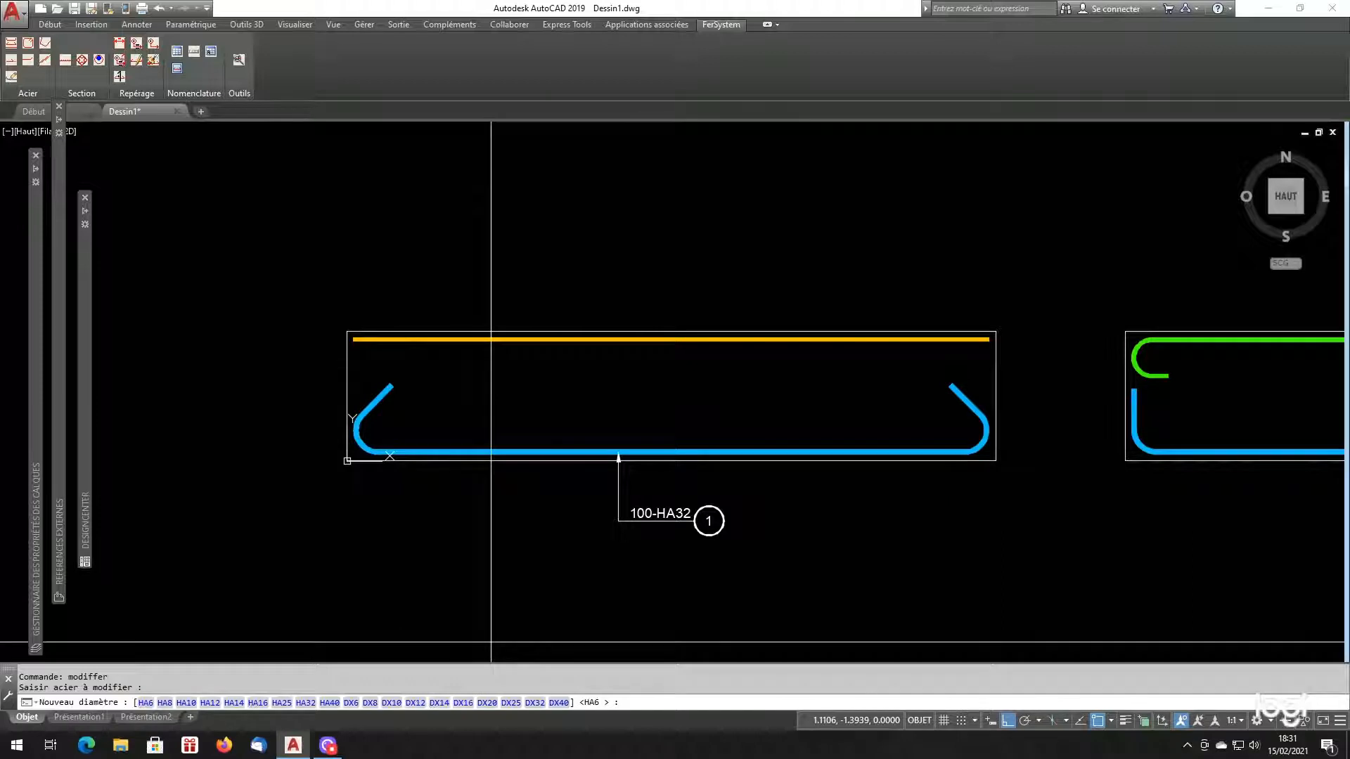
left_click(282, 702)
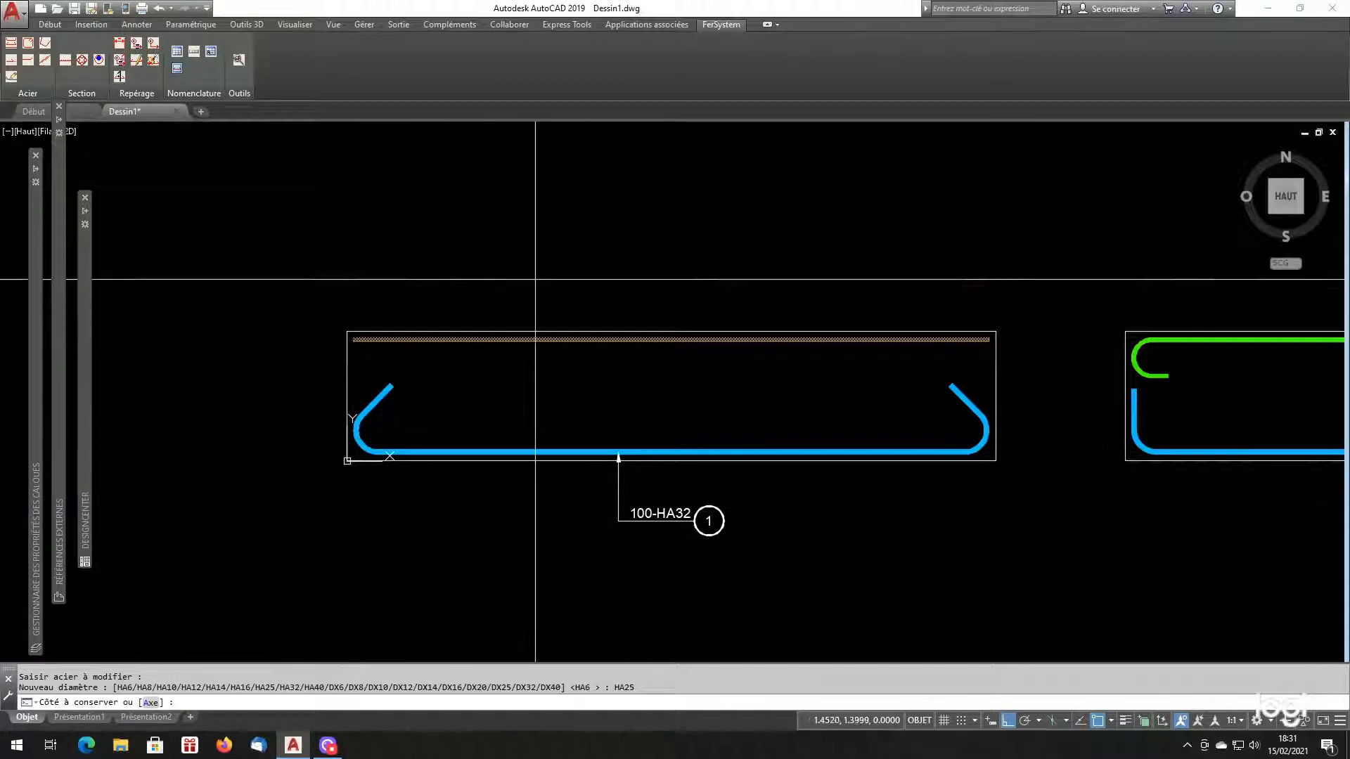
scroll(537, 276, "up", 2)
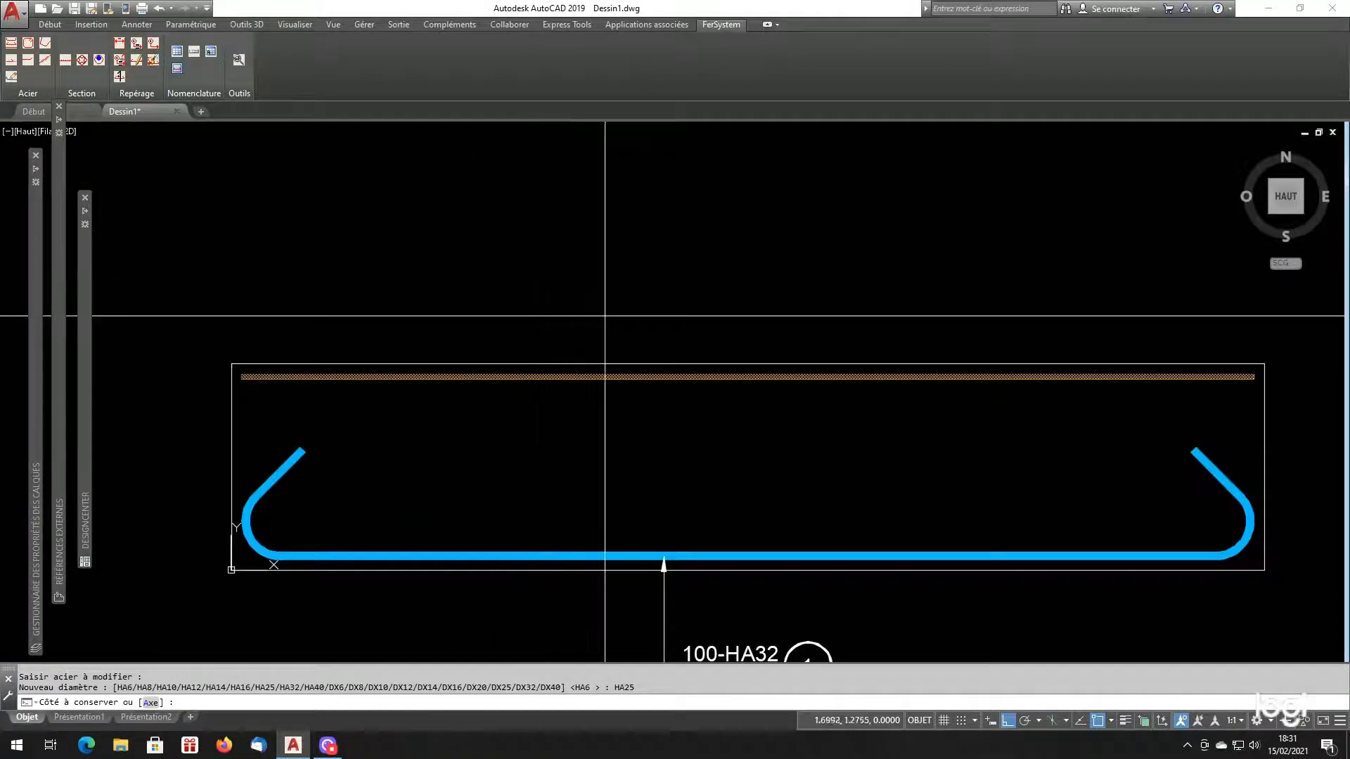
left_click(782, 308)
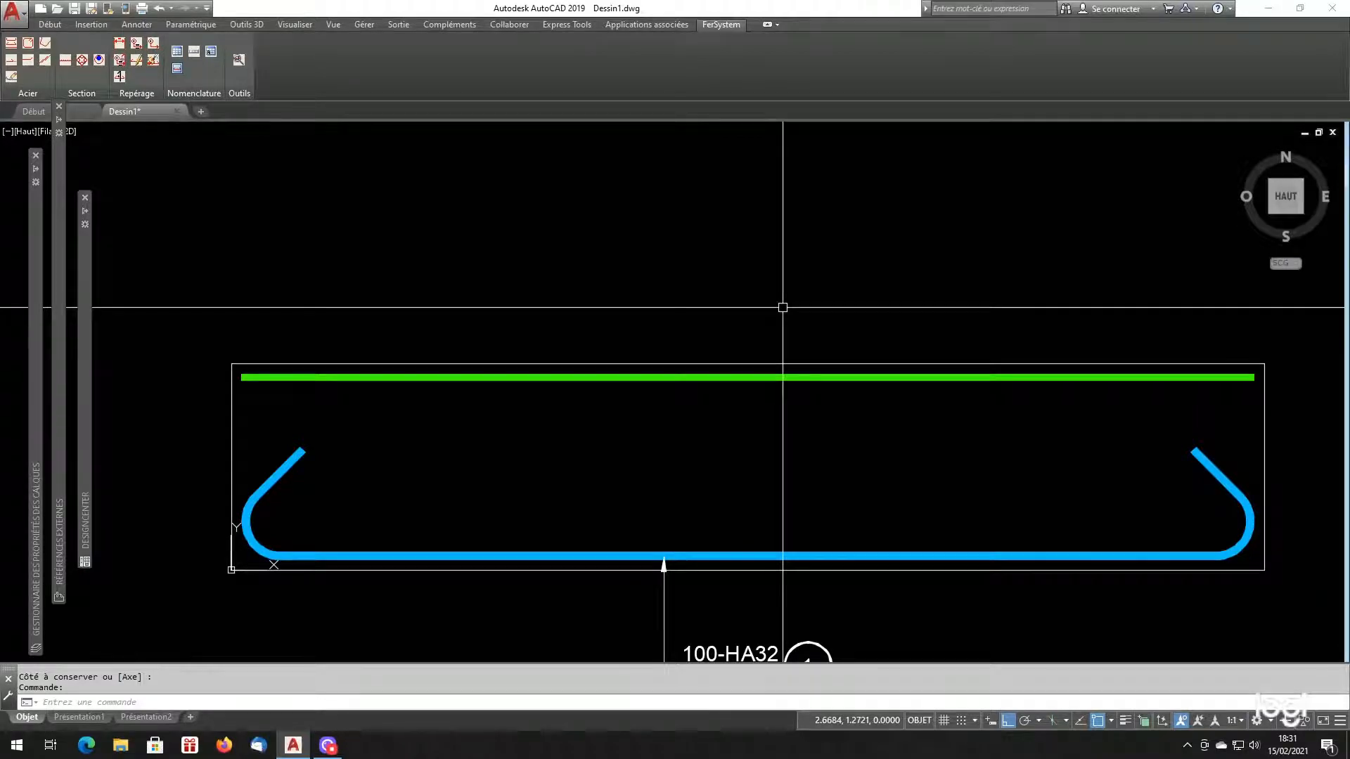
- Check the upper straight bar's layer and polyline properties, including its width
left_click(690, 377)
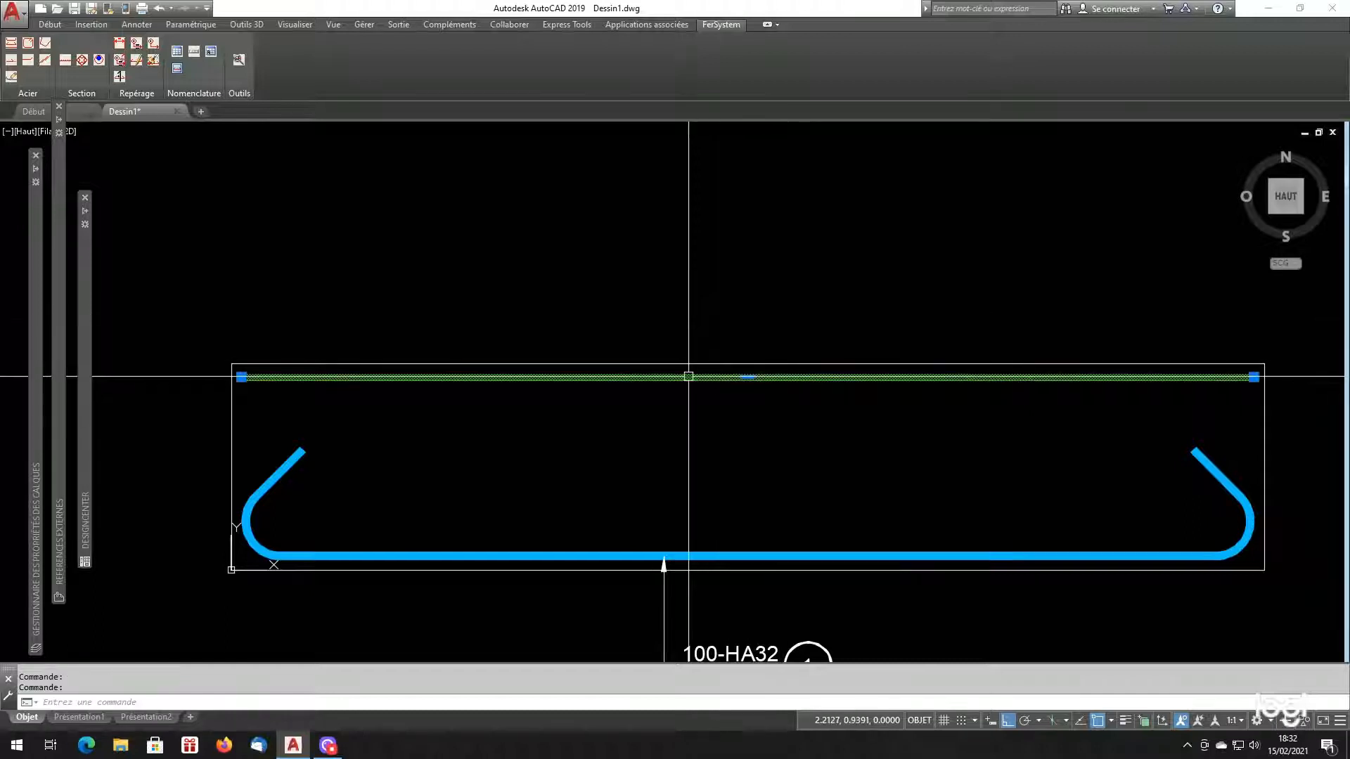
left_click(39, 26)
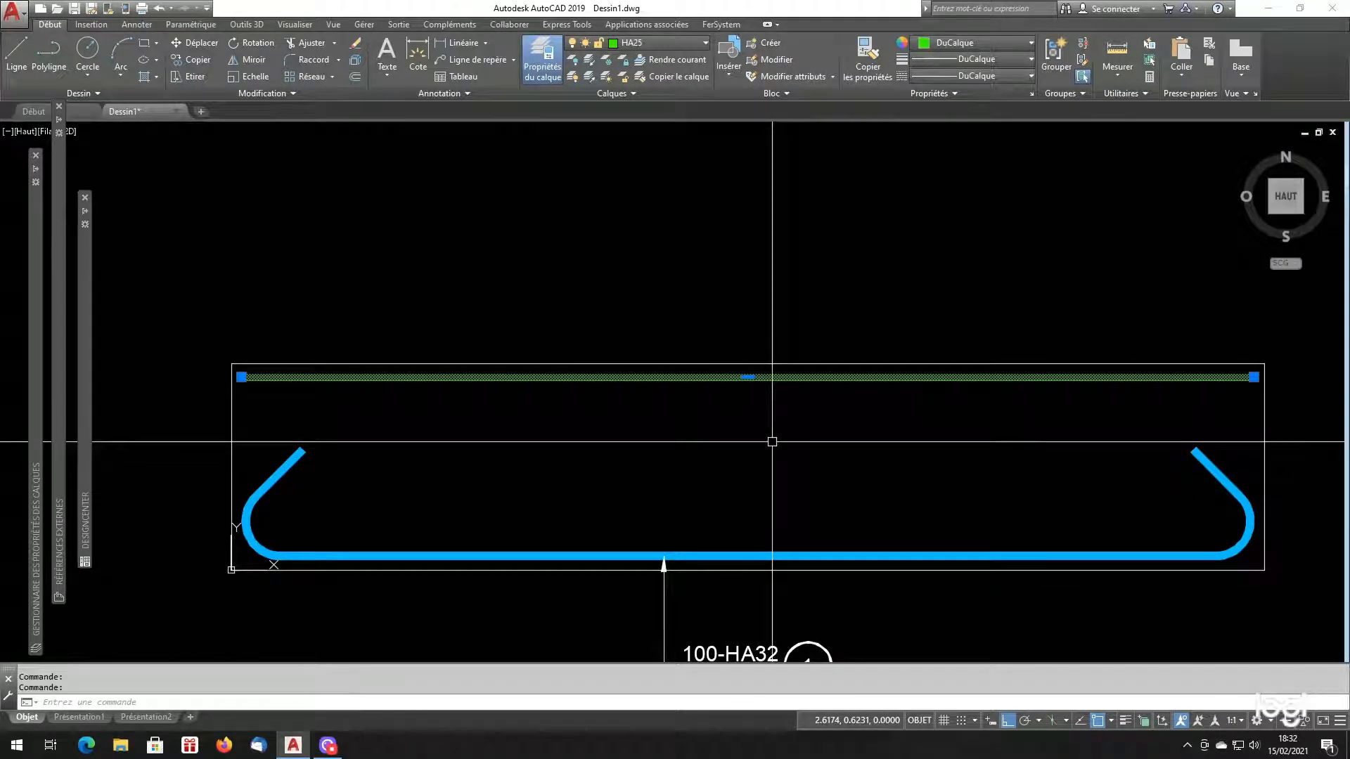
type("liste")
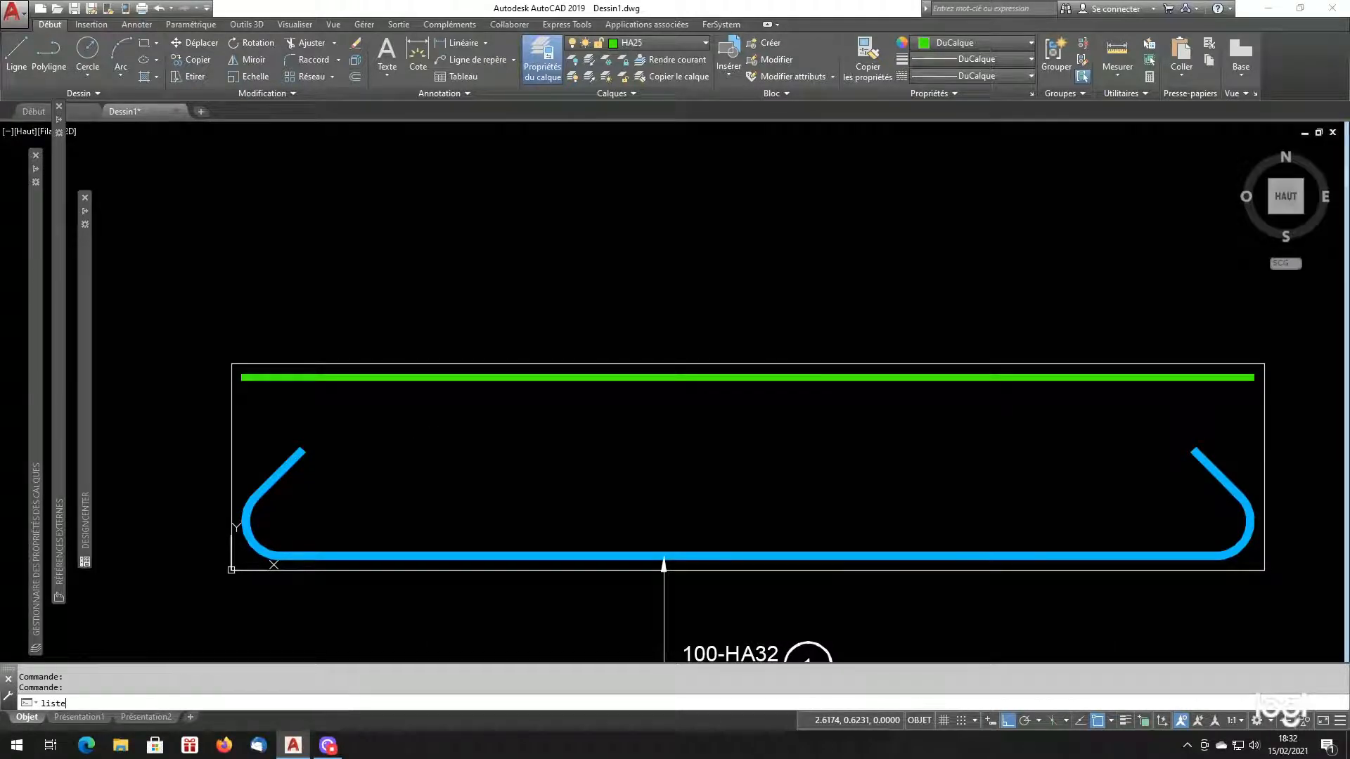
key("Return")
key("Escape")
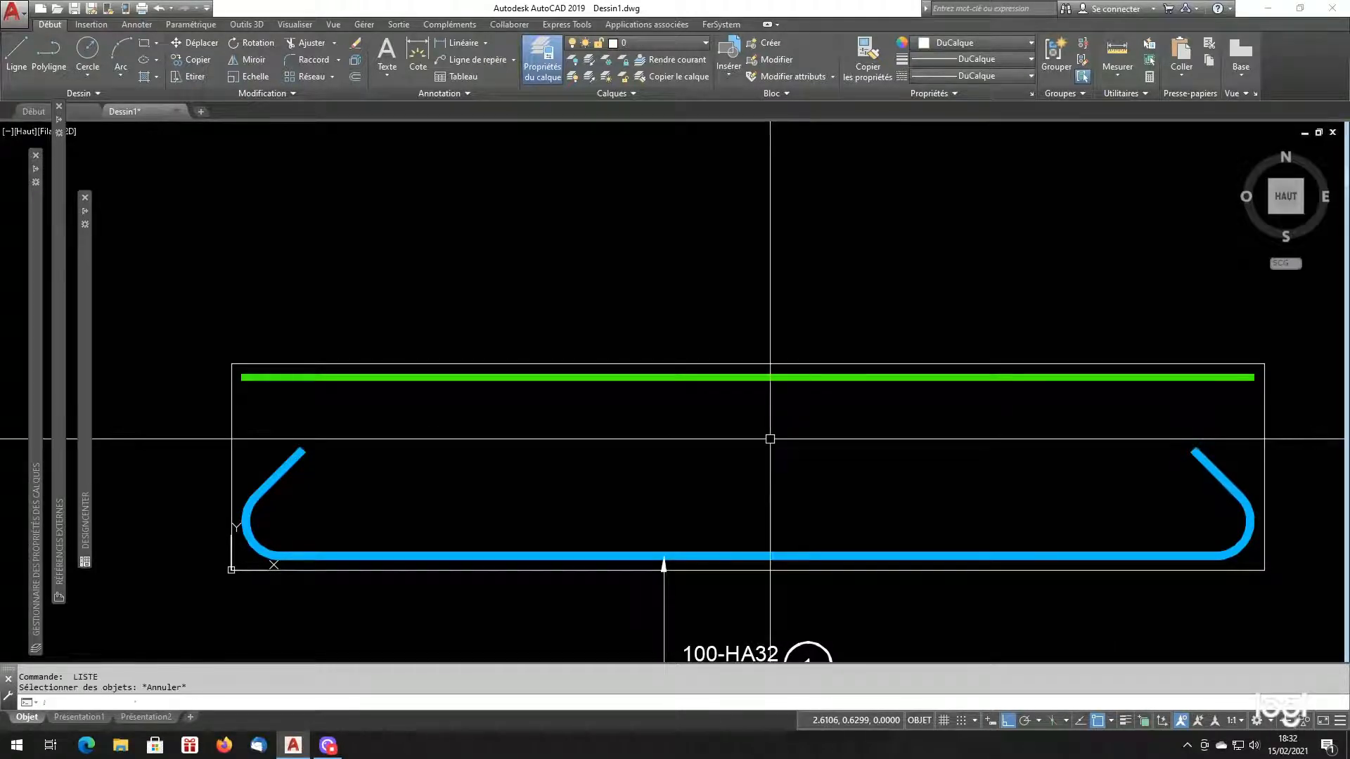
left_click(773, 377)
left_click(772, 376)
right_click(770, 380)
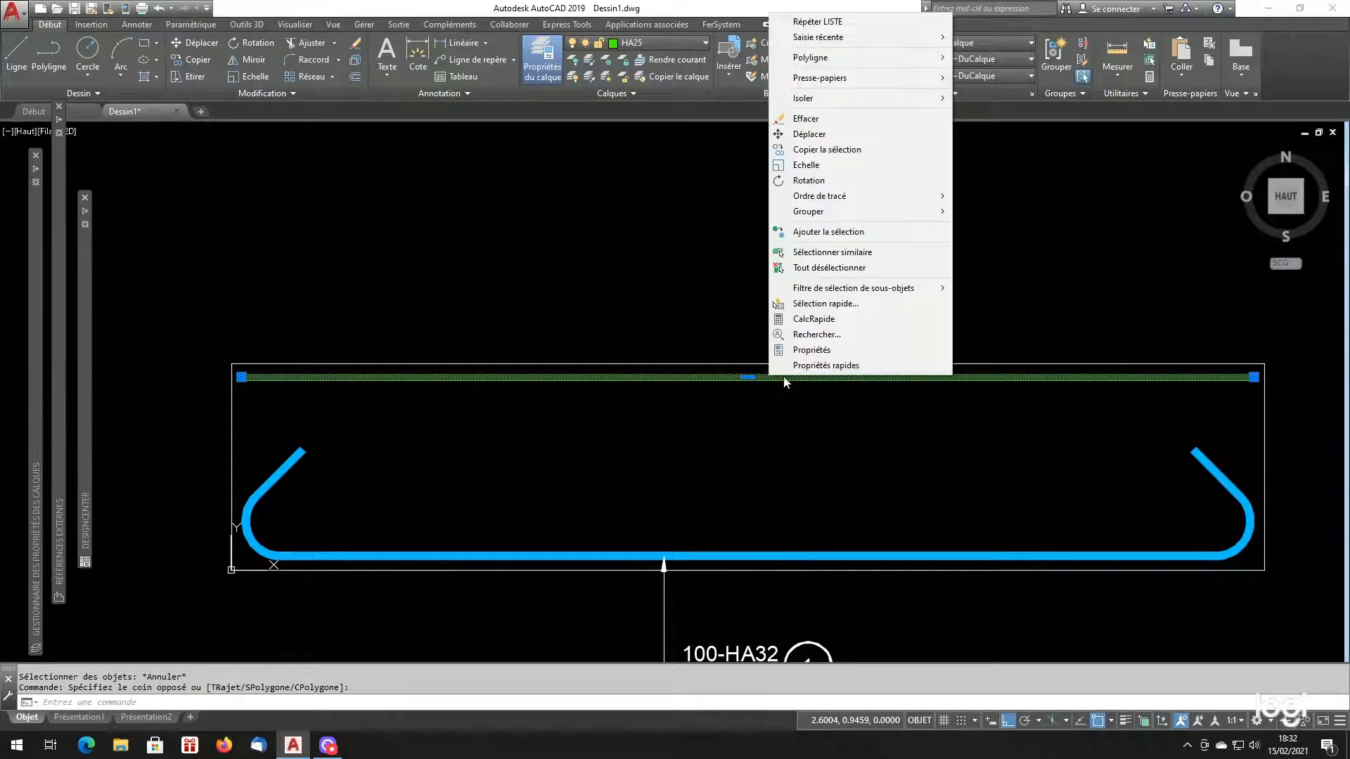
left_click(800, 348)
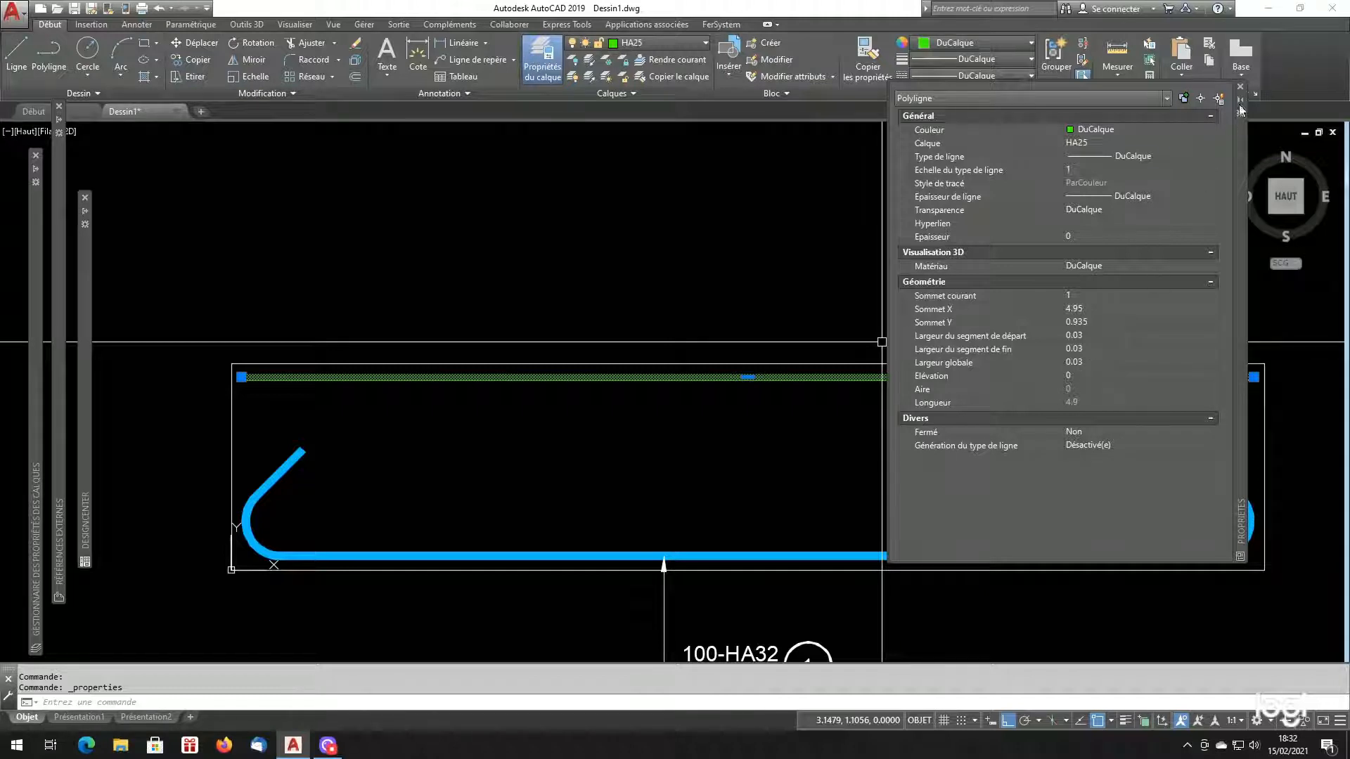
left_click(1239, 87)
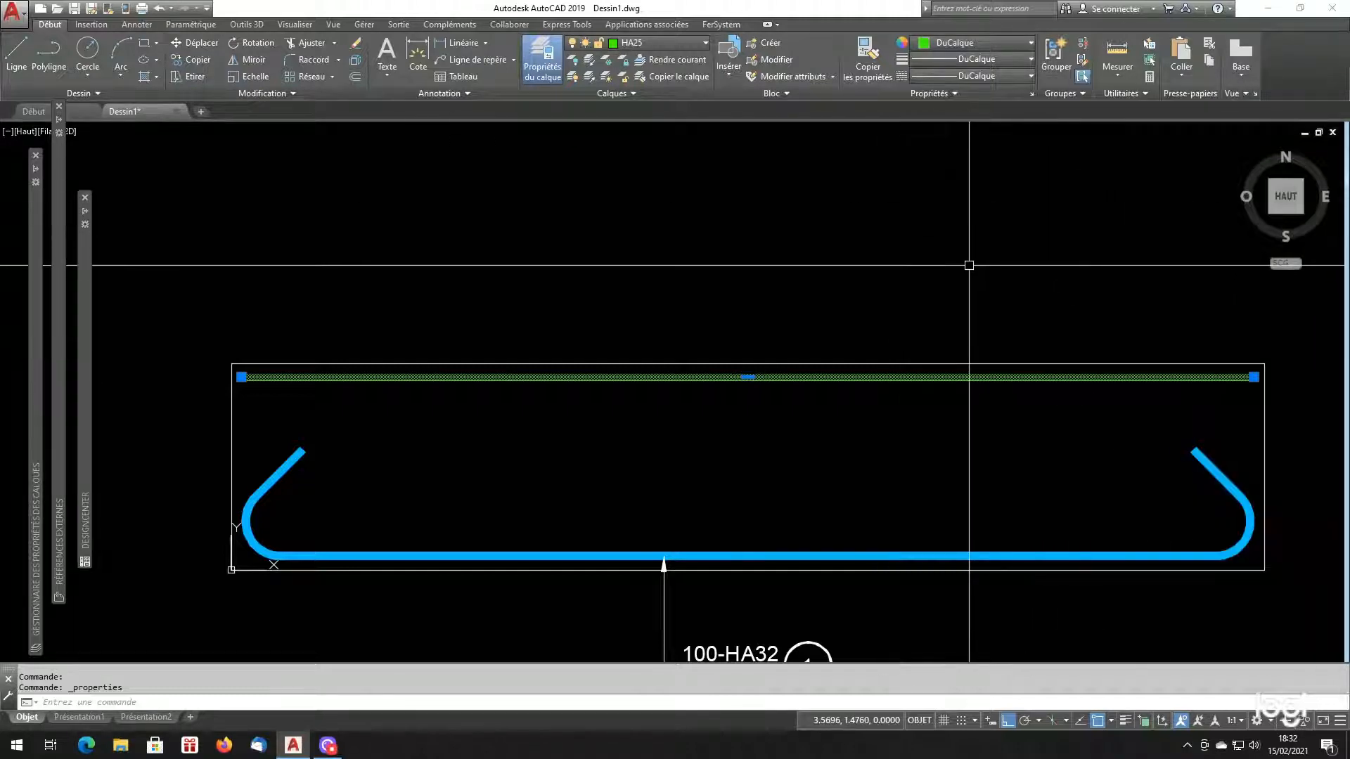
key("Escape")
- Modify the lower hooked bar of the same beam using the Ancrage mandrel, Crochet ends and new diameter HA25
scroll(861, 443, "down", 4)
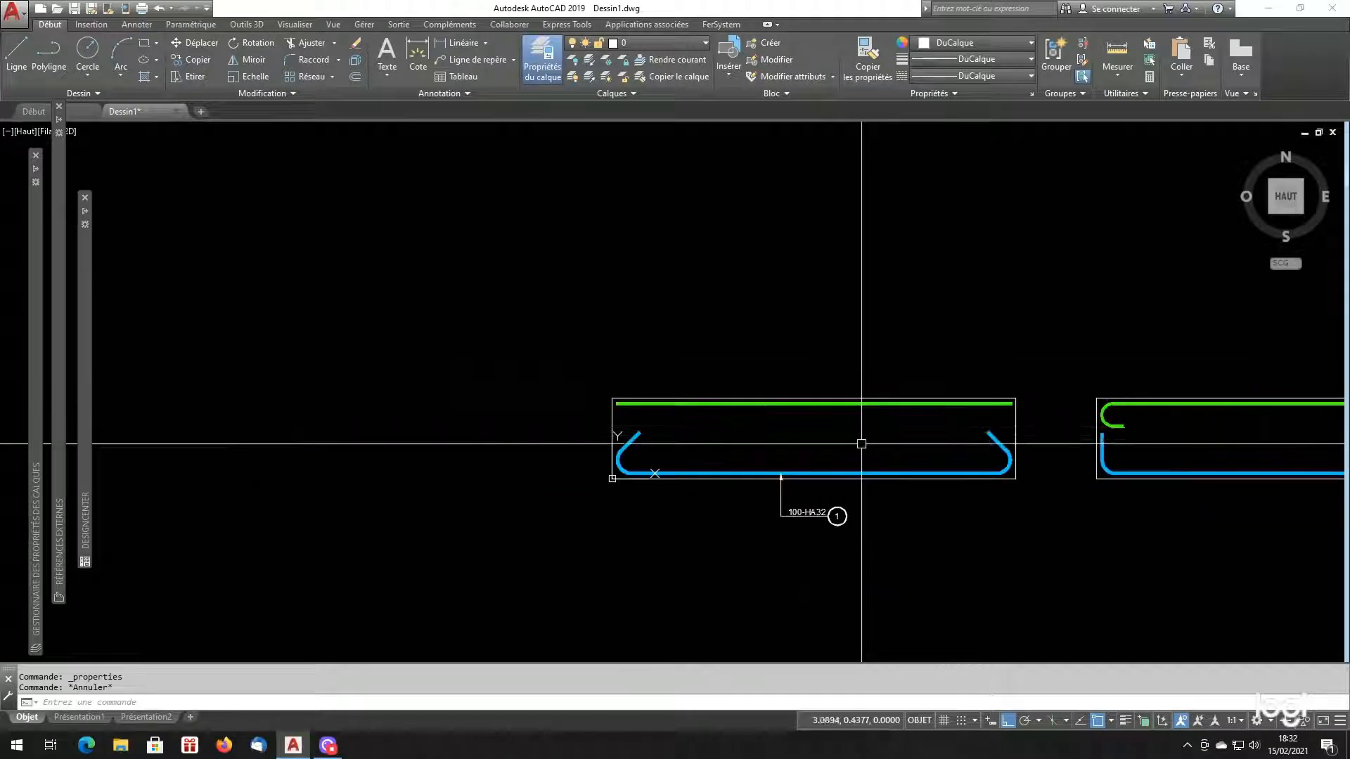
scroll(861, 444, "up", 2)
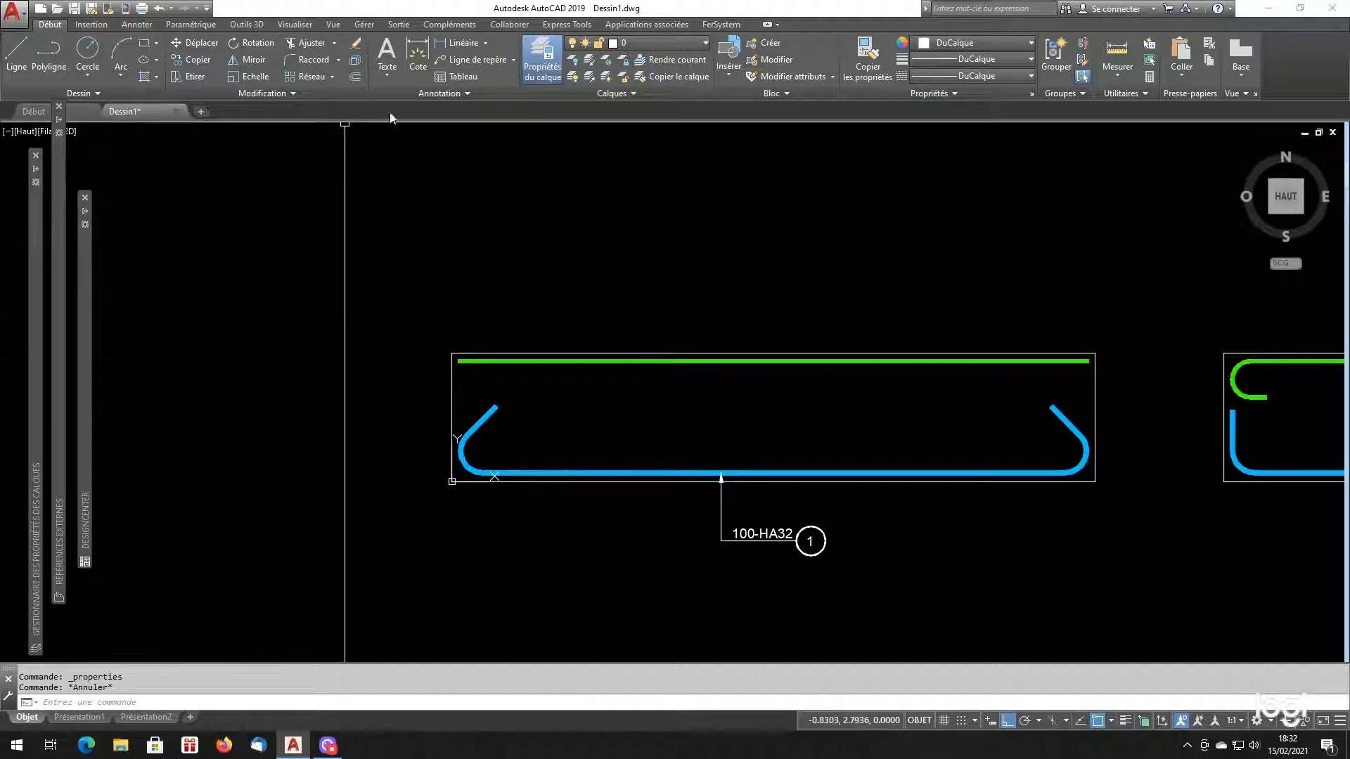
left_click(722, 25)
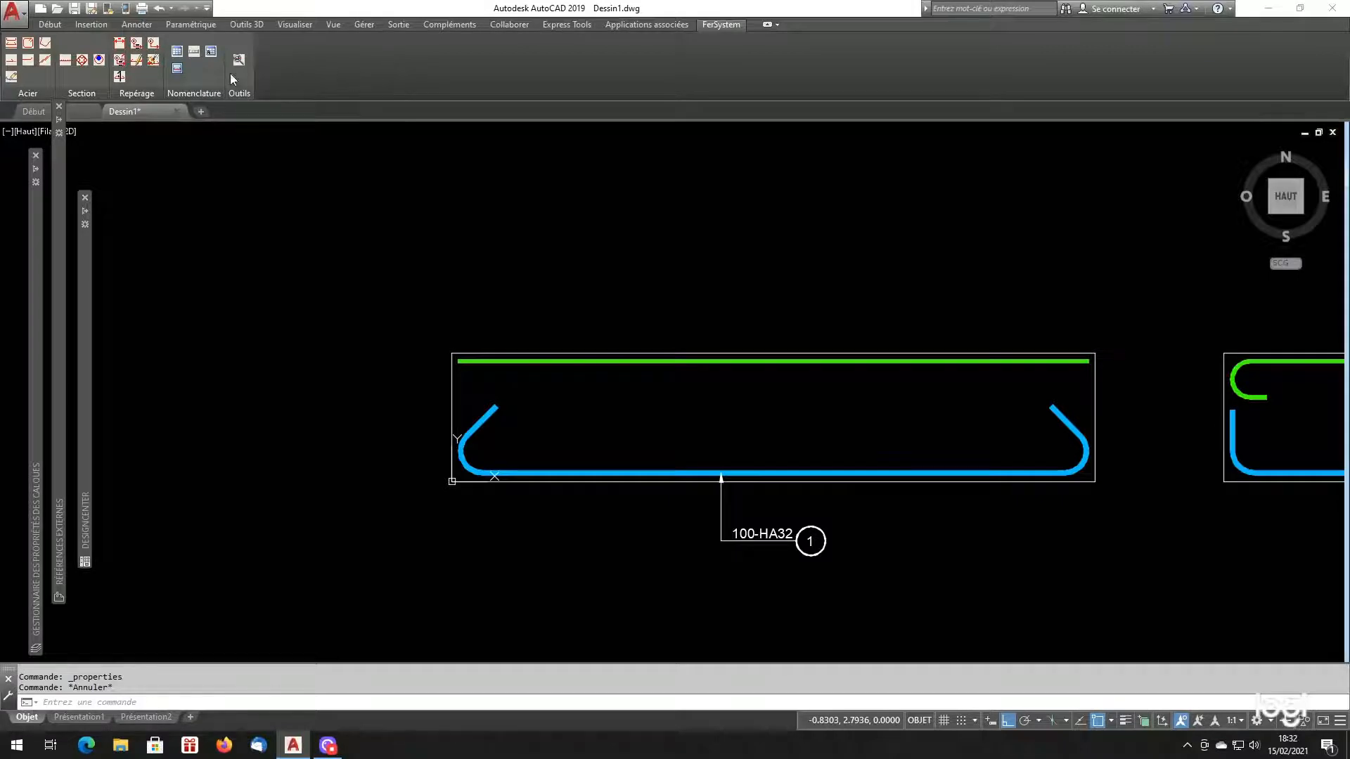
left_click(12, 76)
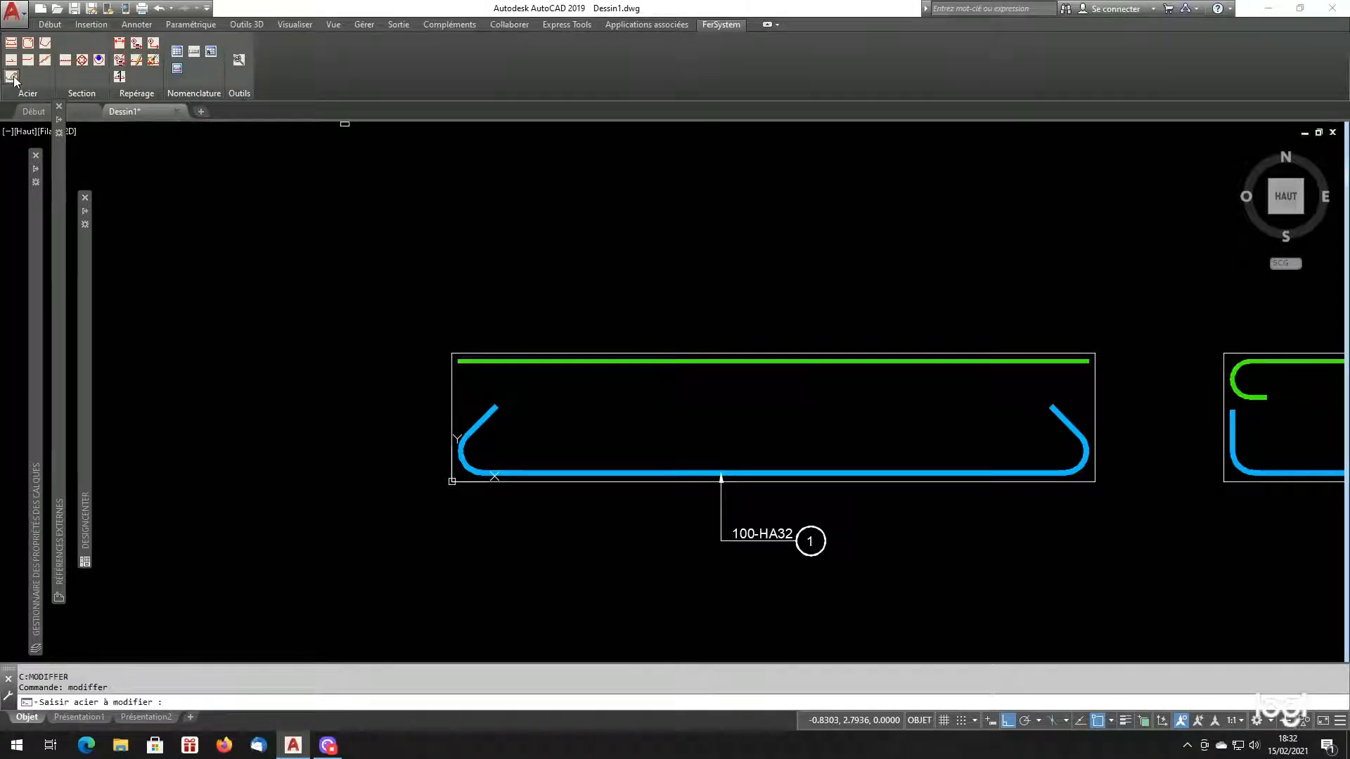
left_click(819, 475)
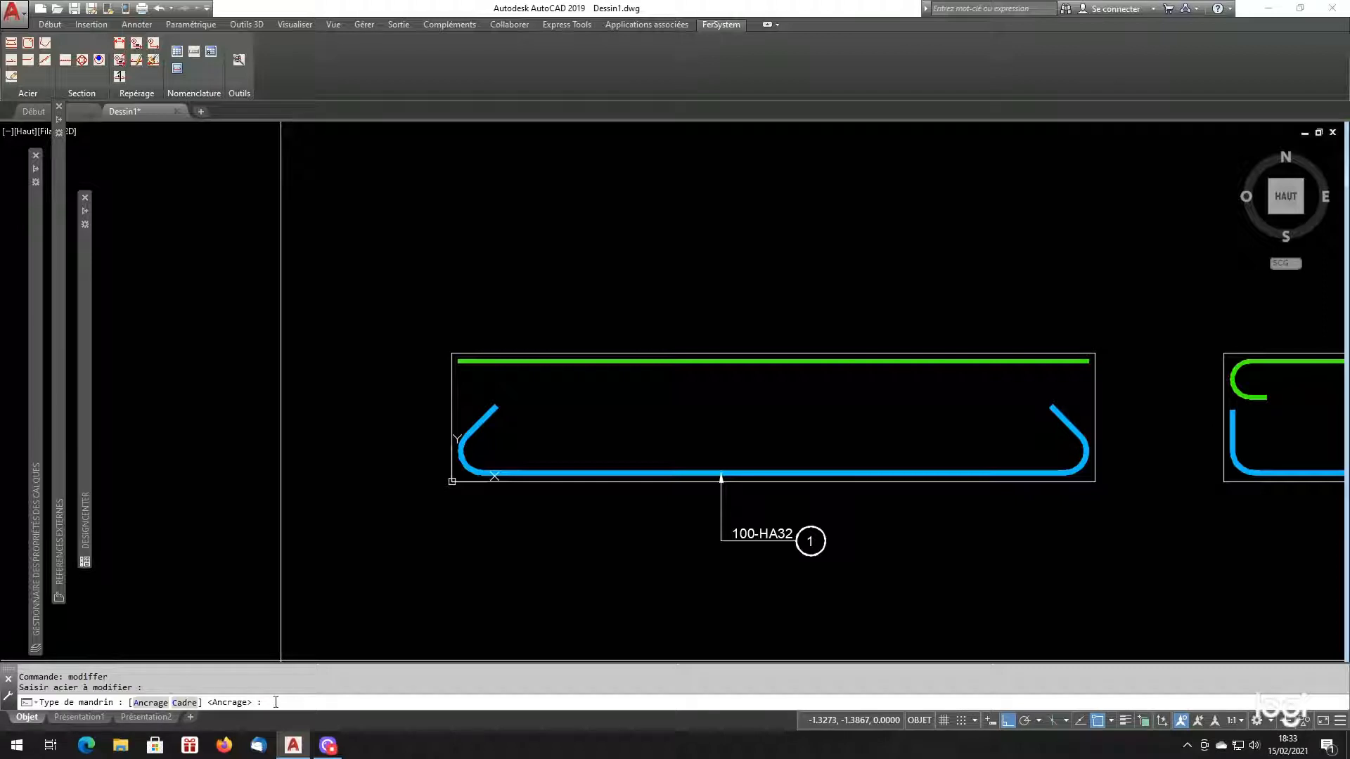
key("Return")
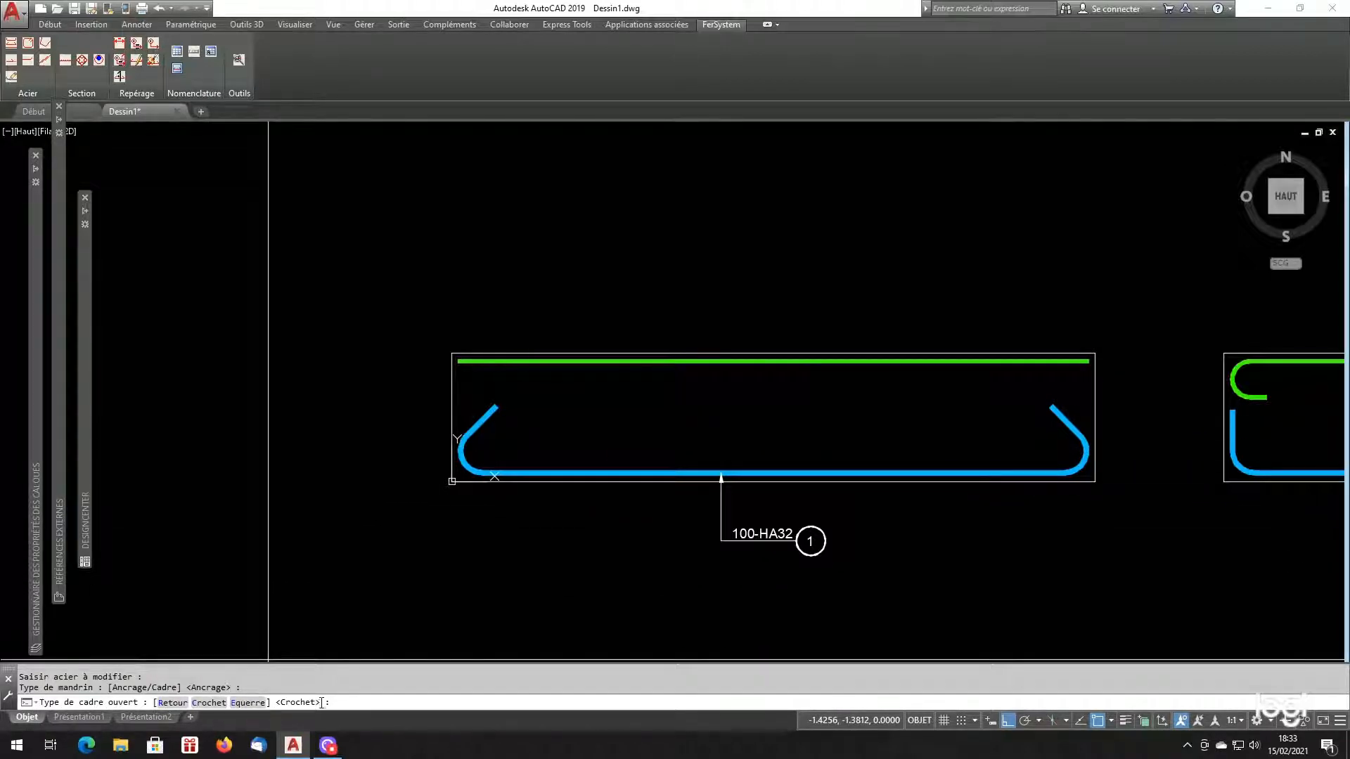
key("Return")
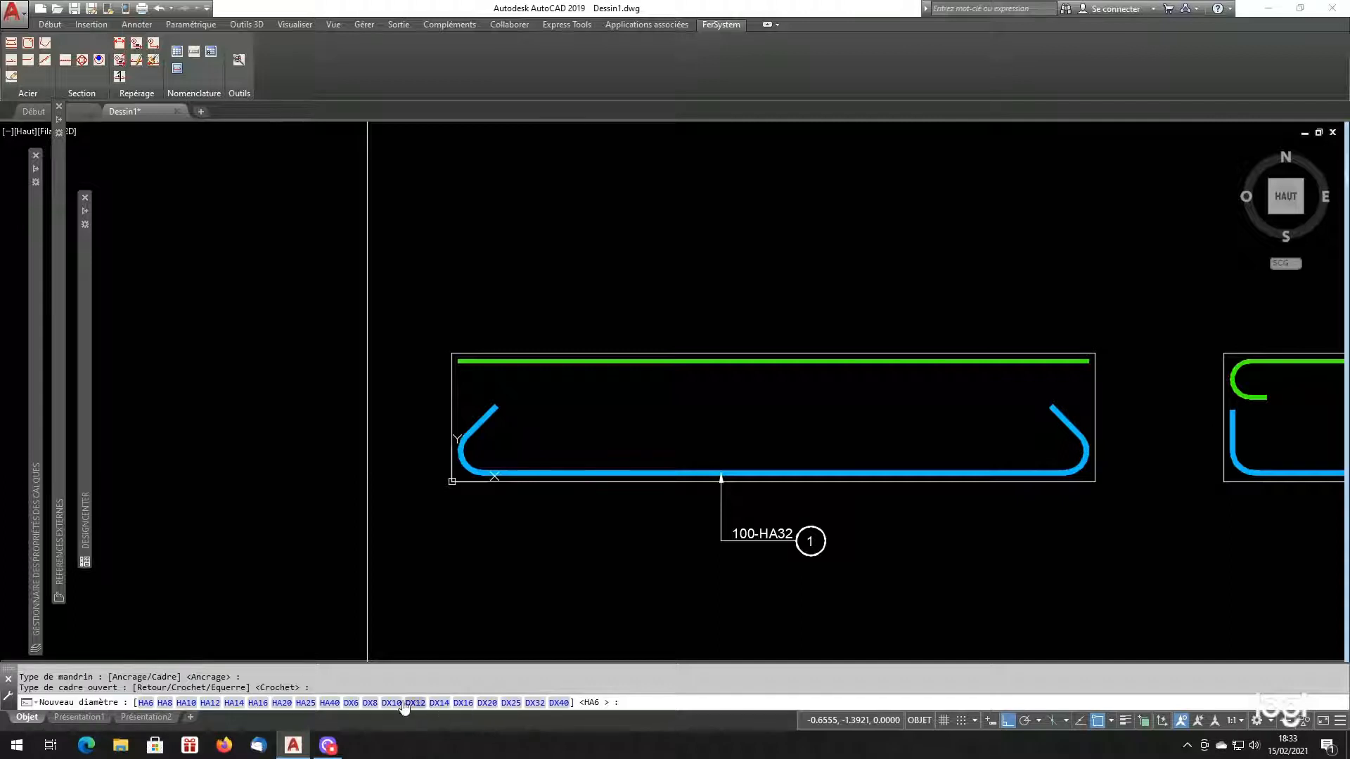
left_click(306, 703)
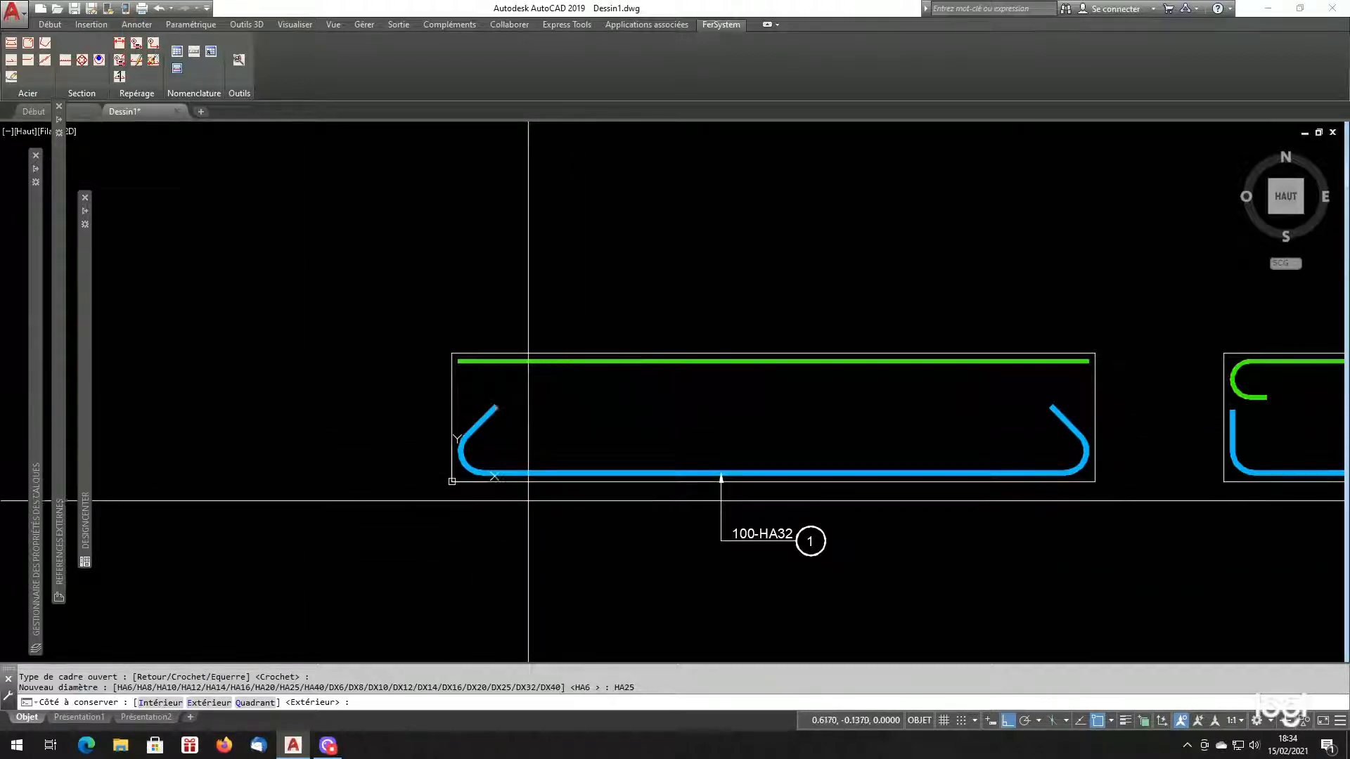
- Keep the outer side (Extérieur) of the lower hooked bar fixed for the diameter change
scroll(467, 452, "up", 4)
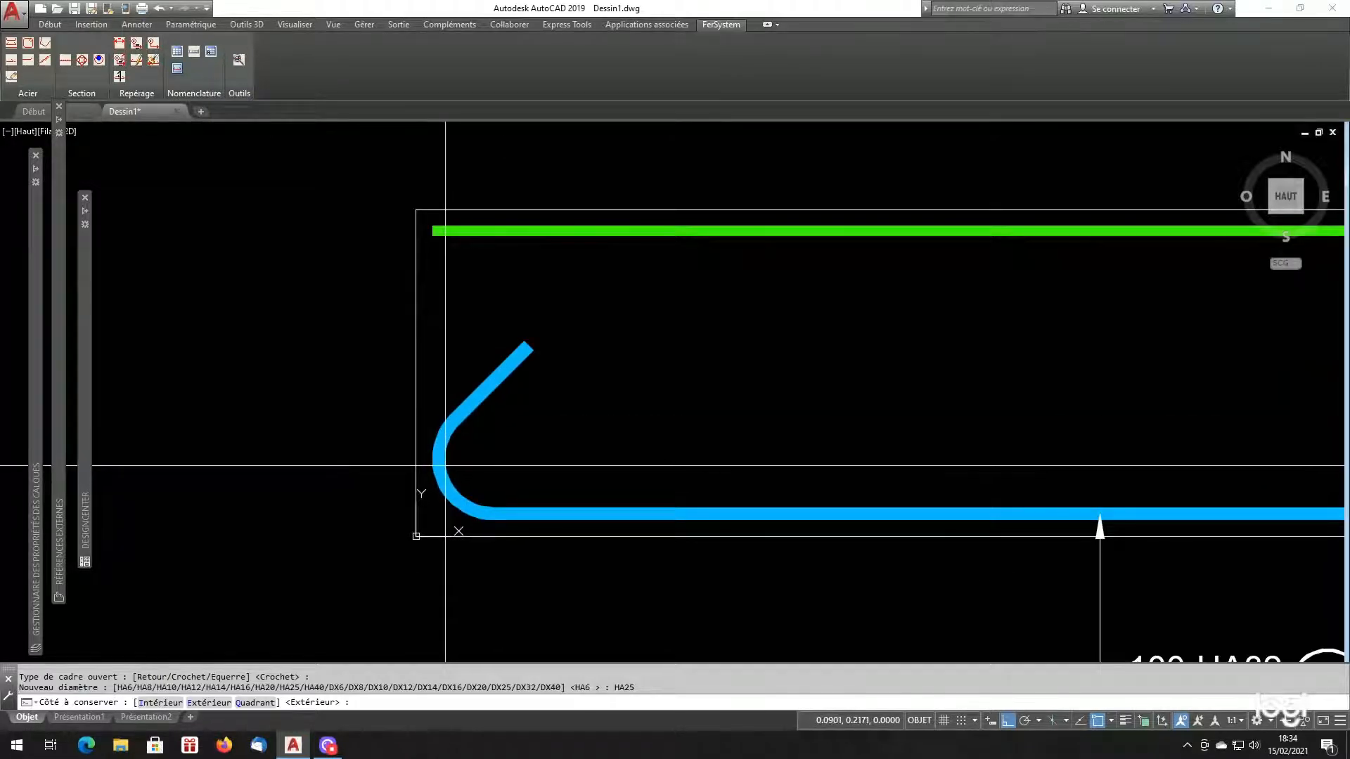
scroll(569, 485, "down", 4)
scroll(973, 494, "down", 2)
scroll(941, 494, "up", 6)
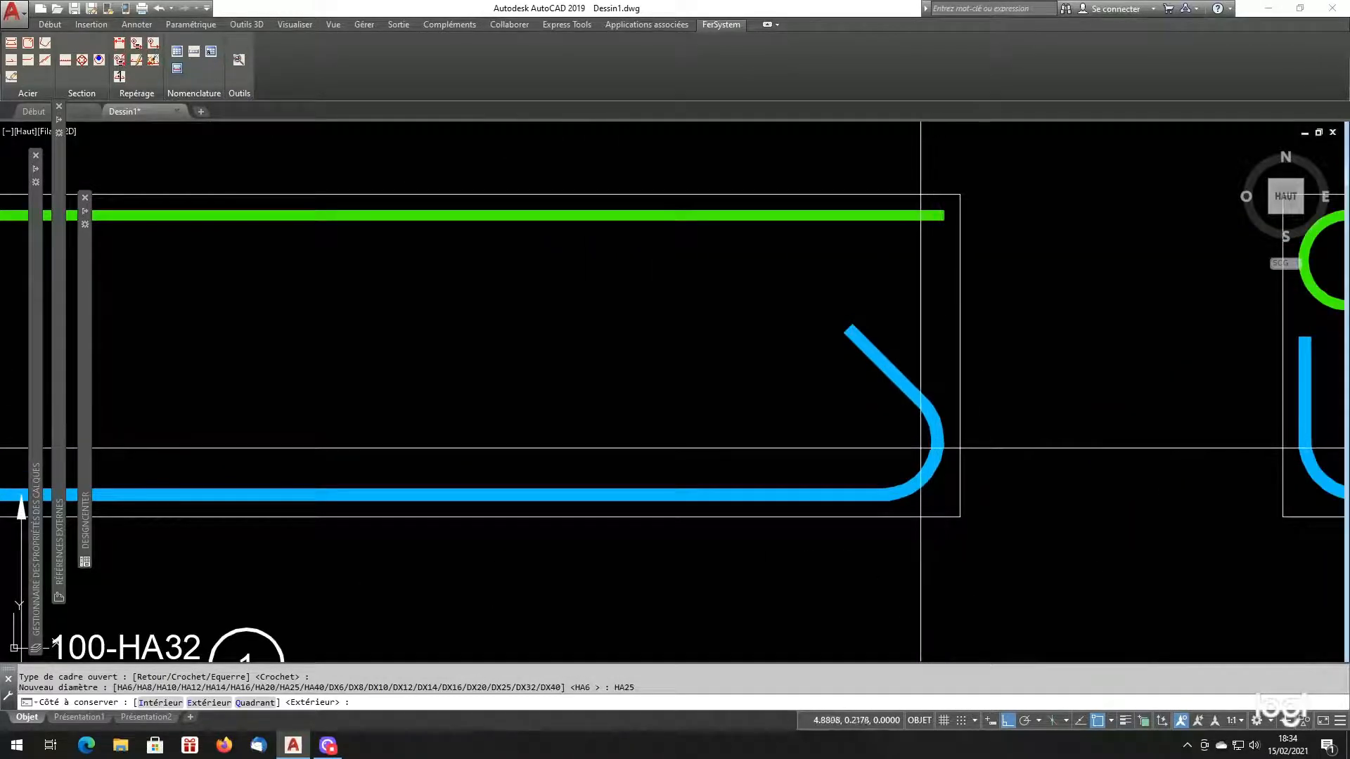
scroll(922, 452, "down", 8)
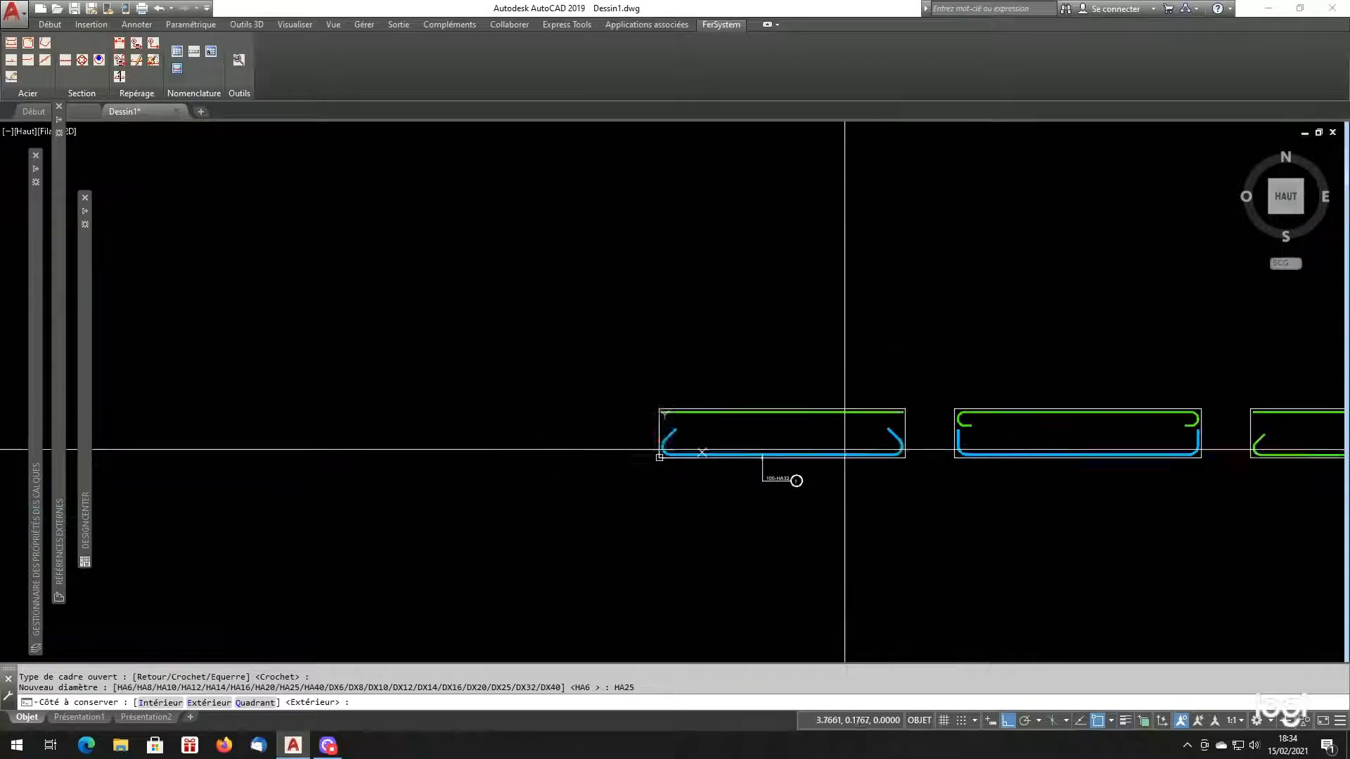
scroll(814, 448, "up", 4)
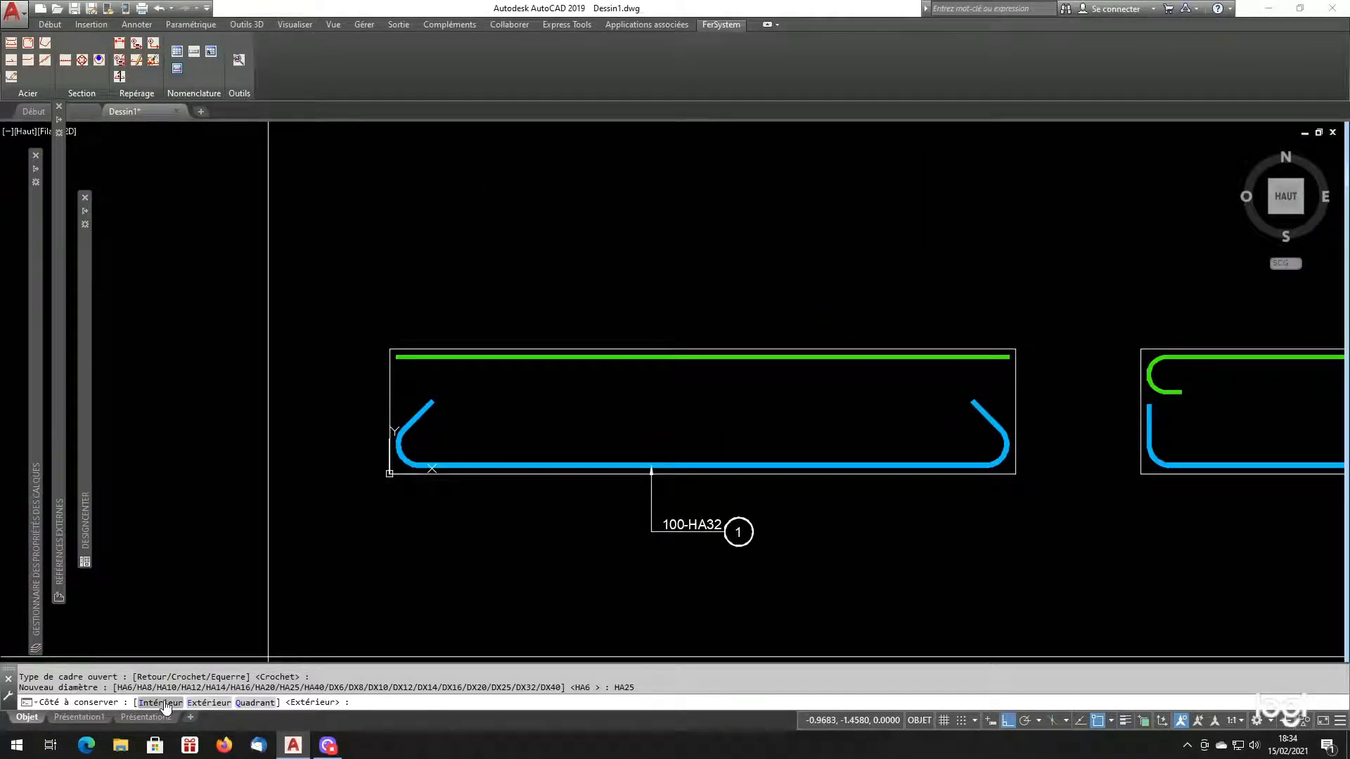
left_click(199, 703)
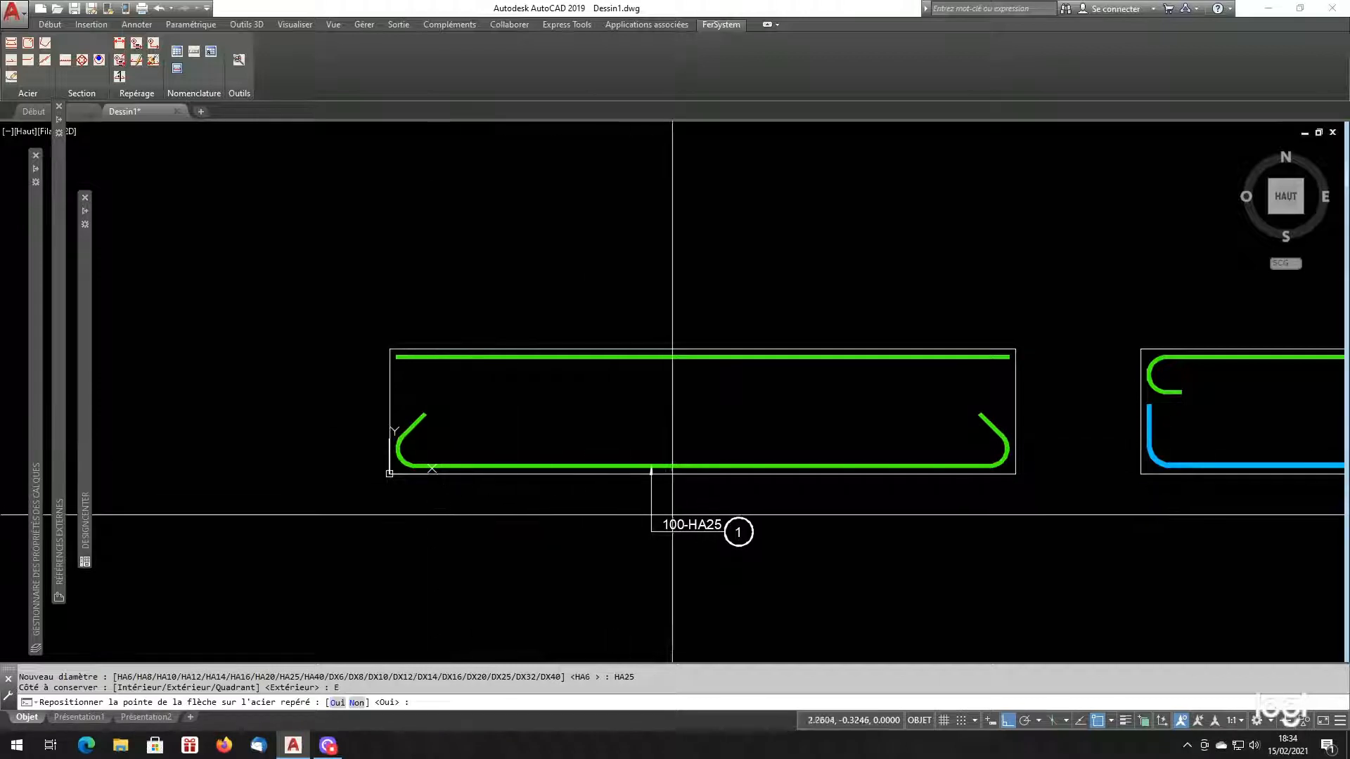
- Accept repositioning the tip of the bar mark's arrow on the modified lower bar
scroll(640, 478, "up", 4)
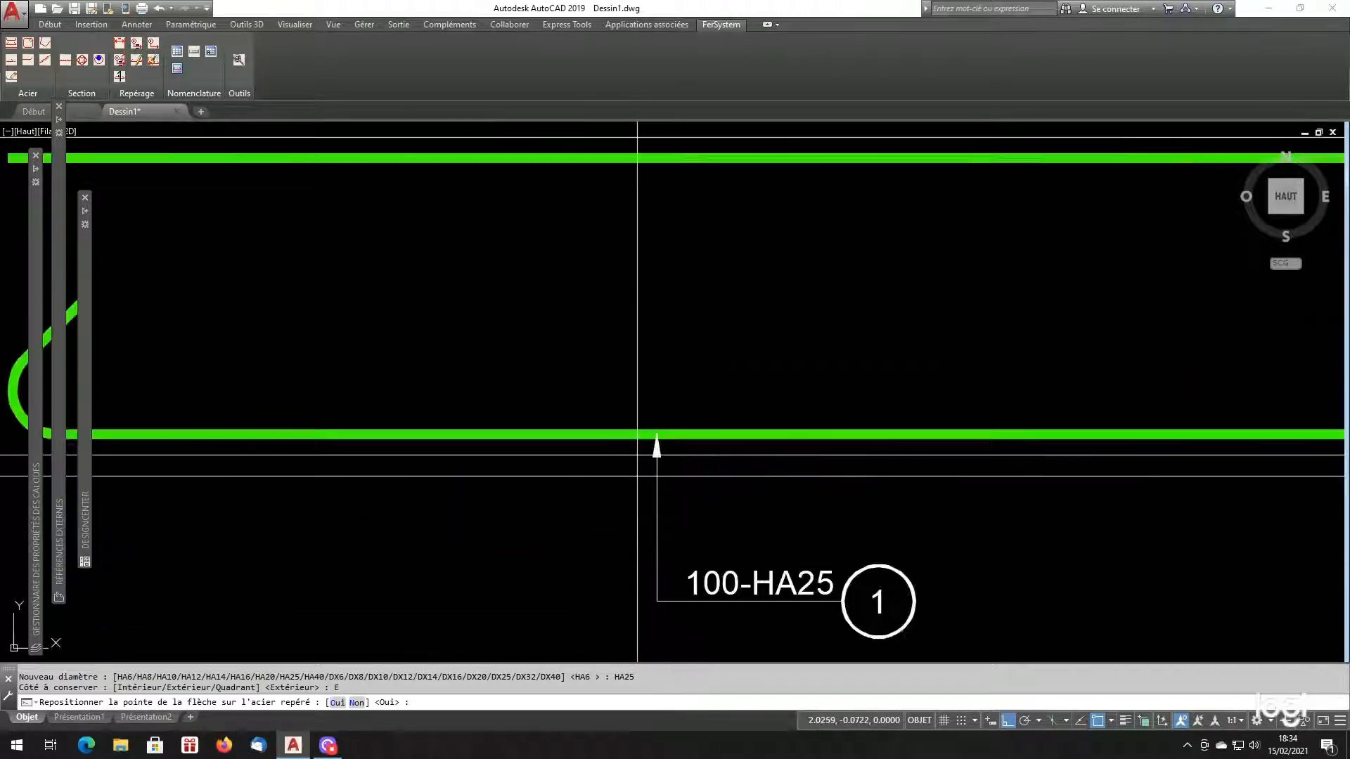
scroll(637, 476, "up", 3)
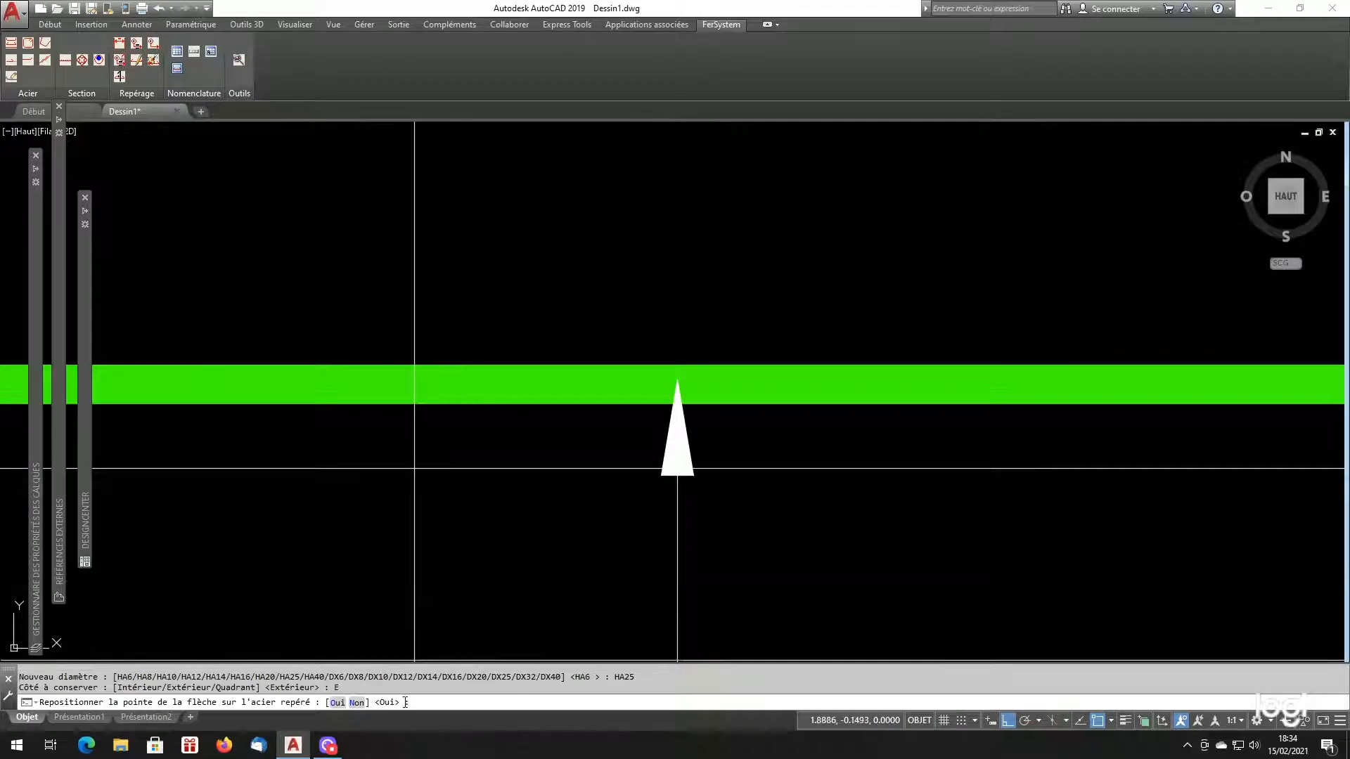
key("Return")
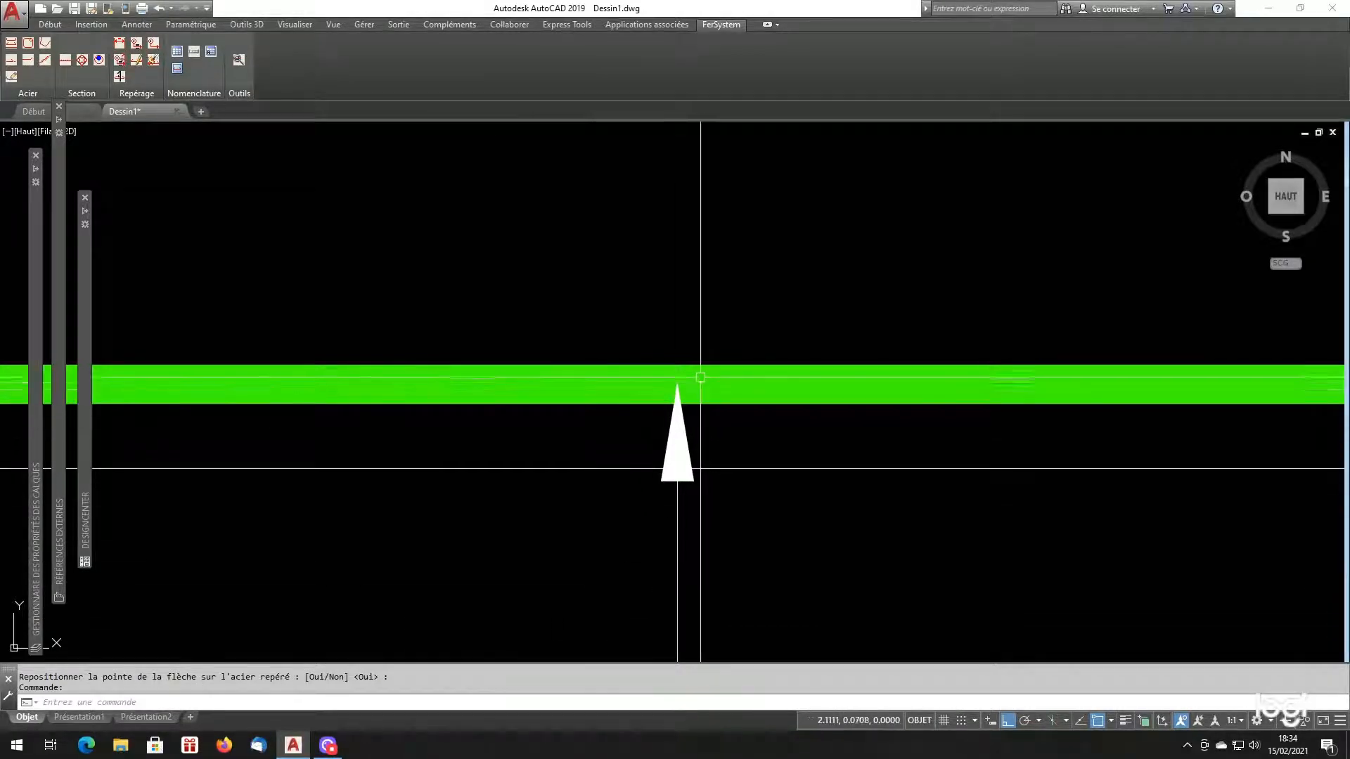
scroll(700, 378, "down", 5)
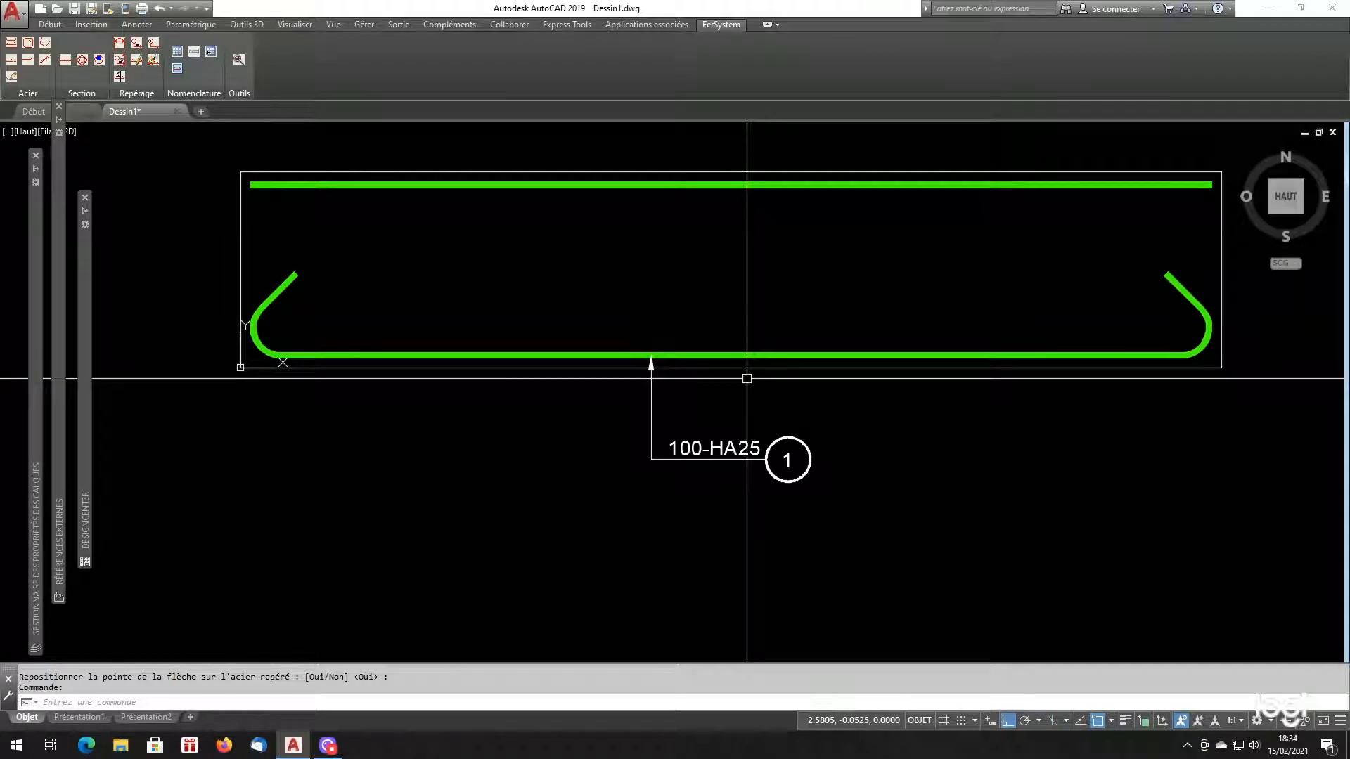
- Offset the beam outline inward by 0.050 and check the cover against the lower bar's hooks at both ends
scroll(243, 291, "up", 4)
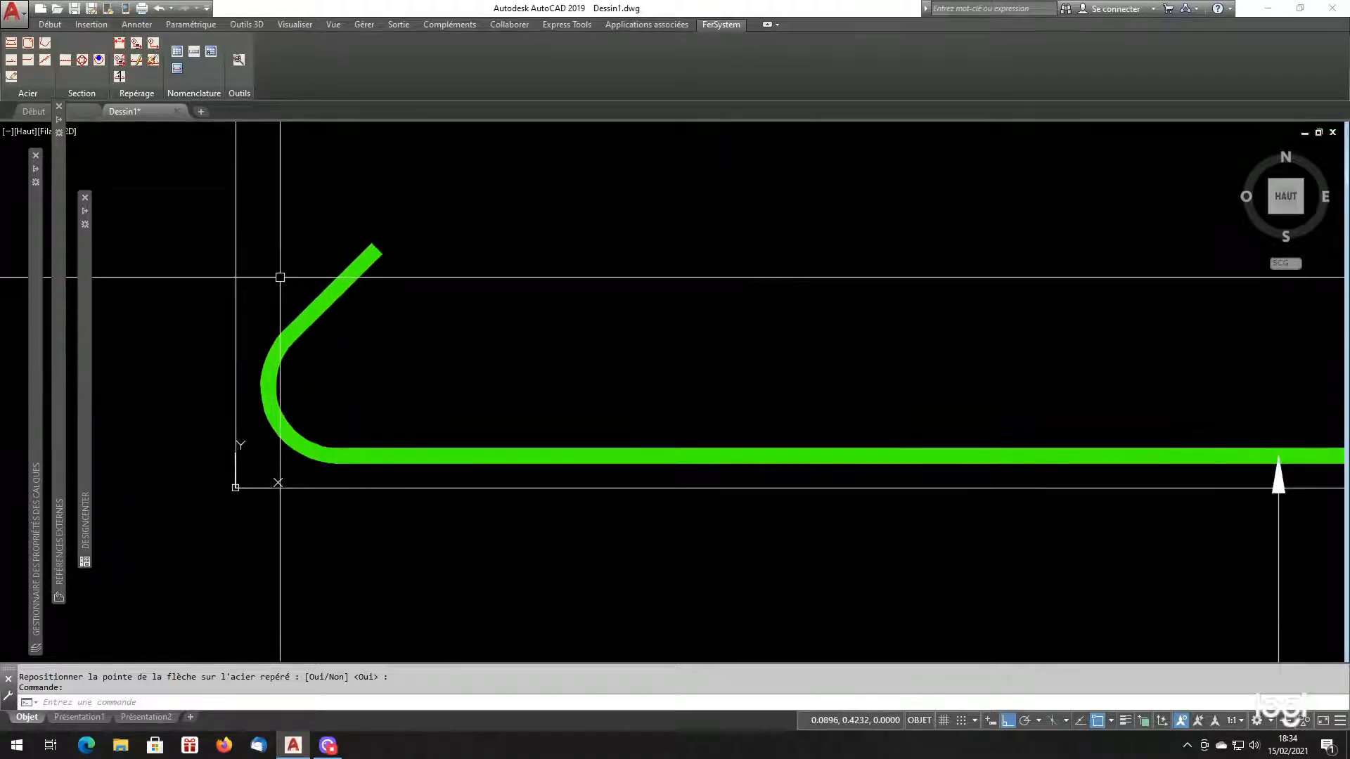
type("dec")
key("Return")
type(".050")
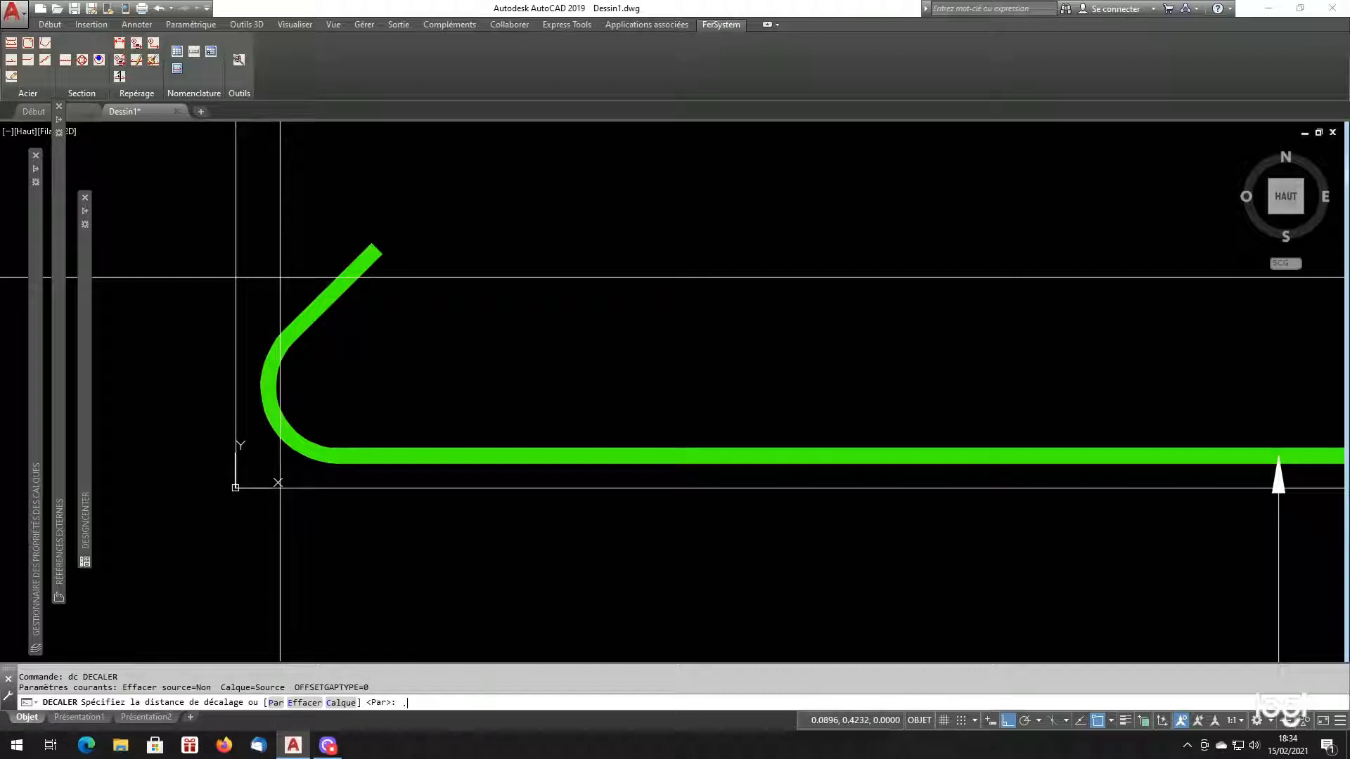
key("Return")
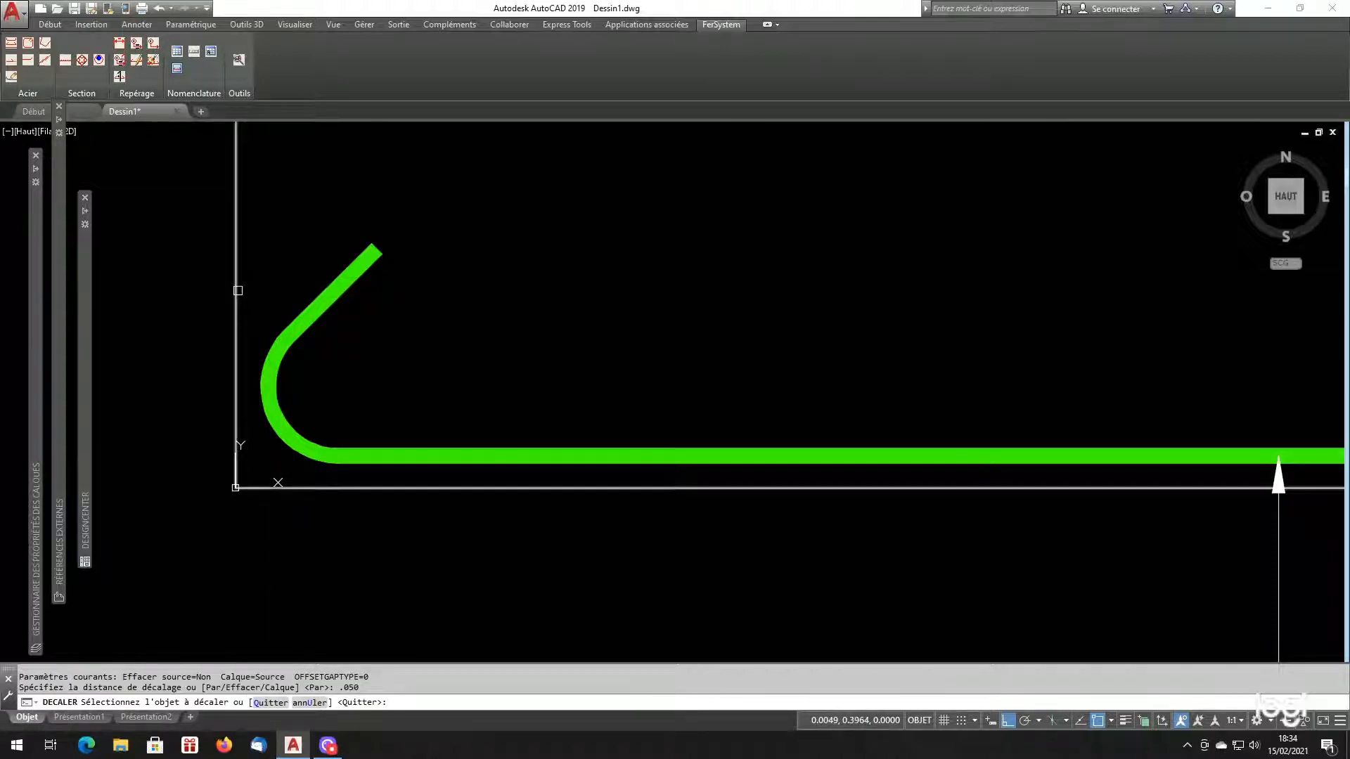
left_click(238, 291)
left_click(260, 285)
key("Return")
scroll(258, 390, "up", 4)
scroll(259, 348, "down", 6)
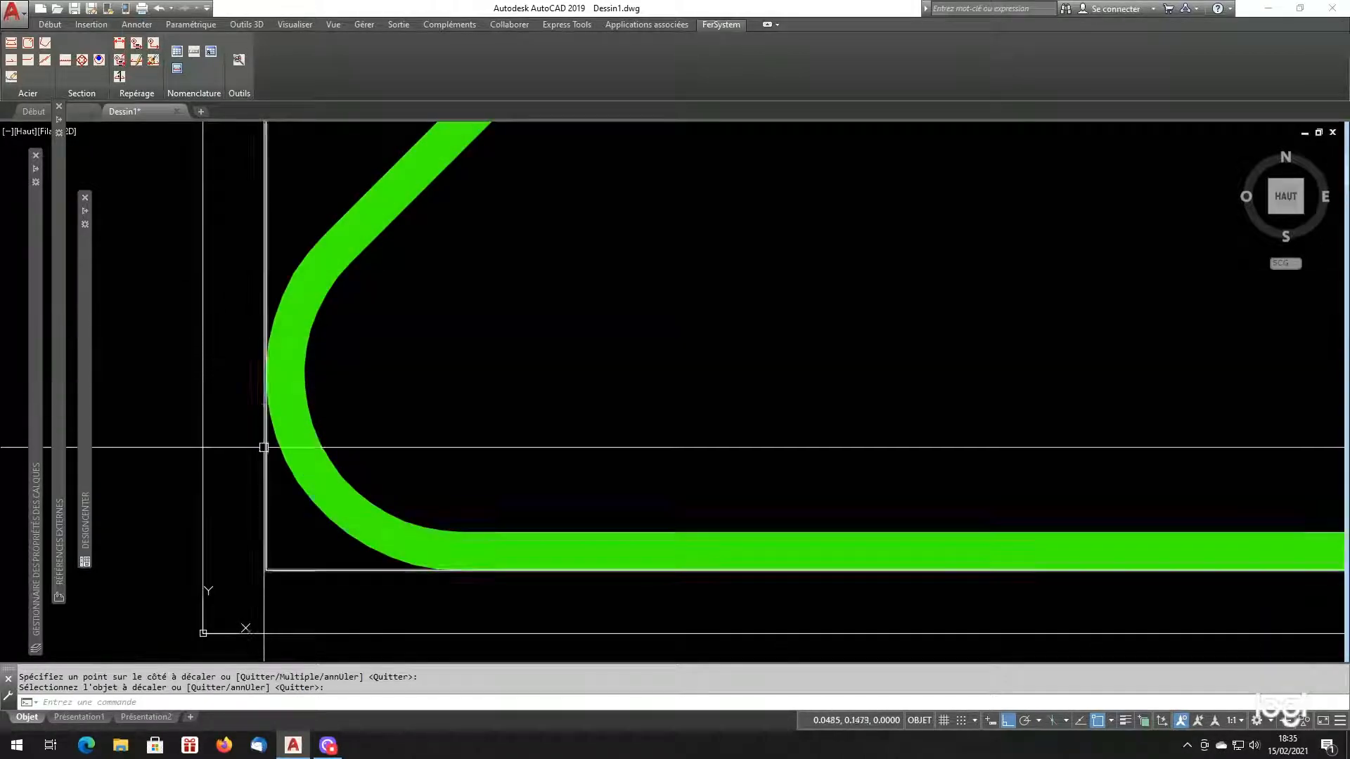
scroll(1202, 548, "up", 3)
scroll(1203, 549, "up", 2)
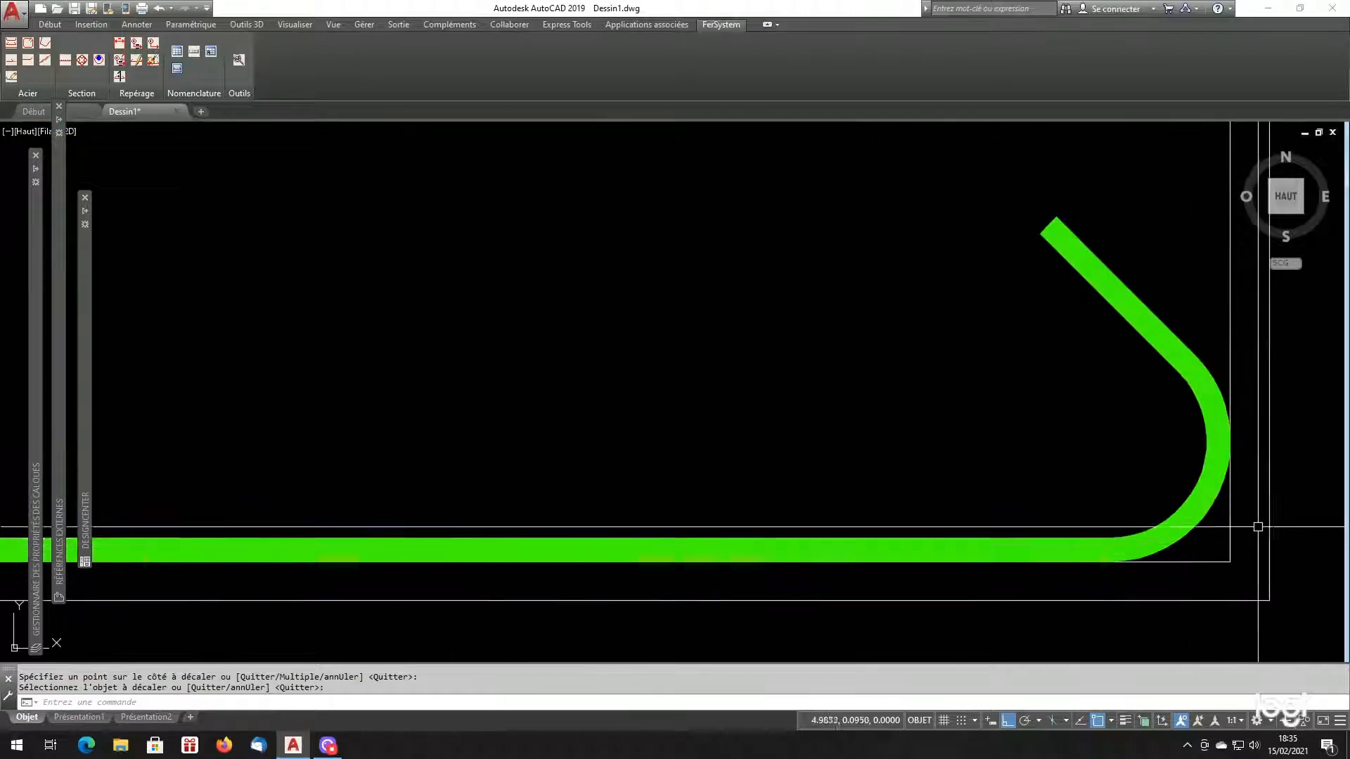
- Erase the 0.050 offset outline from the first beam's elevation
left_click(1249, 550)
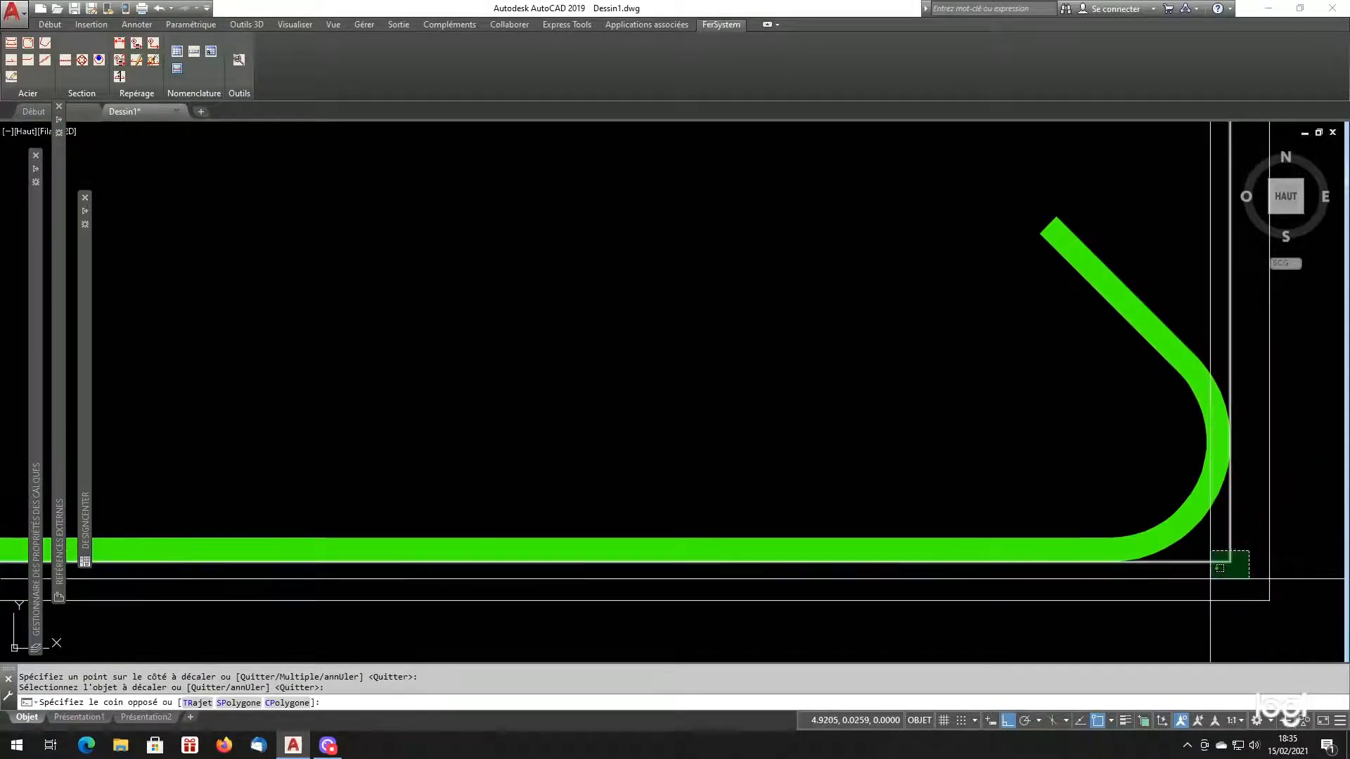
left_click(1125, 559)
type("ef")
key("Return")
scroll(971, 492, "down", 6)
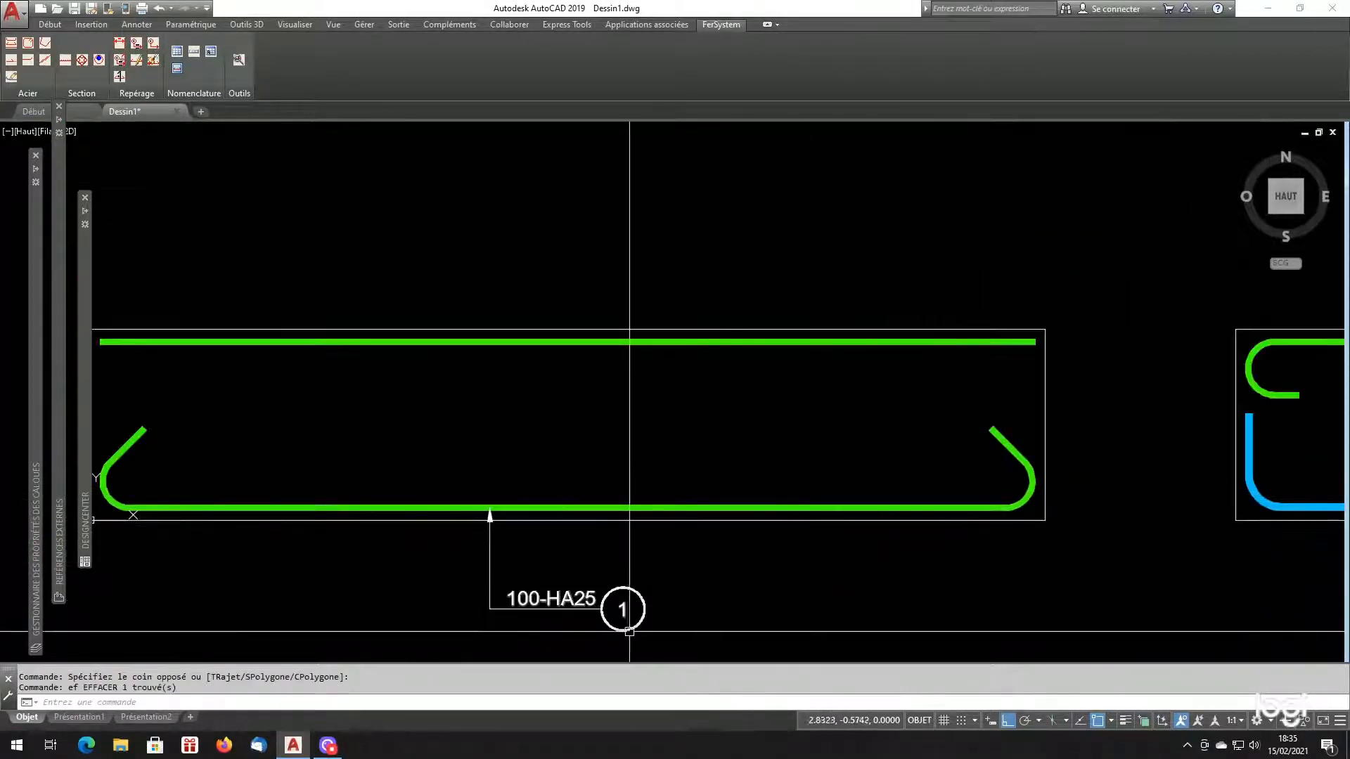
- Examine the bar mark and its arrow tip on the first beam's lower bar
scroll(601, 591, "up", 3)
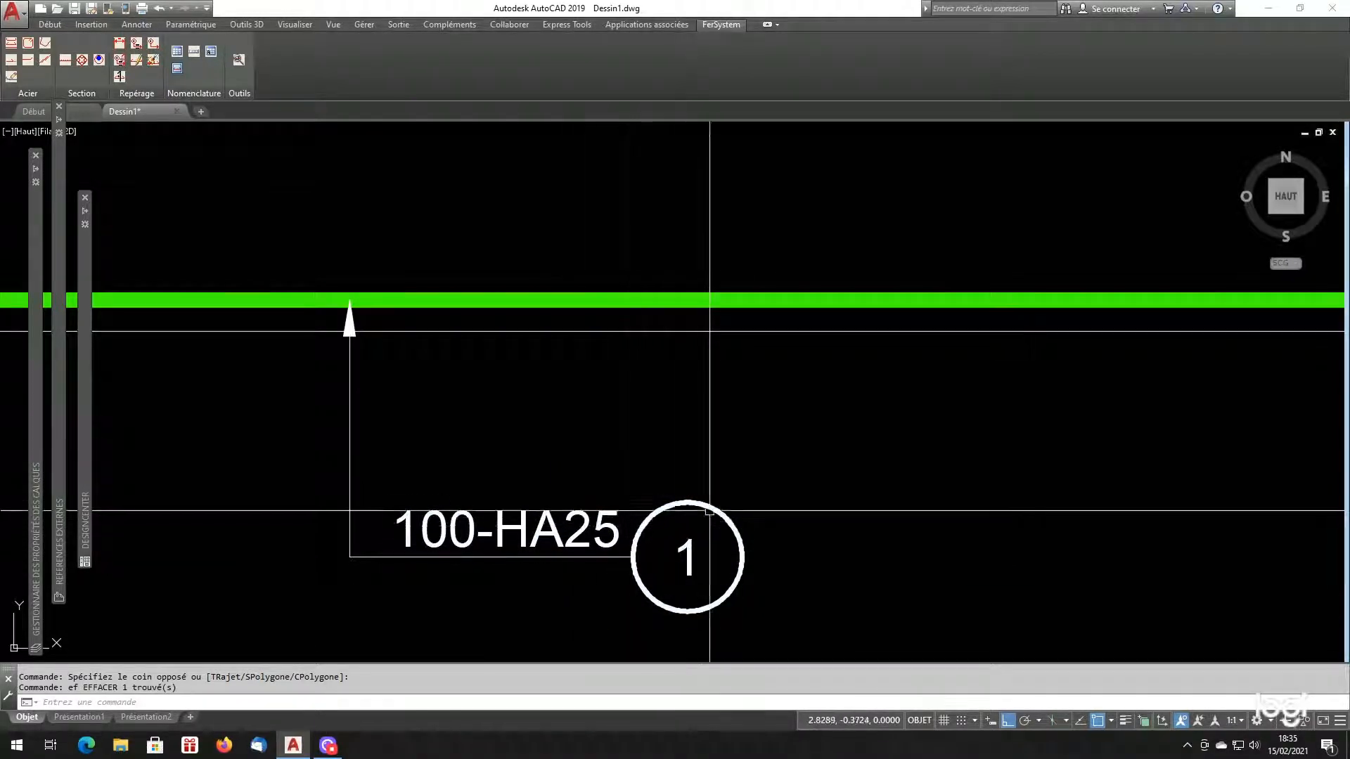
scroll(711, 527, "down", 5)
scroll(703, 512, "up", 3)
scroll(675, 504, "up", 2)
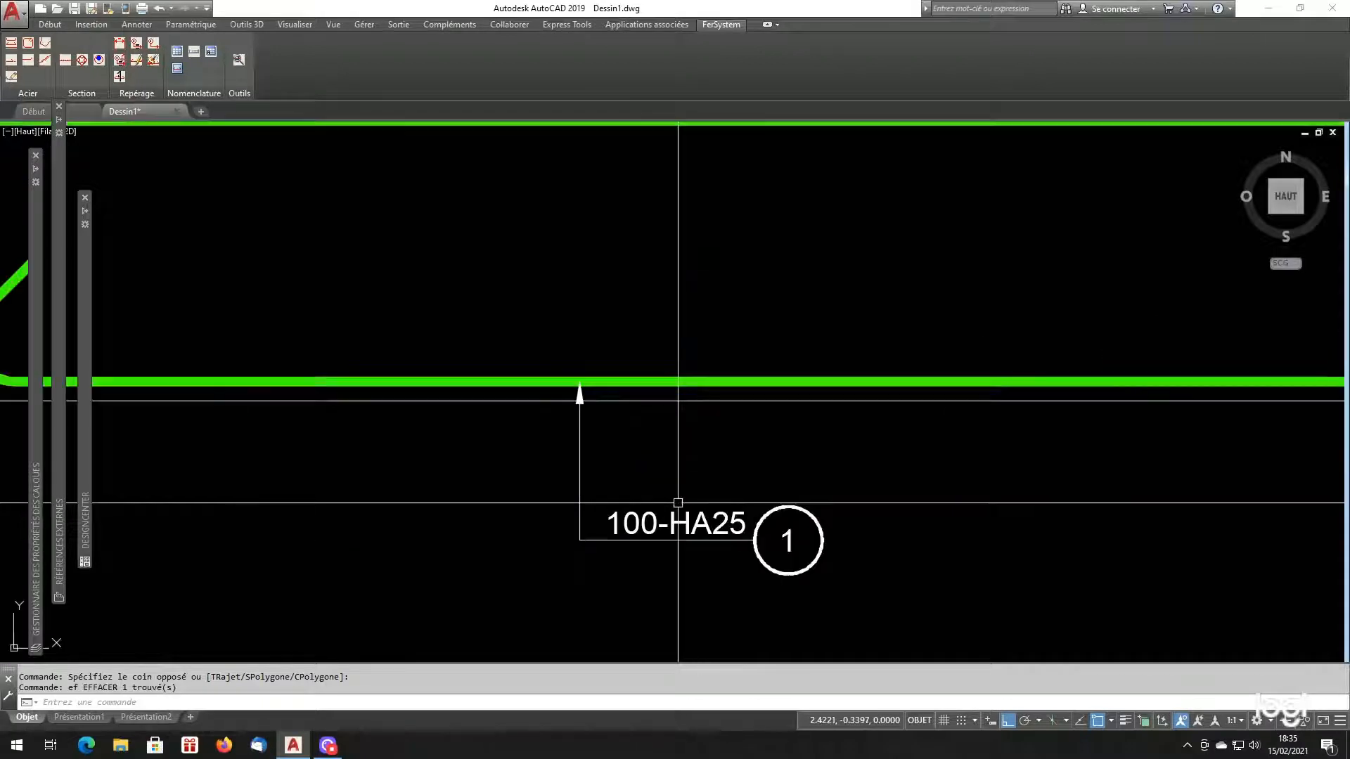
scroll(677, 504, "down", 4)
scroll(675, 503, "up", 2)
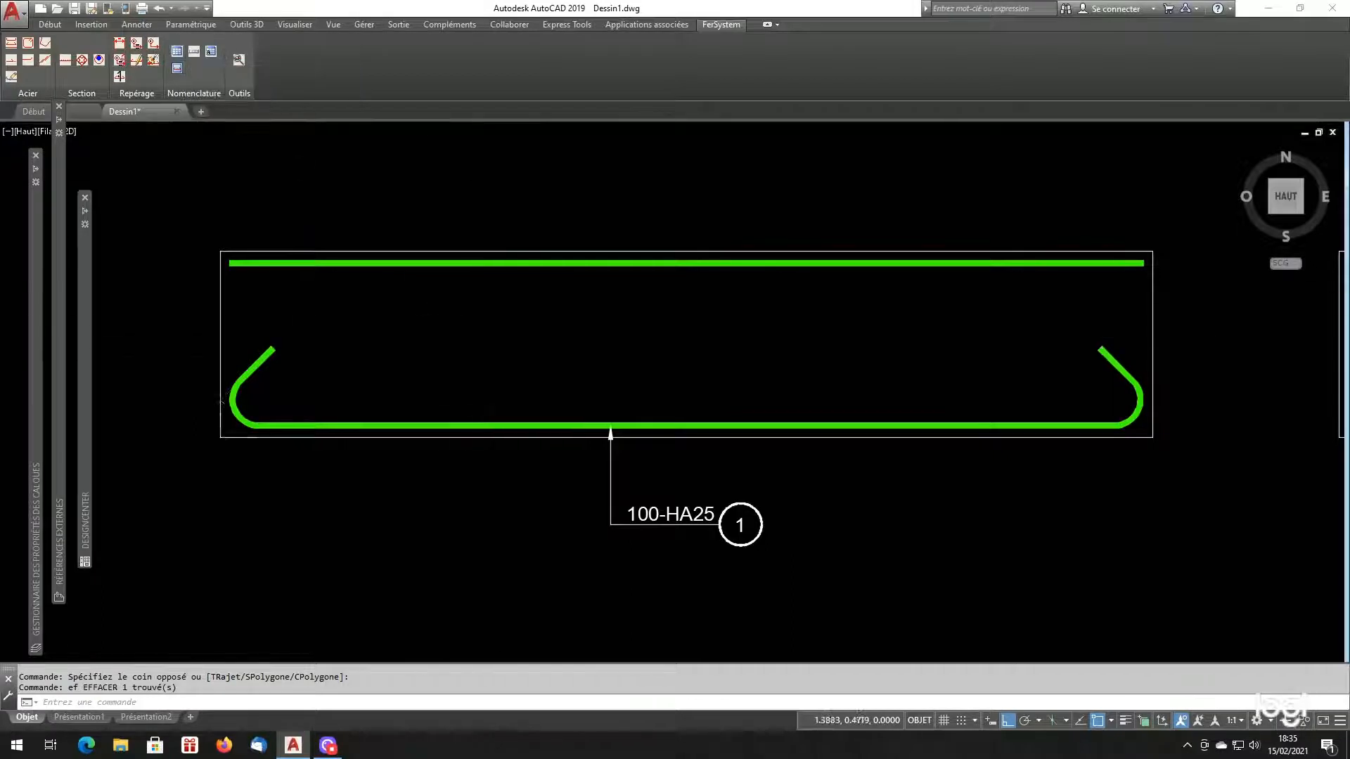
- Modify the second beam's upper bar with the Cadre mandrel, Crochet ends and diameter HA25, keeping the Extérieur side
scroll(485, 350, "down", 4)
scroll(521, 355, "down", 2)
scroll(808, 373, "up", 2)
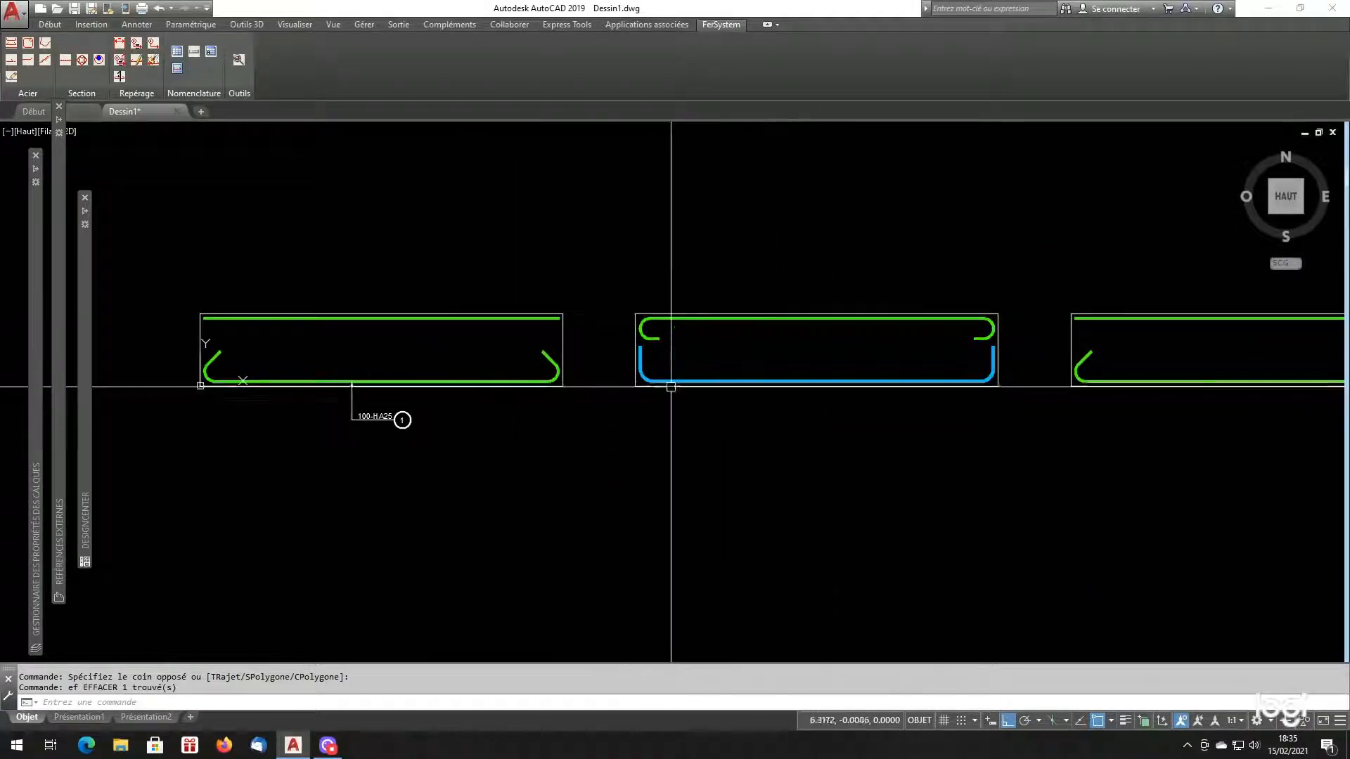
scroll(738, 386, "up", 2)
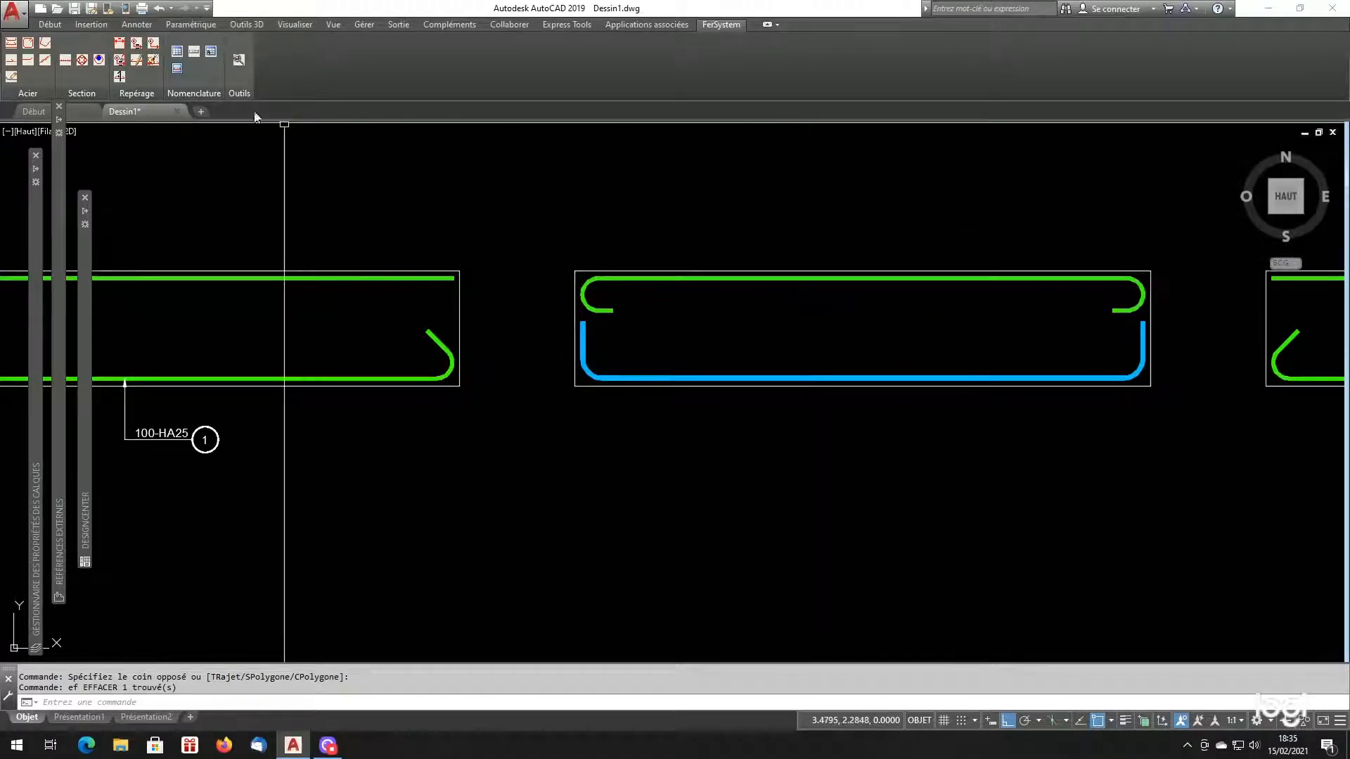
left_click(11, 78)
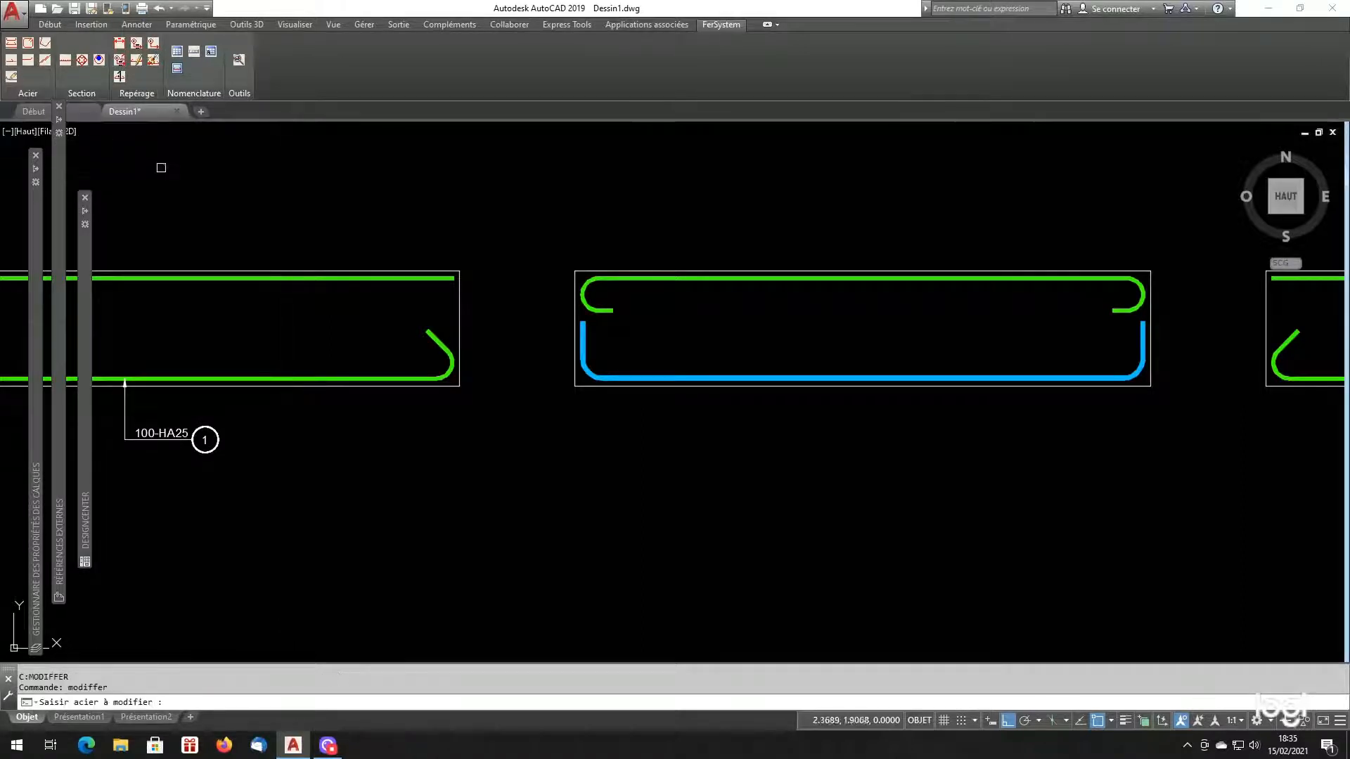
left_click(819, 281)
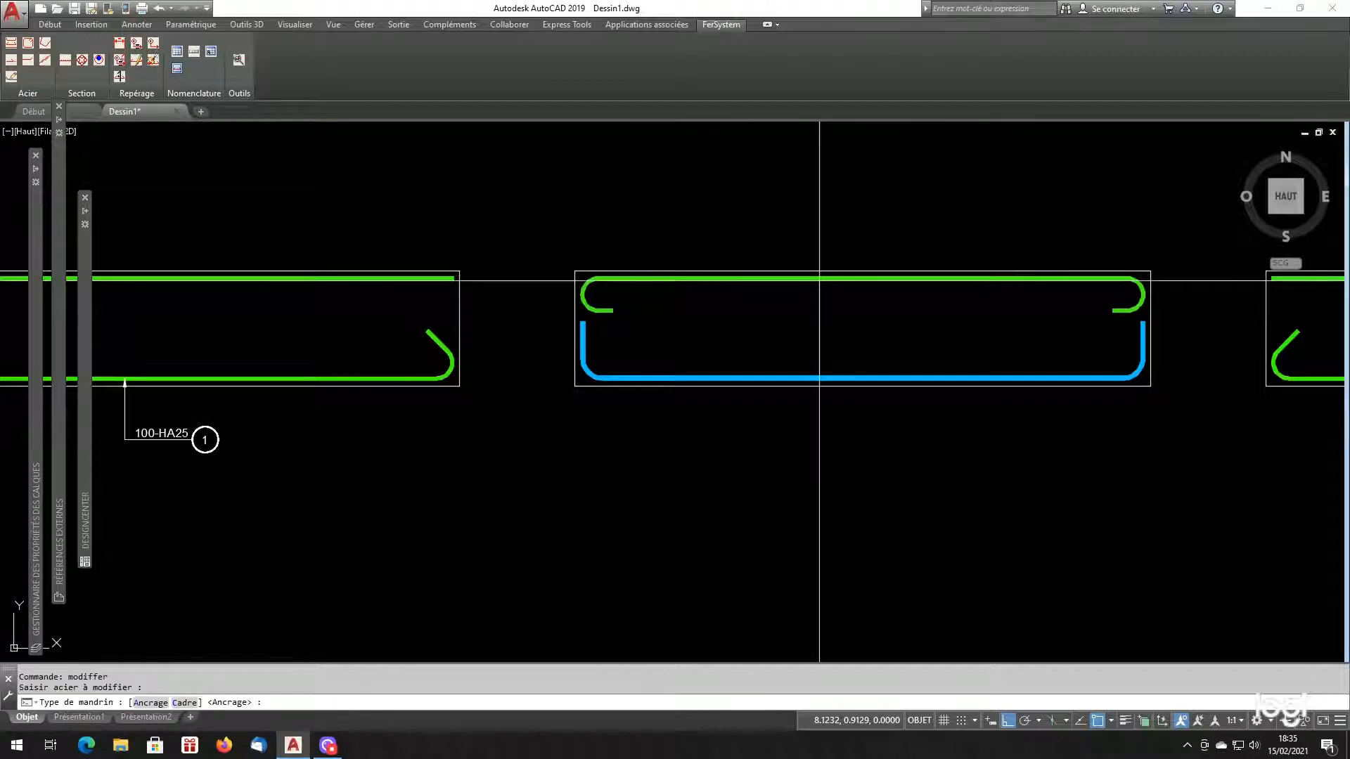
left_click(186, 703)
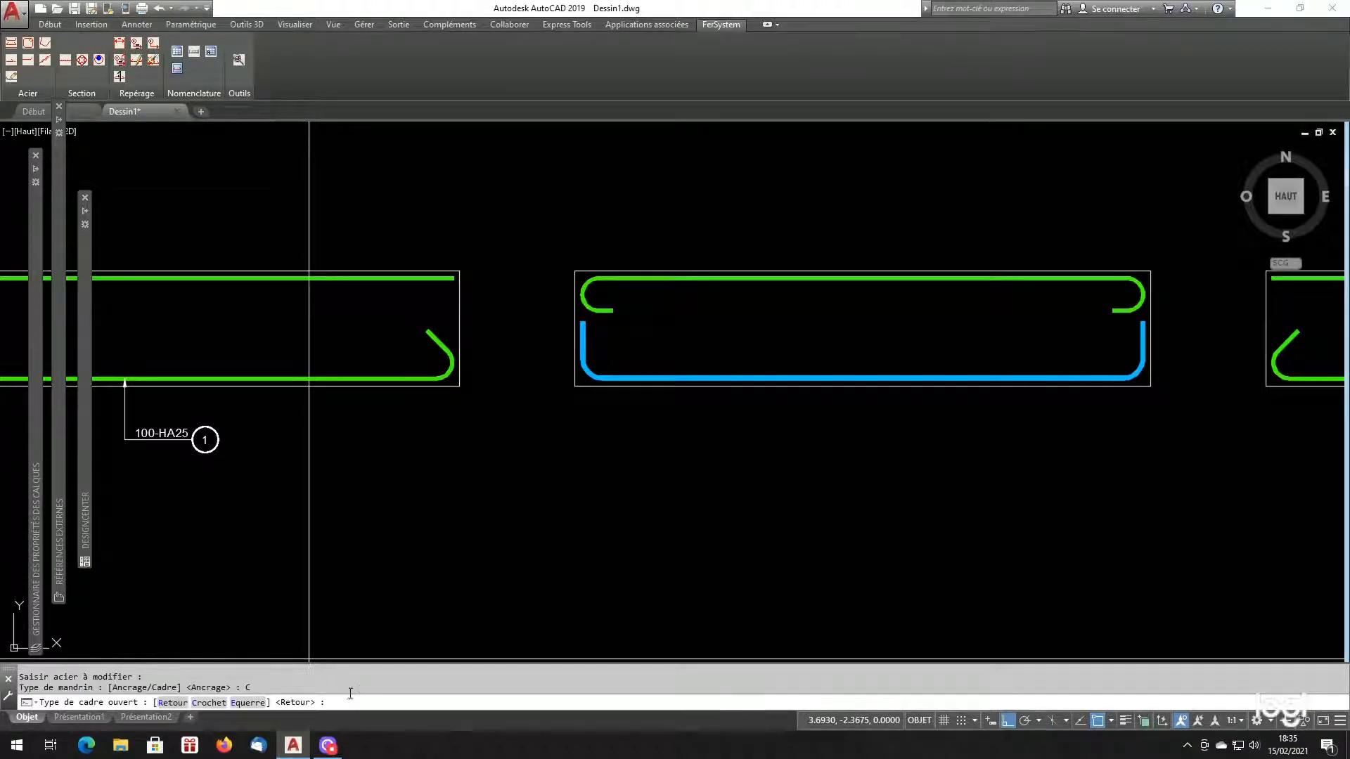
left_click(209, 703)
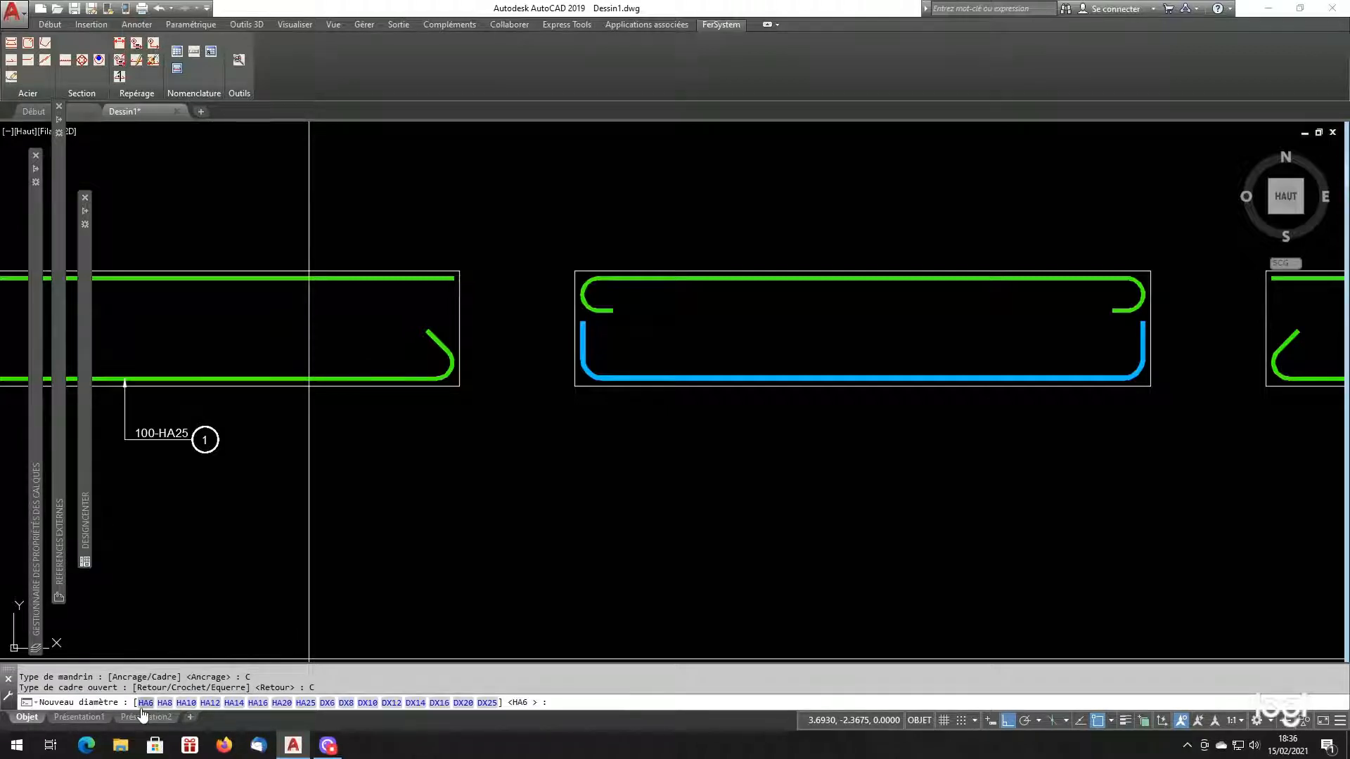
left_click(306, 703)
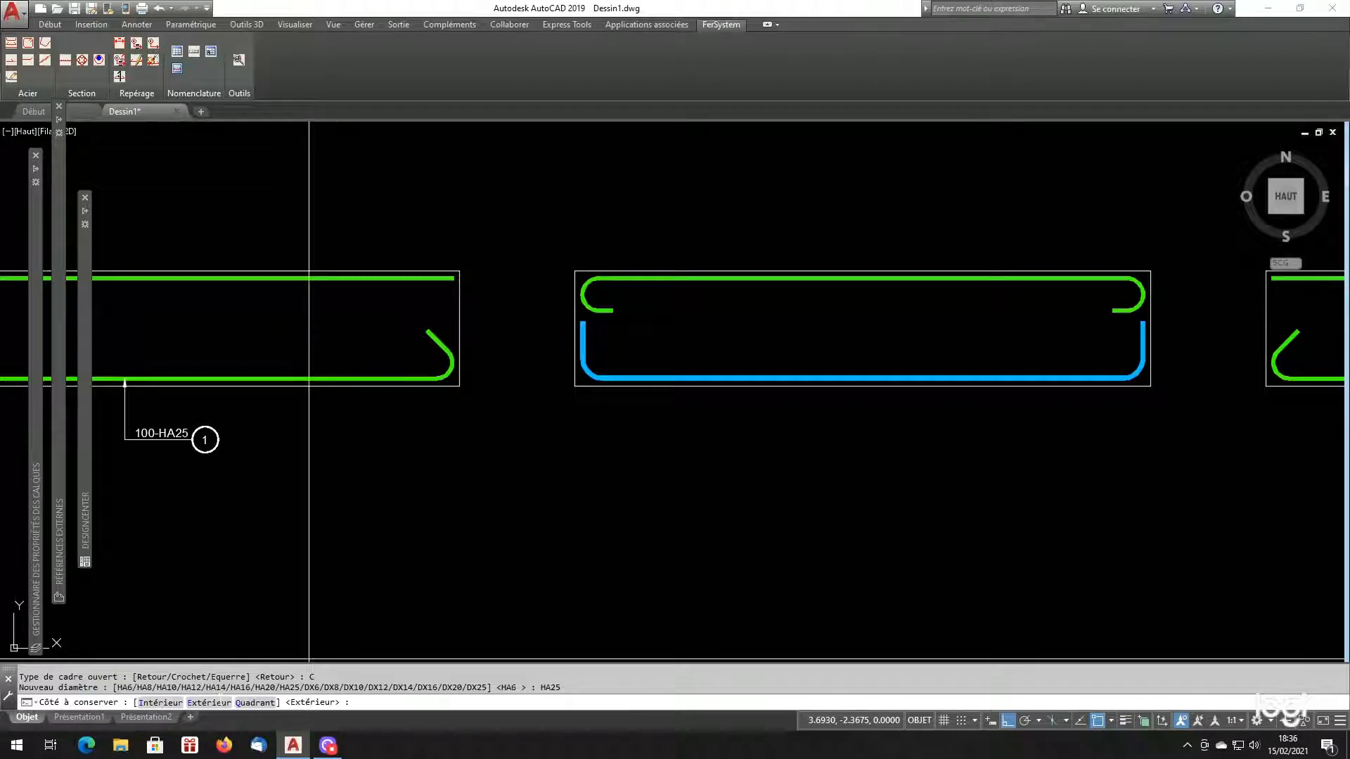
left_click(220, 702)
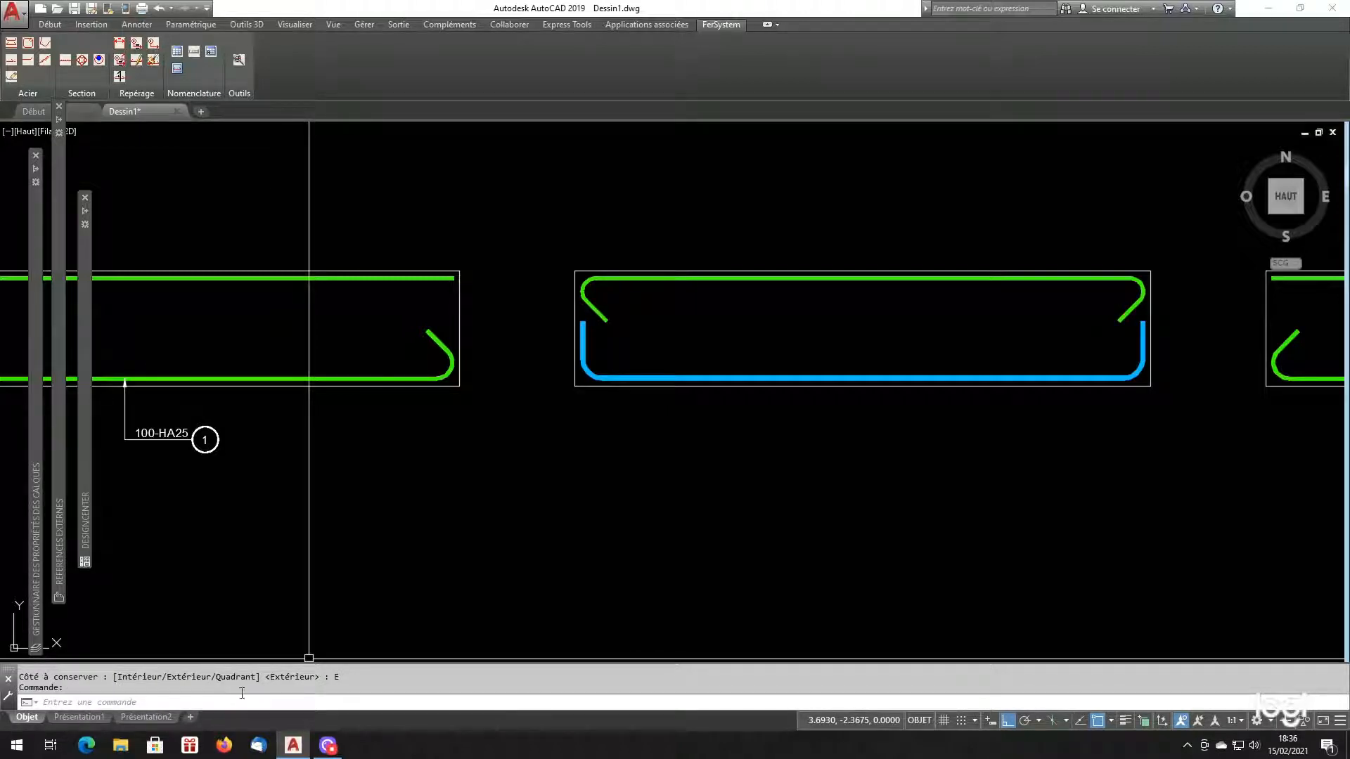
- Inspect the hook shape and cover of the second beam's modified upper bar
scroll(604, 295, "up", 4)
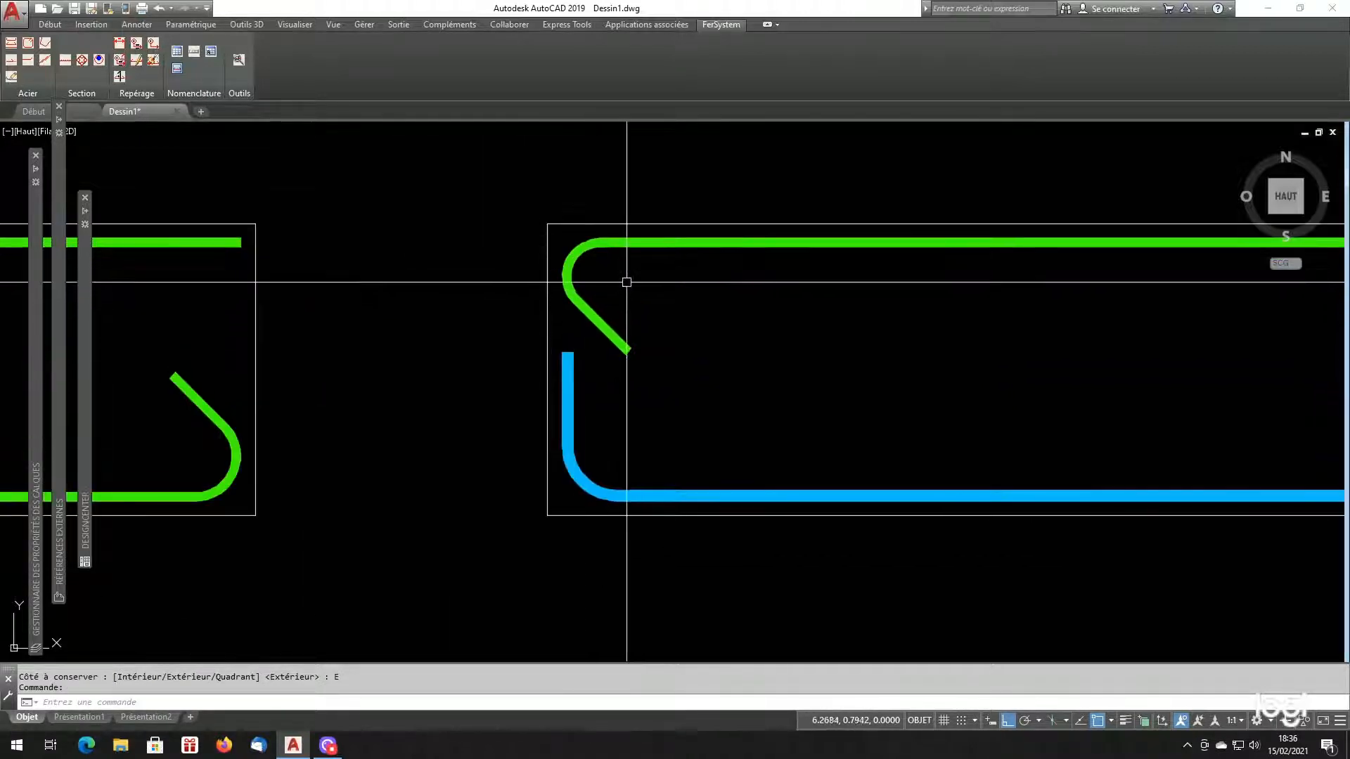
scroll(597, 264, "up", 2)
scroll(623, 283, "down", 2)
scroll(595, 258, "up", 2)
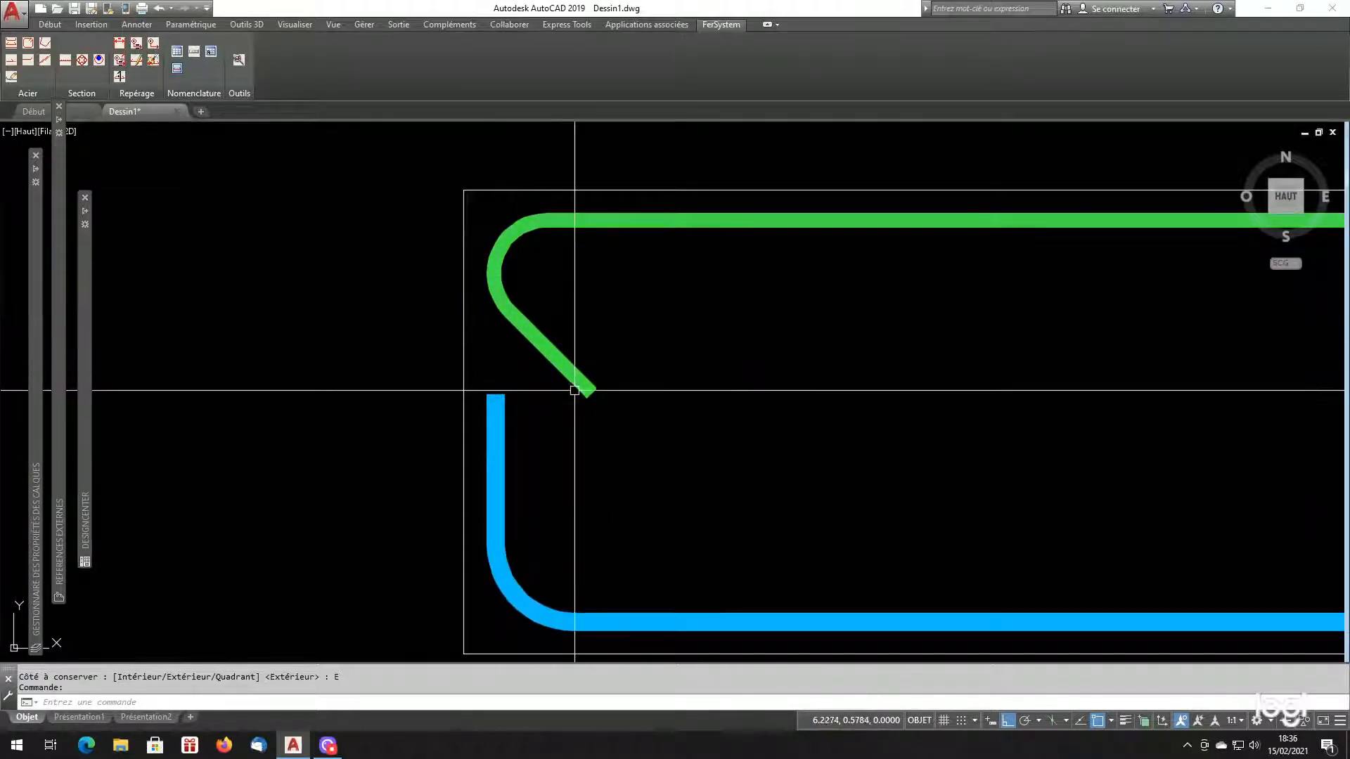
scroll(574, 390, "down", 4)
scroll(693, 395, "up", 3)
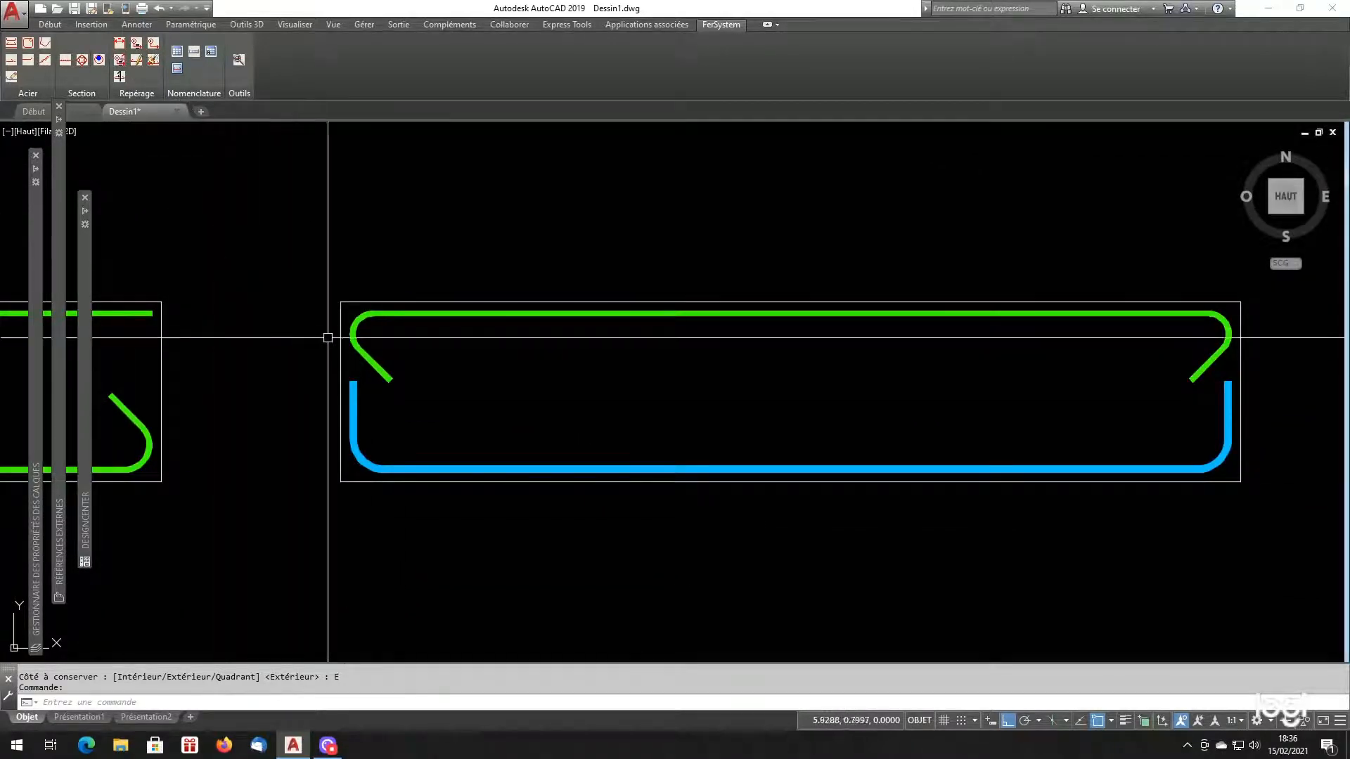
- Modify the second beam's upper bar with the Ancrage mandrel, Crochet ends and diameter HA25, keeping the Extérieur side
left_click(12, 76)
left_click(535, 313)
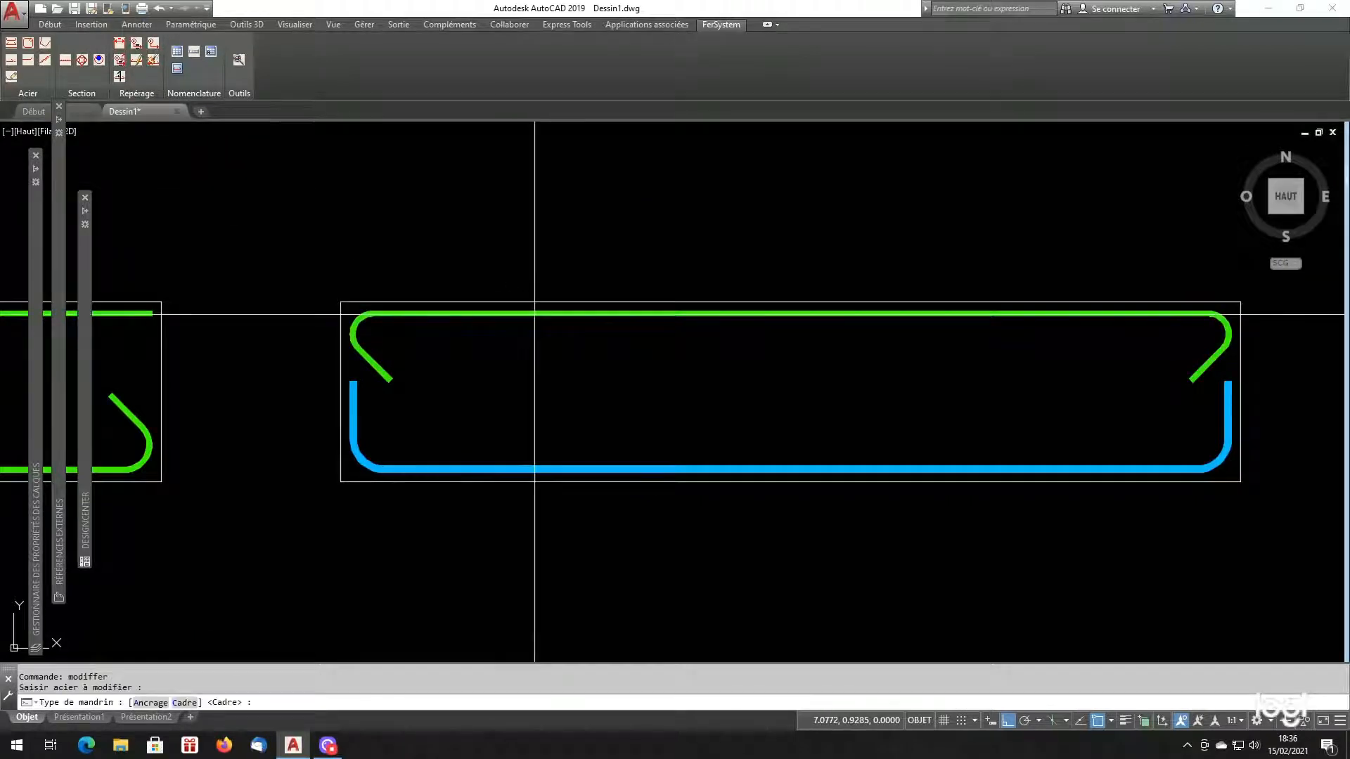
left_click(152, 703)
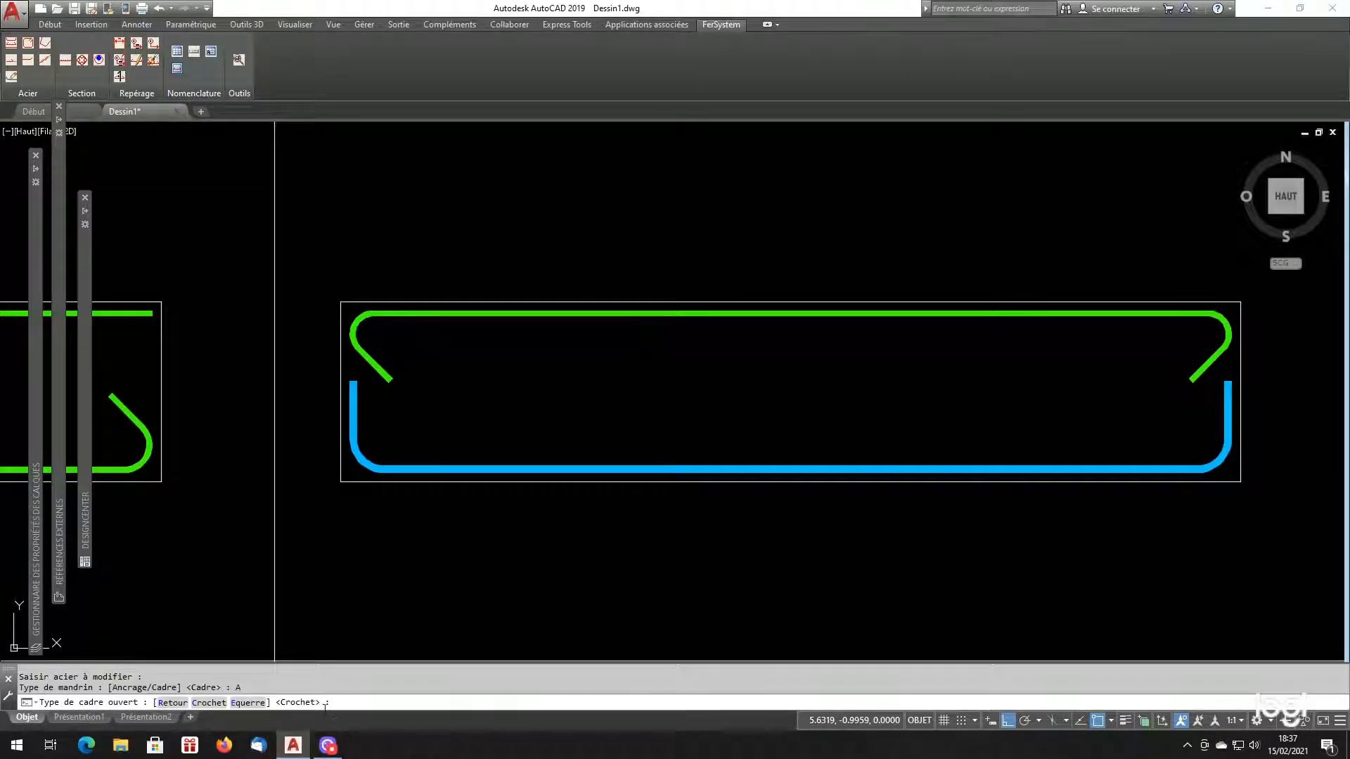
left_click(208, 703)
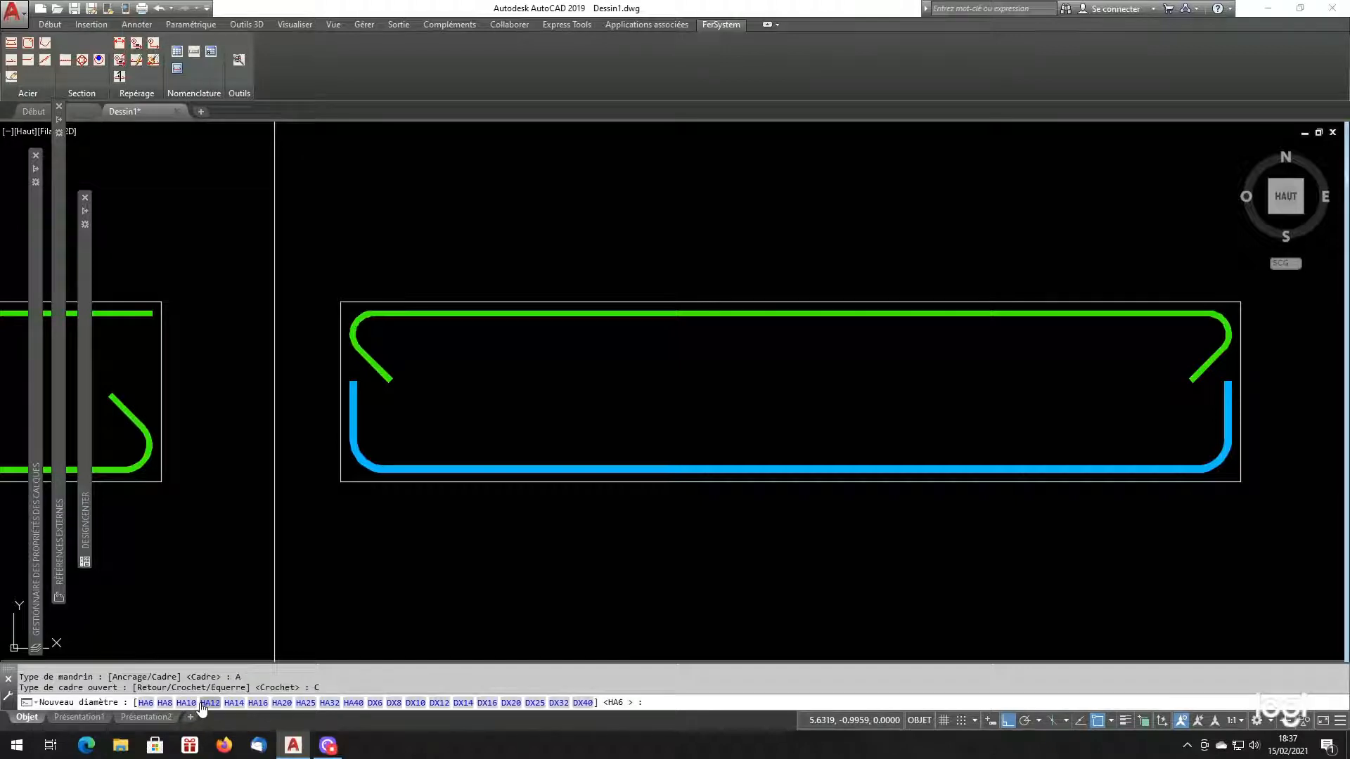
left_click(303, 703)
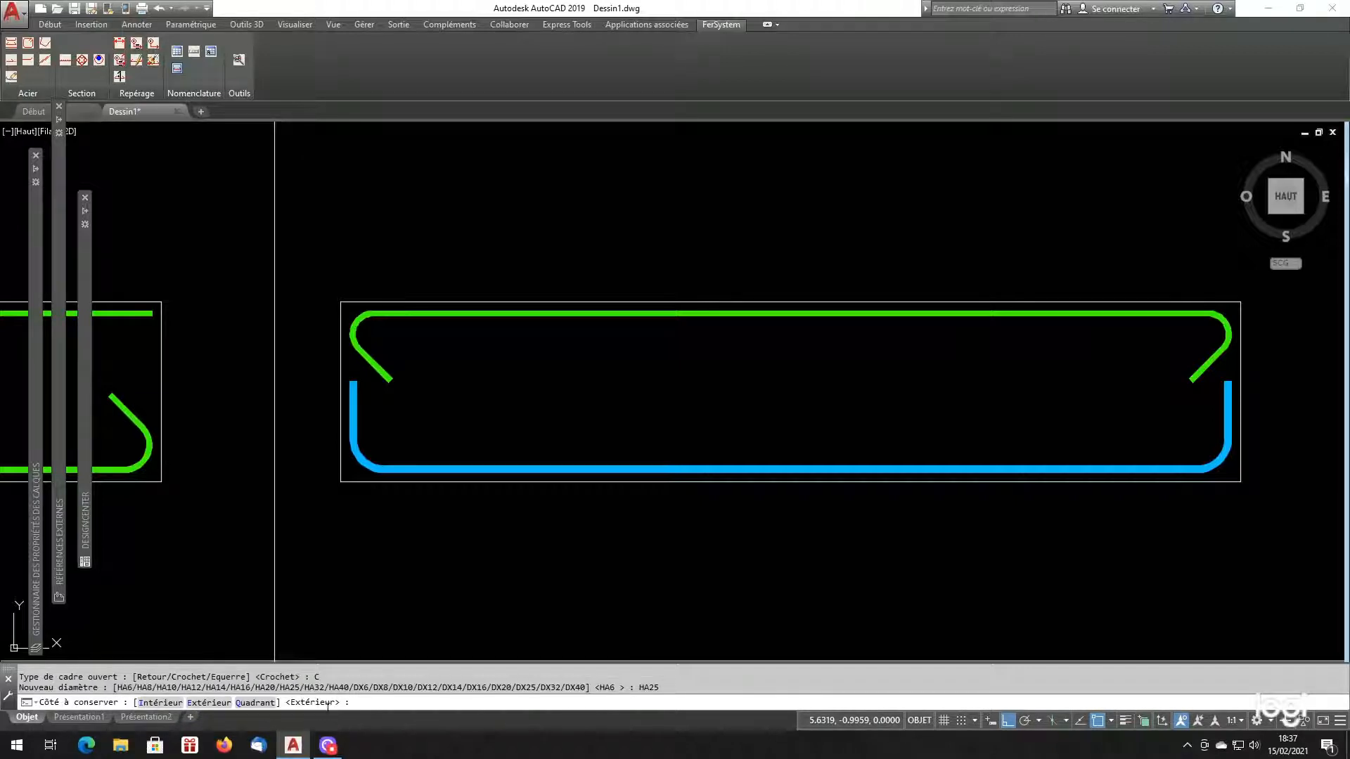
left_click(214, 703)
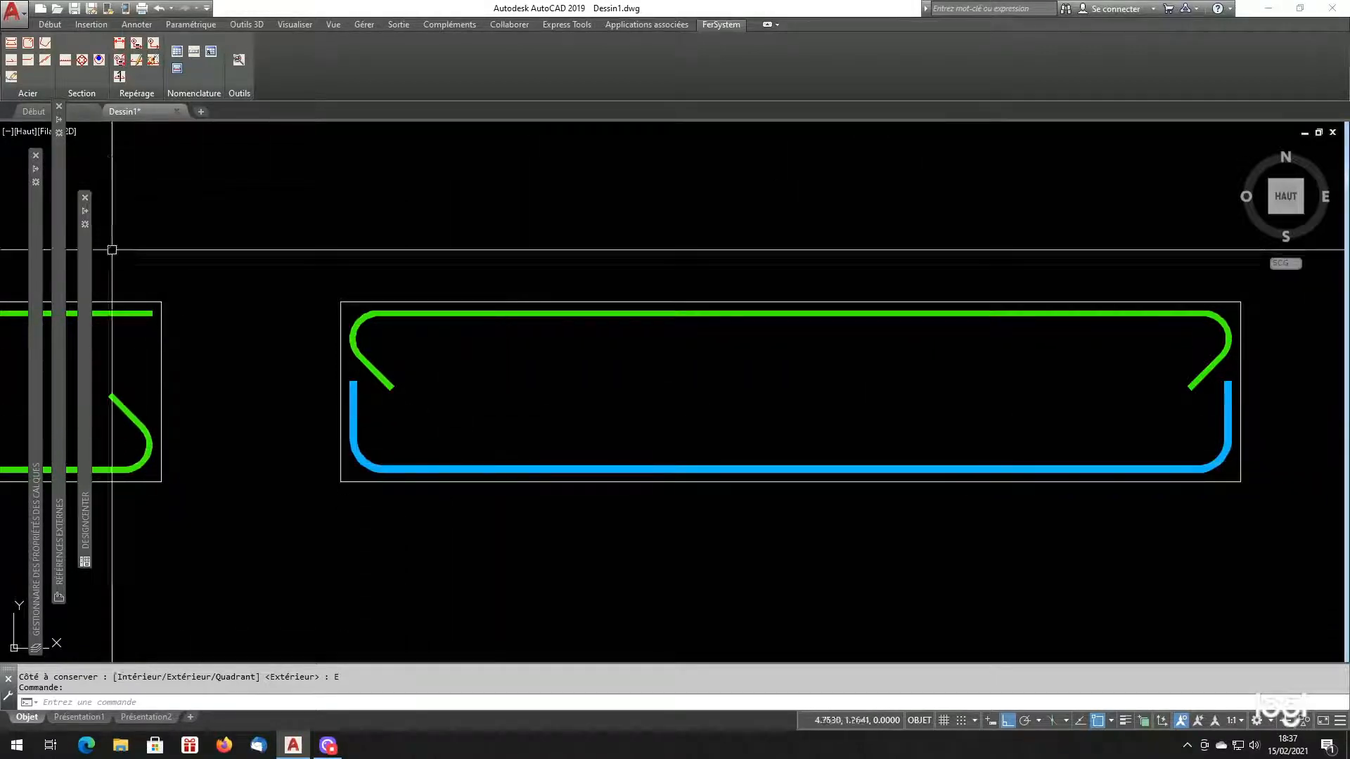
- Modify the second beam's blue lower bar with the Ancrage mandrel, Crochet ends and diameter HA32, keeping the Extérieur side
left_click(12, 76)
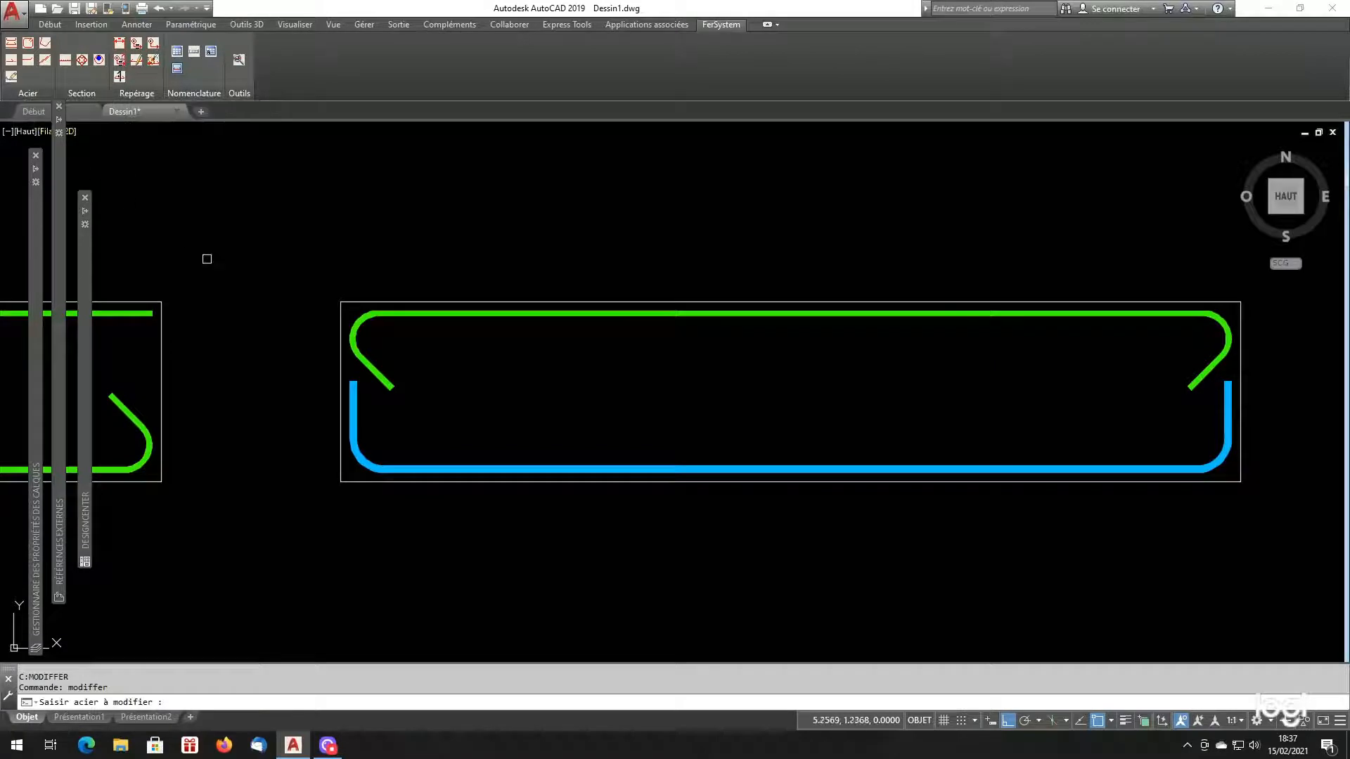
left_click(486, 466)
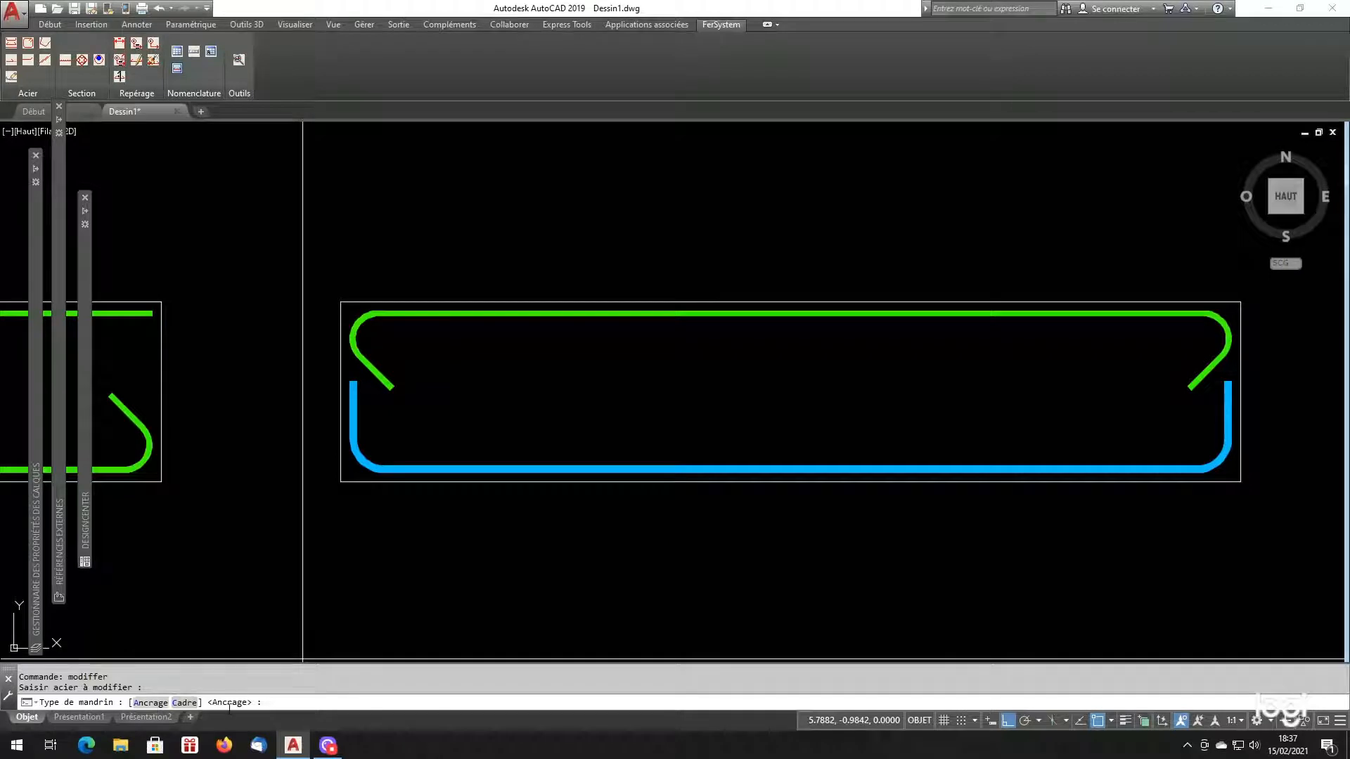
left_click(150, 703)
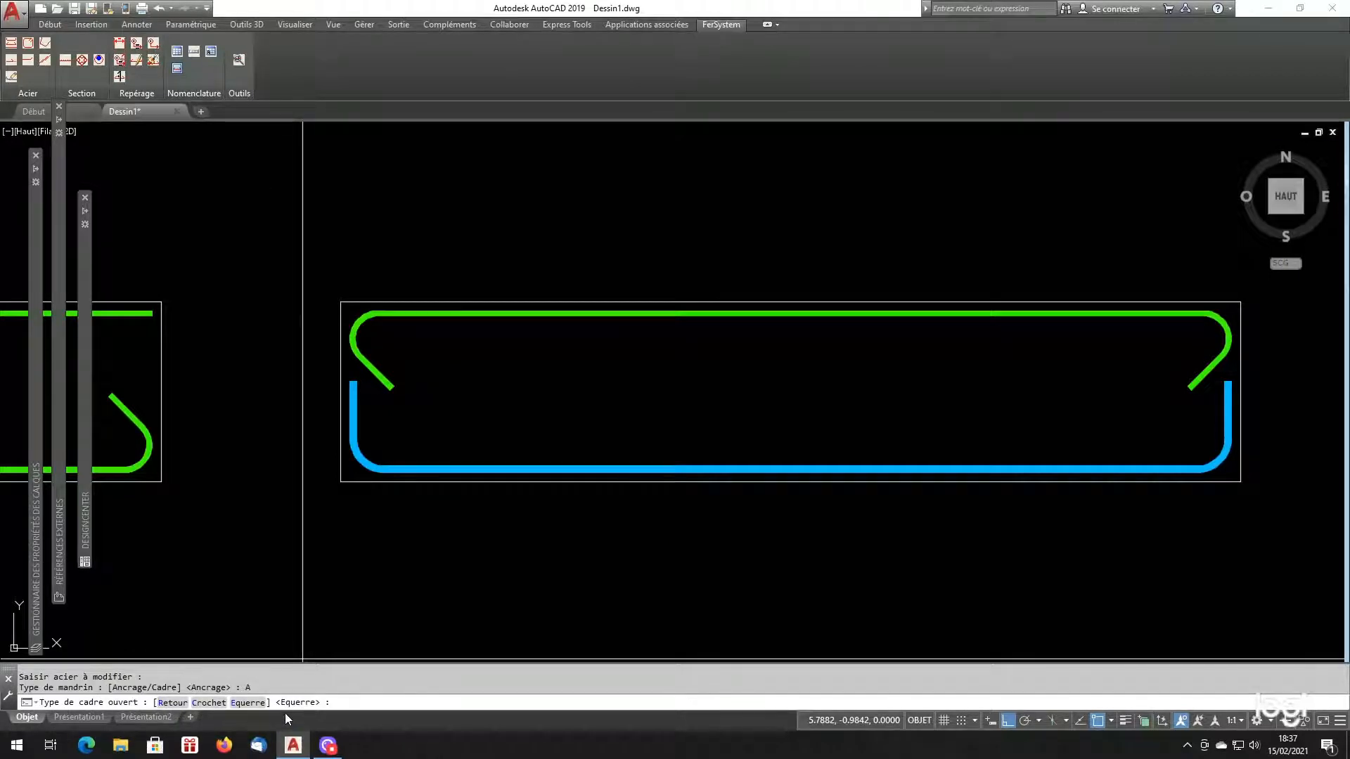
left_click(209, 702)
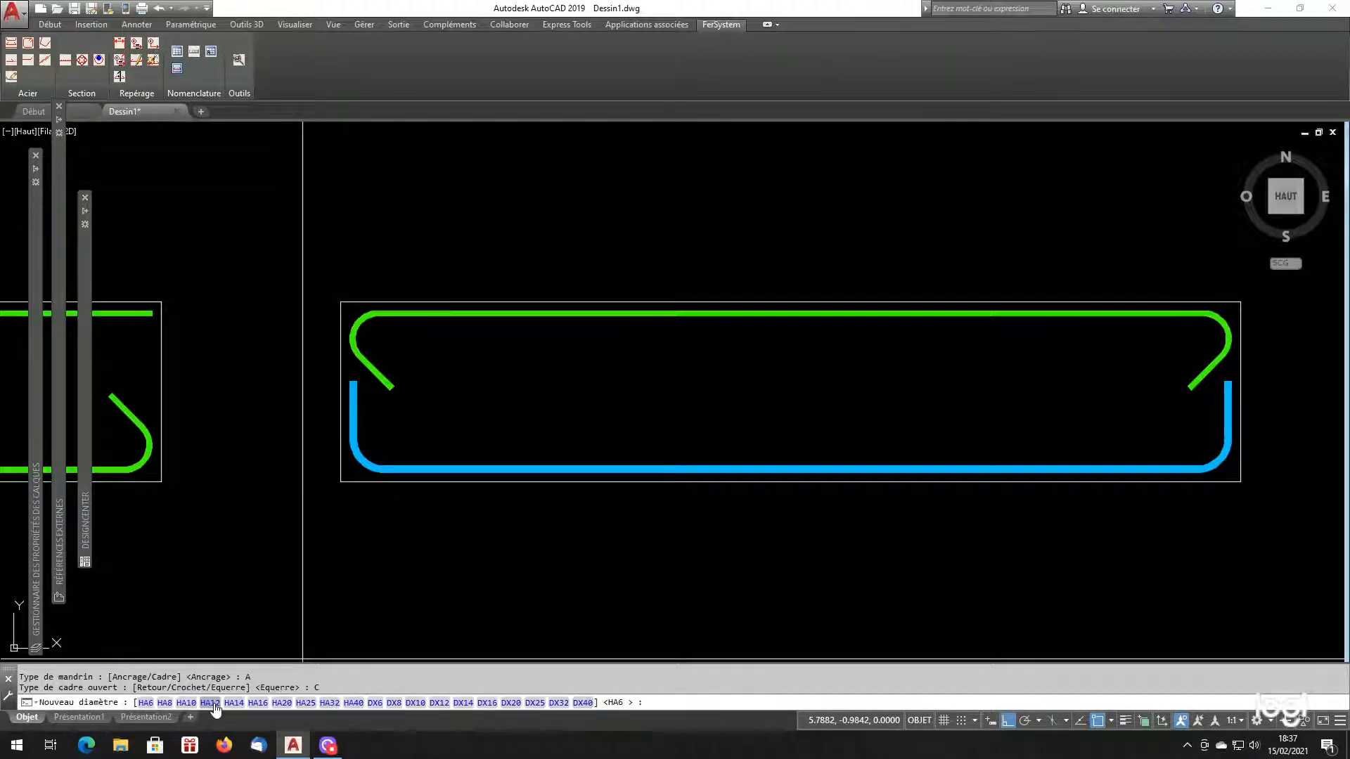
left_click(329, 702)
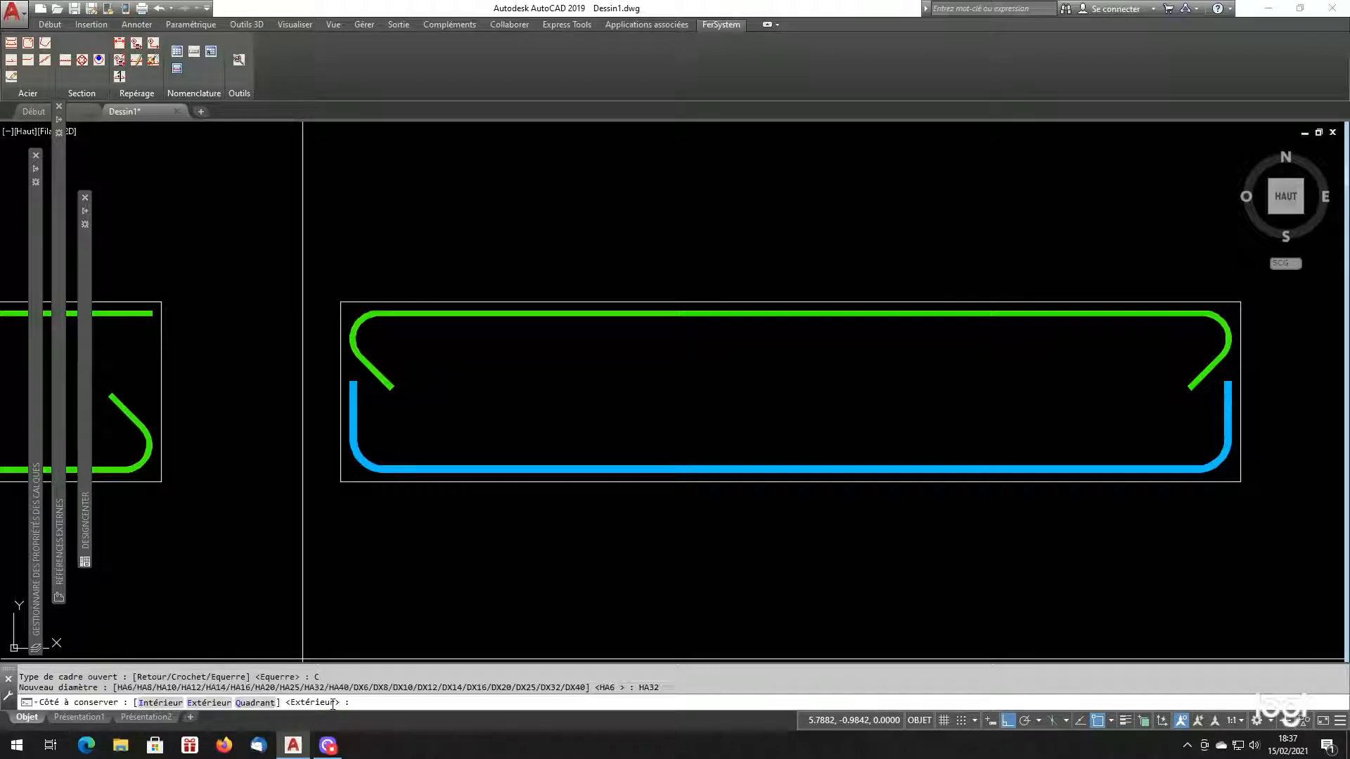
left_click(223, 703)
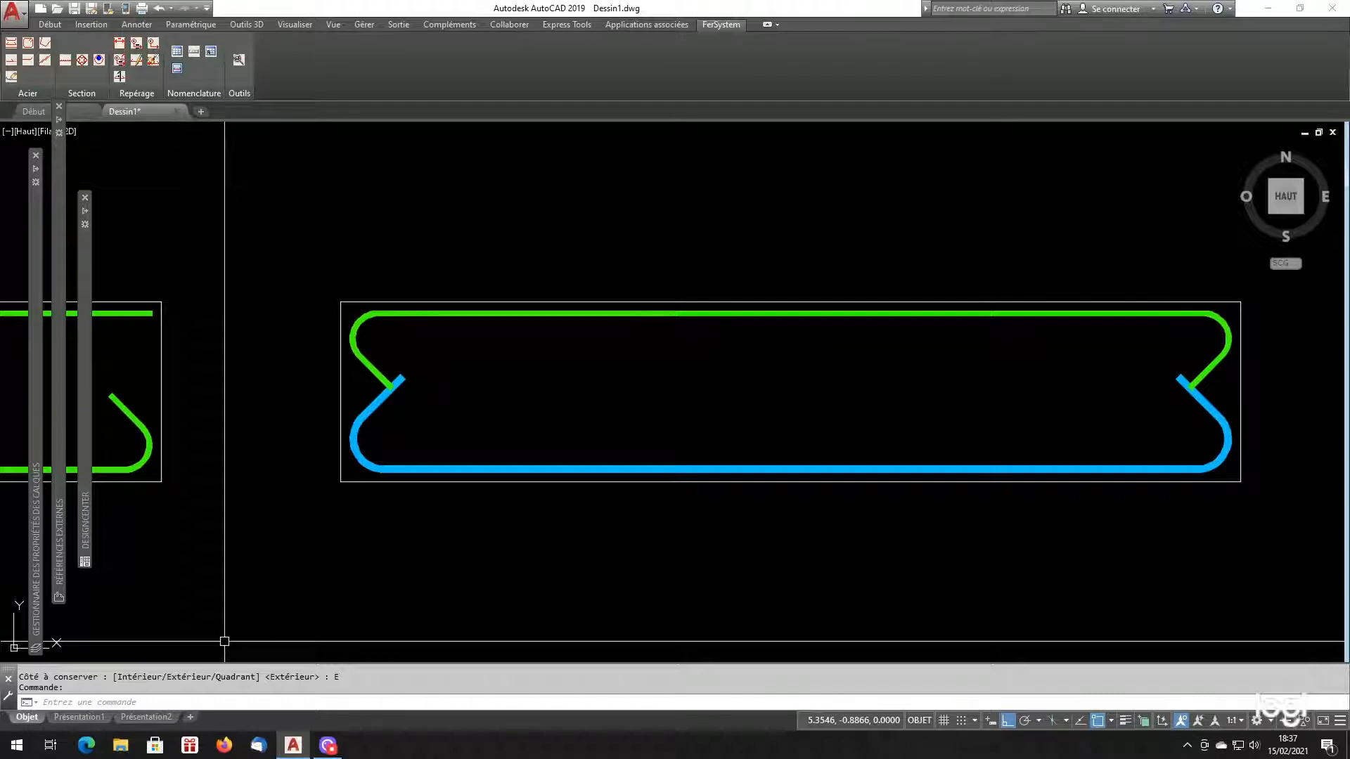
- Review the second beam's modified bars and compare them with the third beam's bars
scroll(455, 422, "down", 6)
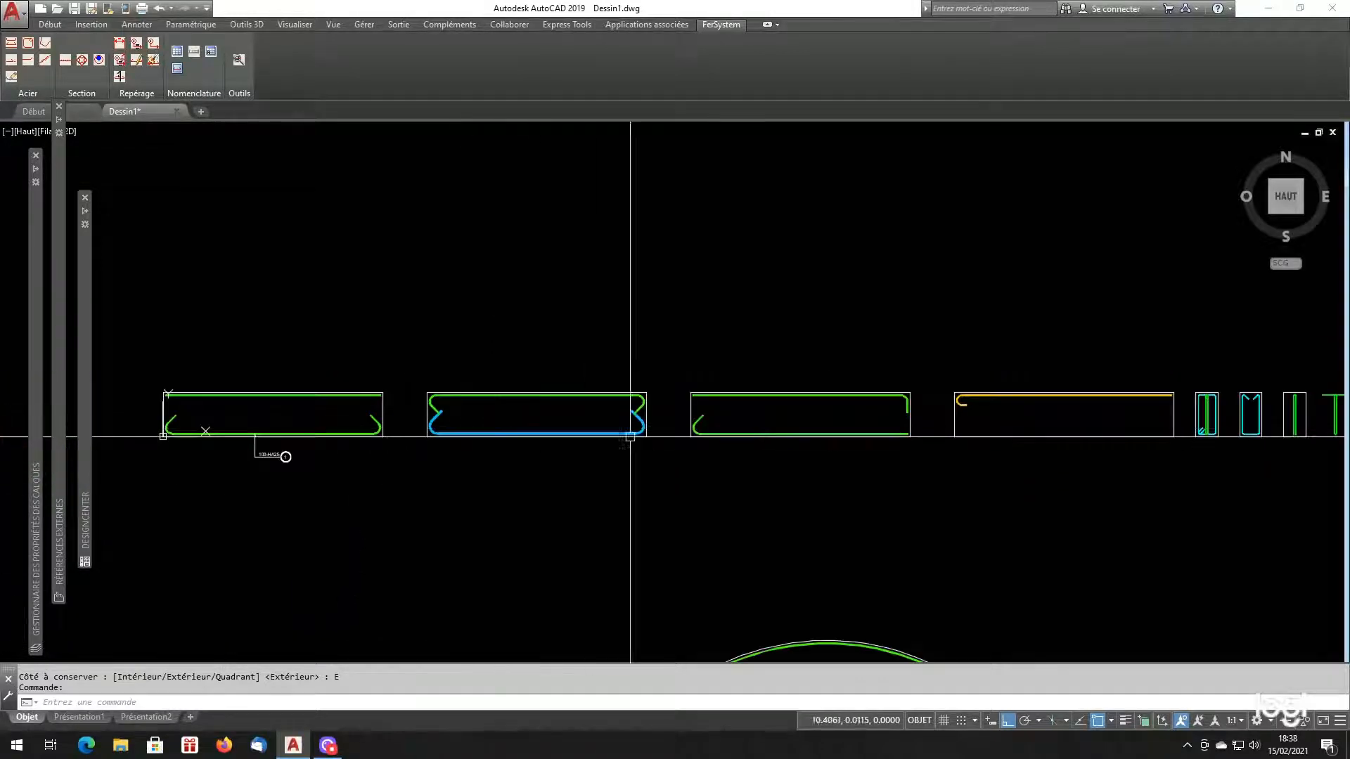
scroll(780, 440, "up", 2)
scroll(731, 440, "down", 2)
scroll(731, 432, "up", 4)
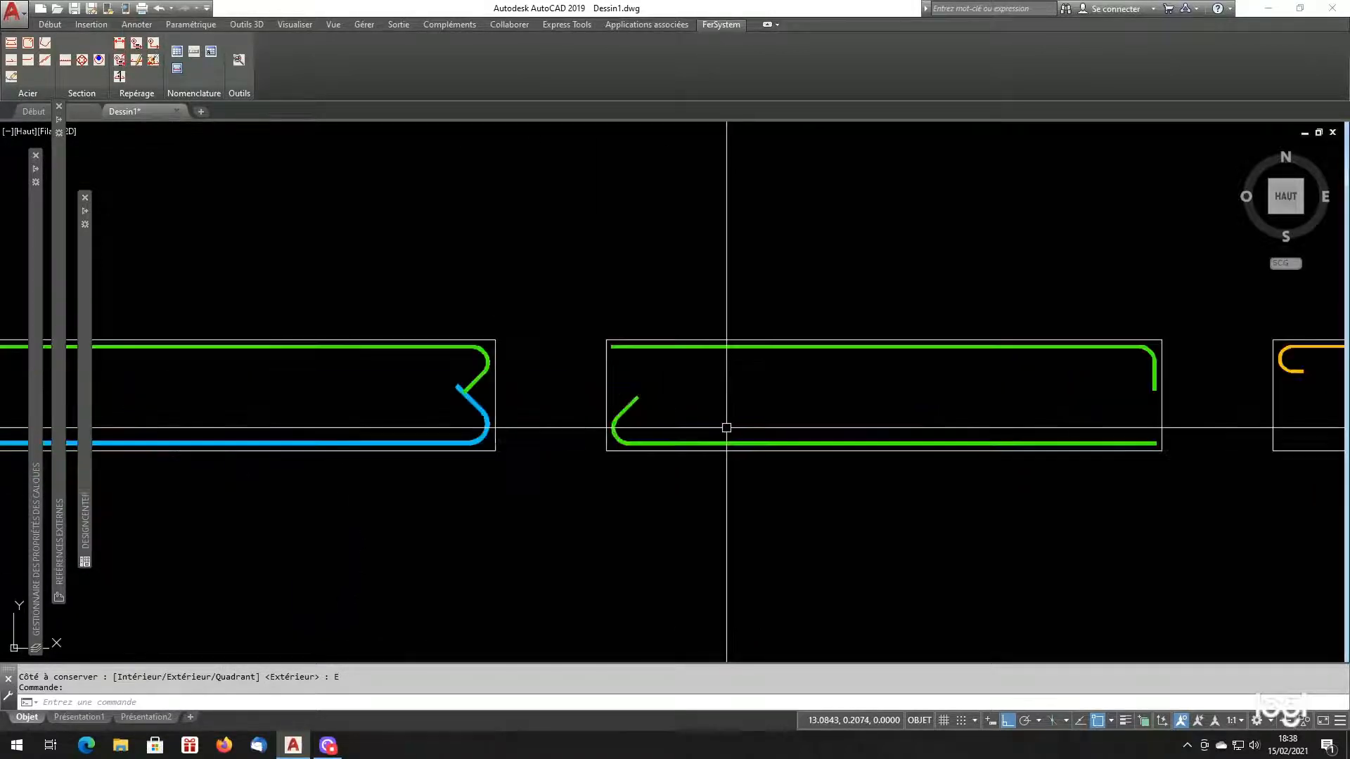
scroll(482, 414, "up", 2)
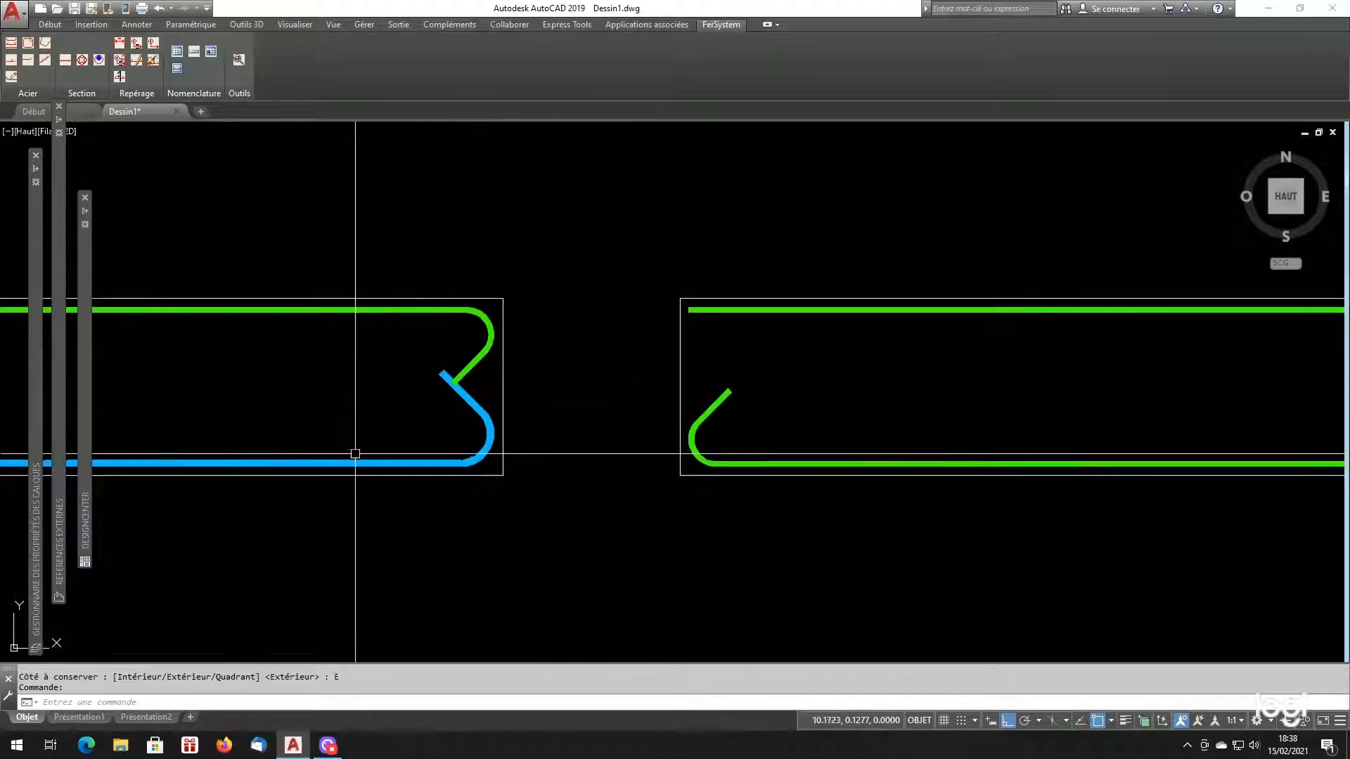
scroll(473, 458, "down", 4)
scroll(410, 455, "up", 2)
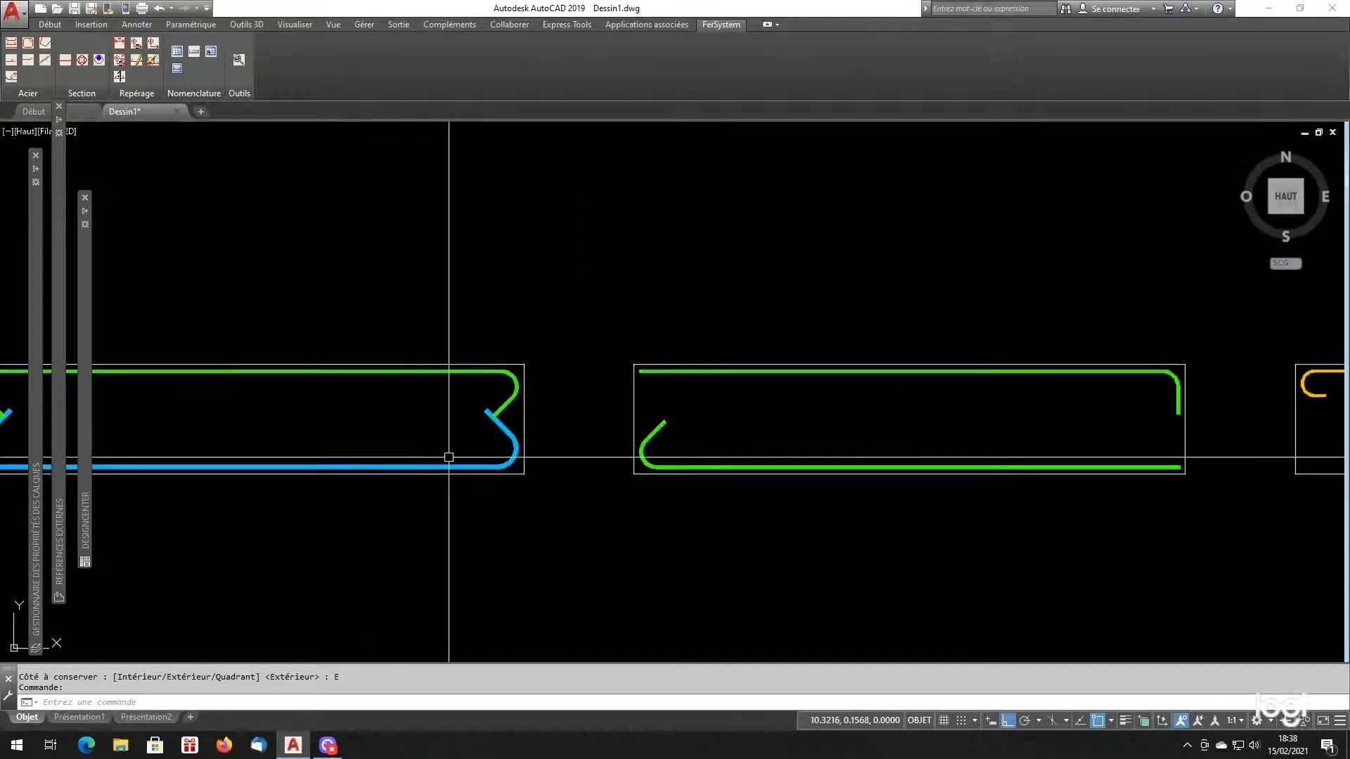
scroll(436, 458, "down", 4)
scroll(362, 452, "up", 4)
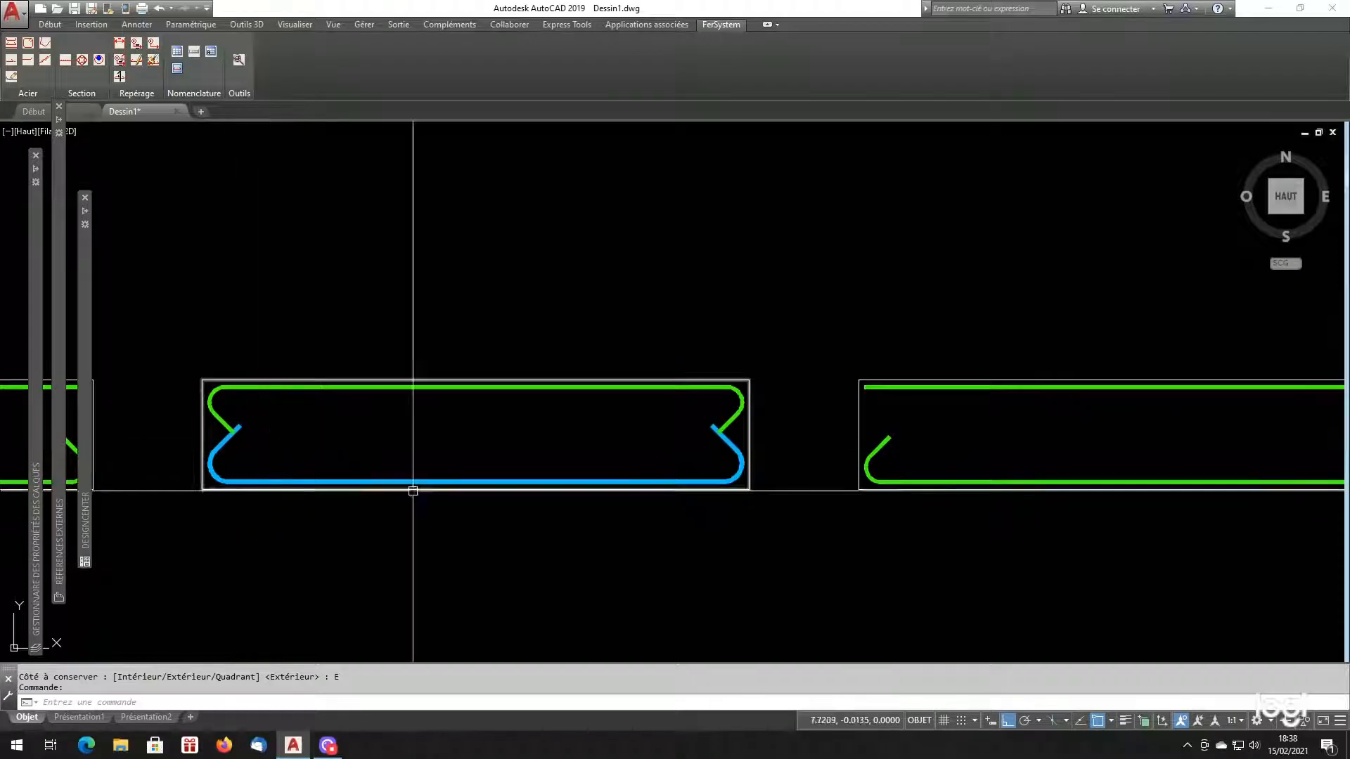
scroll(542, 467, "down", 4)
scroll(728, 468, "up", 4)
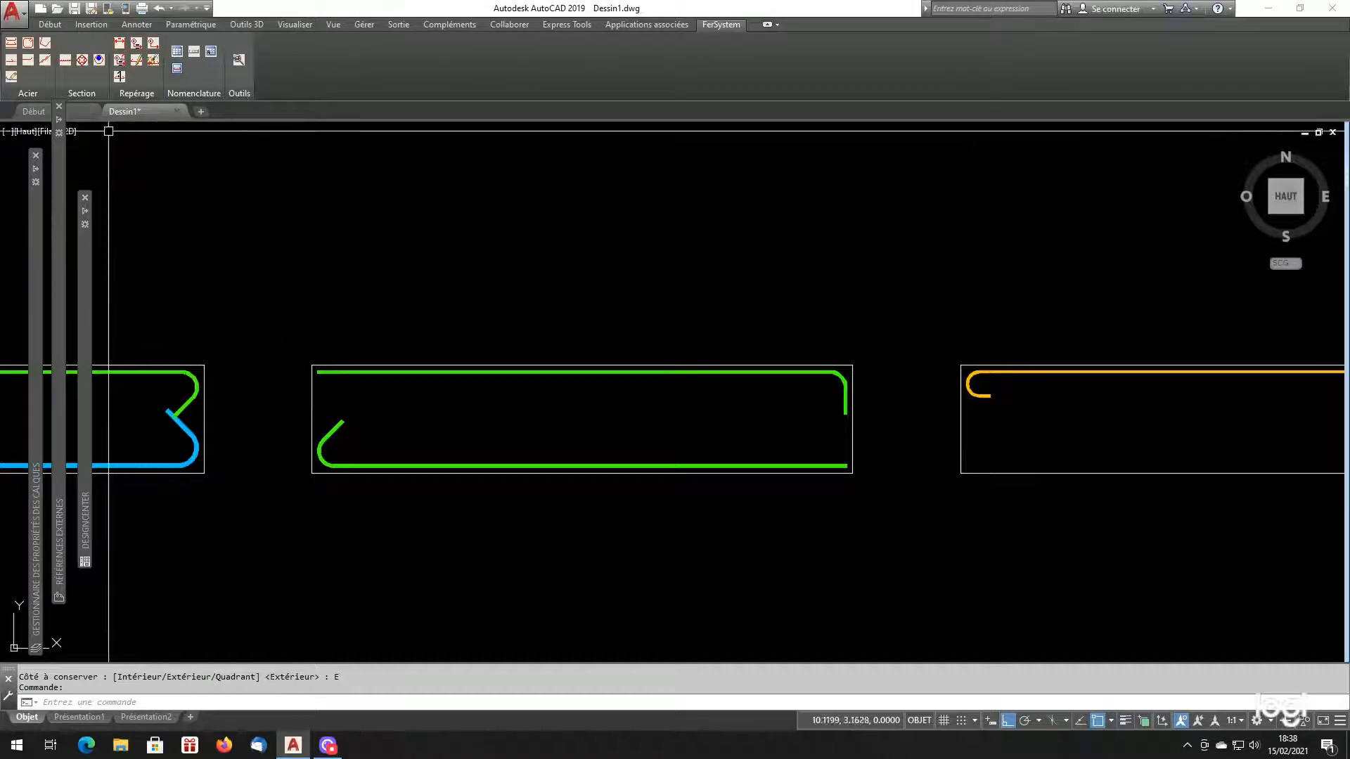
- Modify the third beam's lower bar with the Cadre mandrel, Retour ends and diameter HA20, keeping the Extérieur side
left_click(11, 76)
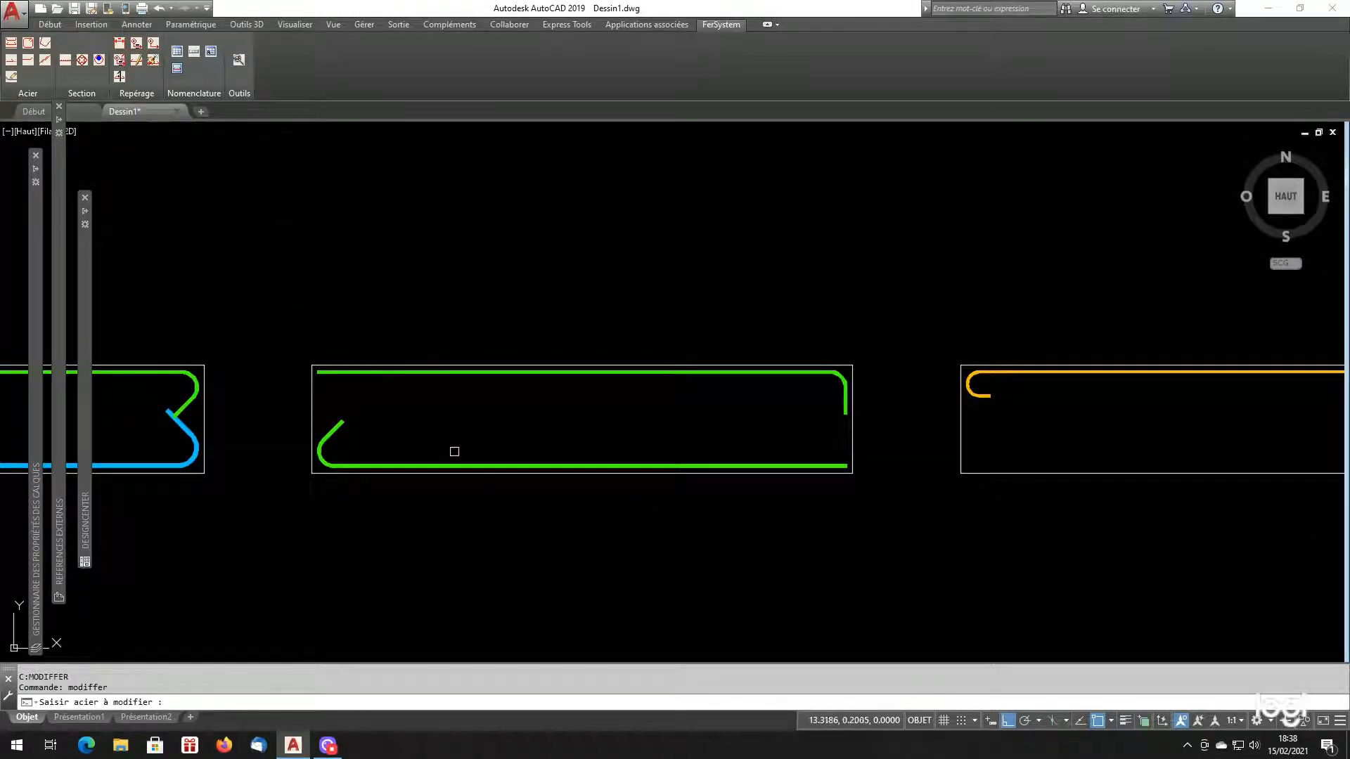
left_click(461, 463)
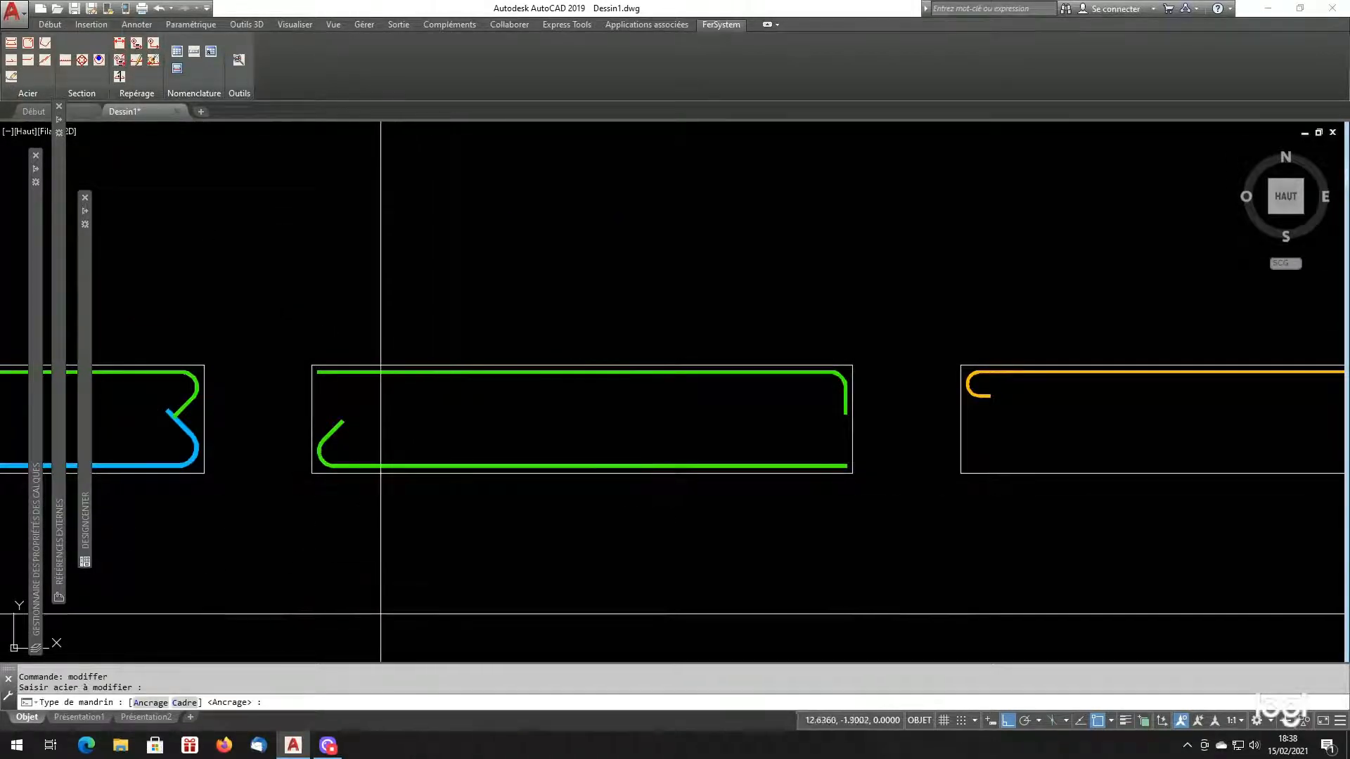
left_click(188, 705)
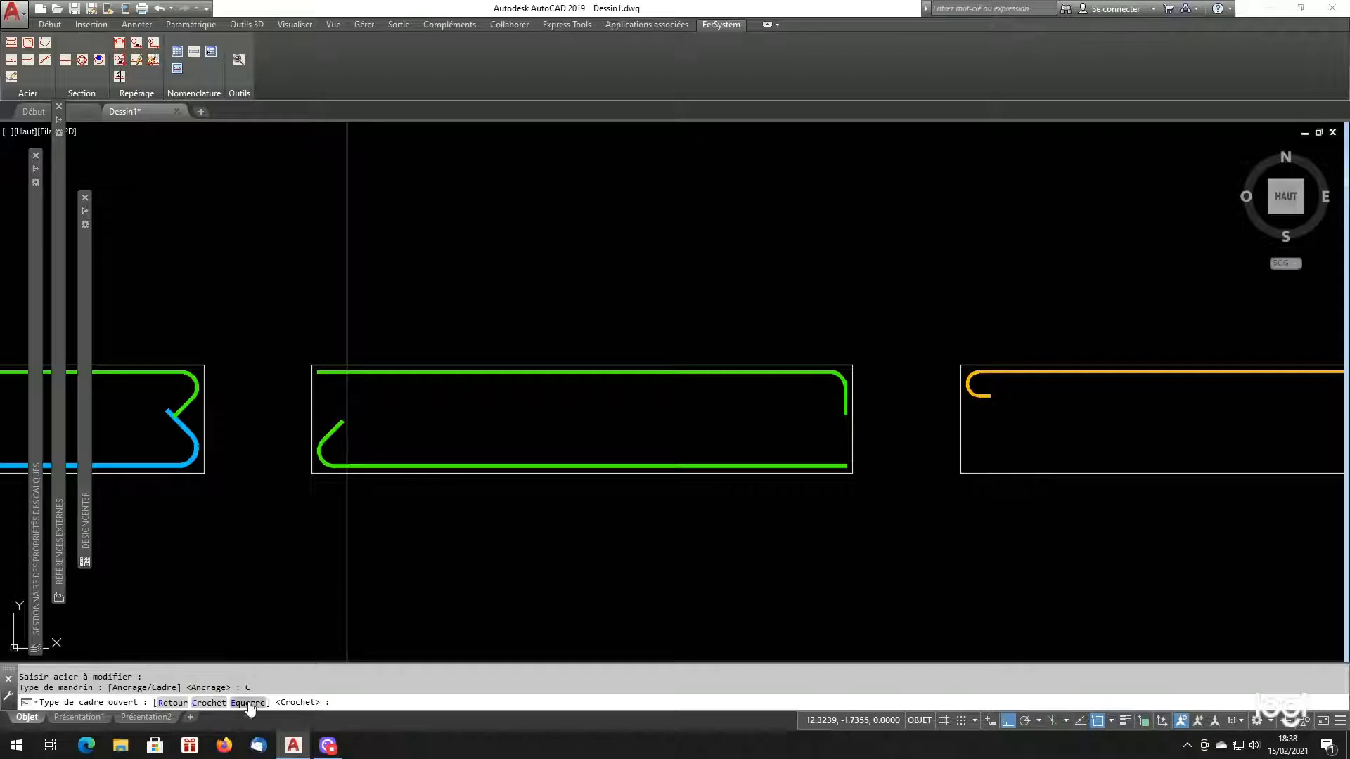
left_click(174, 702)
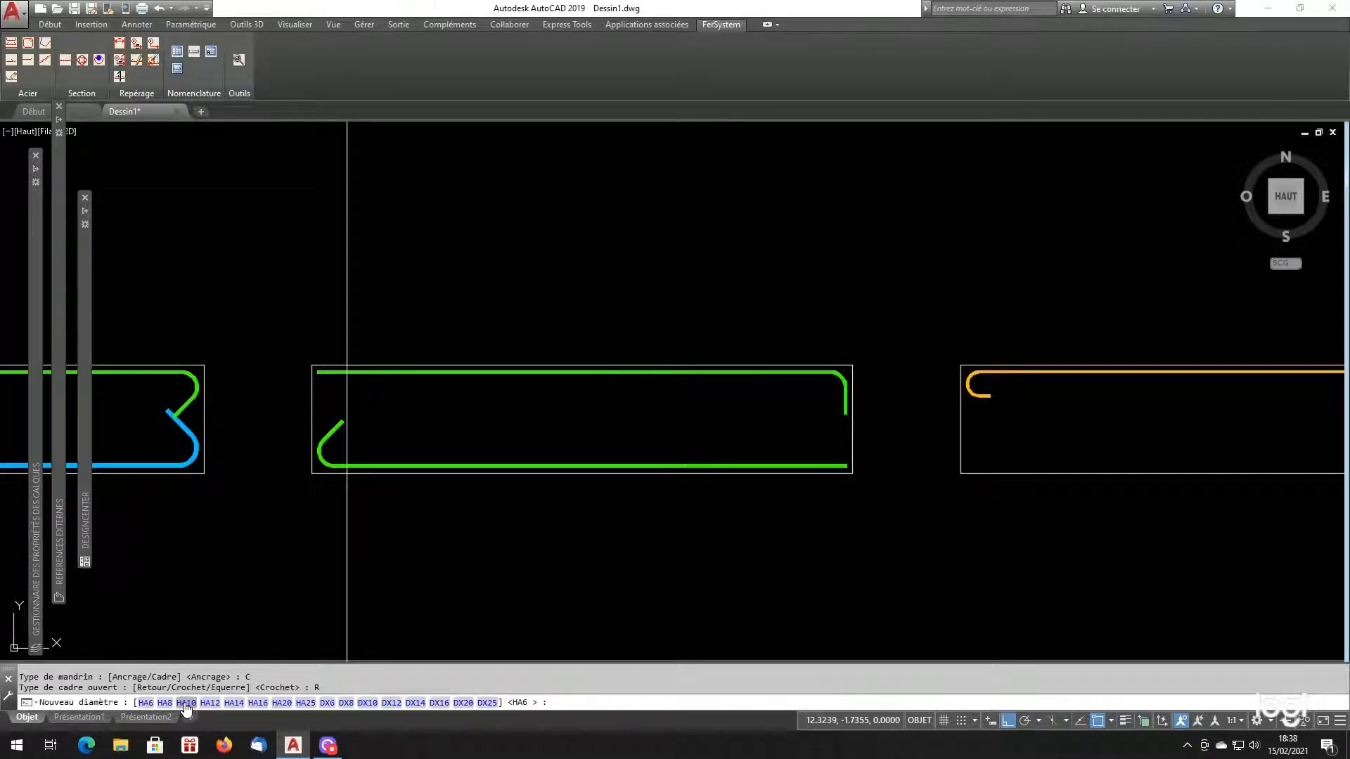
left_click(282, 703)
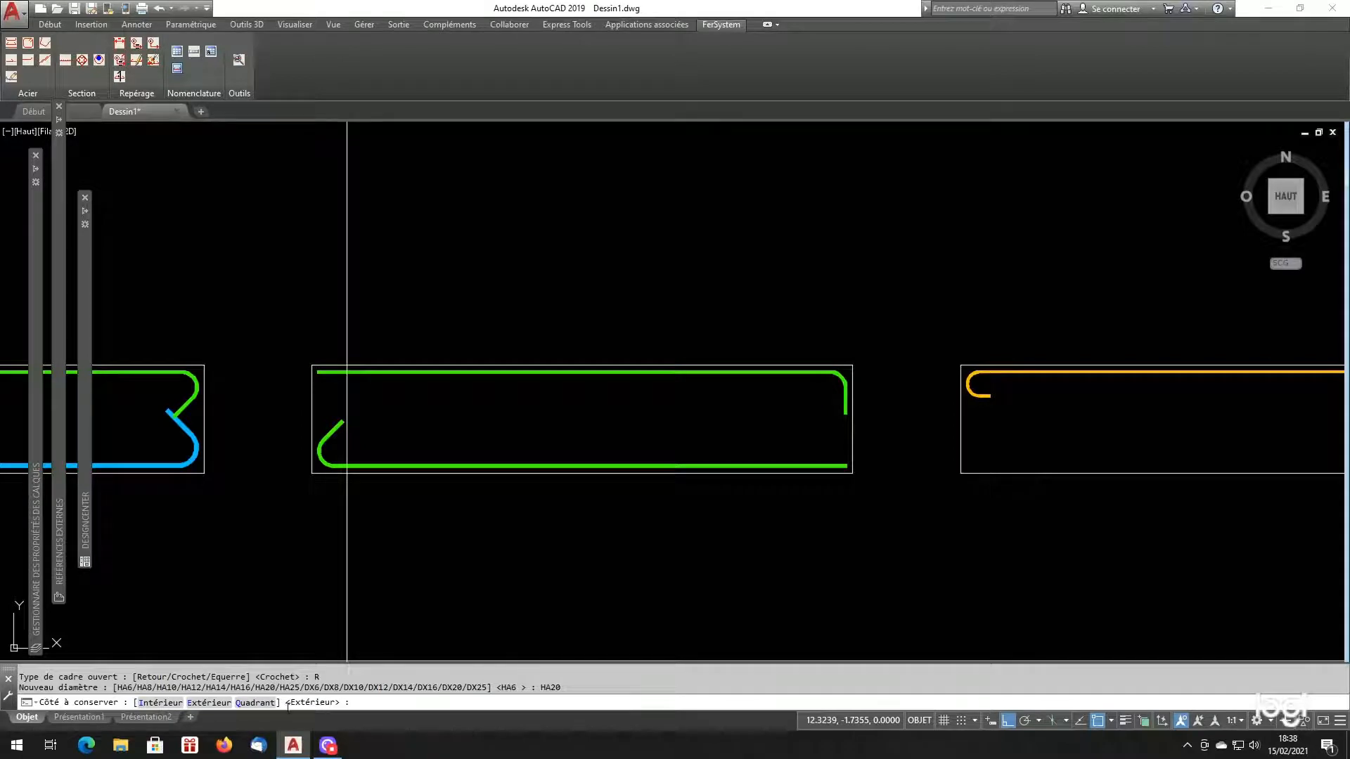
left_click(215, 703)
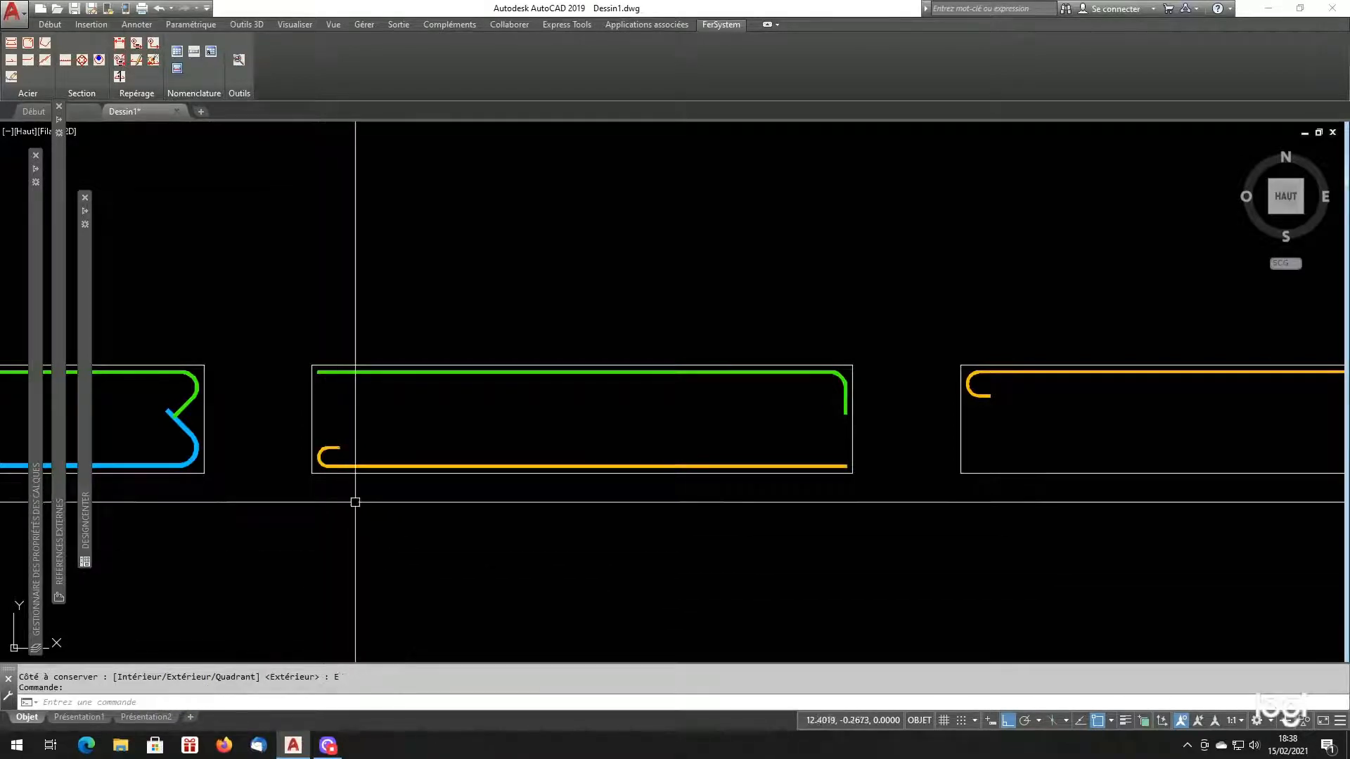
- Offset the third beam's outline inward by 0.050 and check the modified lower bar's cover against it at both ends
scroll(372, 485, "up", 2)
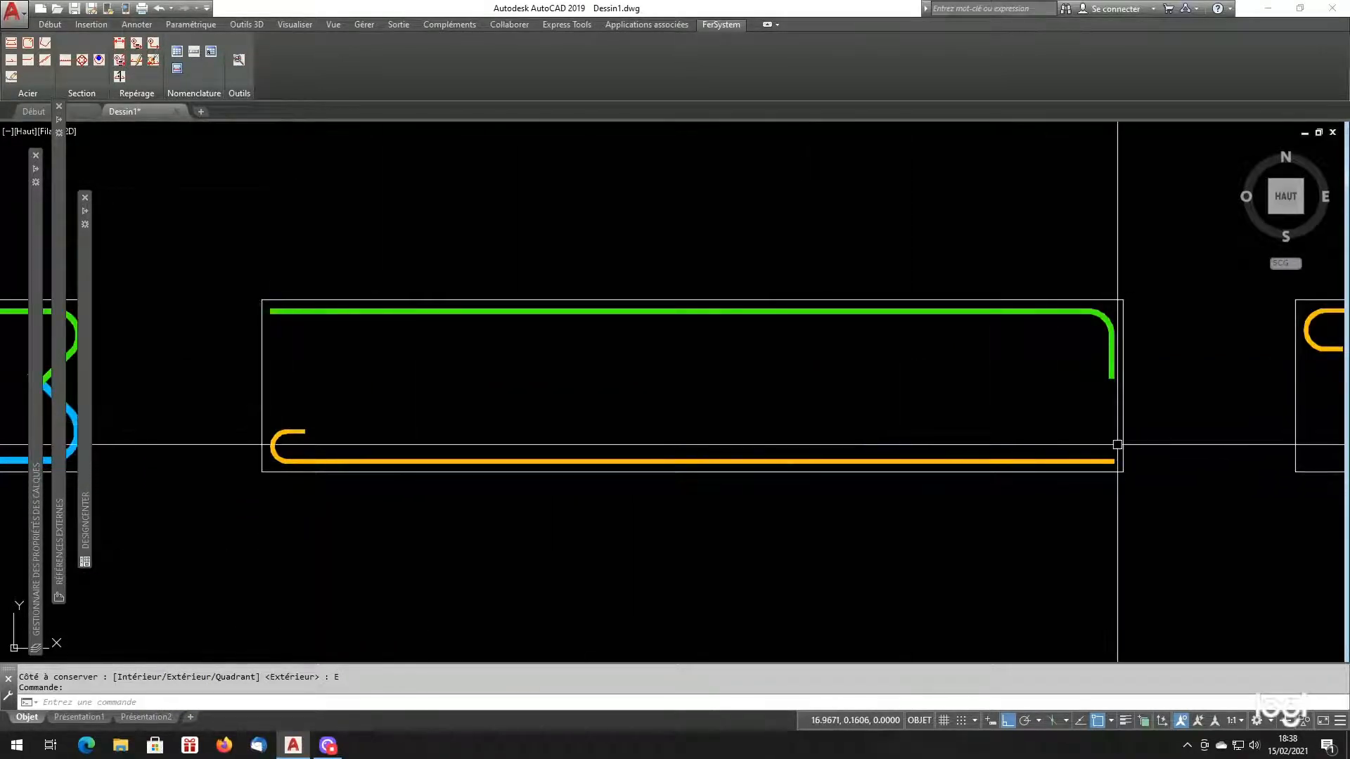
scroll(383, 382, "up", 2)
scroll(371, 391, "down", 1)
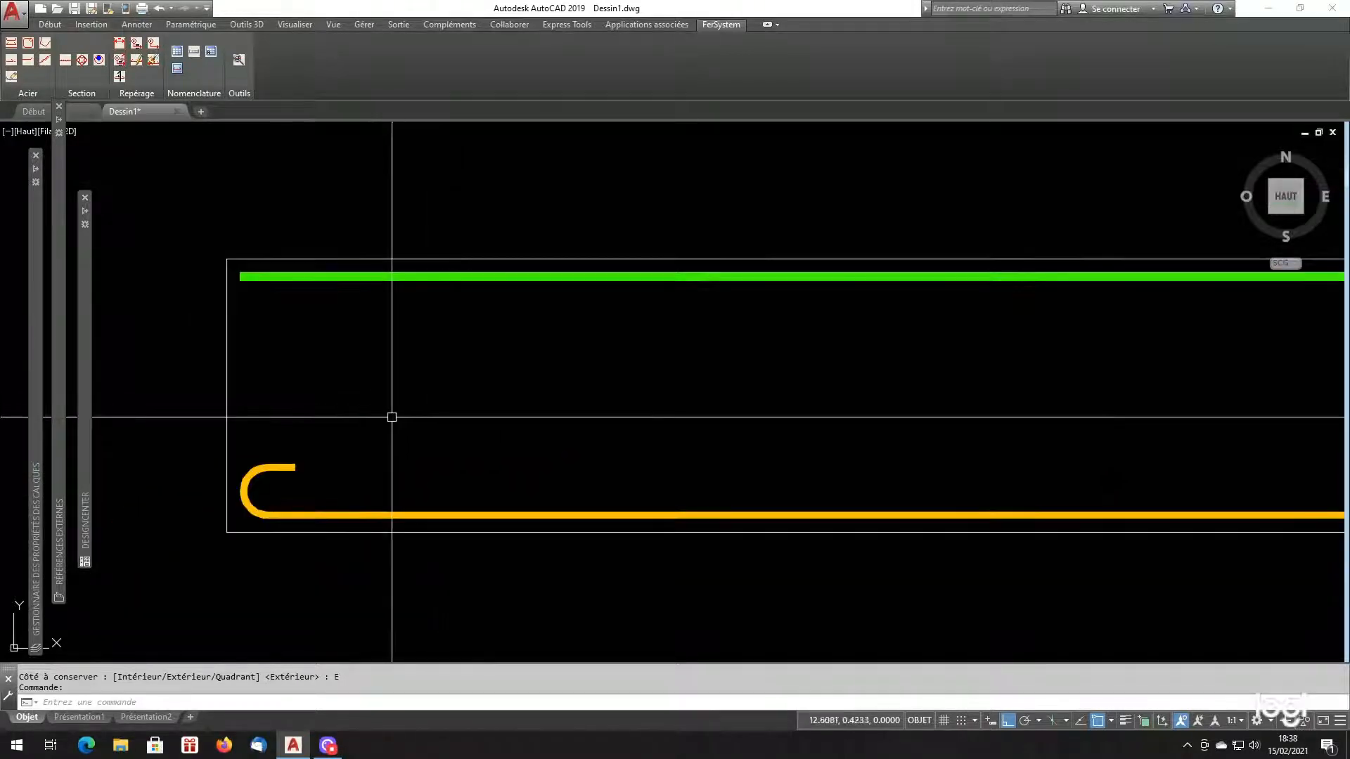
type("de")
key("Return")
type(".050")
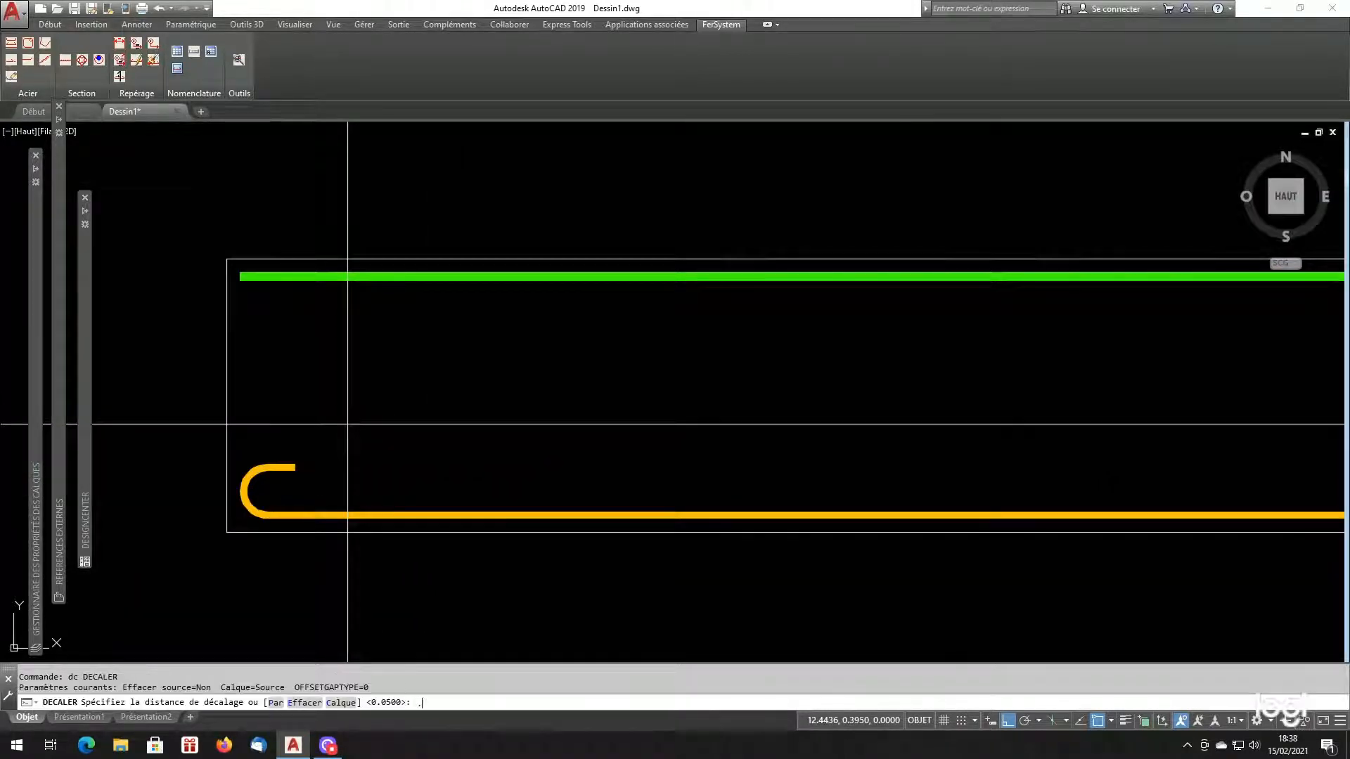
key("Return")
left_click(226, 416)
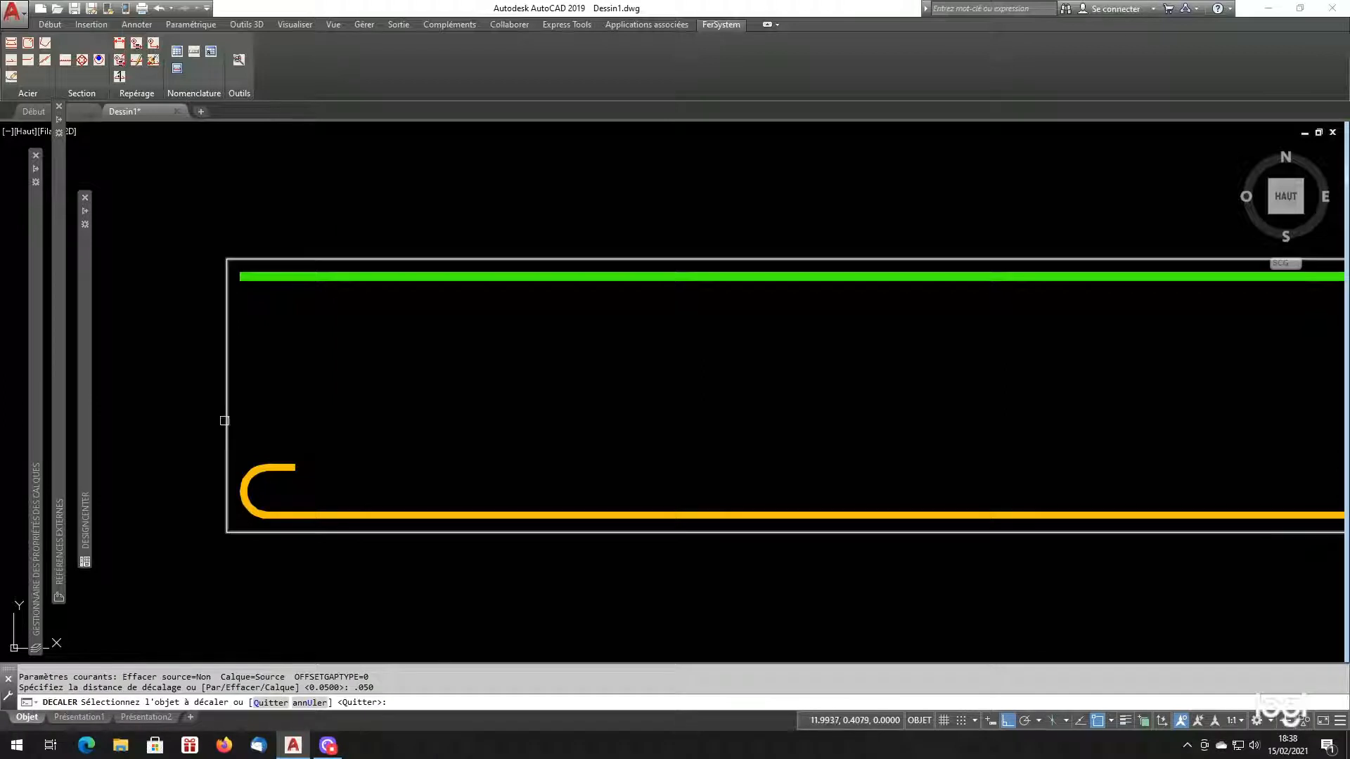
left_click(274, 420)
scroll(232, 513, "up", 4)
scroll(232, 512, "down", 5)
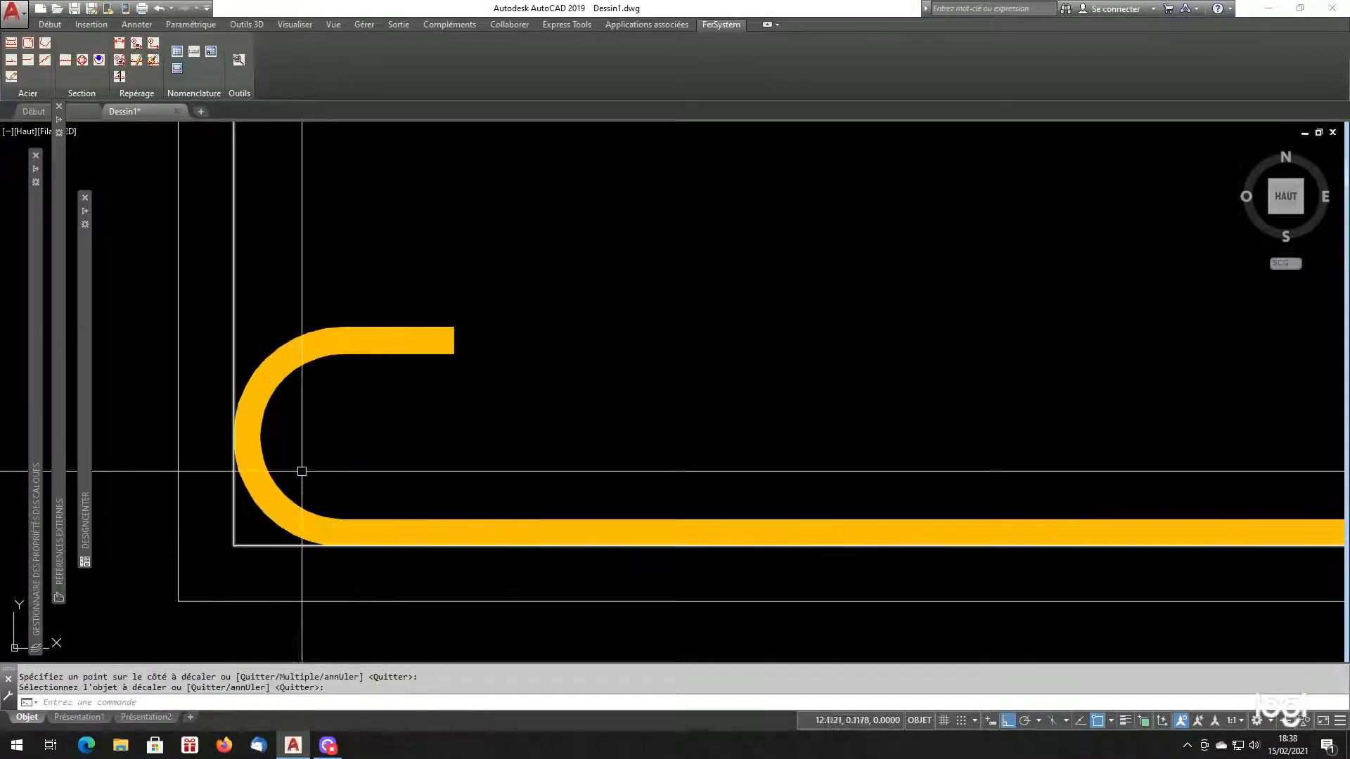
scroll(572, 458, "up", 4)
scroll(571, 458, "down", 4)
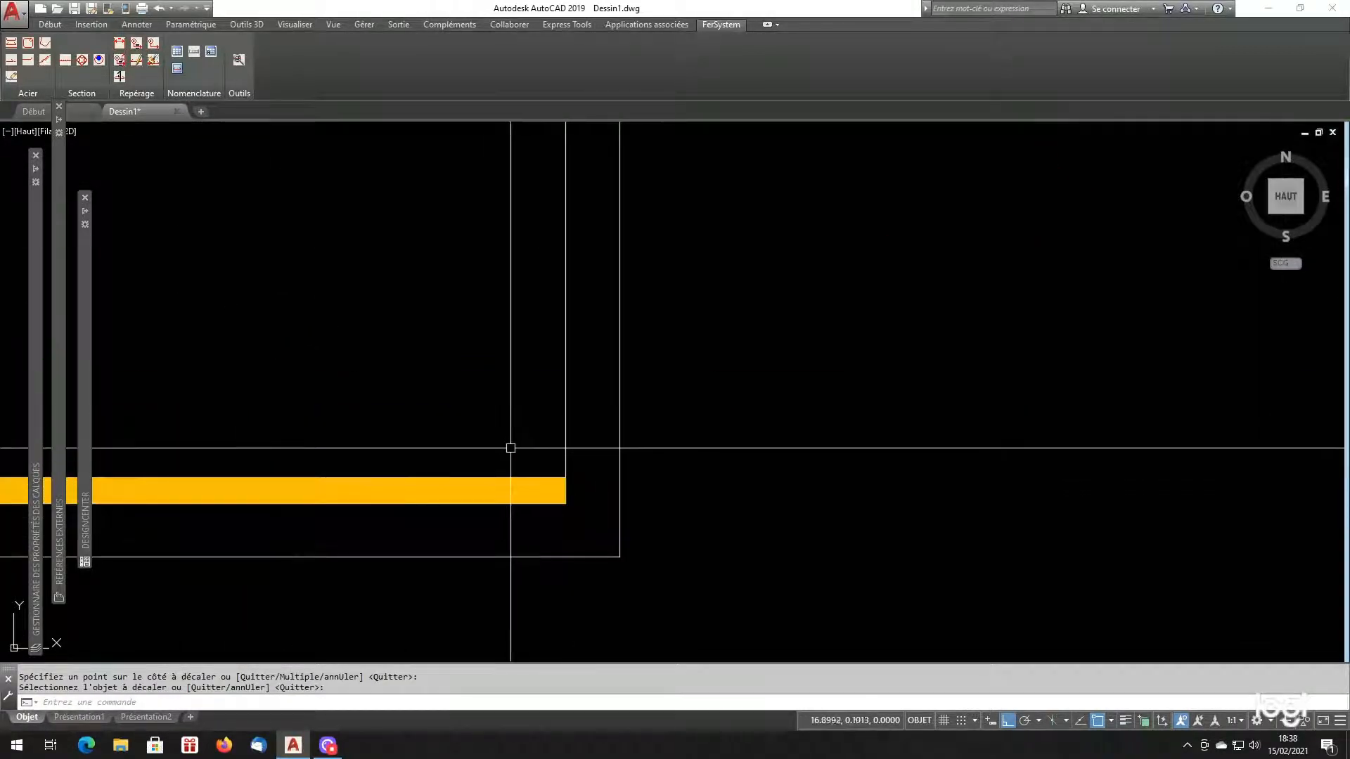
- Erase the offset outline inside the third beam
key("Escape")
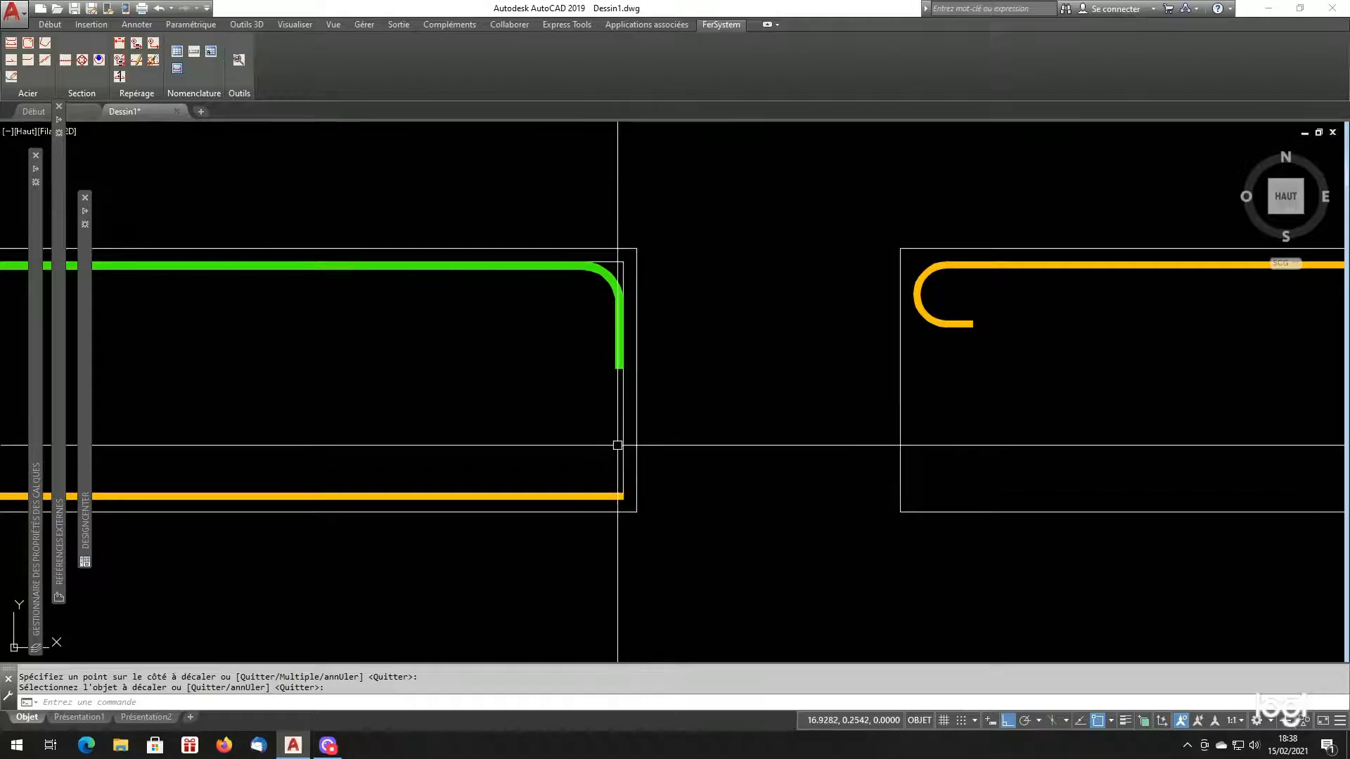
left_click(623, 445)
type("ef")
key("Return")
- Modify the third beam's green upper bar with the Ancrage mandrel, Retour ends and diameter HA14, keeping the Extérieur side
scroll(506, 470, "down", 4)
scroll(422, 464, "up", 4)
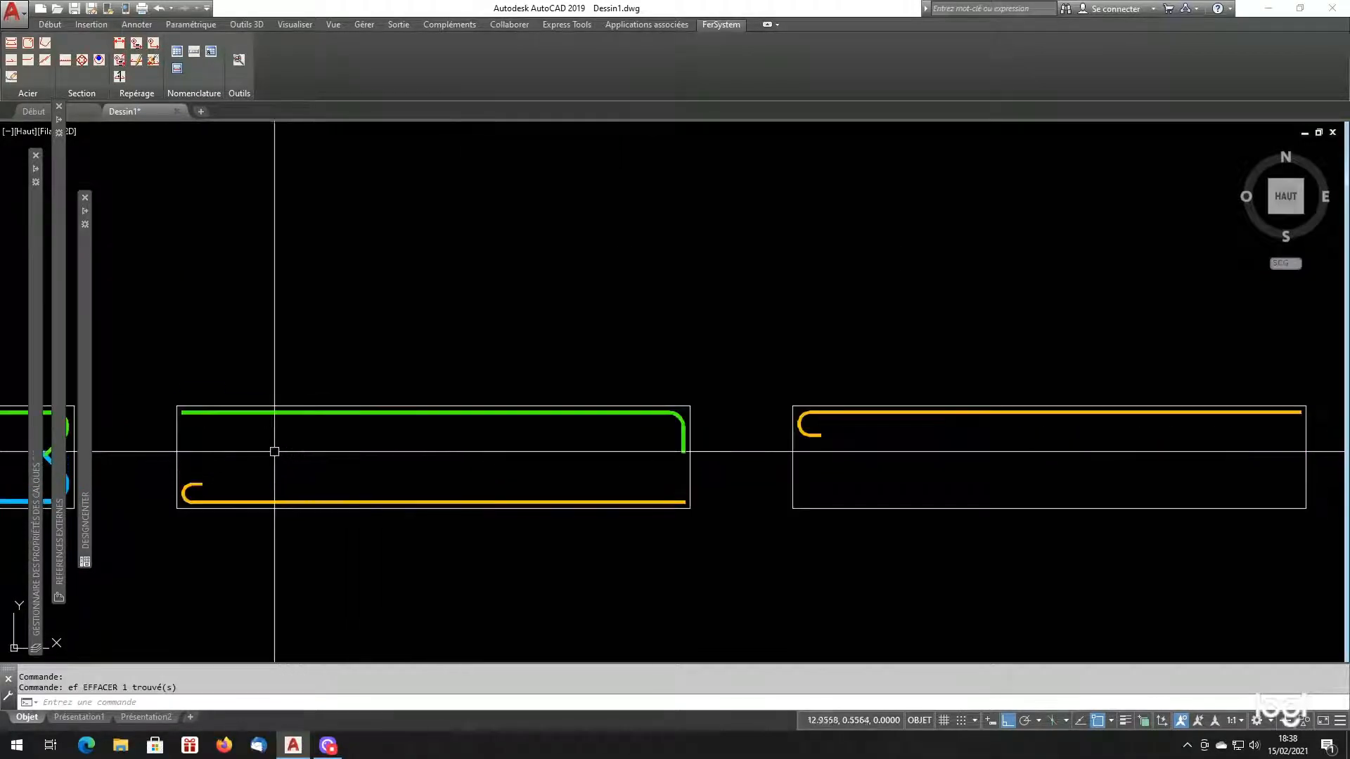
left_click(11, 78)
left_click(315, 392)
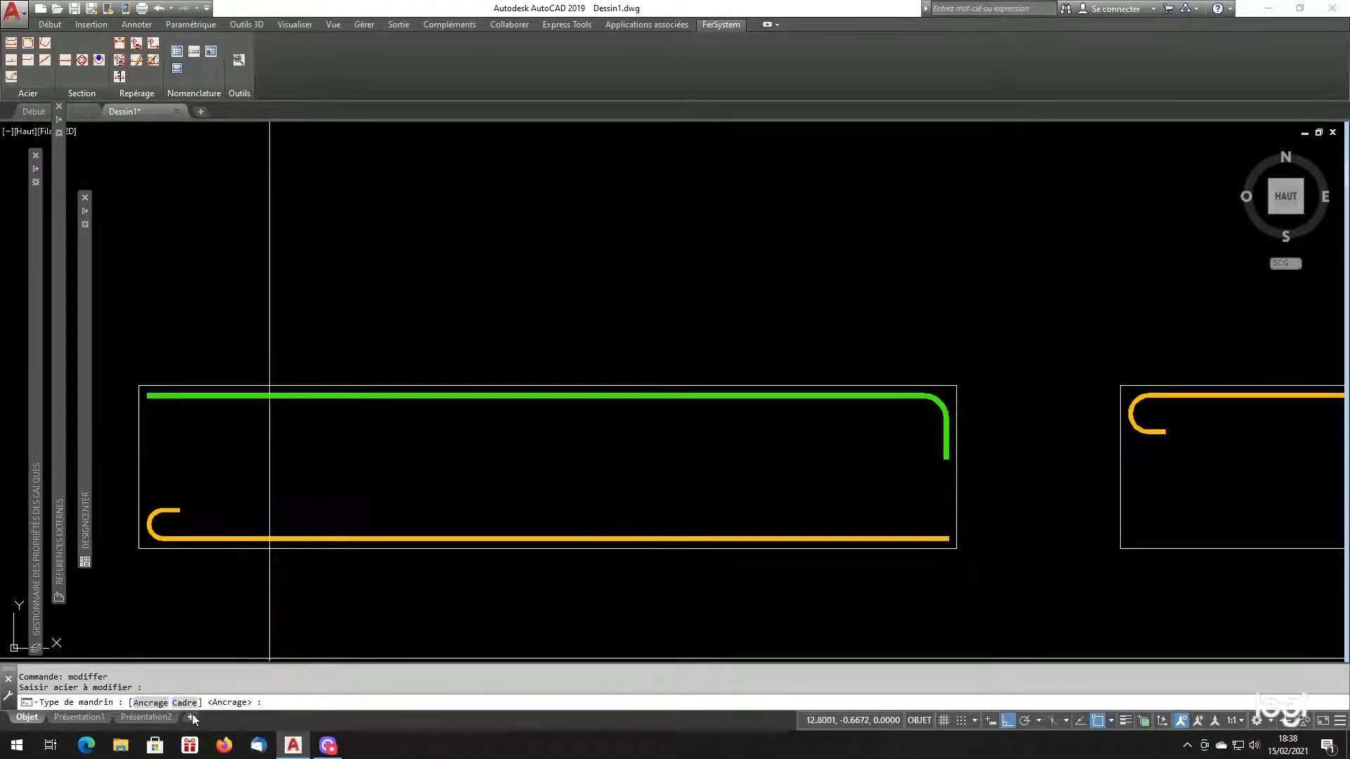
left_click(159, 703)
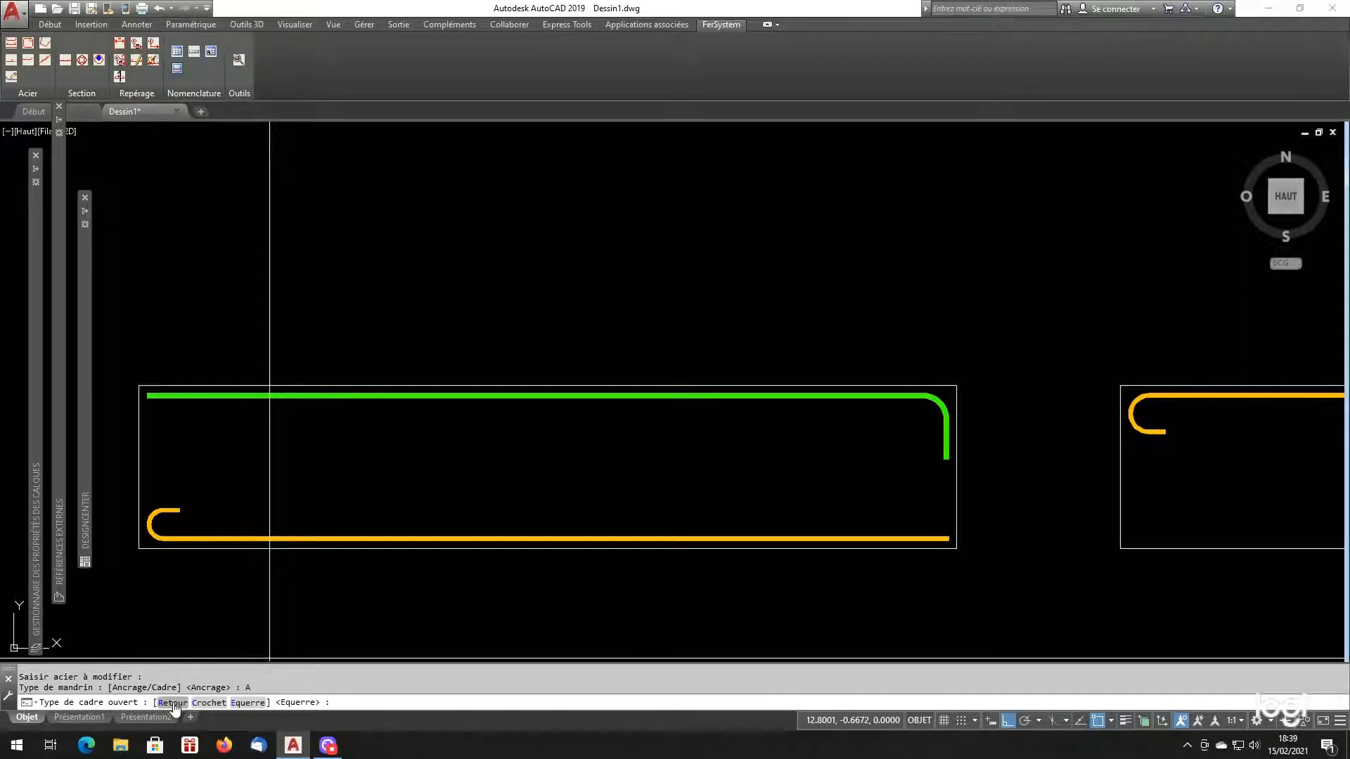
left_click(173, 703)
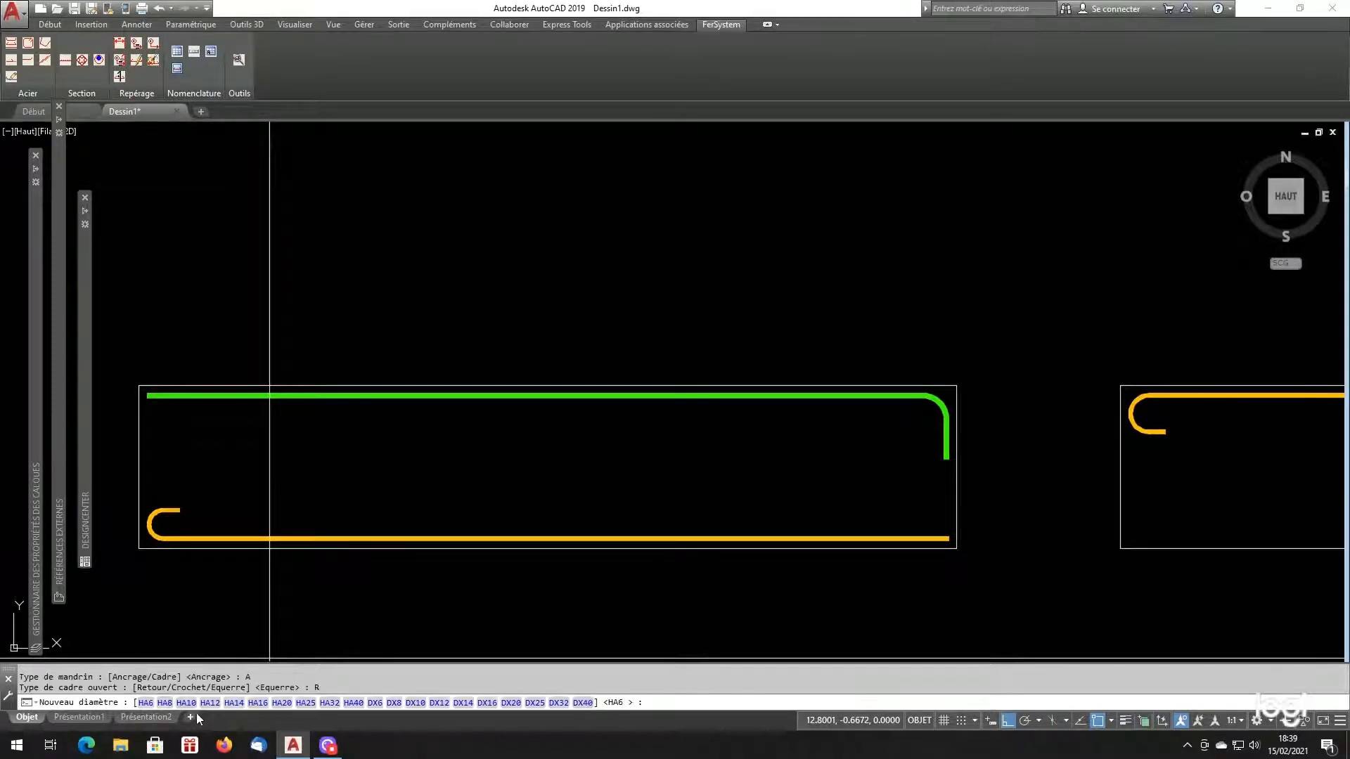
left_click(232, 702)
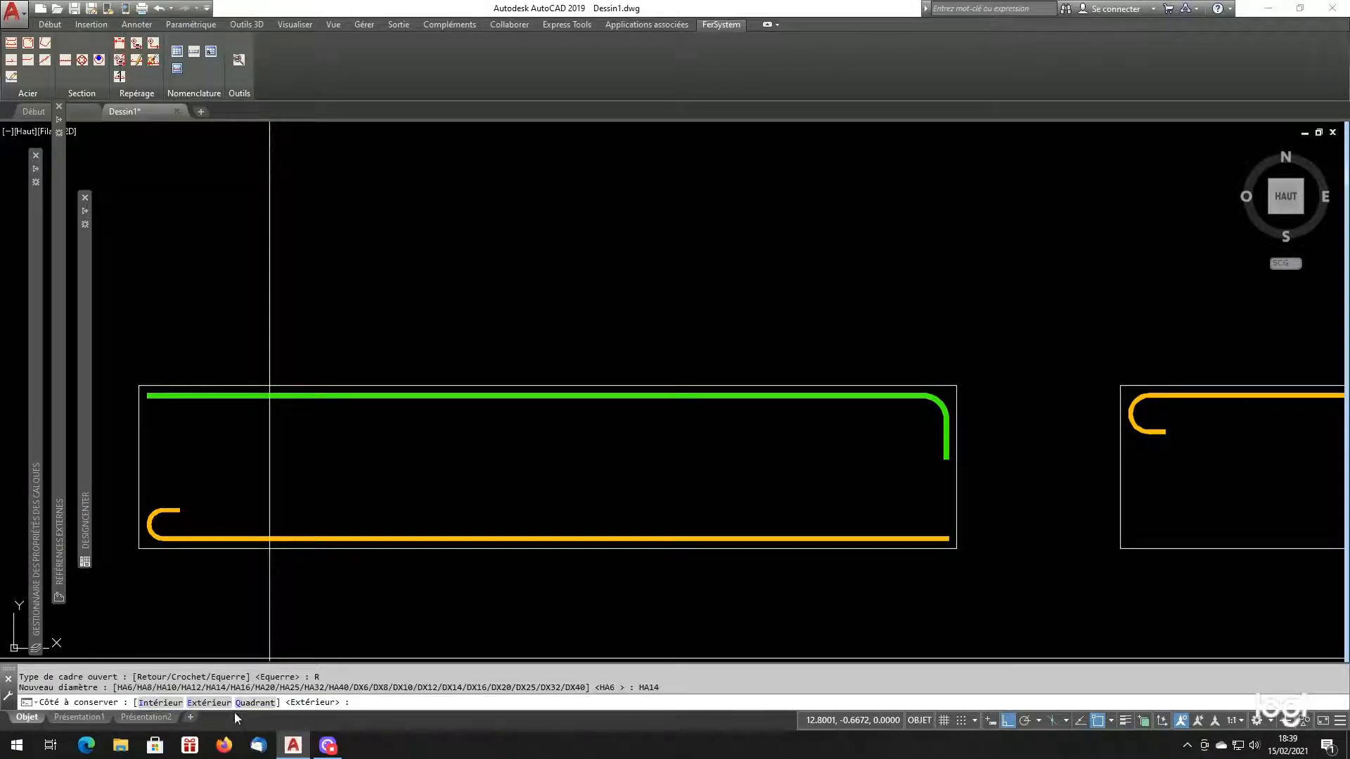
left_click(209, 703)
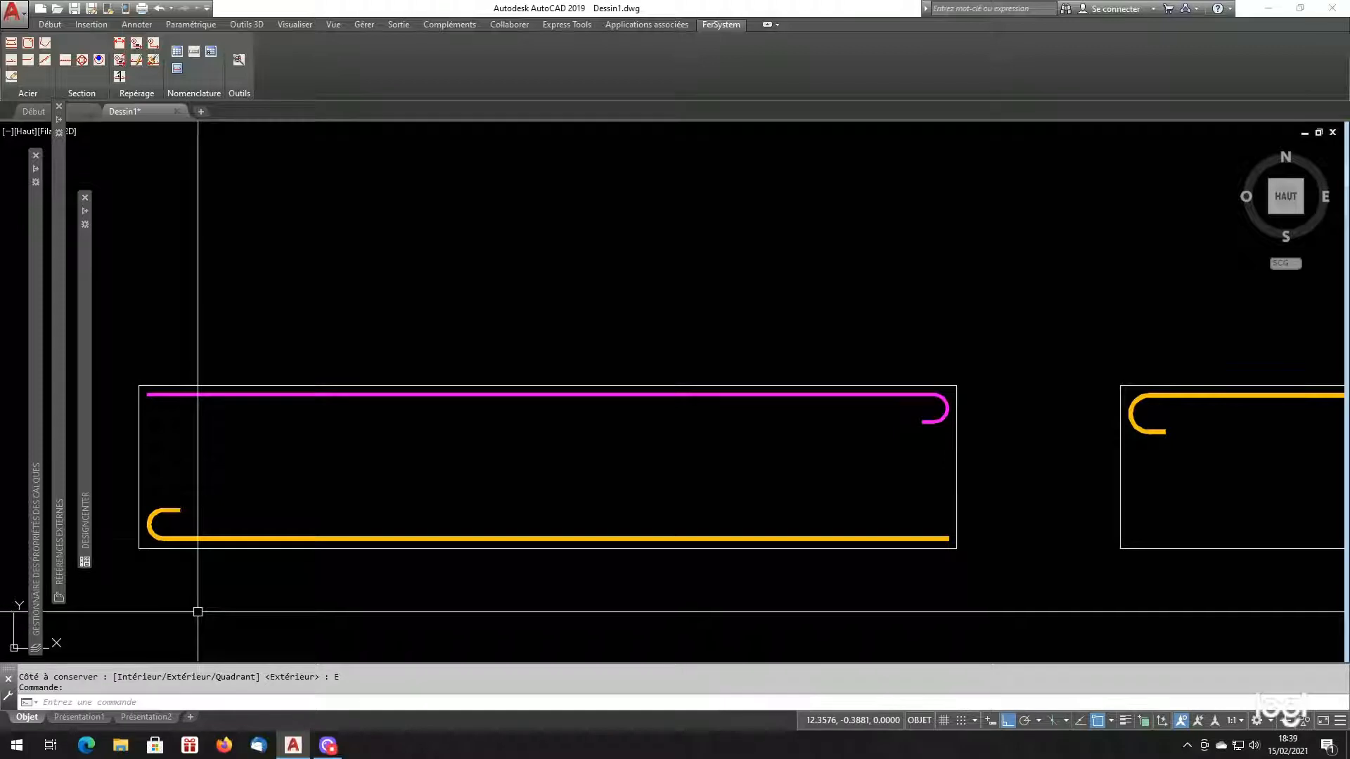
- Modify the fourth beam's upper bar with the Ancrage mandrel, Equerre ends and diameter HA20, keeping the Extérieur side
scroll(299, 535, "down", 4)
scroll(737, 526, "up", 2)
scroll(737, 526, "up", 2)
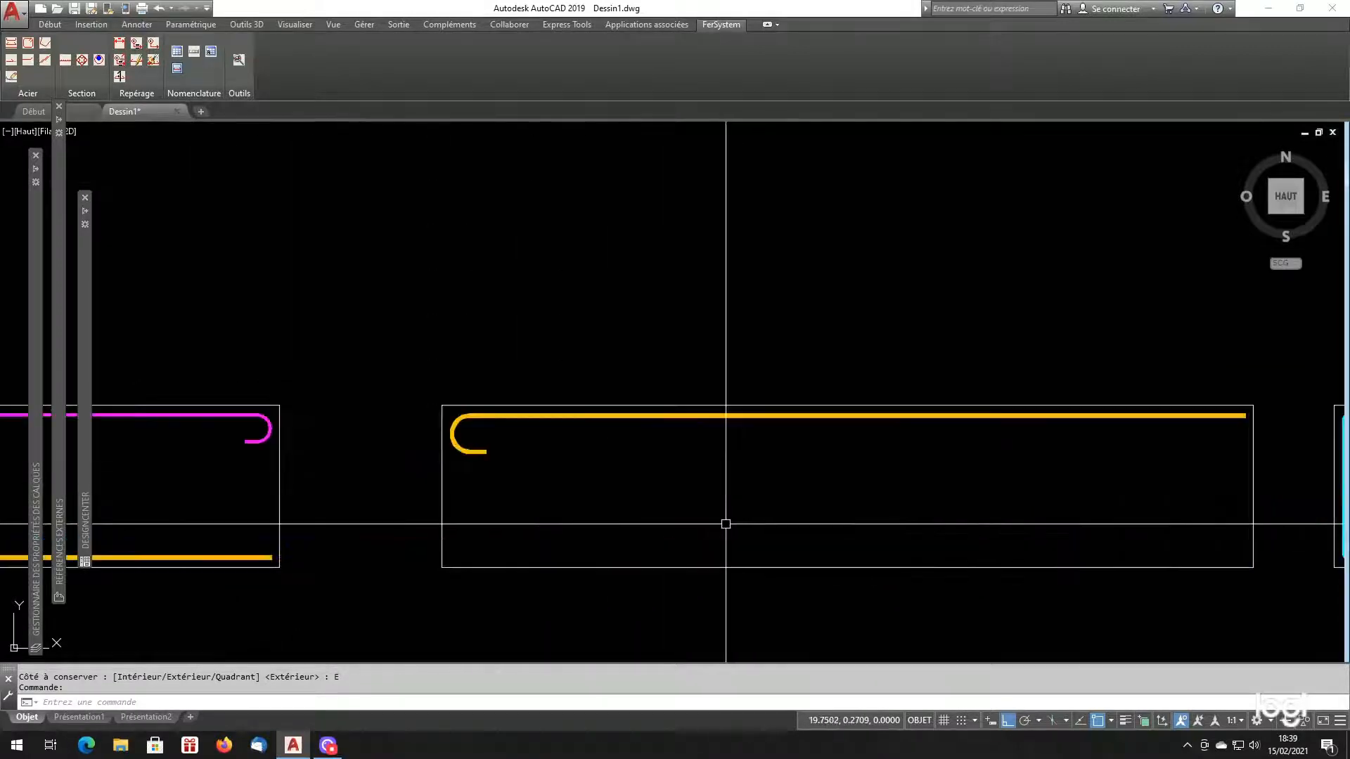
left_click(11, 76)
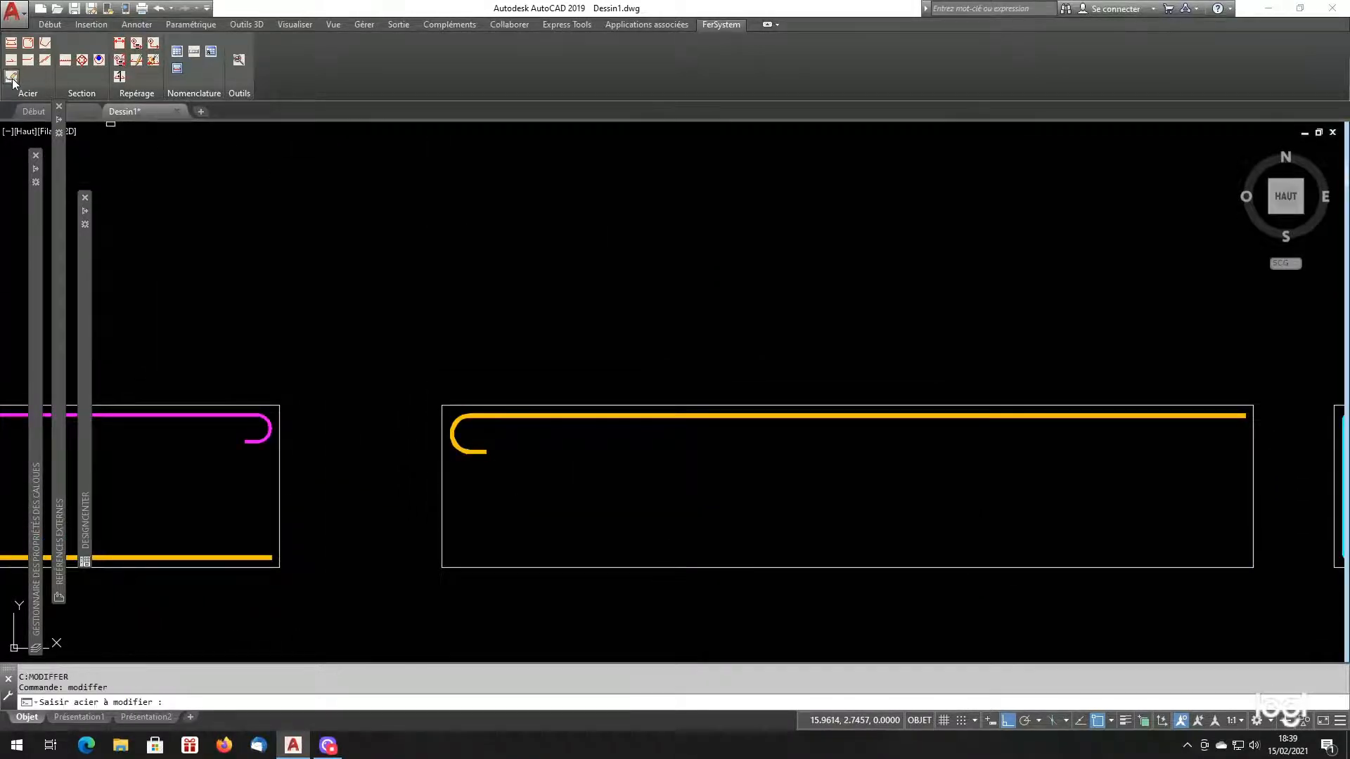
left_click(593, 415)
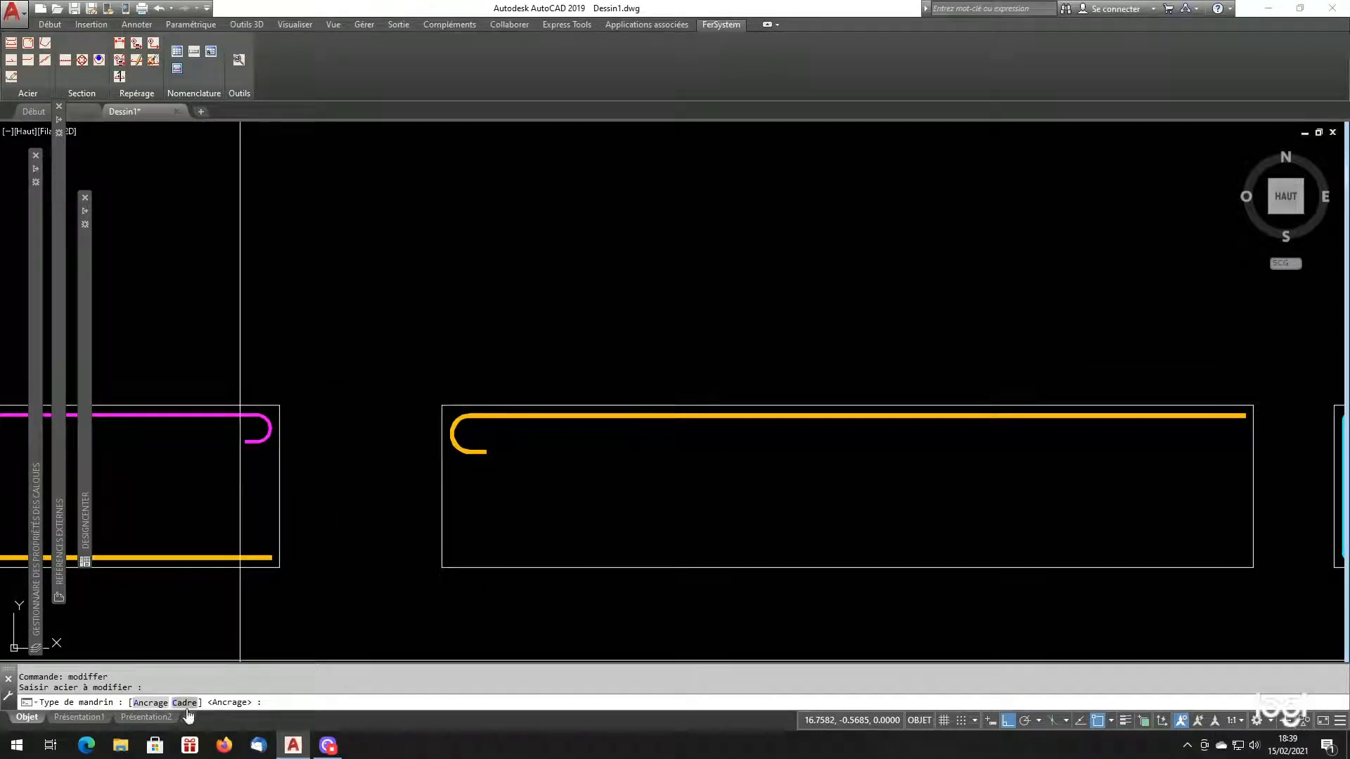
left_click(151, 703)
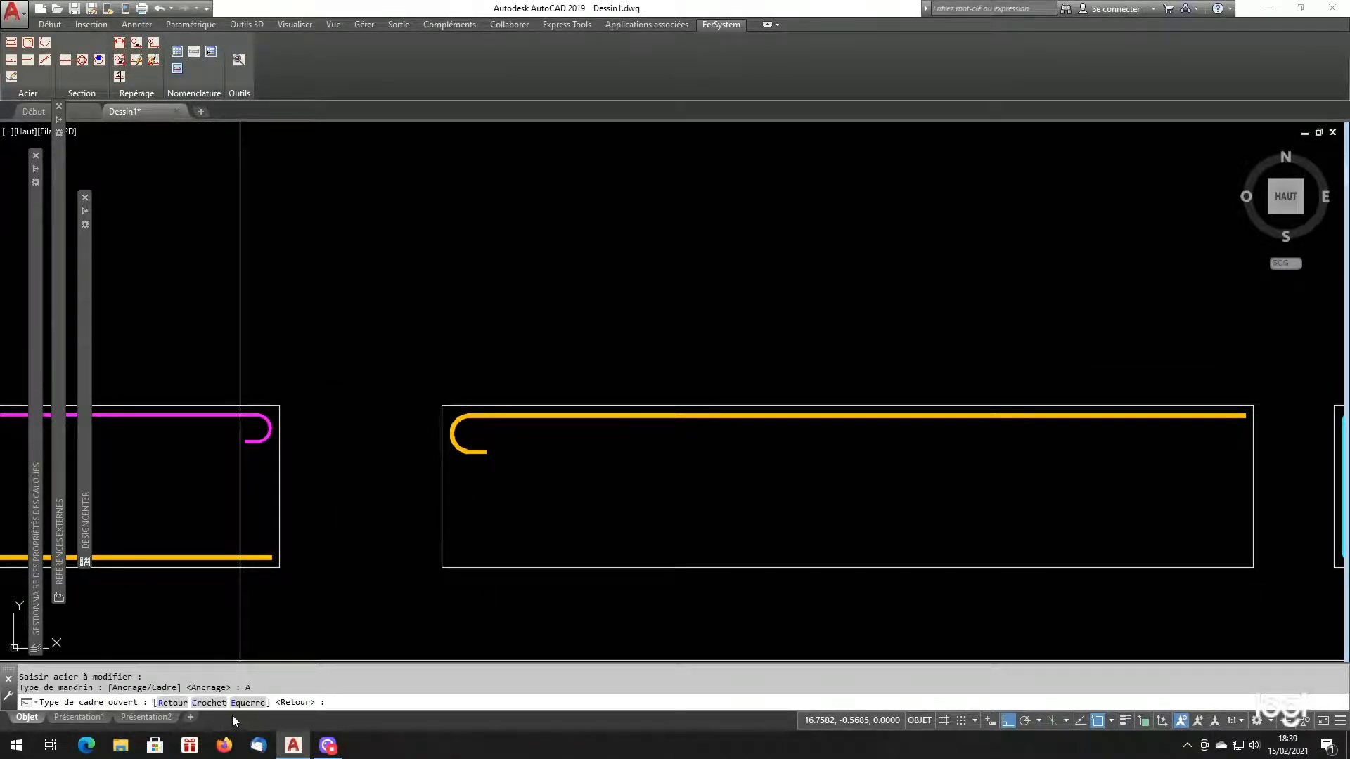
left_click(249, 703)
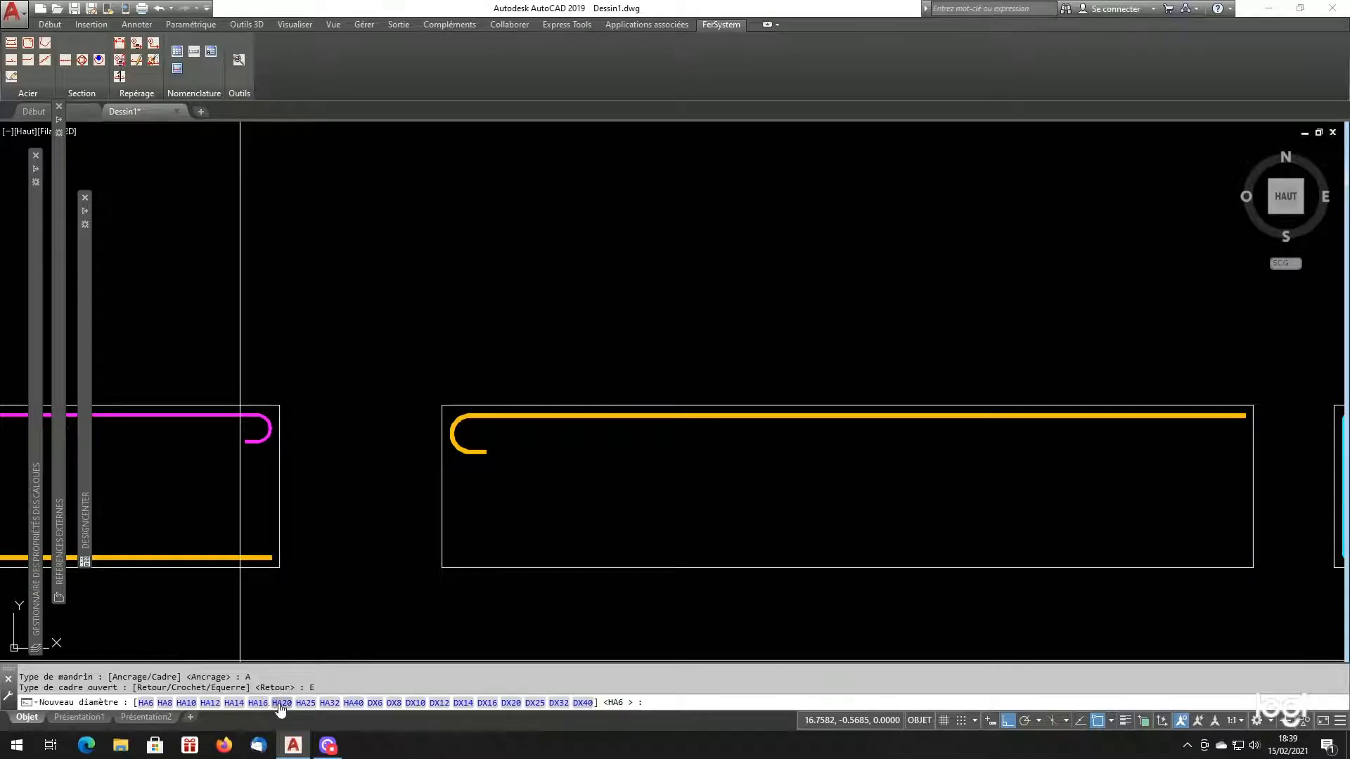
left_click(281, 703)
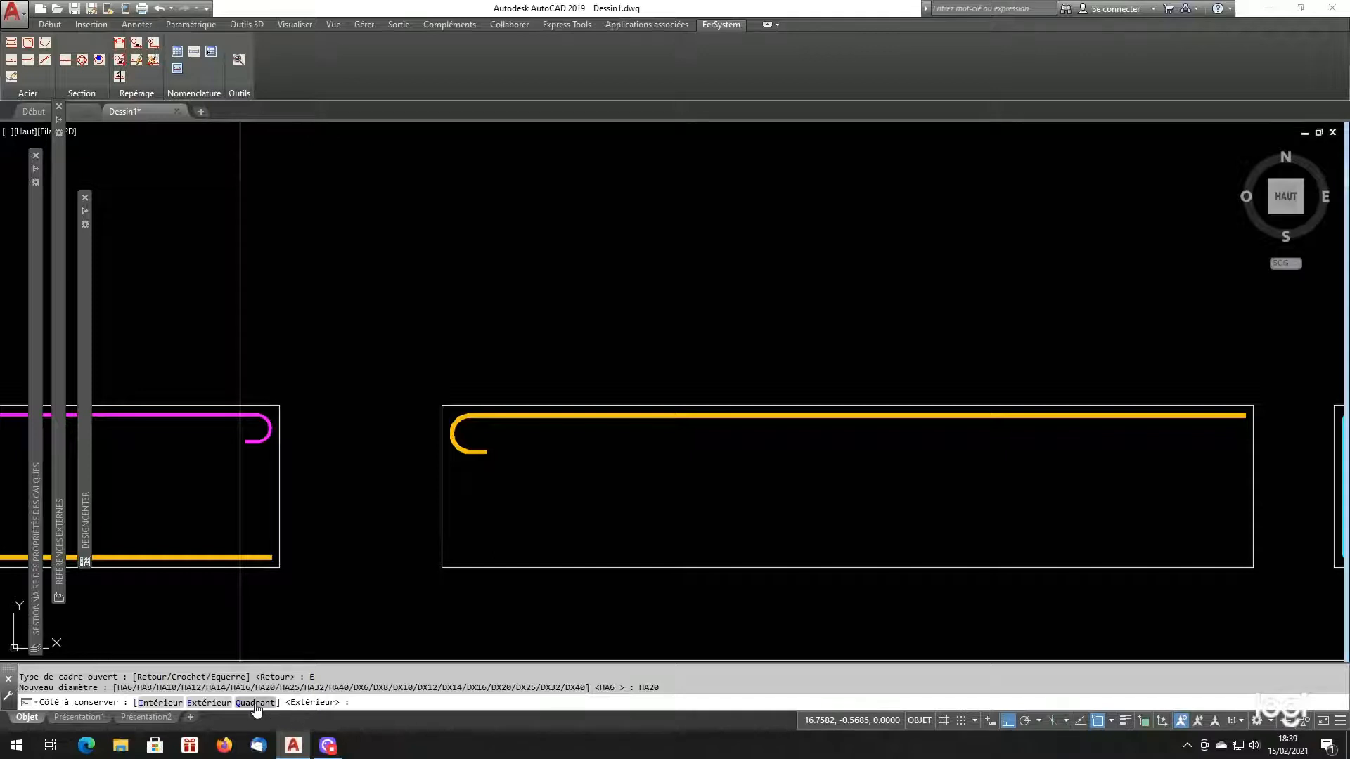
left_click(208, 702)
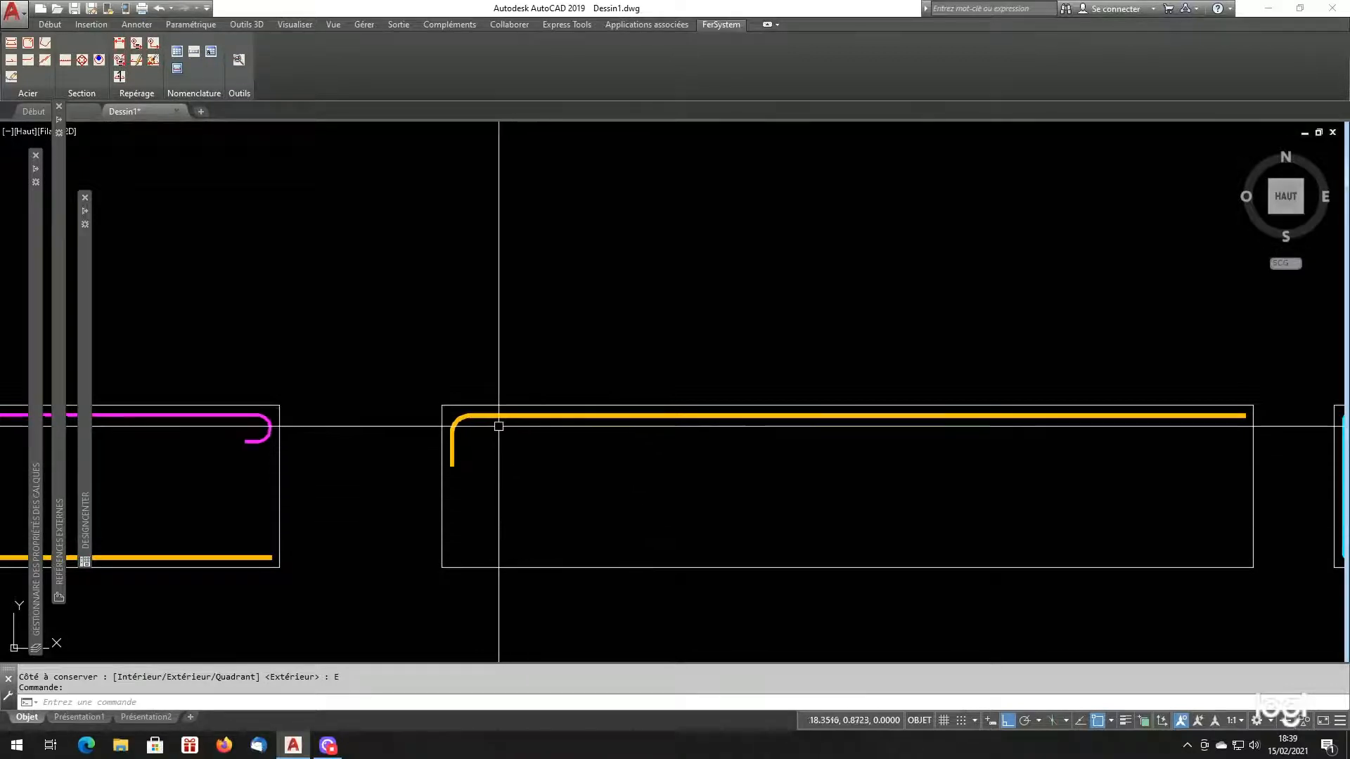
- Review the fourth beam's modified bar and examine the stirrup cross-sections beside it
scroll(450, 457, "down", 4)
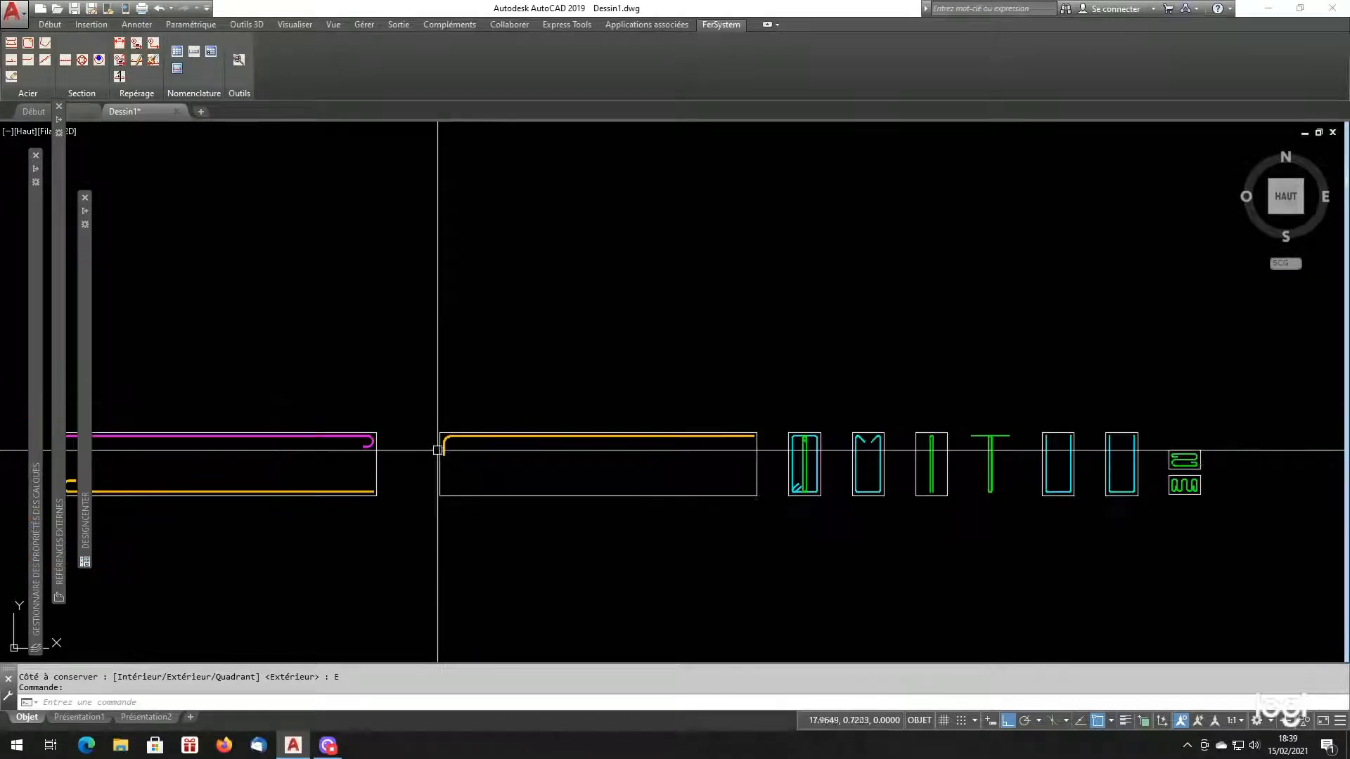
scroll(489, 466, "up", 2)
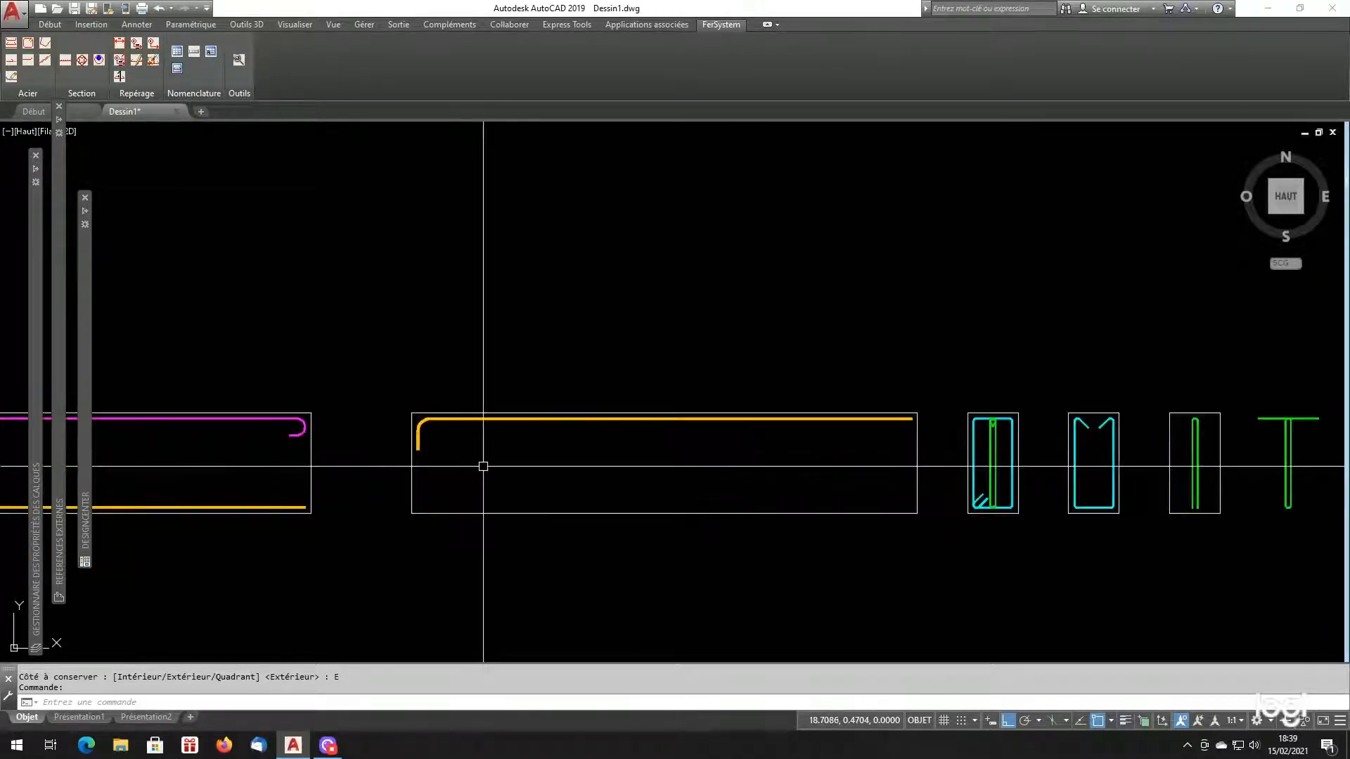
scroll(483, 466, "down", 4)
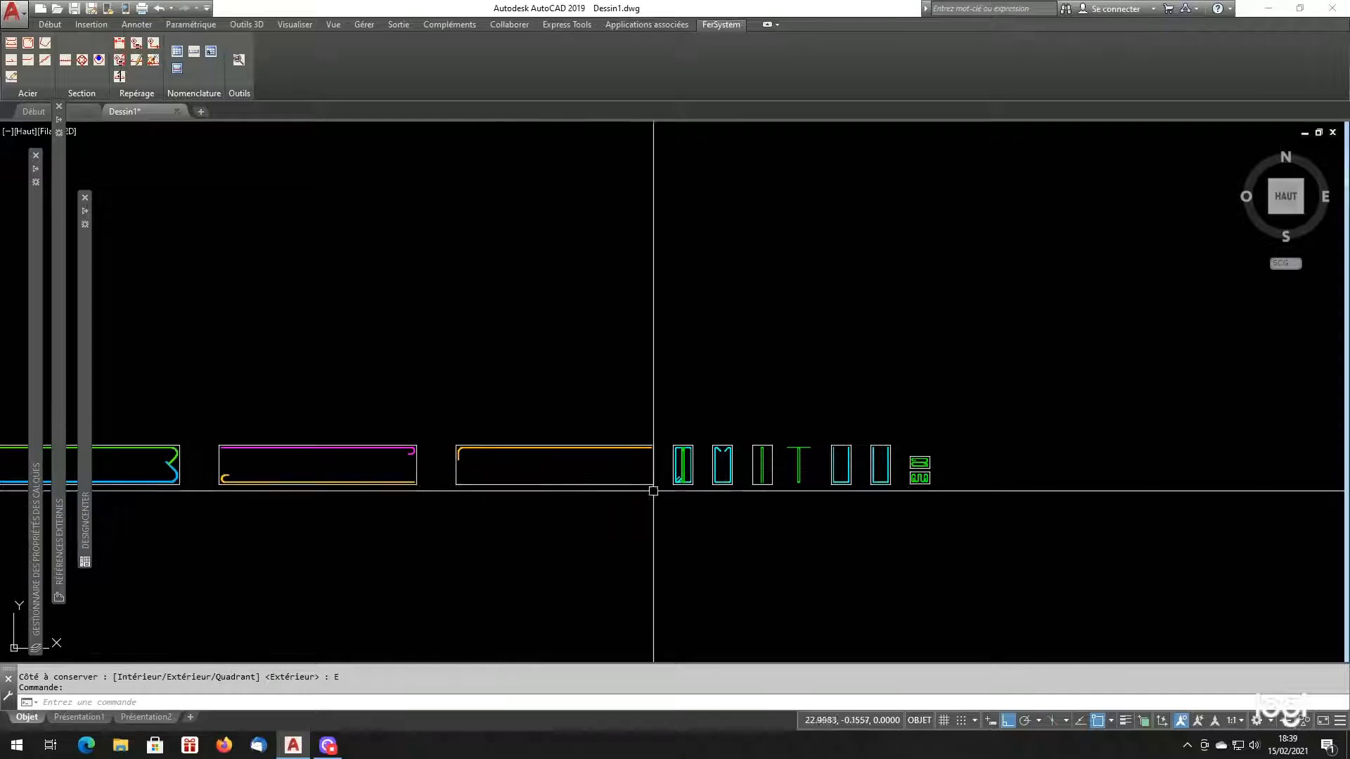
scroll(691, 468, "up", 8)
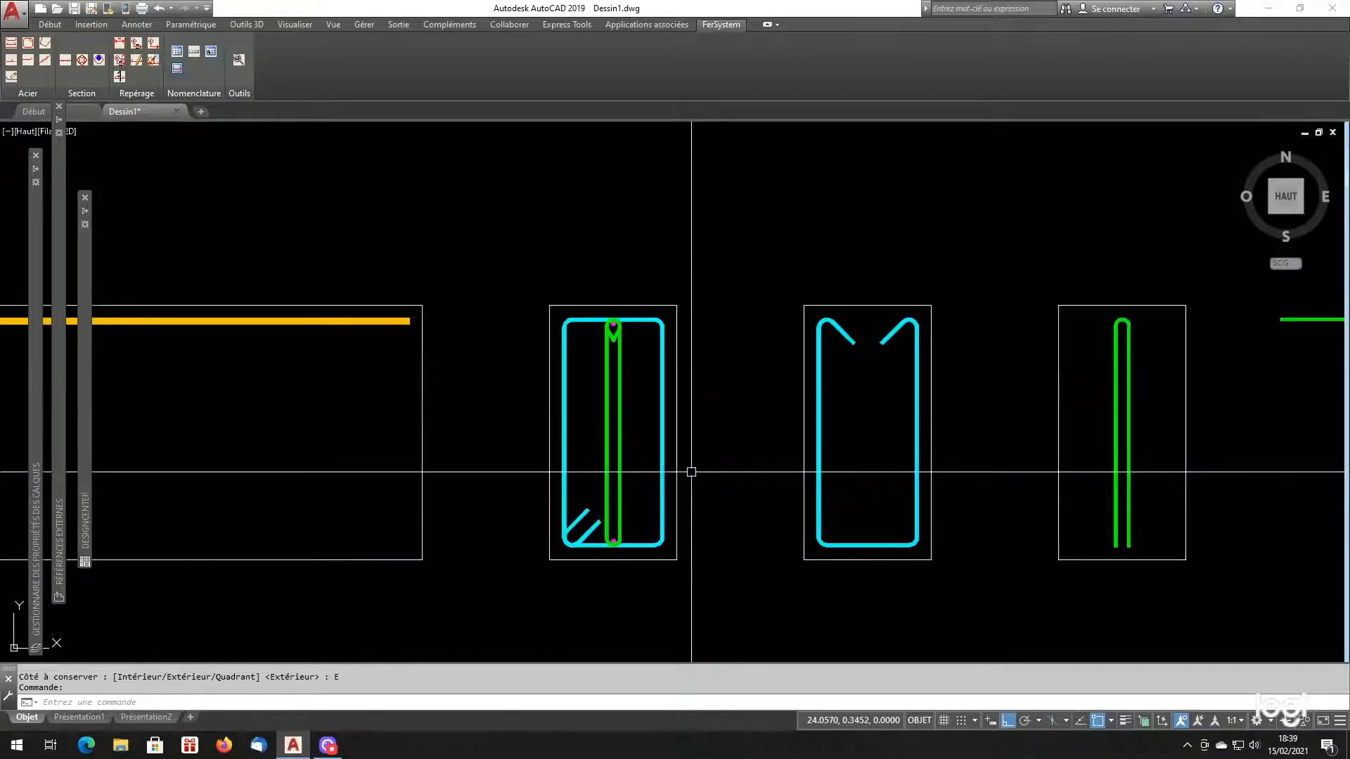
scroll(690, 474, "down", 1)
scroll(691, 475, "up", 1)
scroll(690, 476, "down", 1)
scroll(690, 476, "up", 1)
scroll(689, 476, "down", 1)
scroll(688, 477, "up", 1)
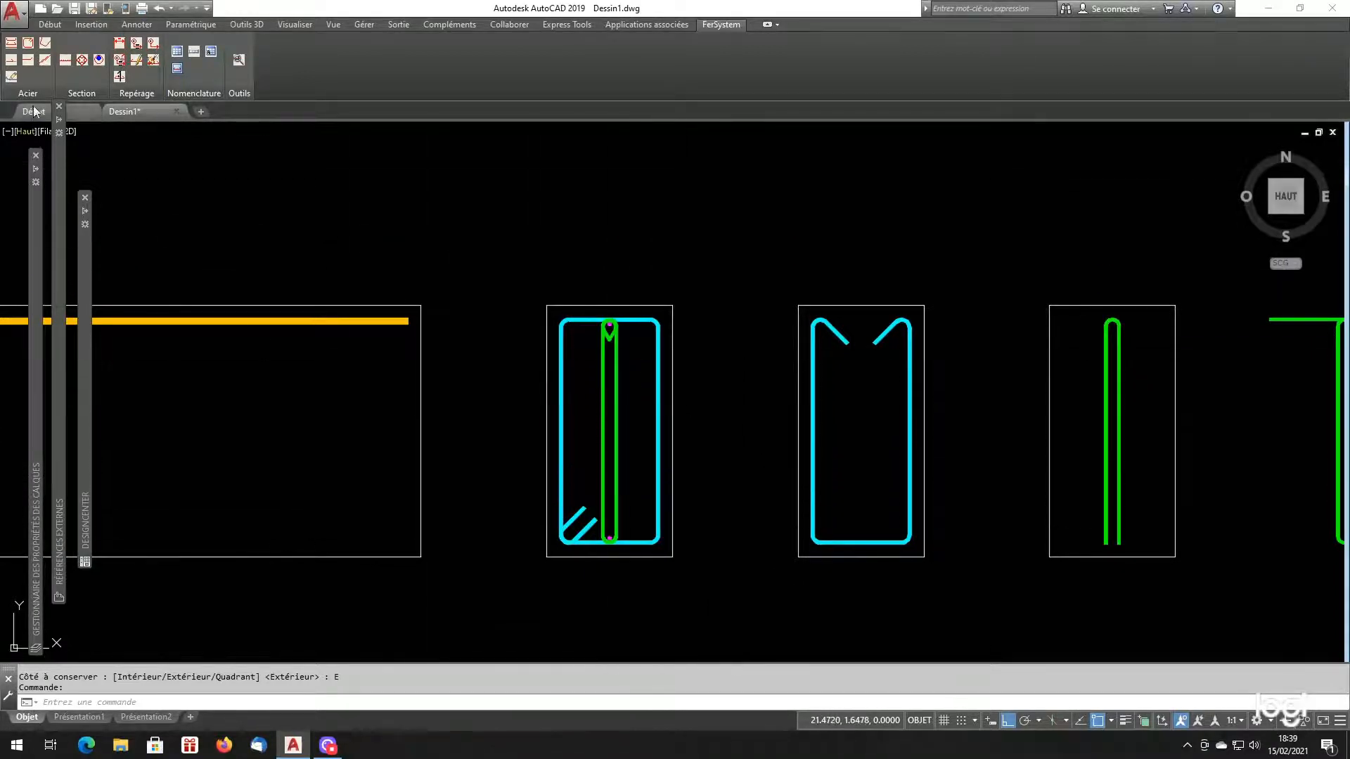
- Modify the blue closed stirrup in the first cross-section with the Equerre shaping type and diameter HA12
left_click(12, 79)
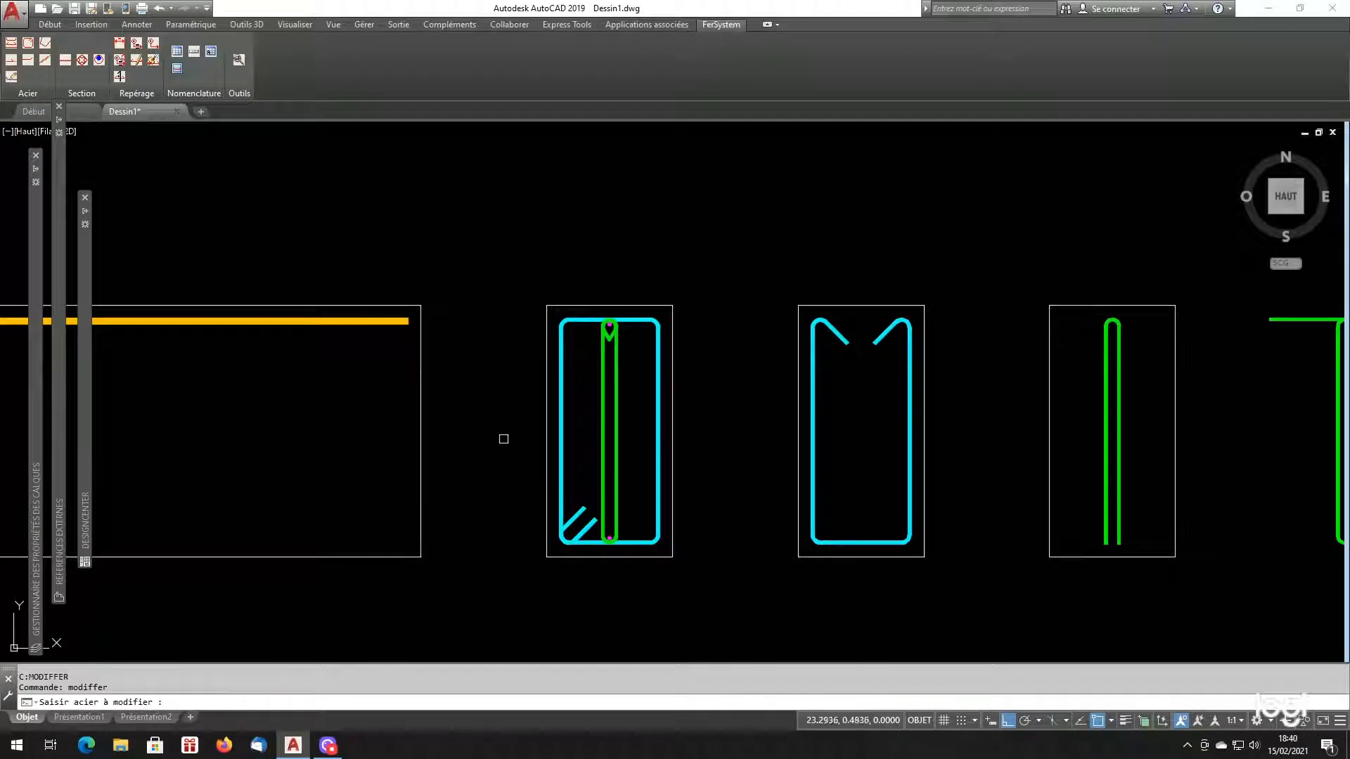
left_click(558, 438)
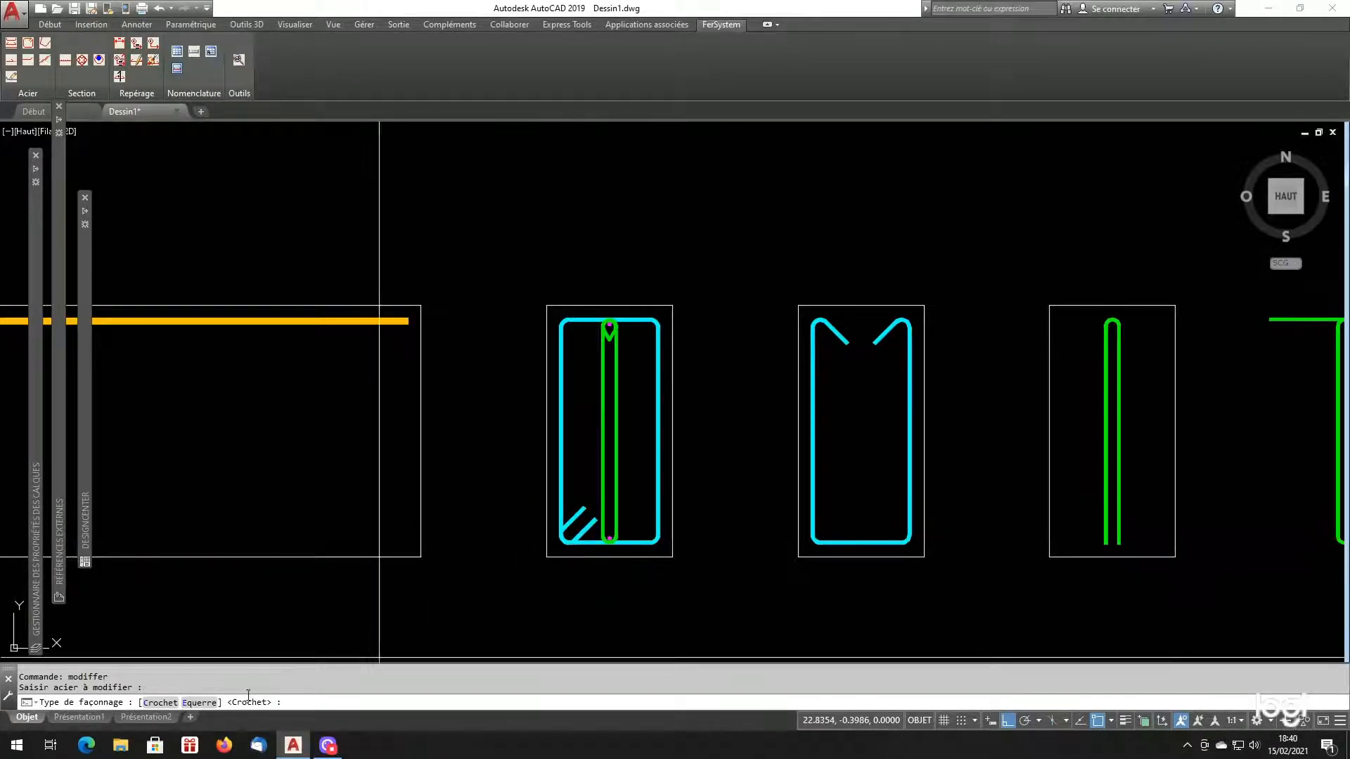
left_click(208, 704)
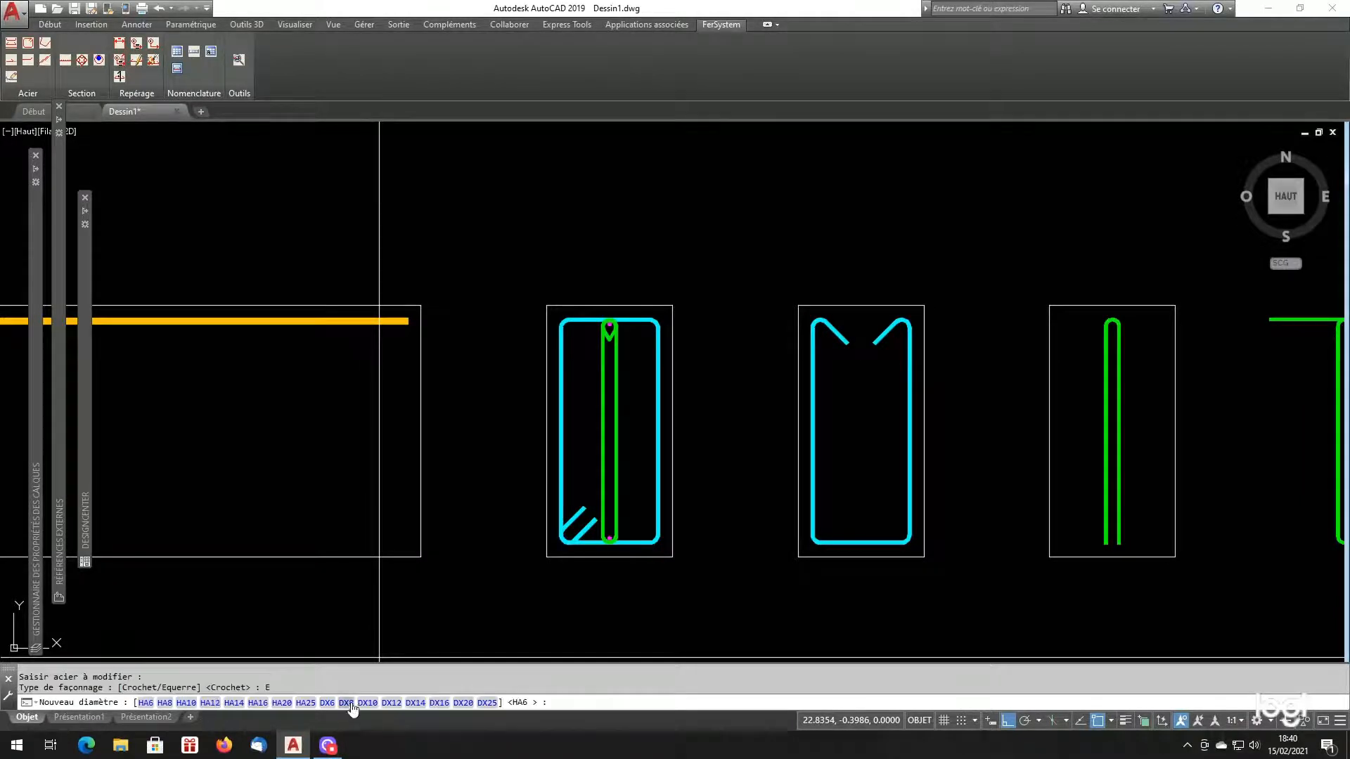
left_click(208, 704)
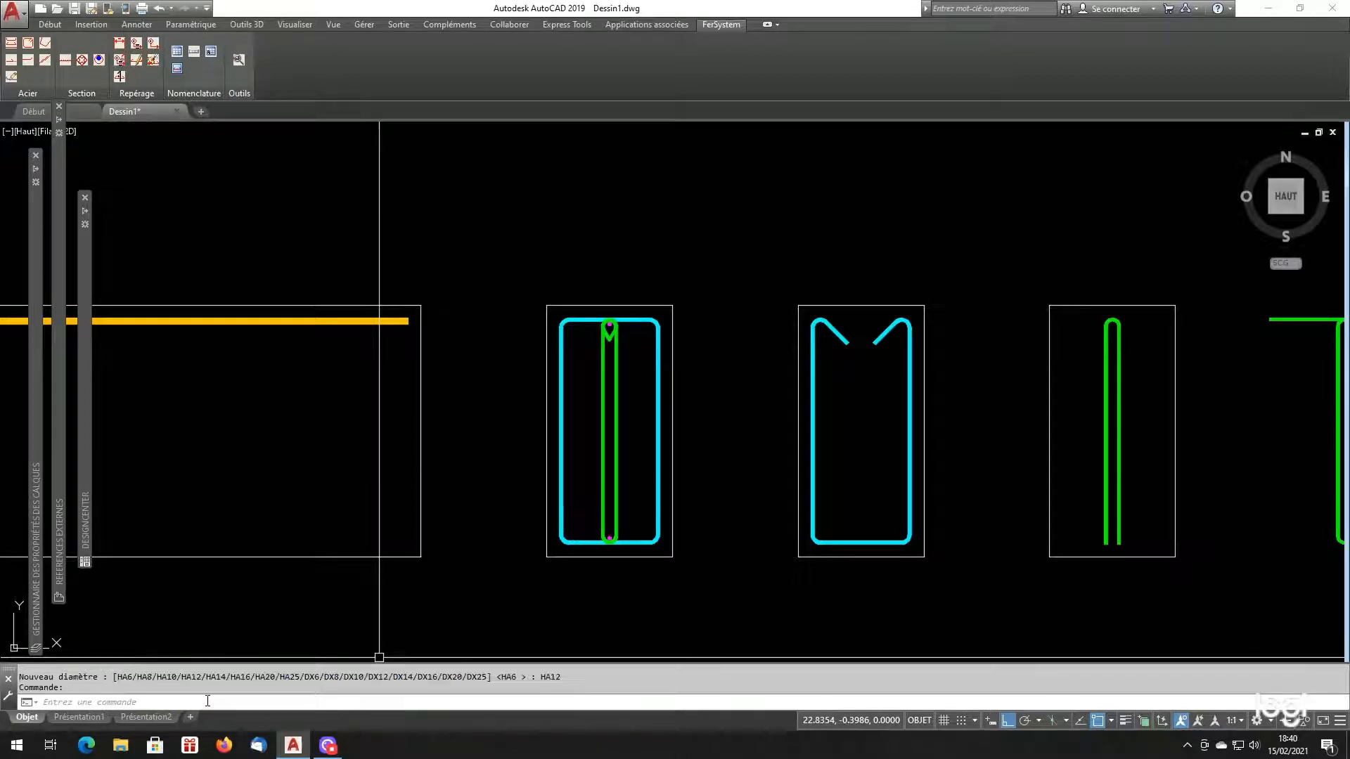
- Modify the blue closed stirrup in the first cross-section with the Crochet shaping type and diameter HA14, keeping the Extérieur side
scroll(555, 513, "up", 5)
left_click(538, 527)
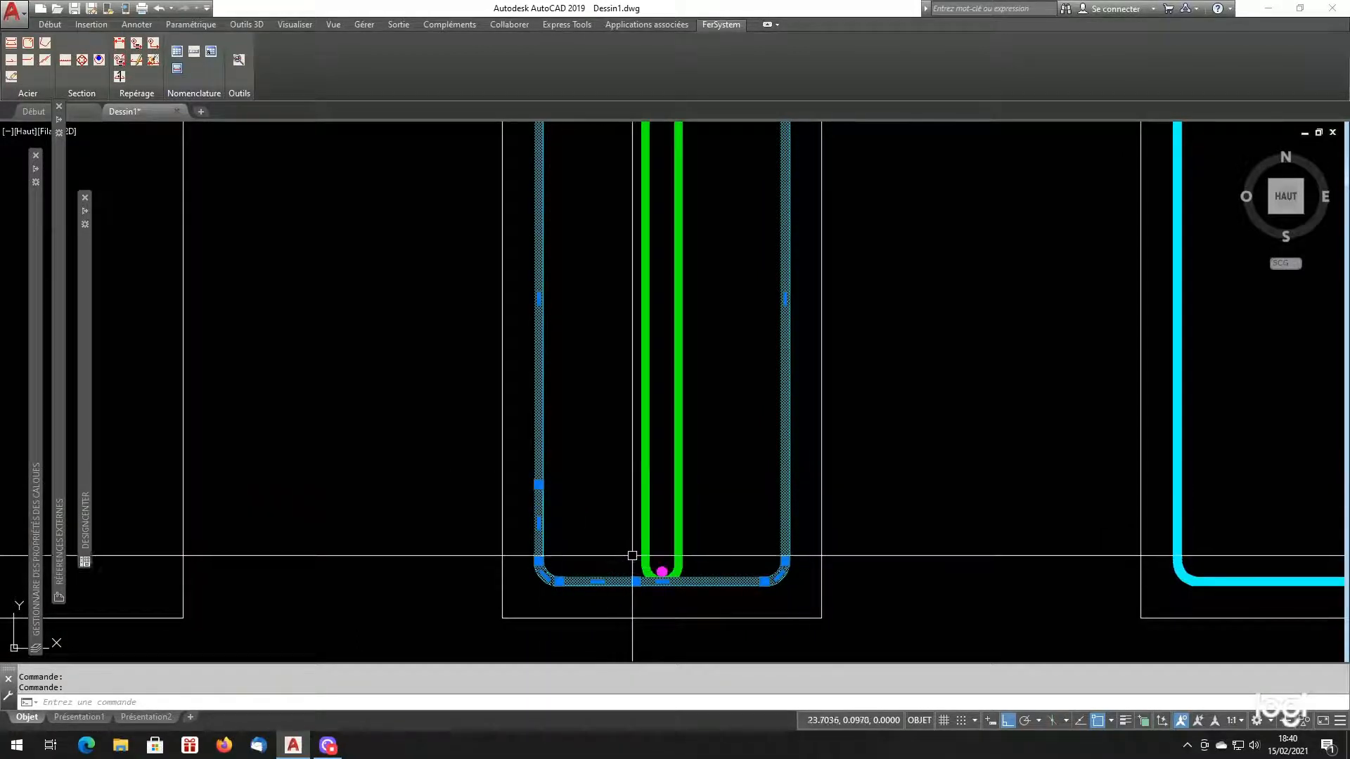
scroll(603, 556, "down", 3)
key("Escape")
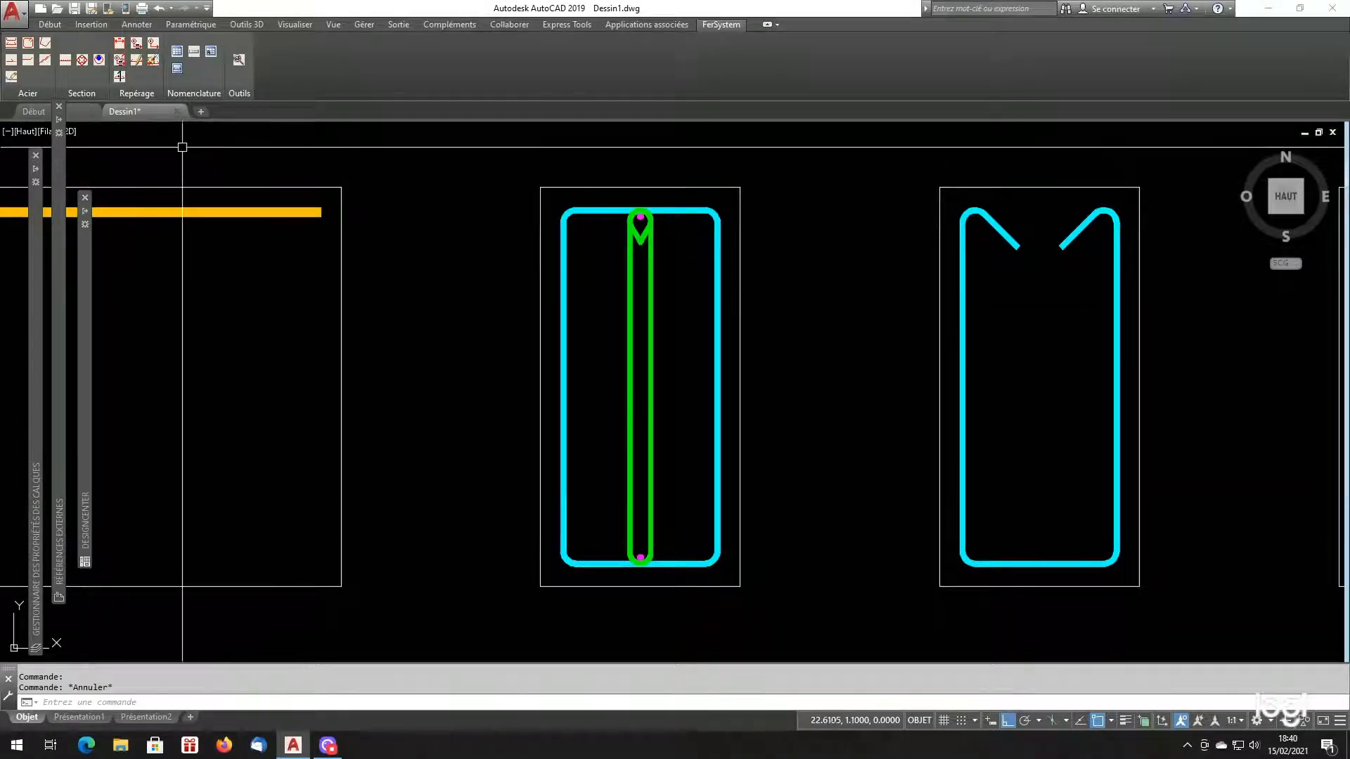
left_click(12, 78)
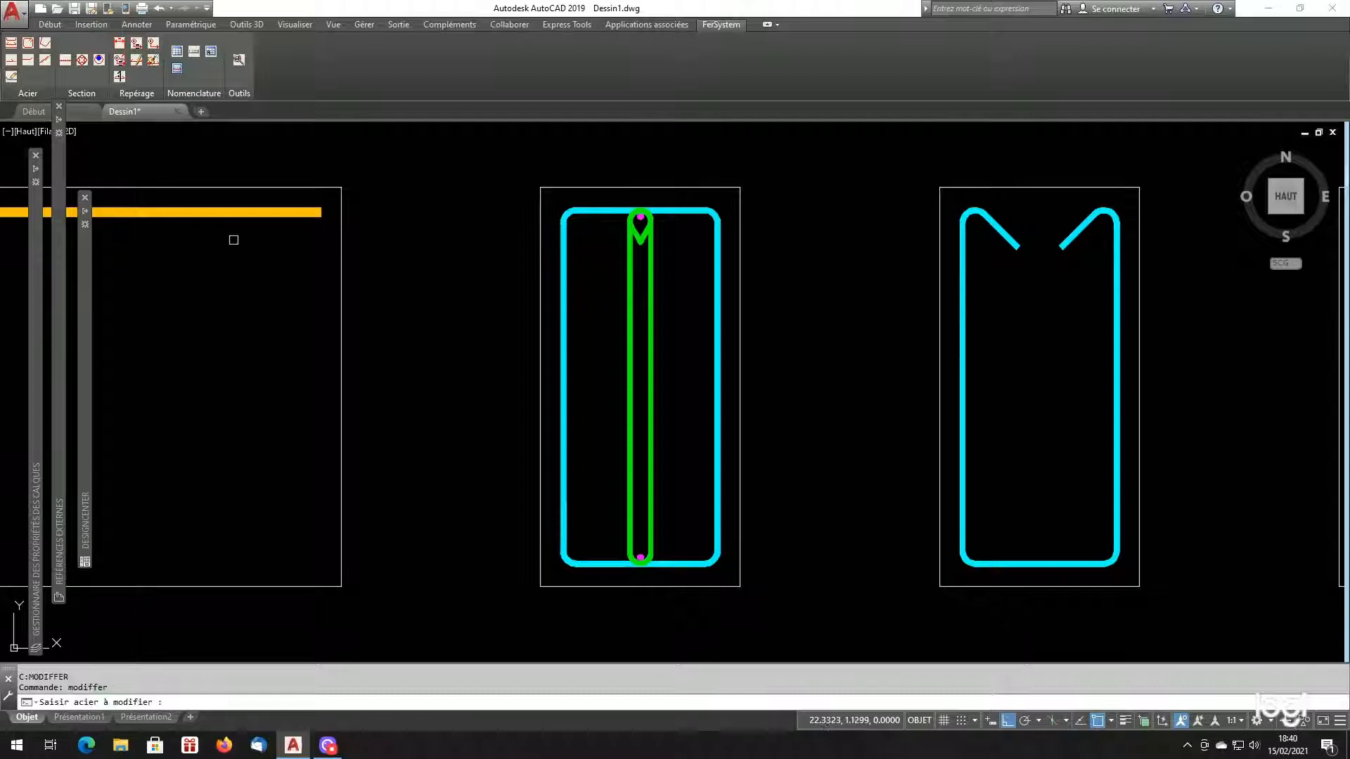
left_click(568, 452)
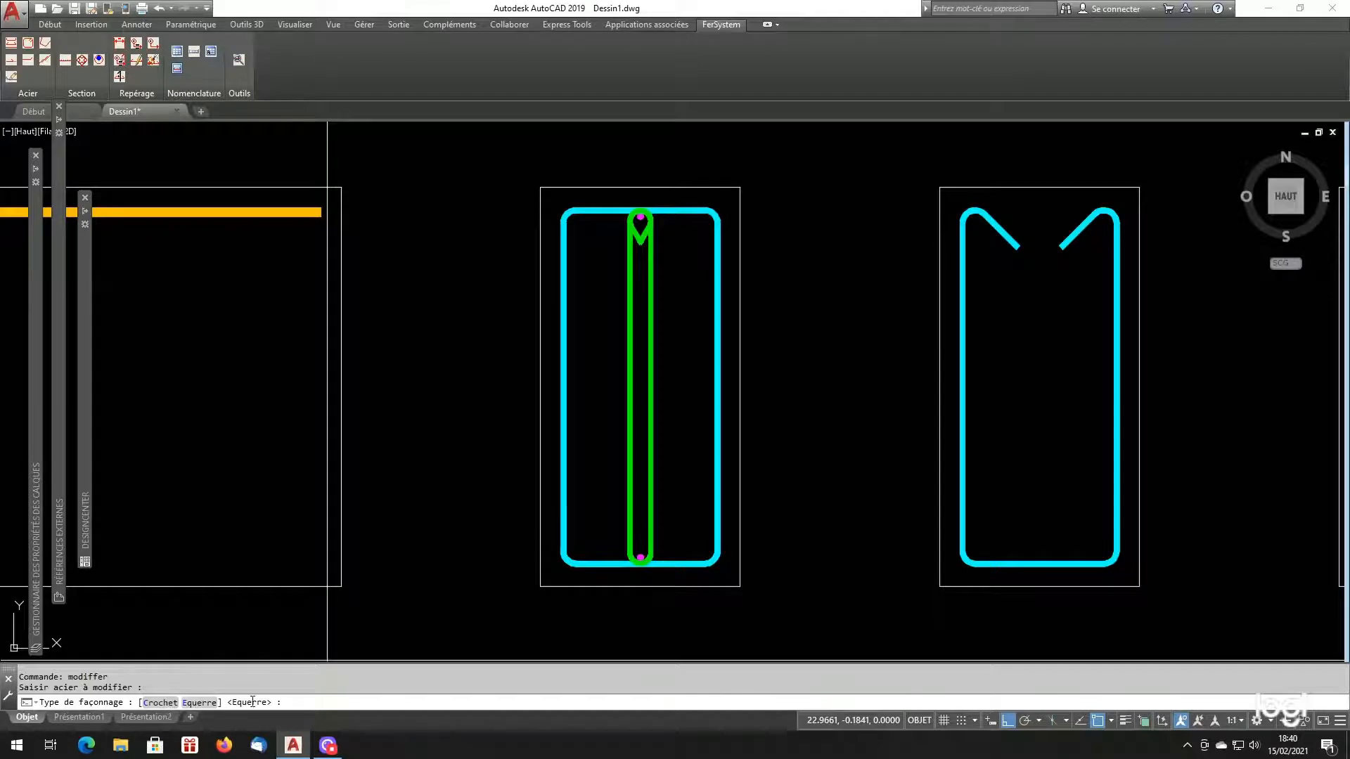
left_click(160, 703)
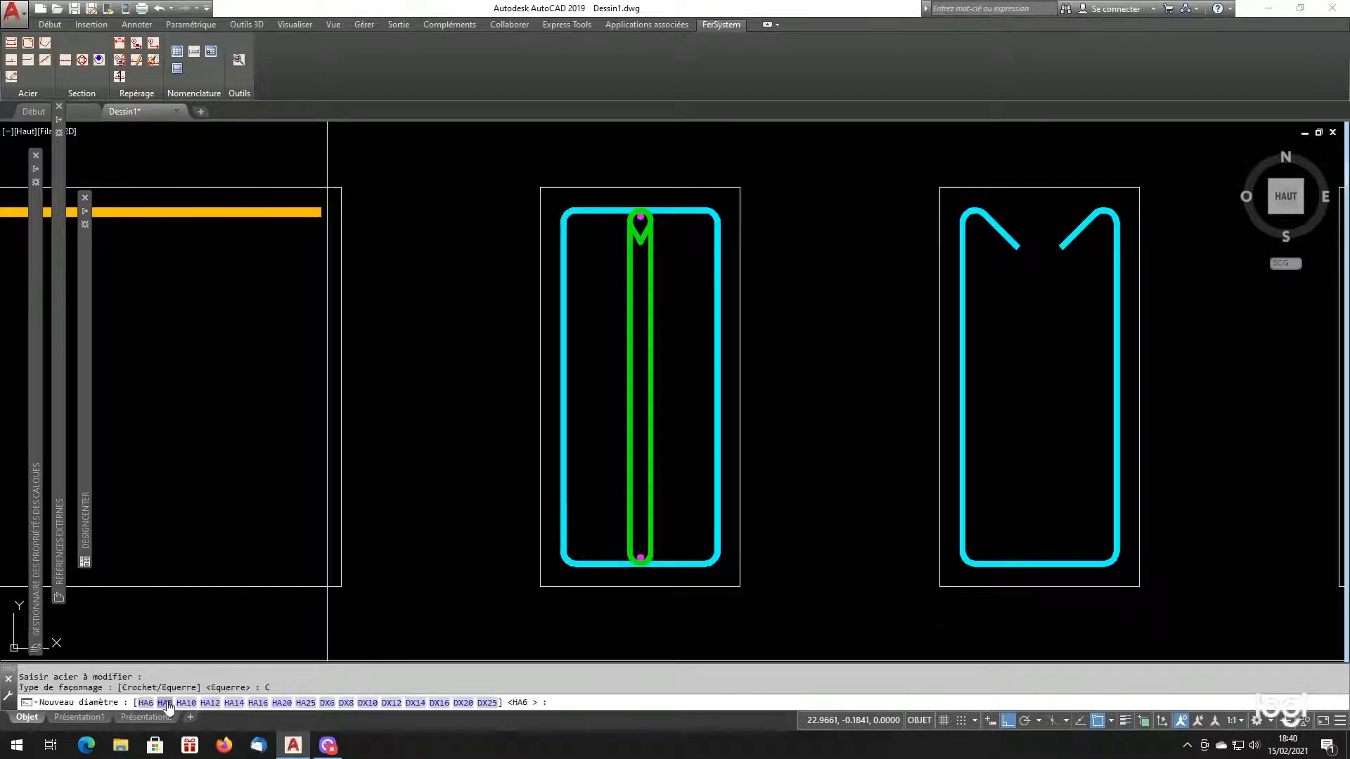
left_click(233, 704)
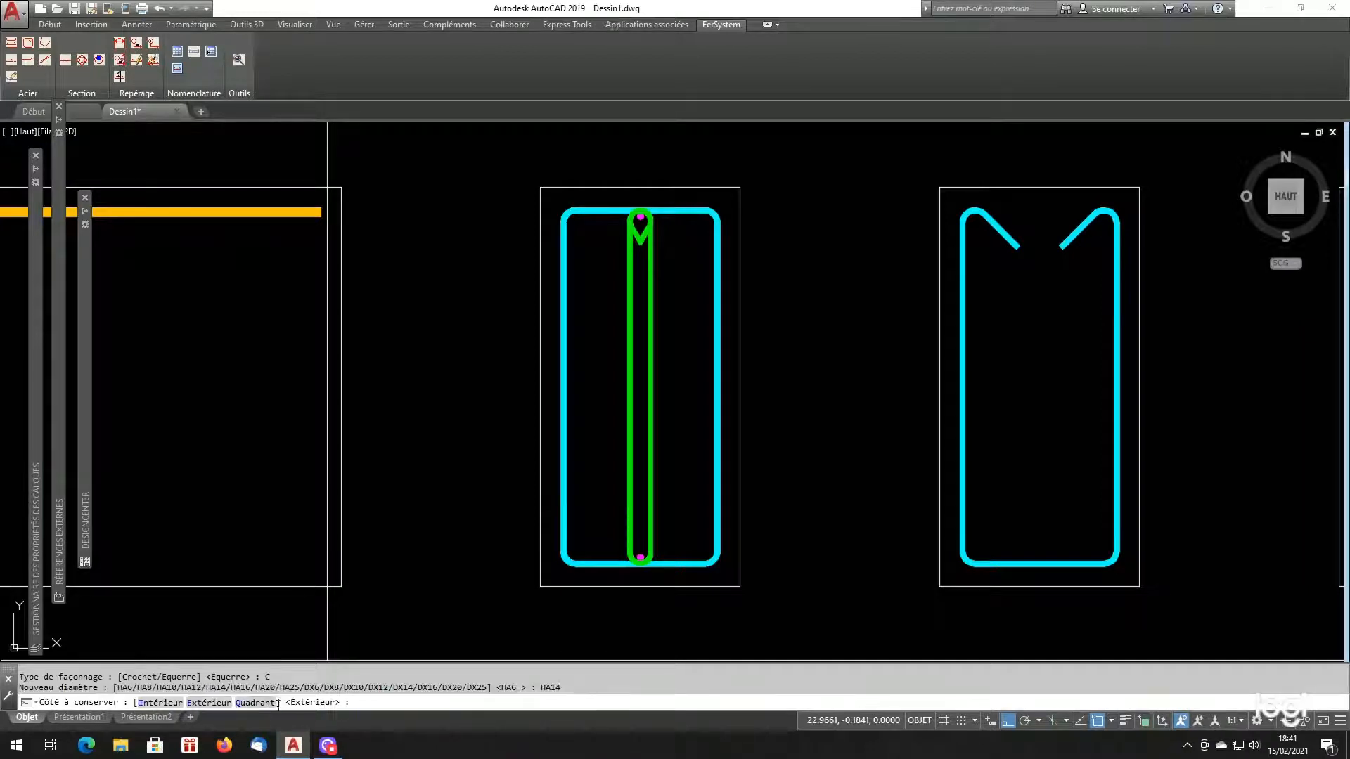
left_click(209, 702)
- Examine the modified stirrup's hooks, corner bends and concrete cover in the first cross-section
scroll(612, 552, "up", 6)
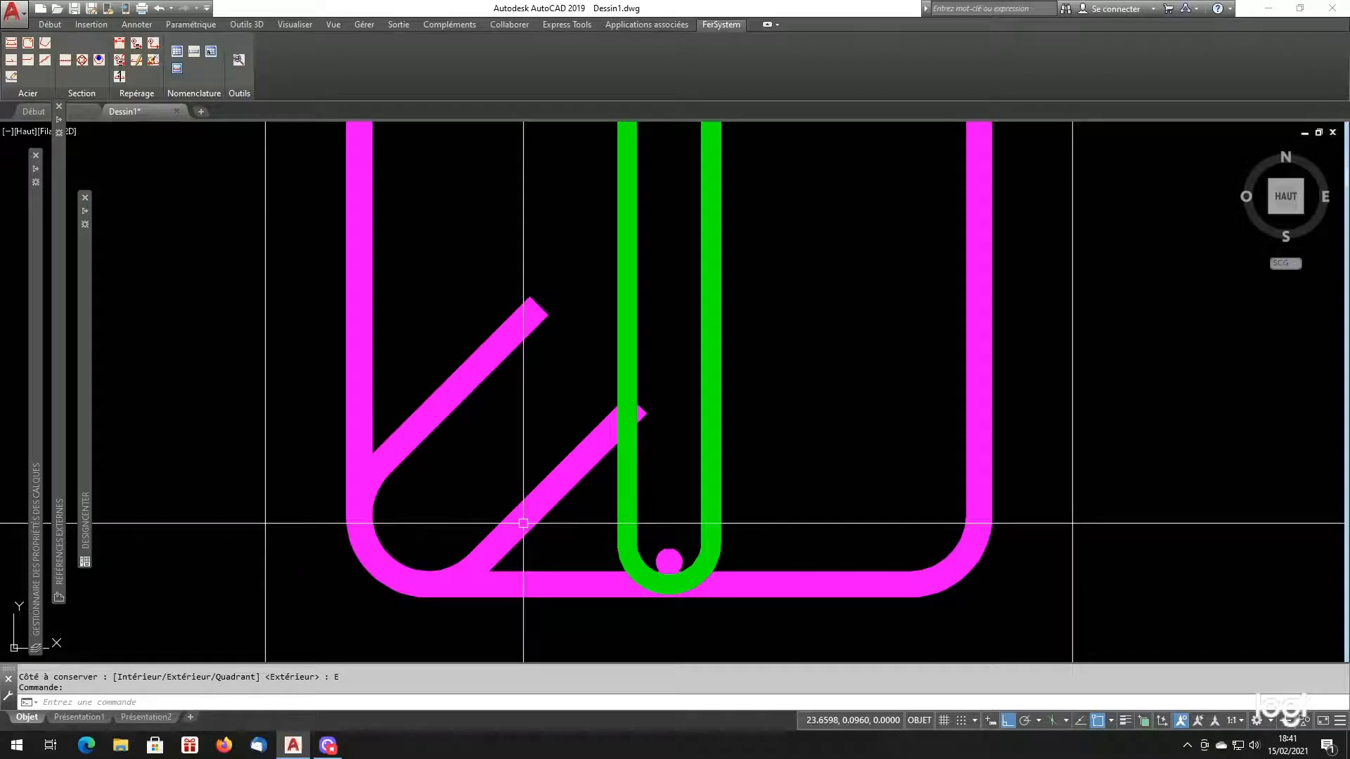
scroll(530, 537, "down", 6)
scroll(542, 253, "up", 3)
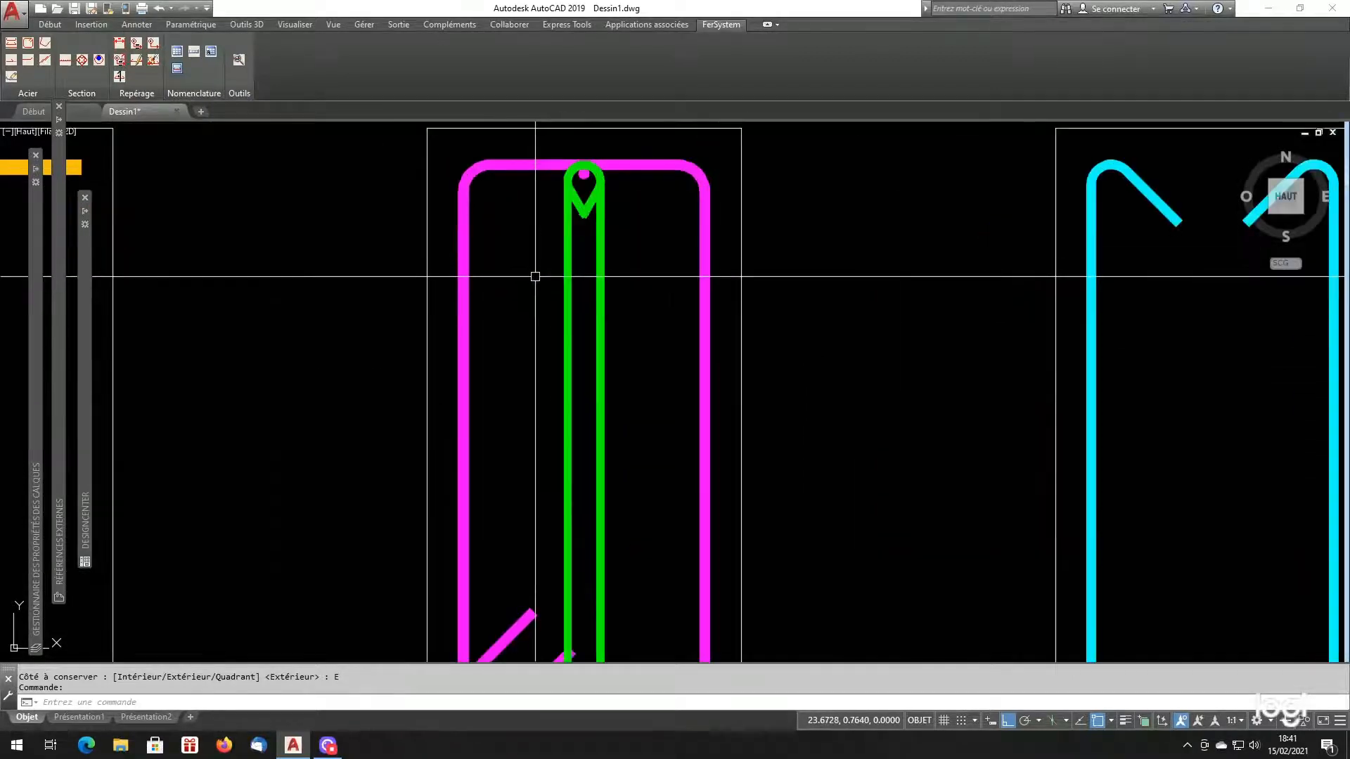
scroll(535, 276, "down", 6)
scroll(530, 410, "up", 4)
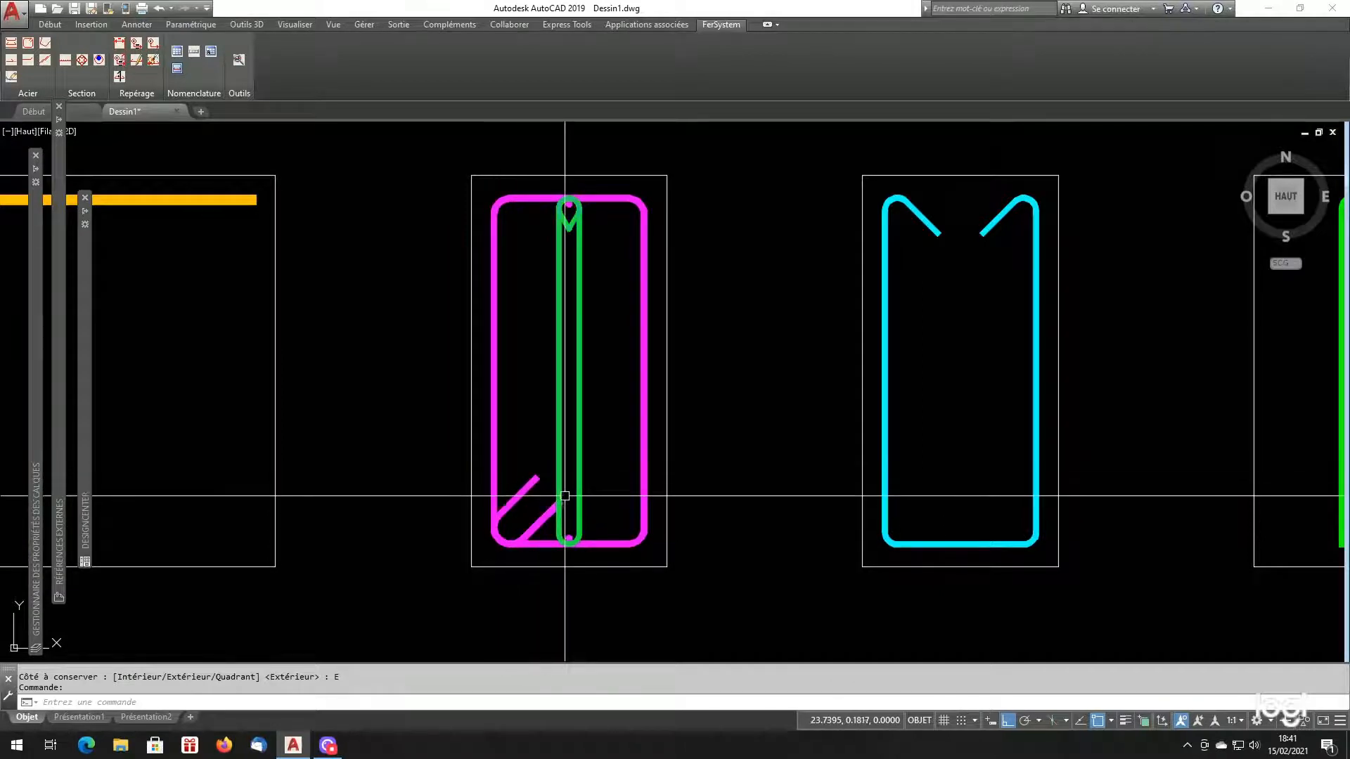
scroll(601, 521, "up", 4)
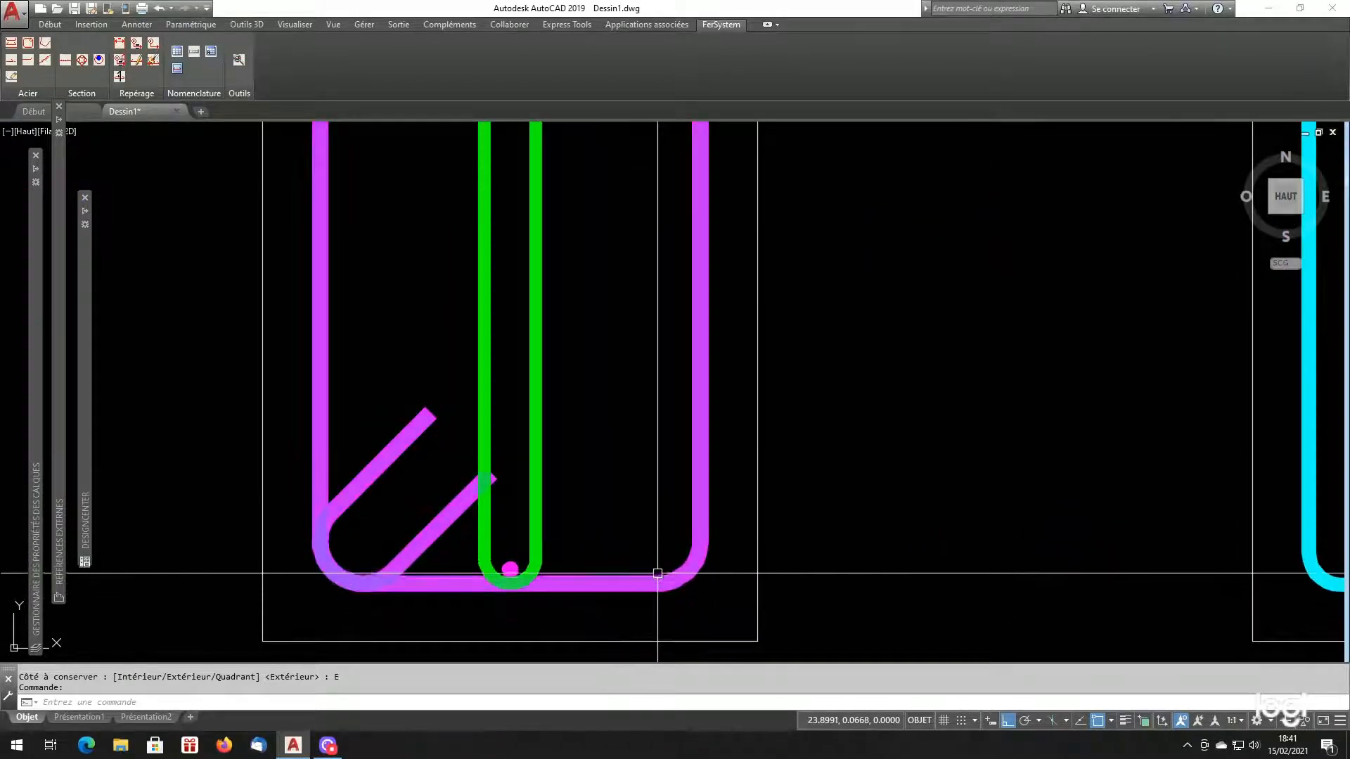
scroll(697, 598, "down", 2)
scroll(662, 591, "up", 2)
scroll(662, 591, "up", 1)
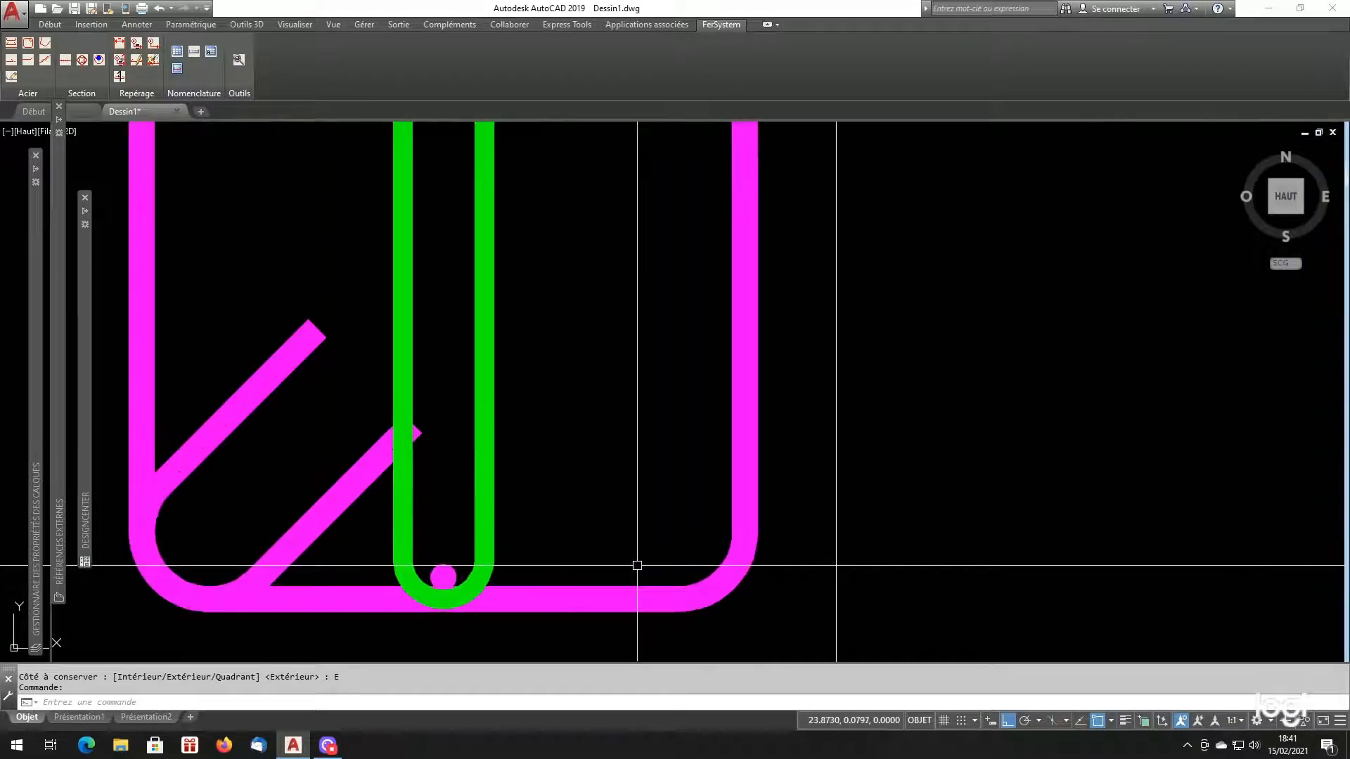
scroll(635, 563, "down", 4)
scroll(638, 564, "up", 2)
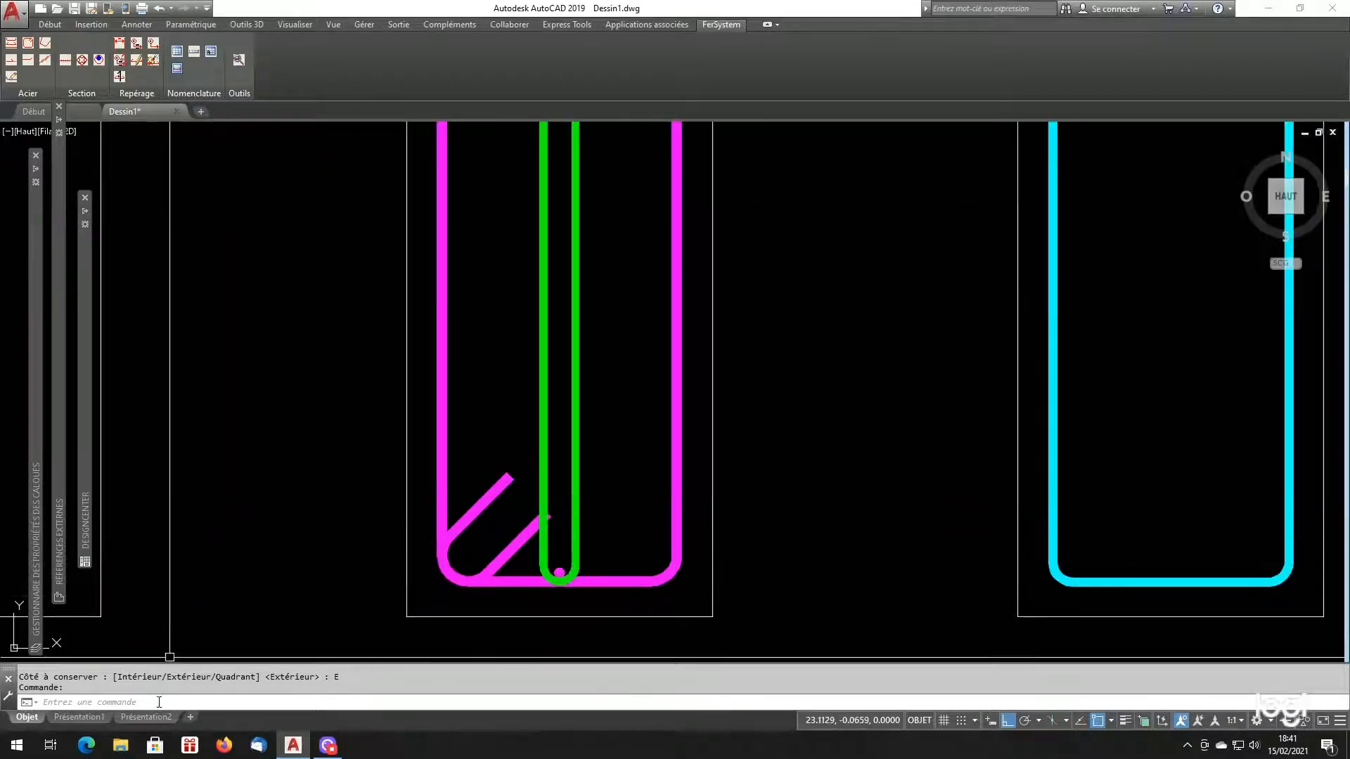
- Change the first cross-section's magenta closed stirrup to diameter HA12, keeping the Crochet shaping type and the Extérieur side
left_click(12, 76)
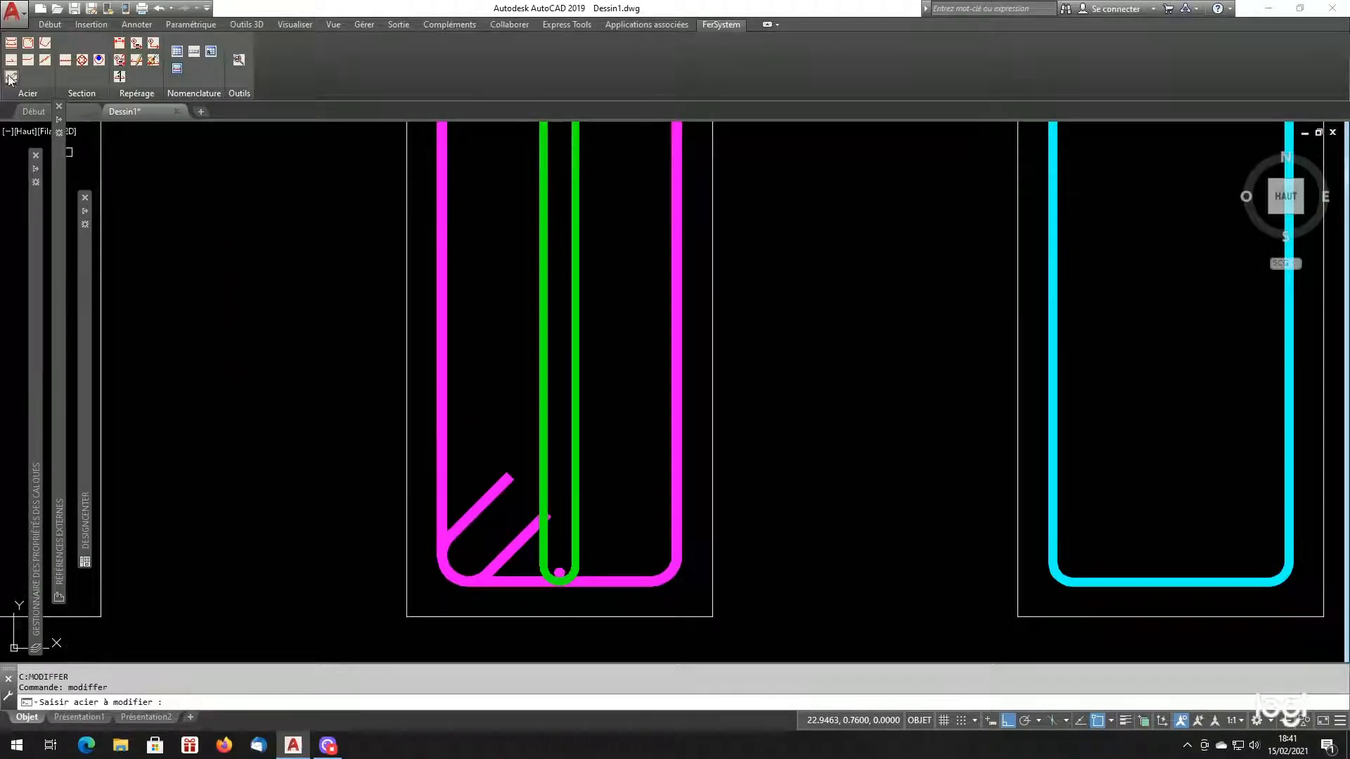
left_click(447, 361)
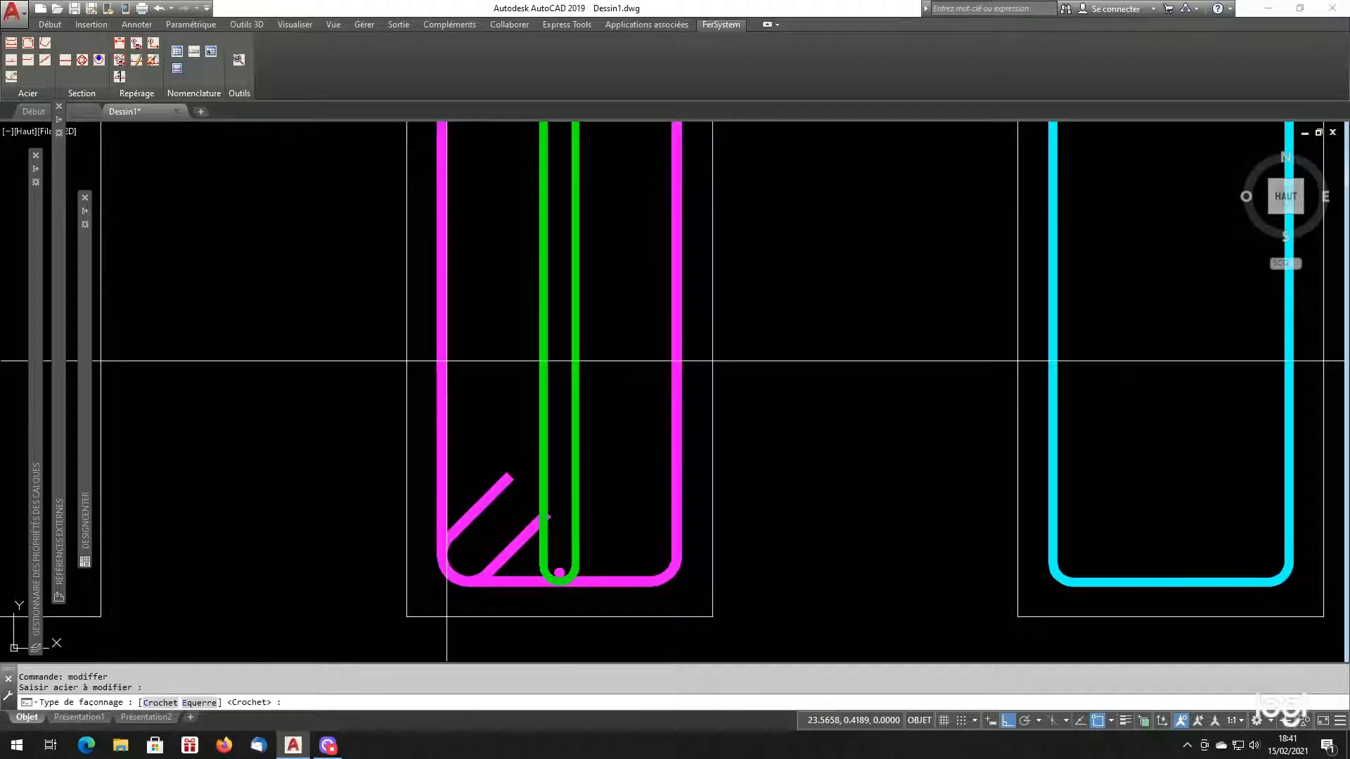
key("Return")
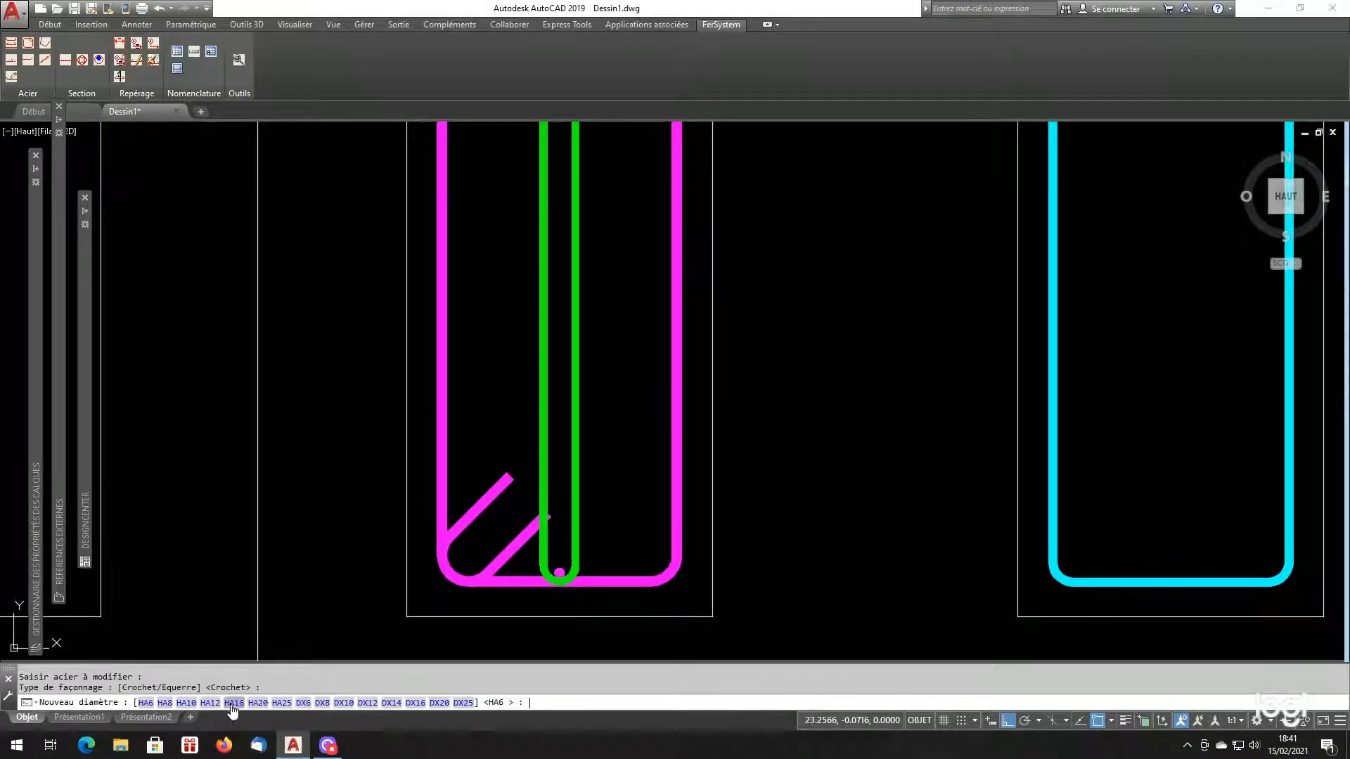
left_click(211, 702)
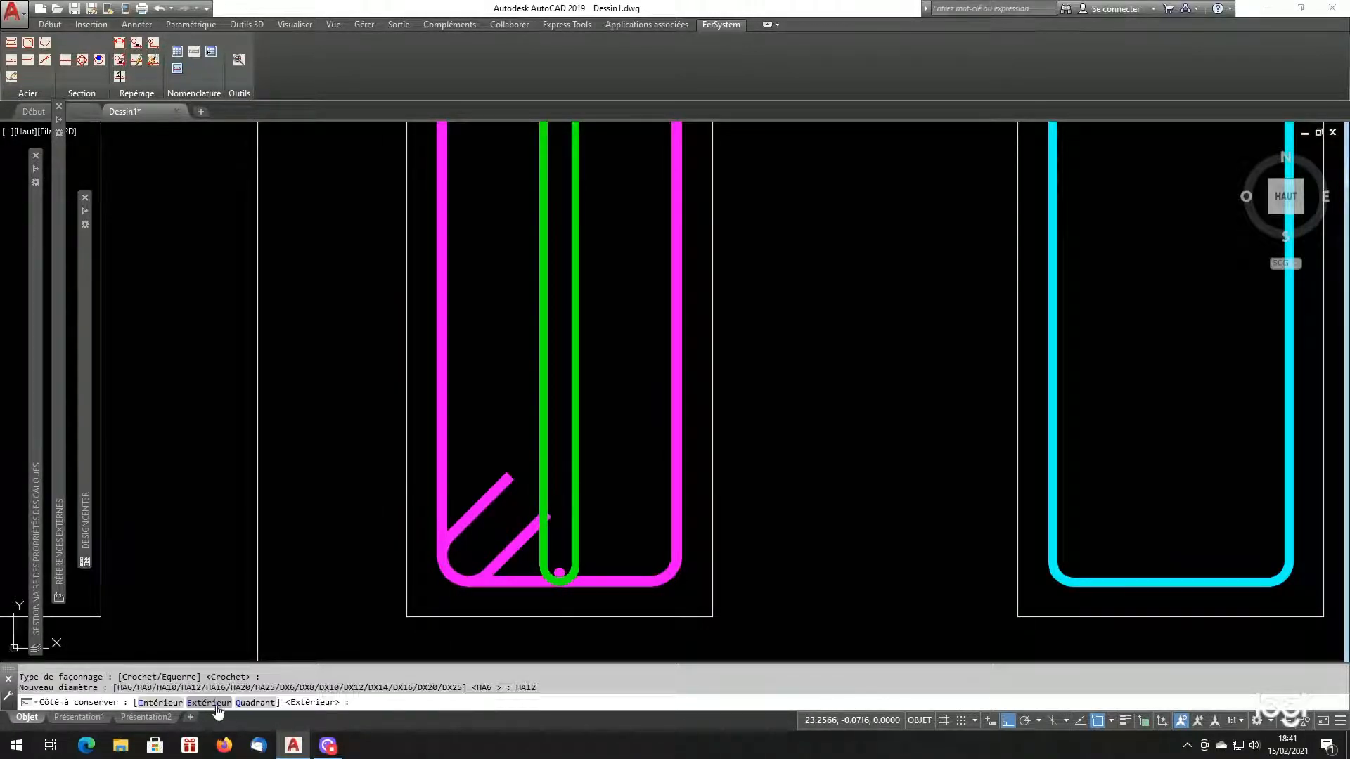
key("Return")
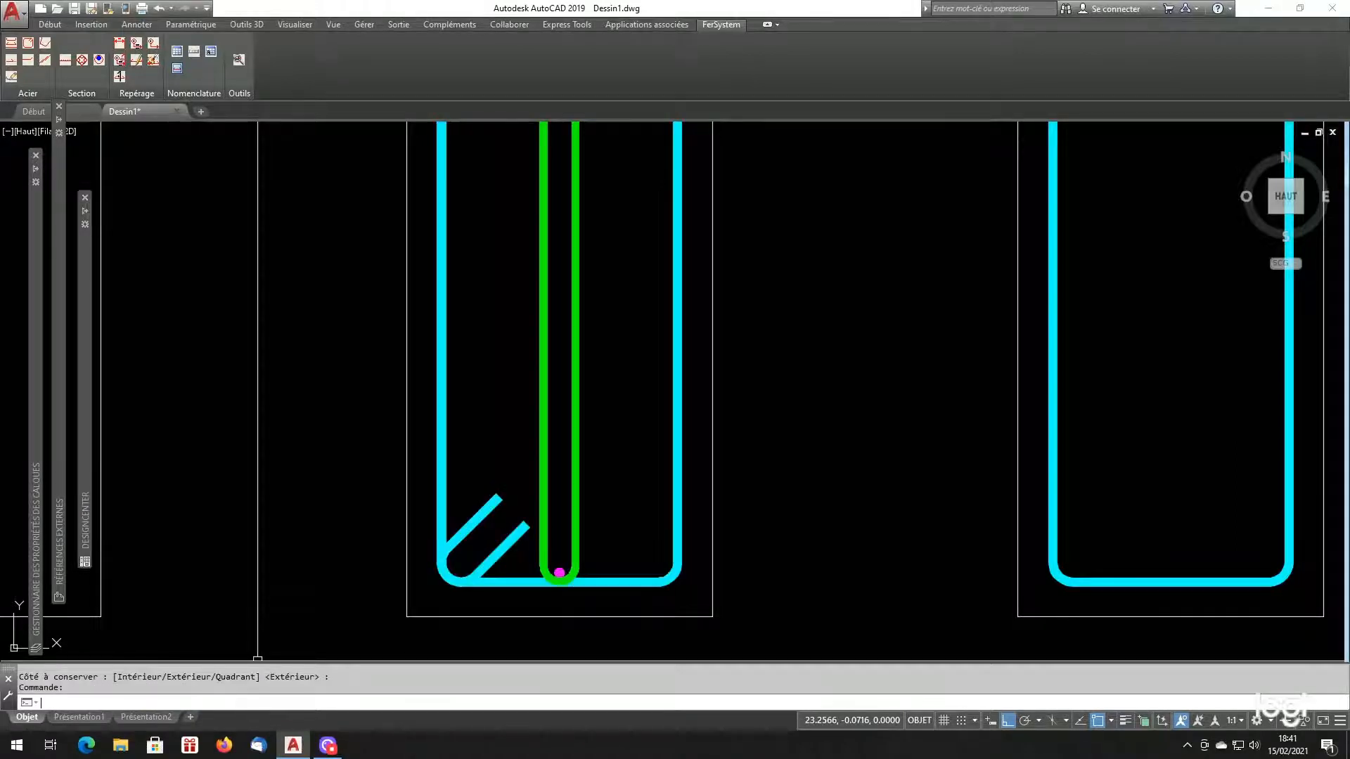
- Review the resized stirrup's hooks and its fit around the green central tie in the first cross-section
scroll(516, 566, "down", 3)
scroll(516, 566, "up", 5)
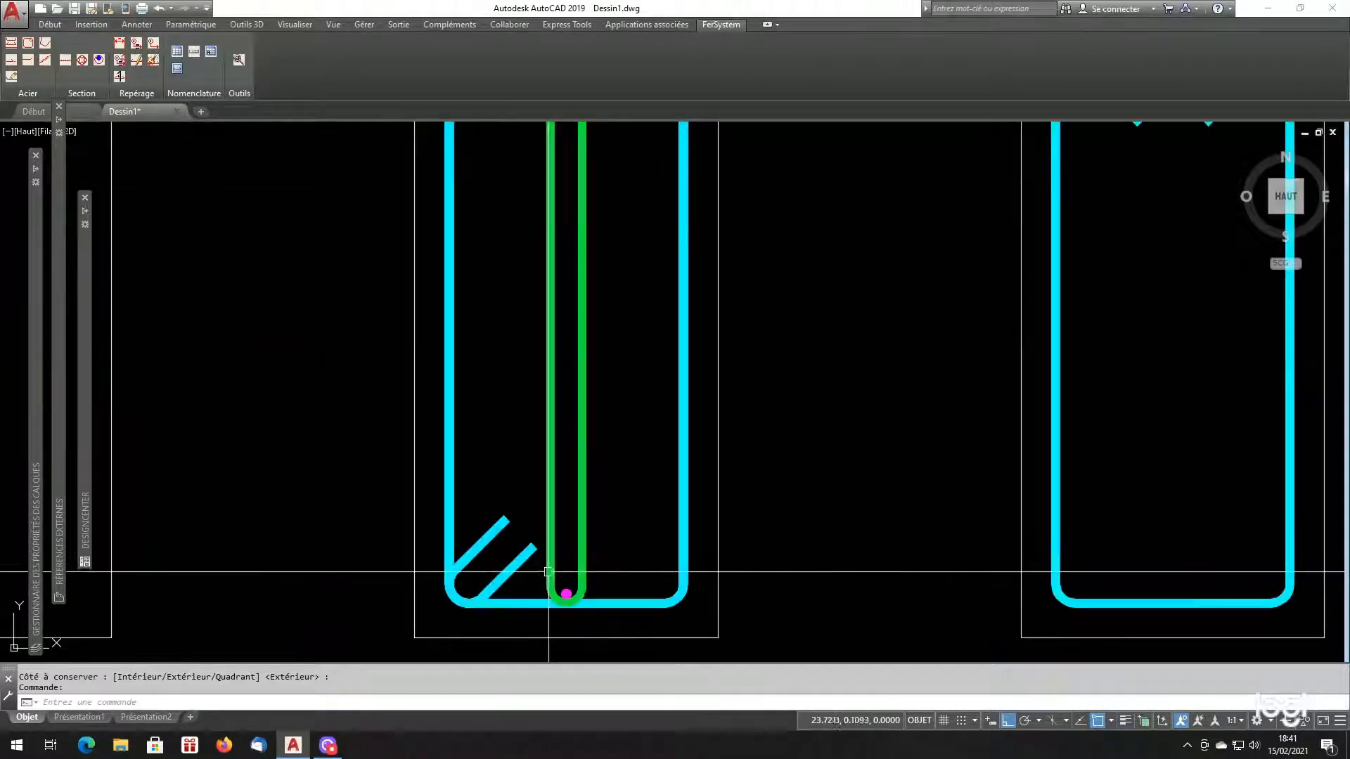
scroll(560, 561, "down", 3)
scroll(596, 553, "up", 3)
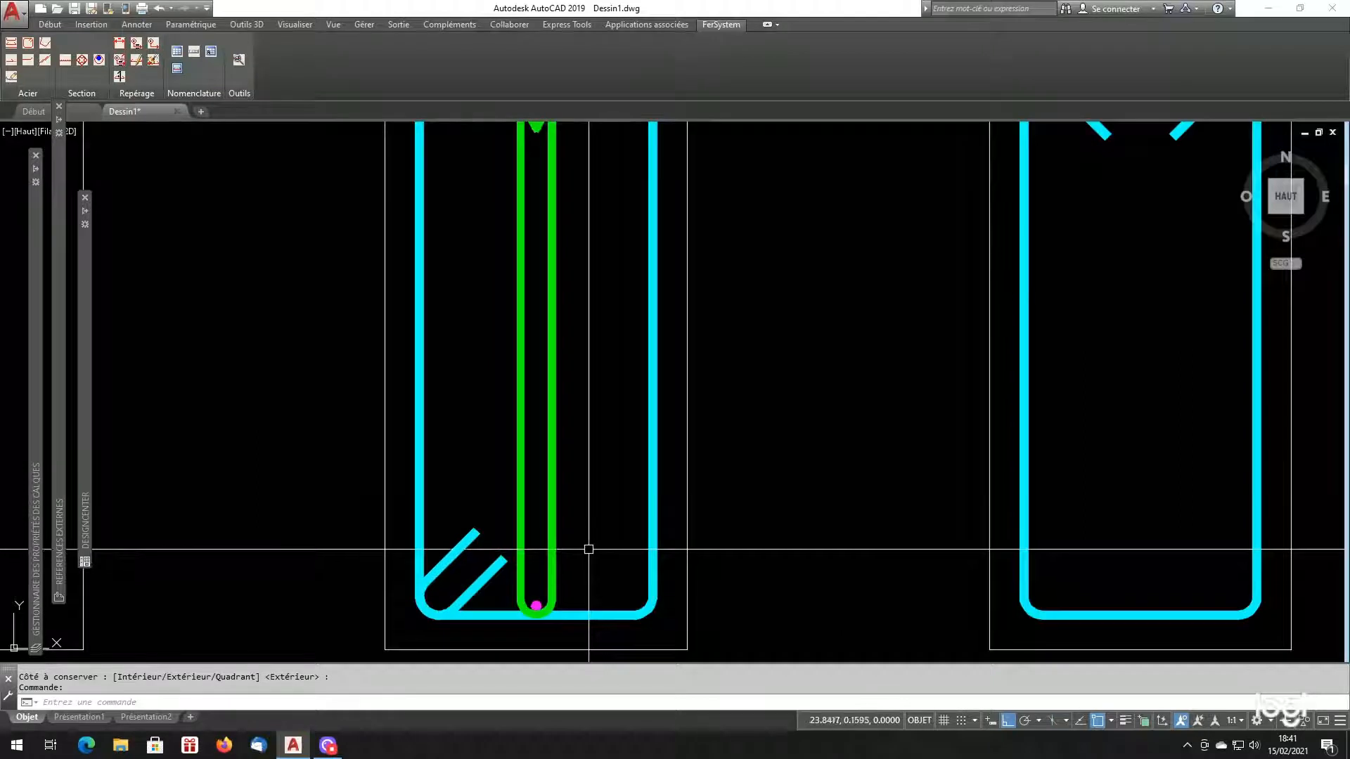
scroll(594, 551, "down", 3)
scroll(578, 532, "up", 2)
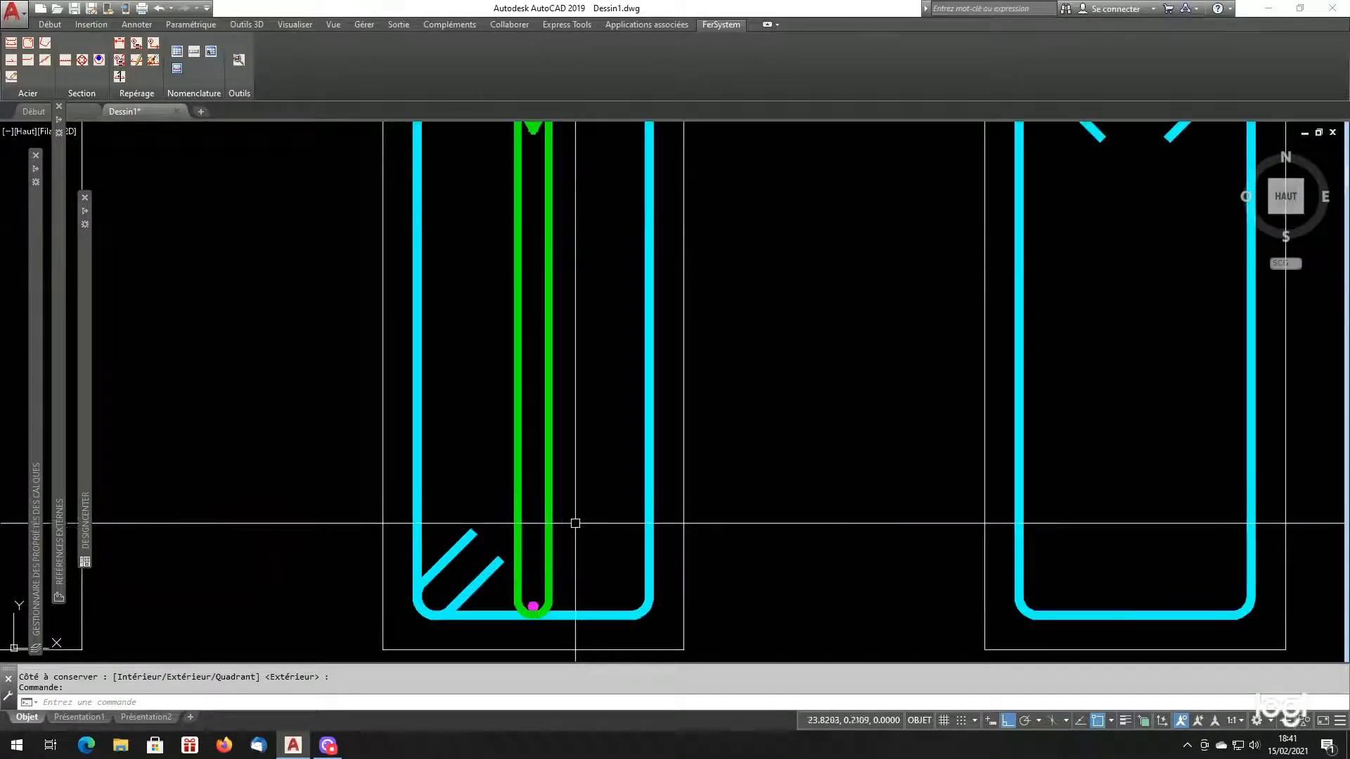
scroll(585, 504, "down", 3)
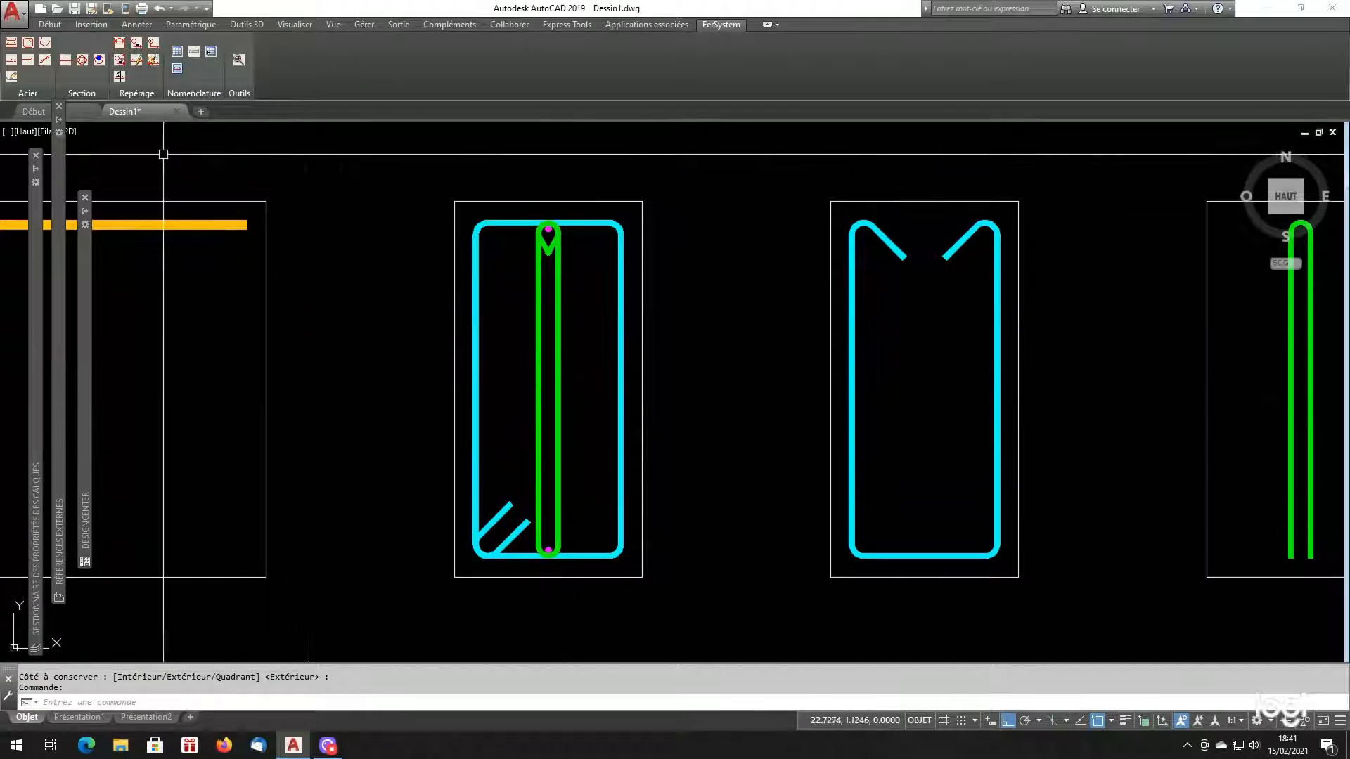
- Modify the green tie at the centre of the first cross-section, choosing HA12 as its new diameter
left_click(12, 76)
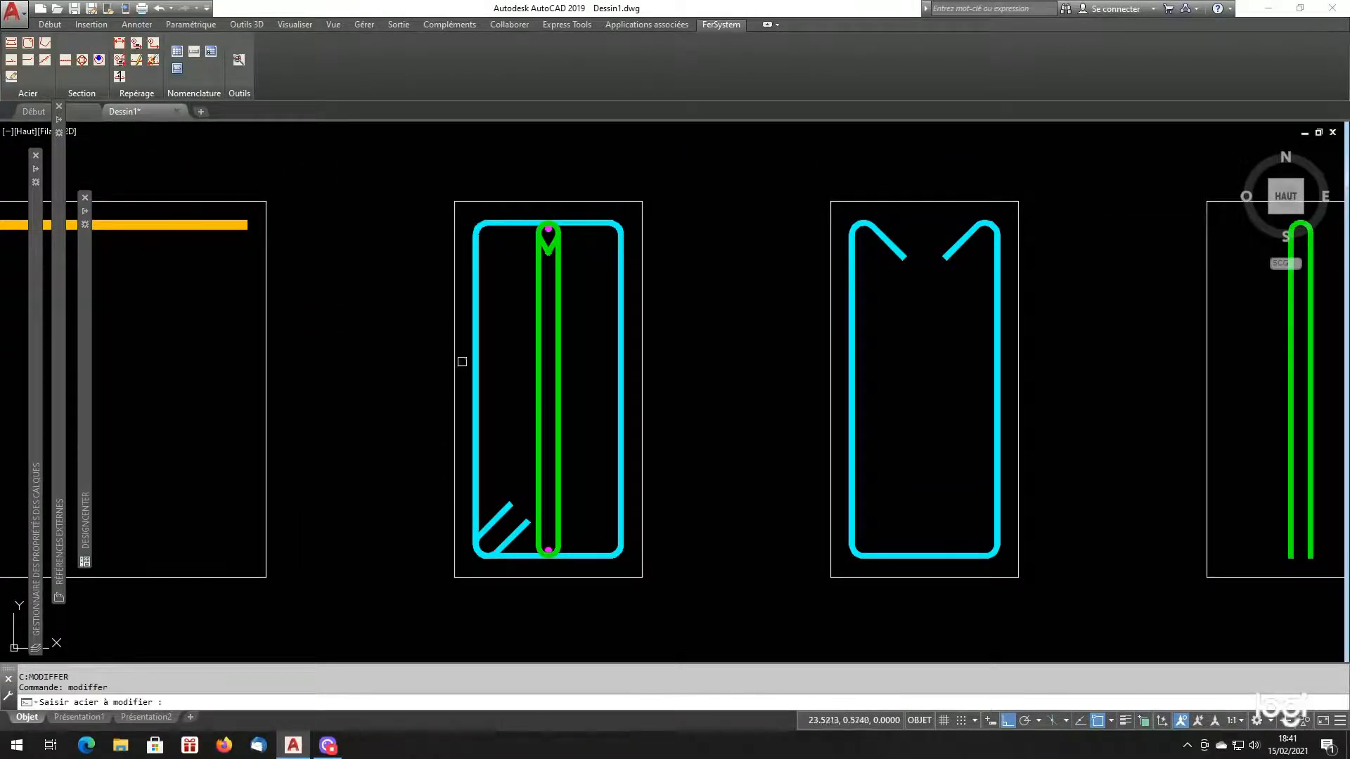
scroll(540, 403, "up", 2)
left_click(567, 404)
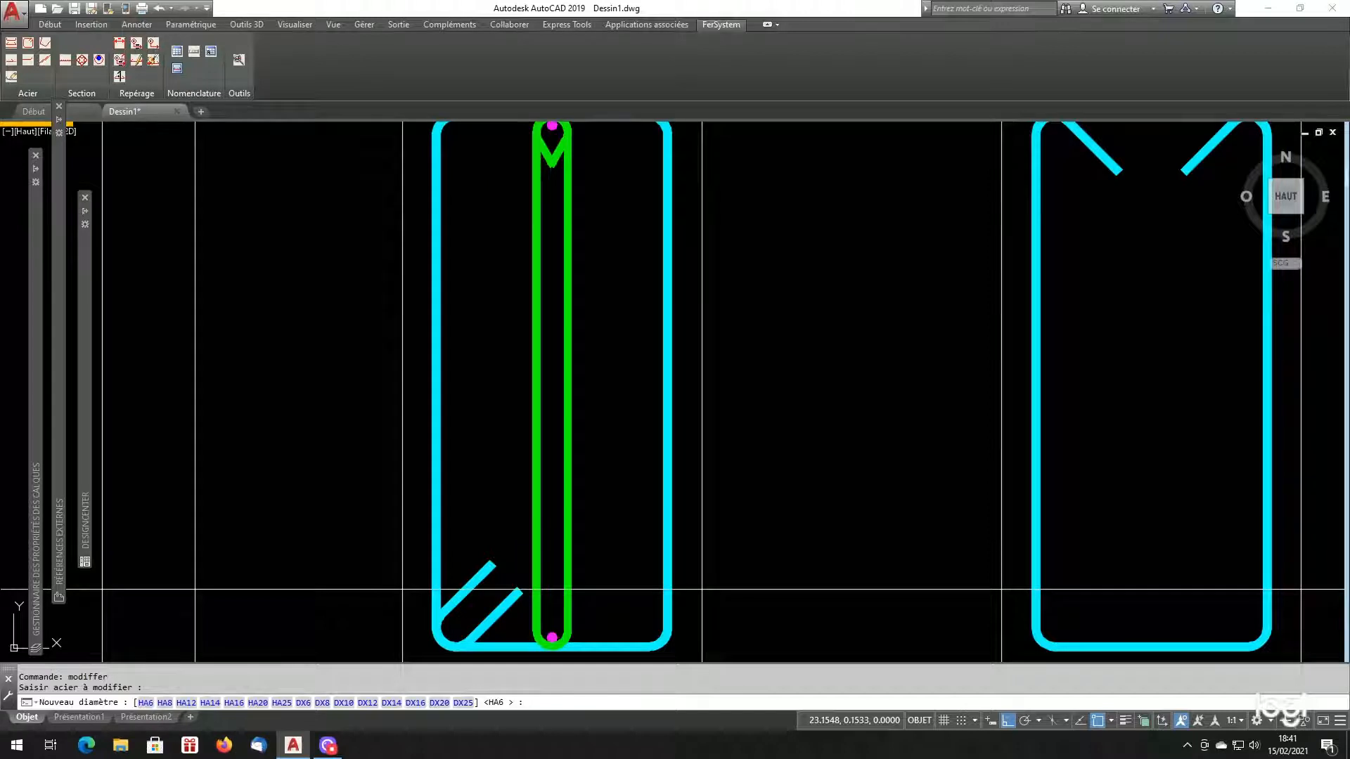
scroll(338, 590, "down", 2)
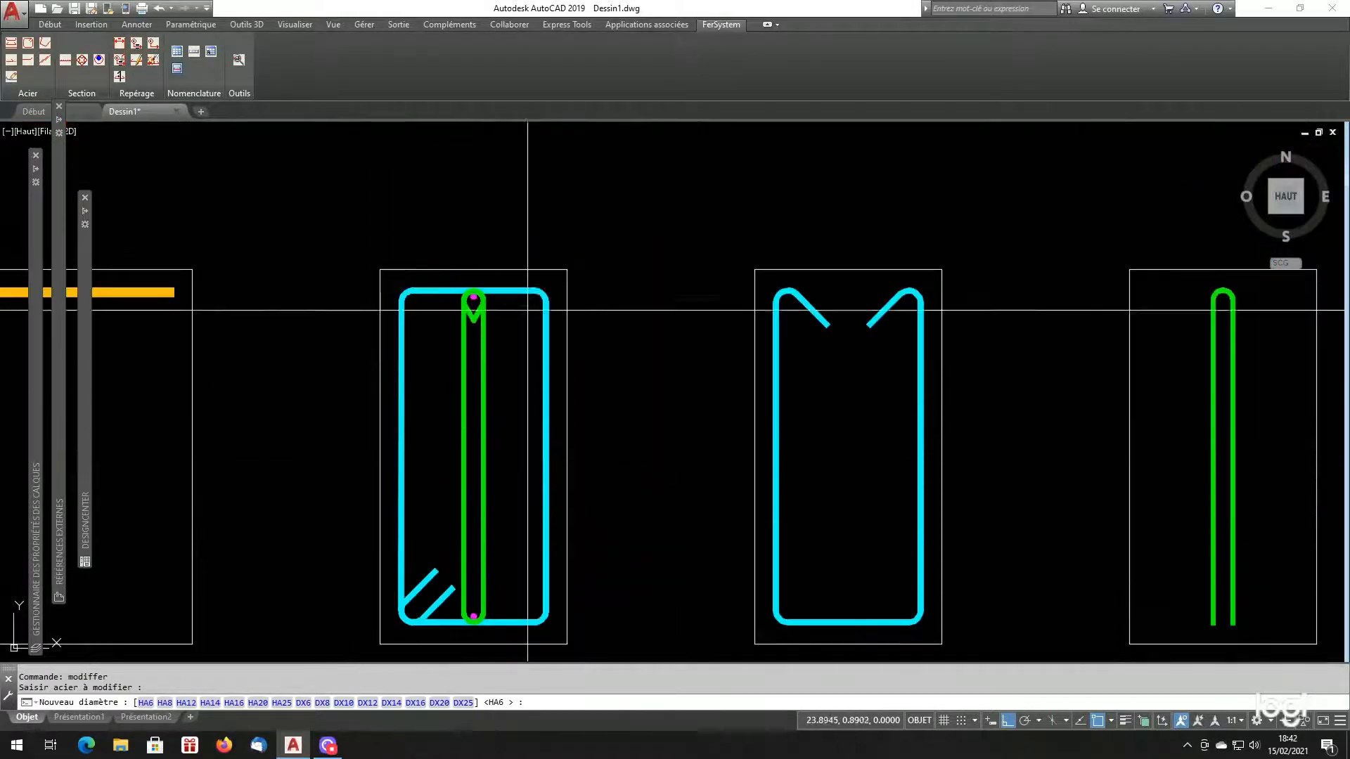
scroll(474, 303, "up", 5)
scroll(479, 362, "down", 3)
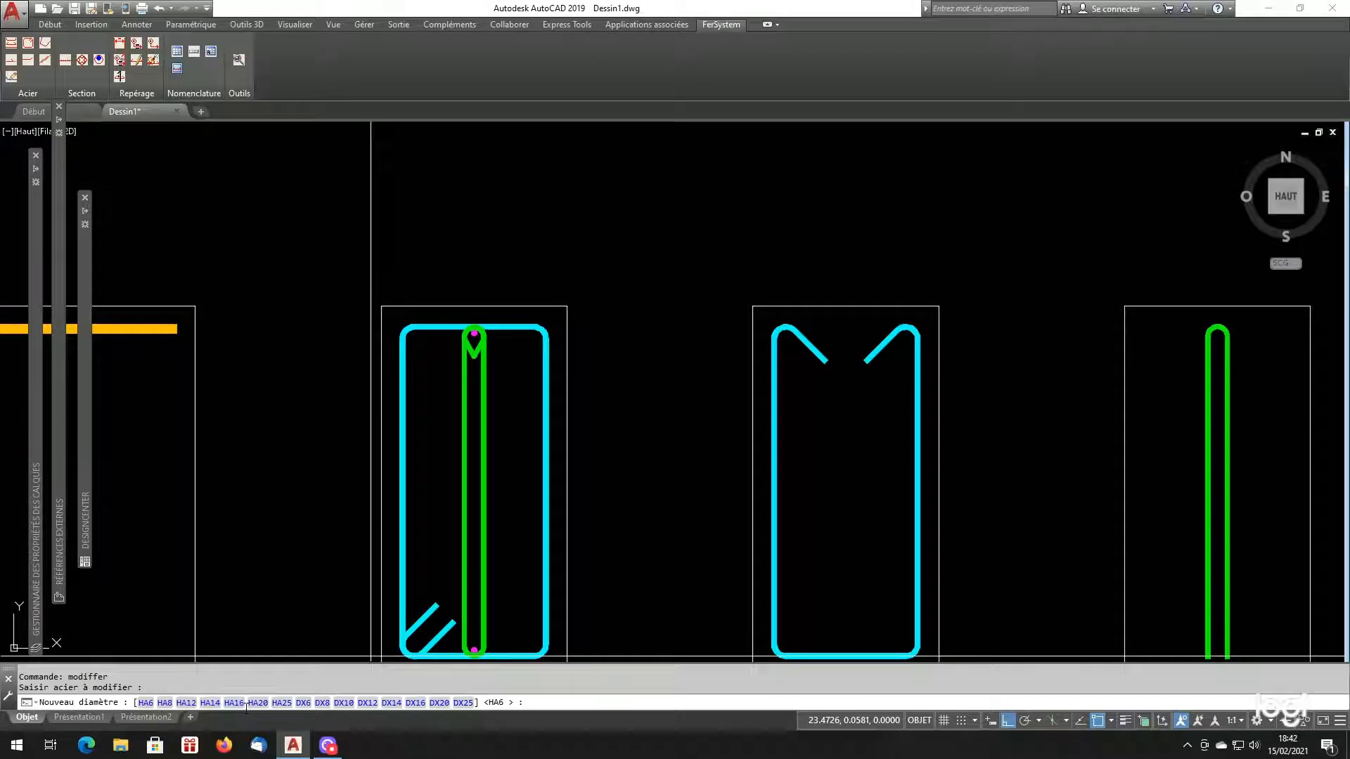
left_click(186, 702)
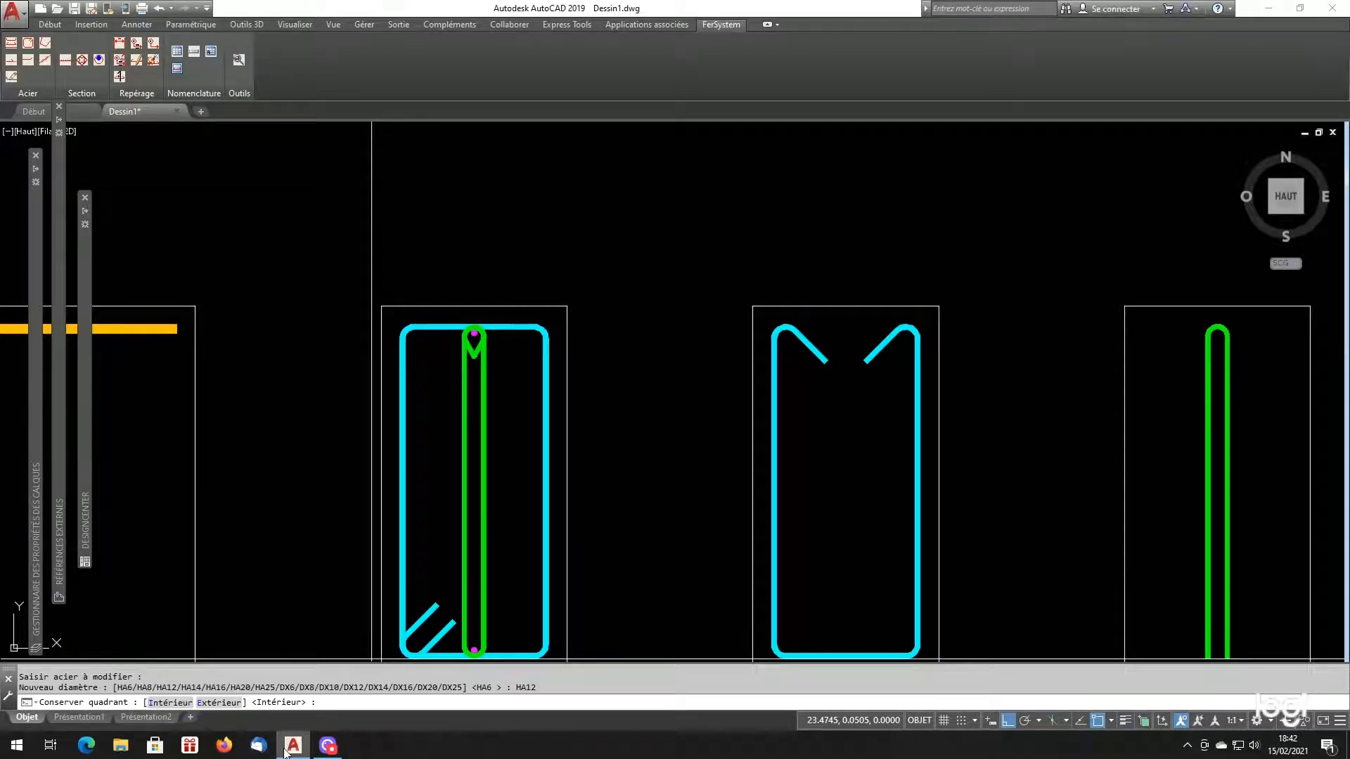
- Check the green tie's bends around the upper and lower magenta bars, and complete its modification by keeping the Intérieur quadrant
mouse_move(286, 752)
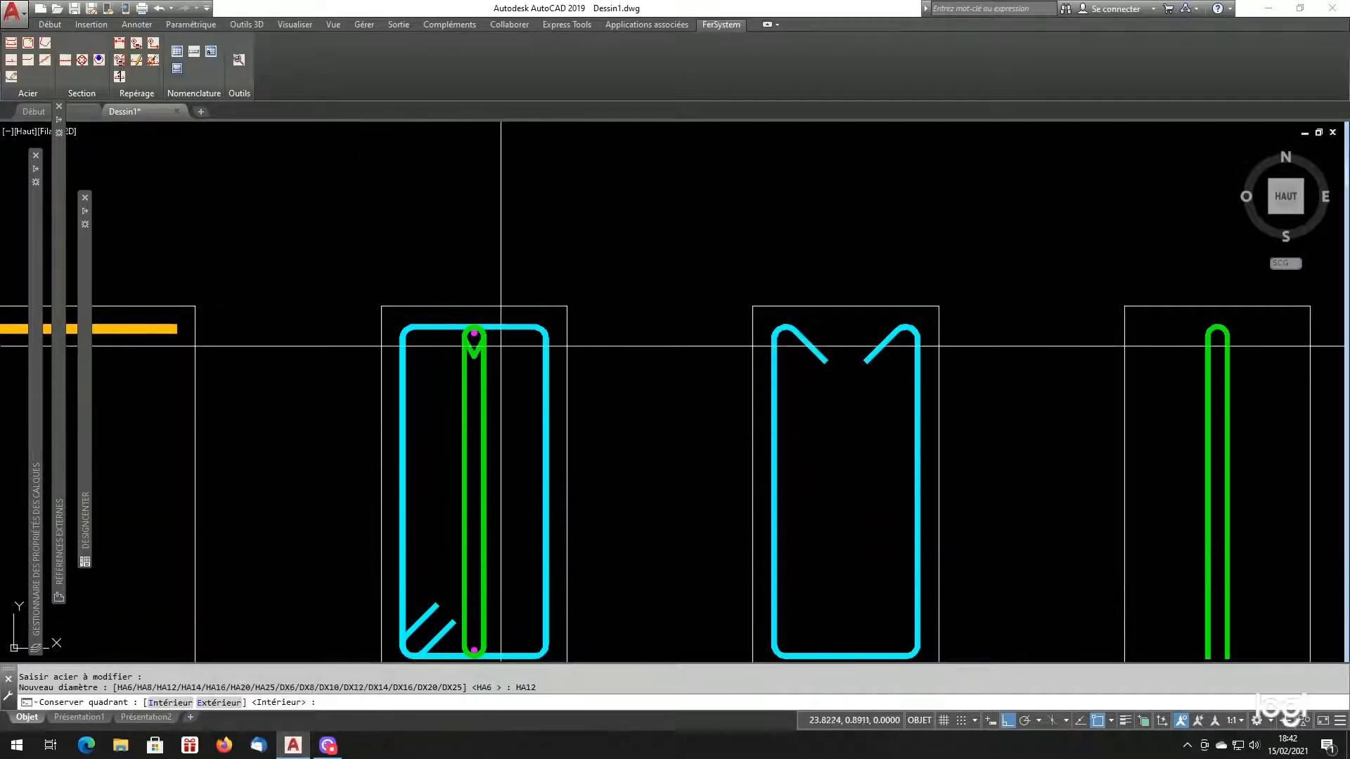
scroll(483, 331, "up", 5)
scroll(409, 268, "down", 5)
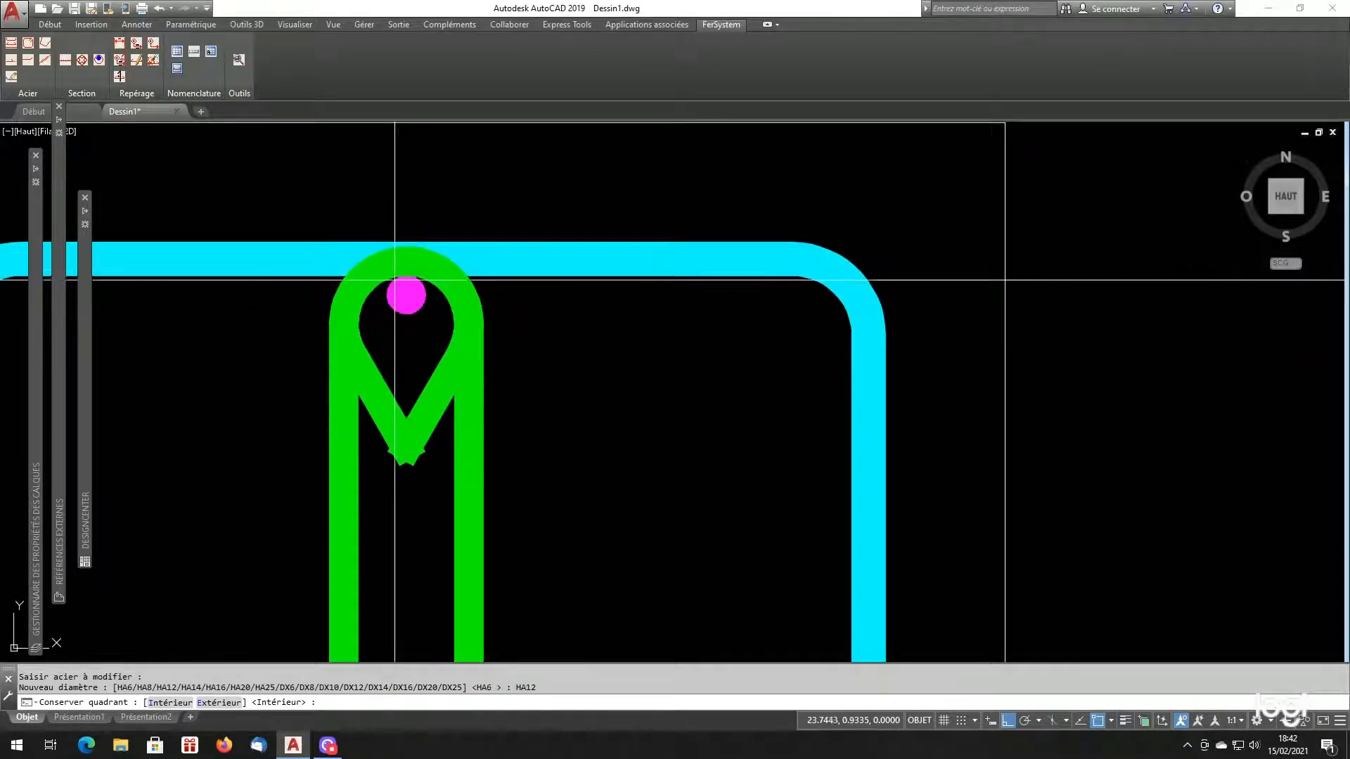
scroll(409, 268, "down", 2)
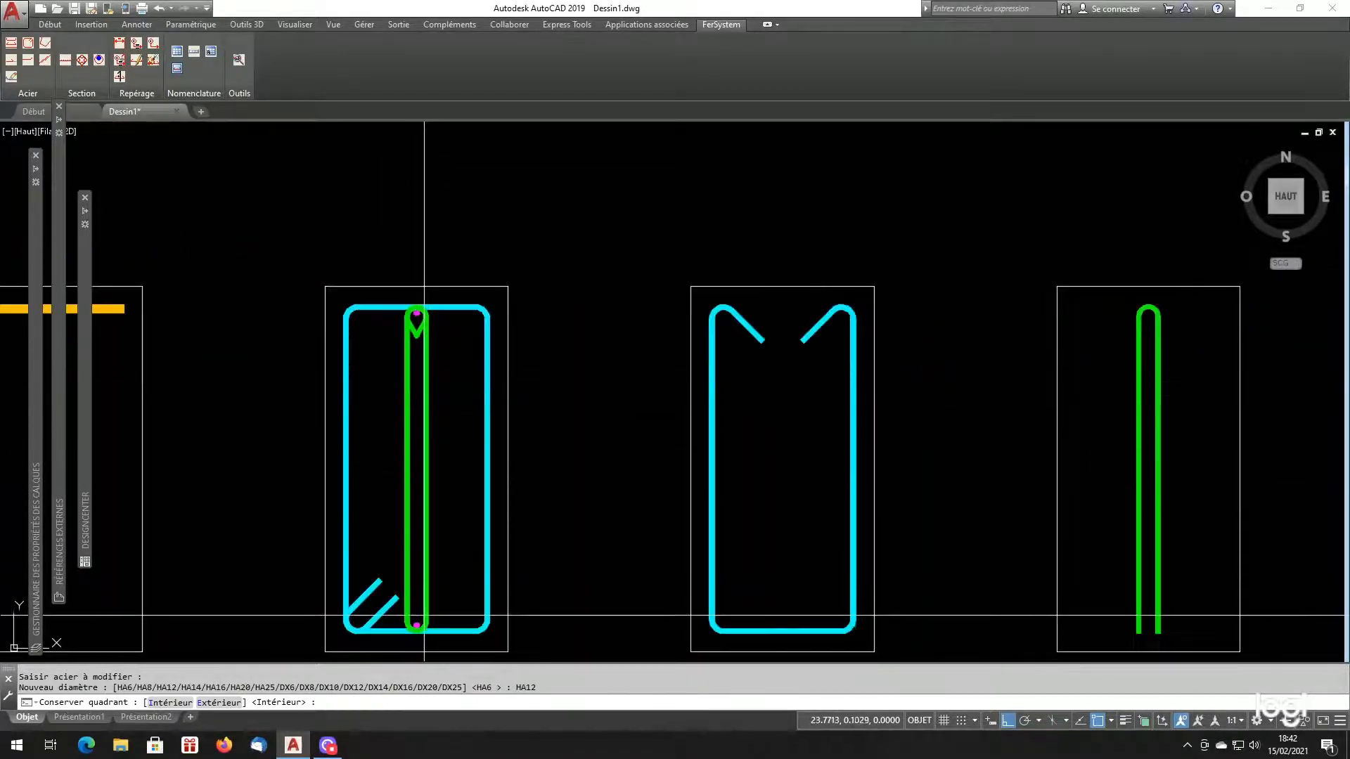
scroll(409, 616, "up", 5)
scroll(408, 617, "up", 2)
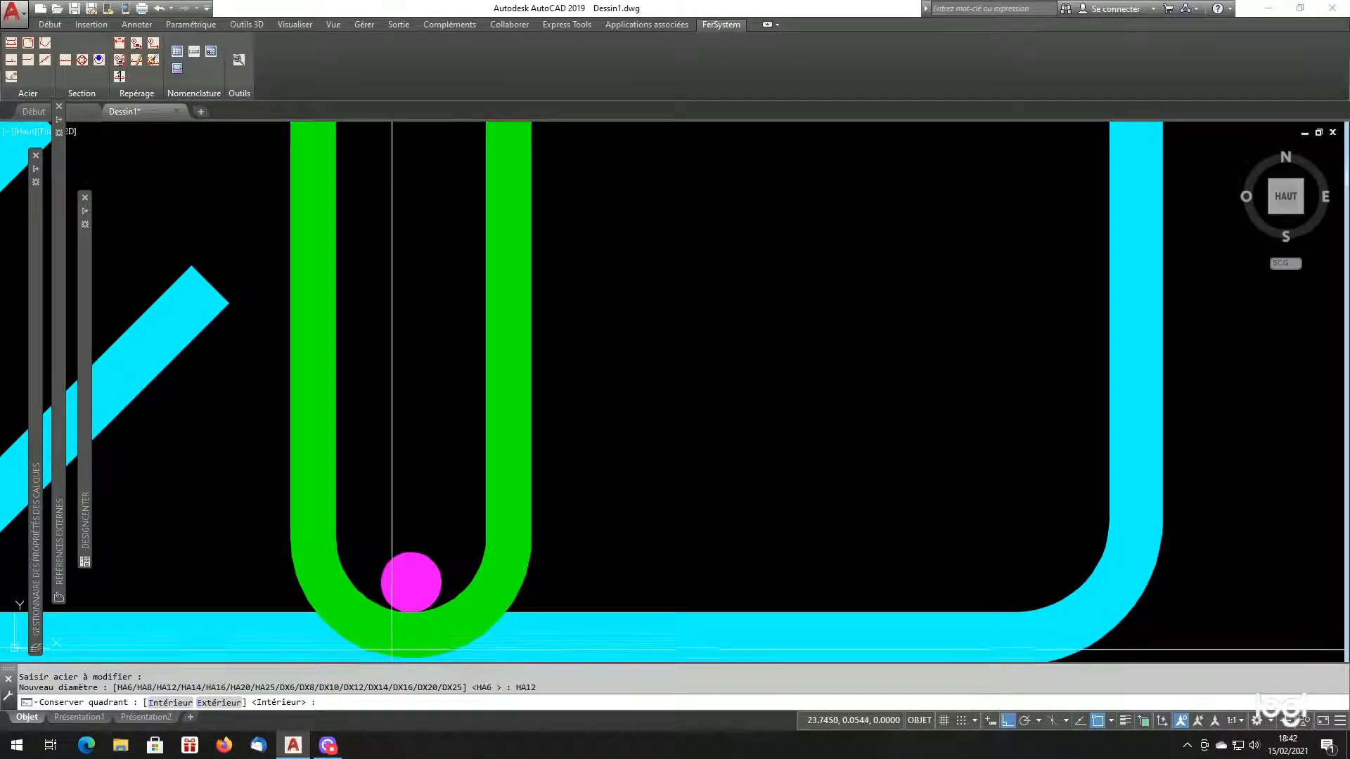
scroll(410, 612, "down", 8)
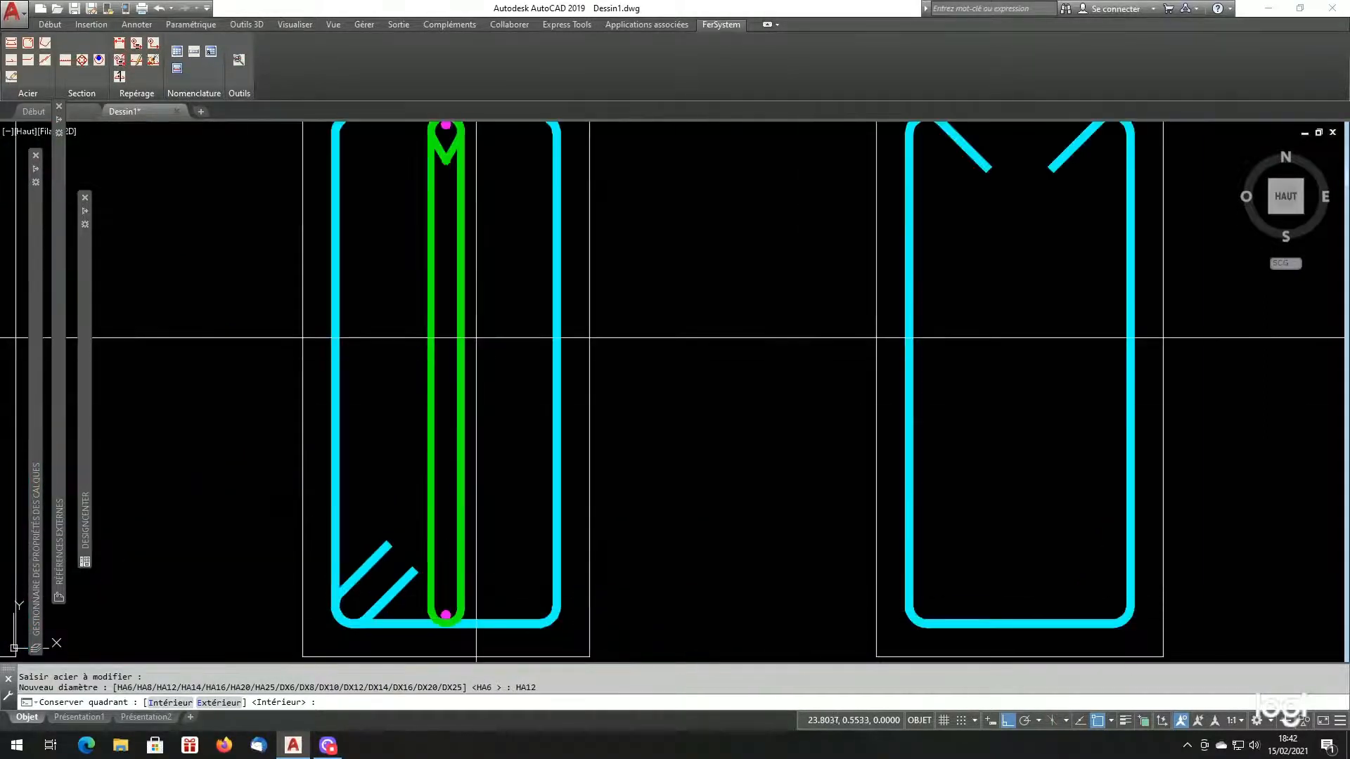
scroll(452, 192, "up", 8)
scroll(453, 192, "up", 2)
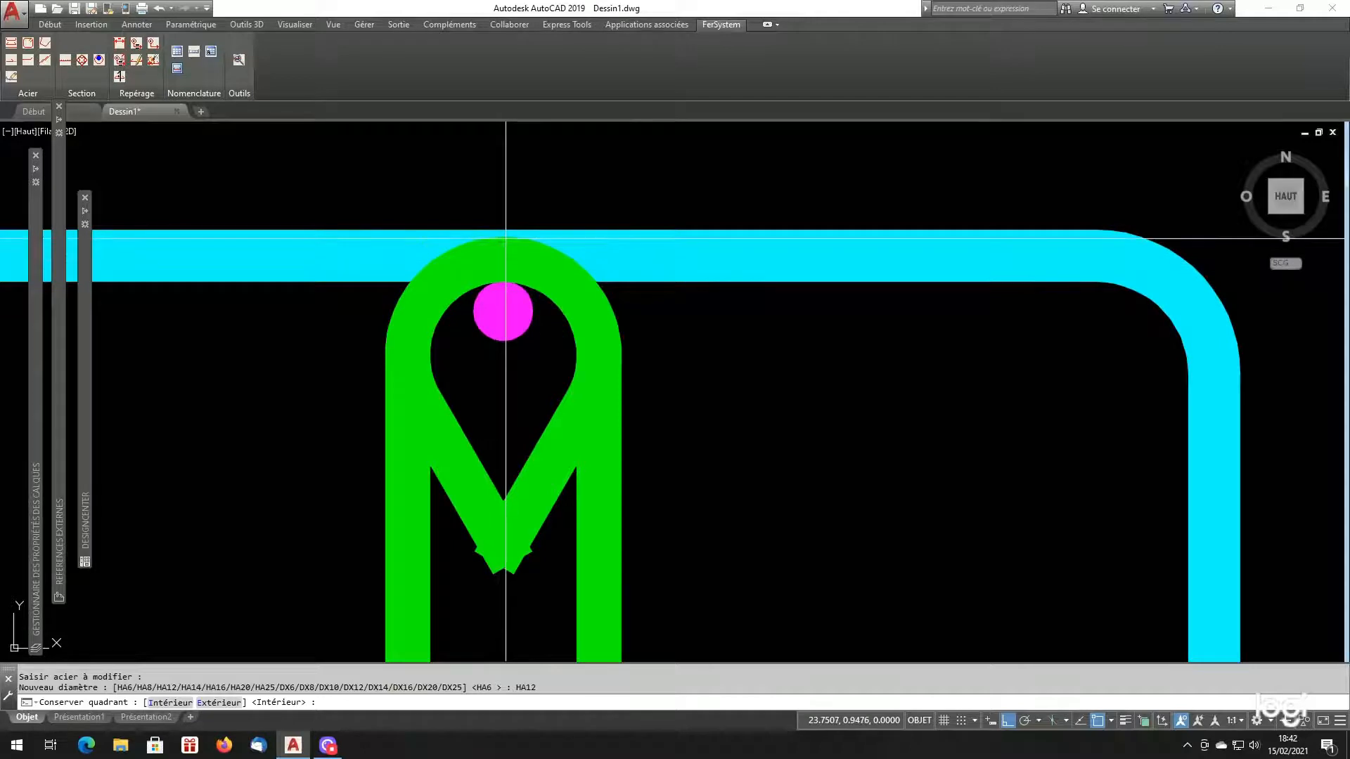
scroll(505, 239, "down", 8)
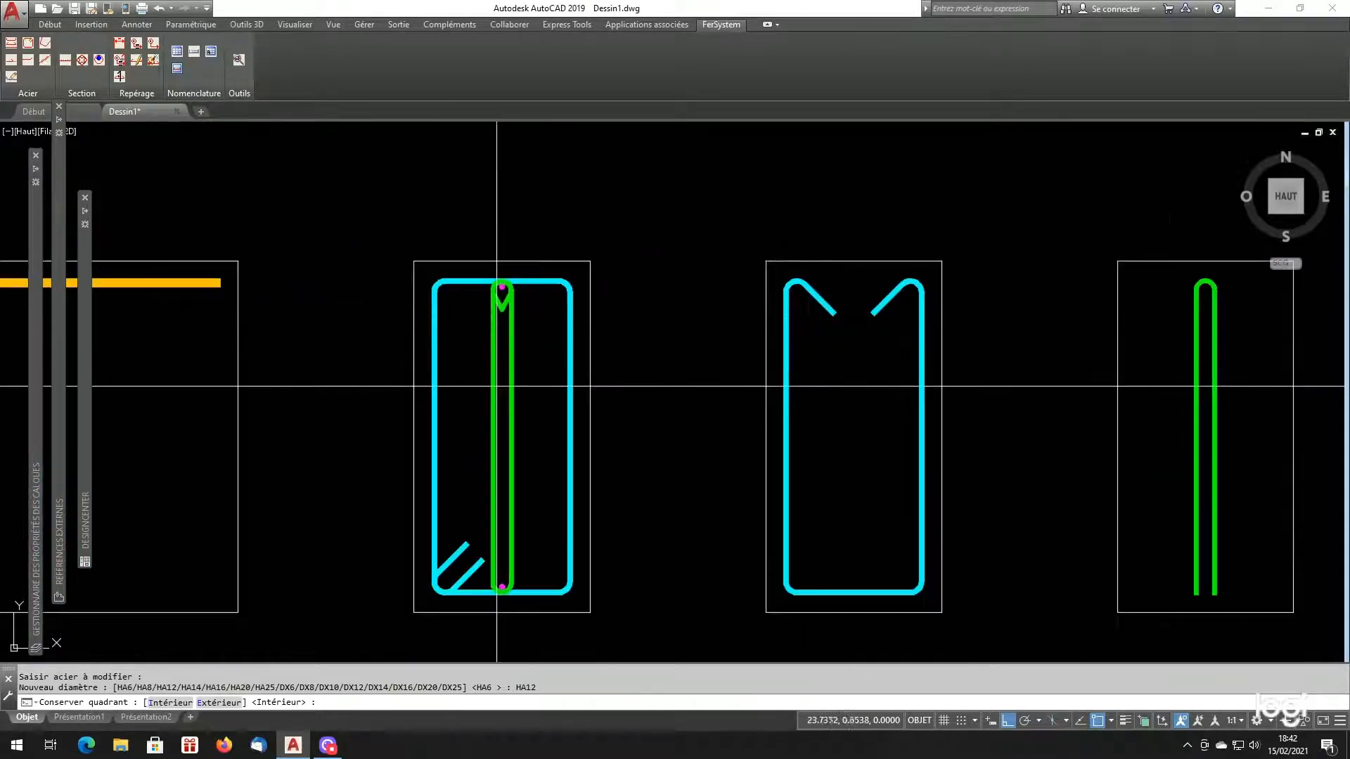
scroll(505, 652, "up", 7)
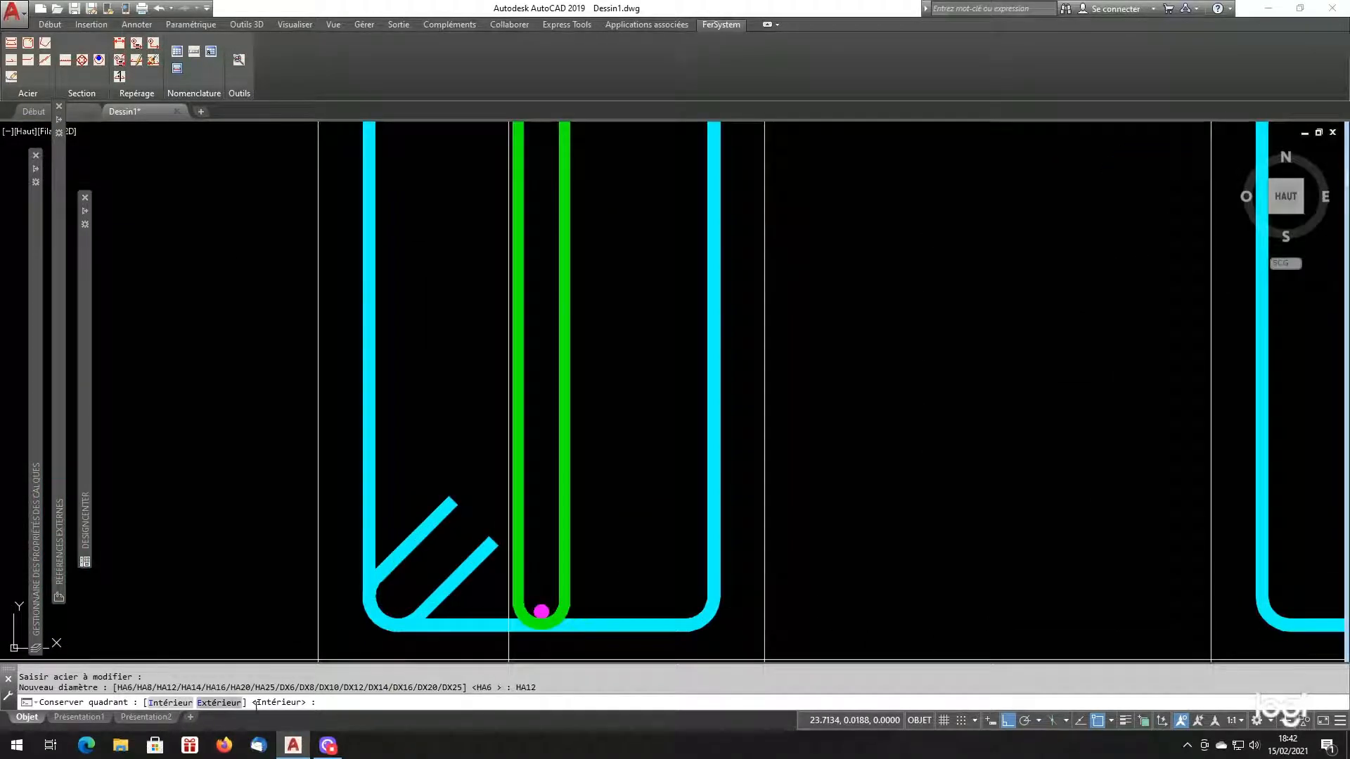
left_click(170, 702)
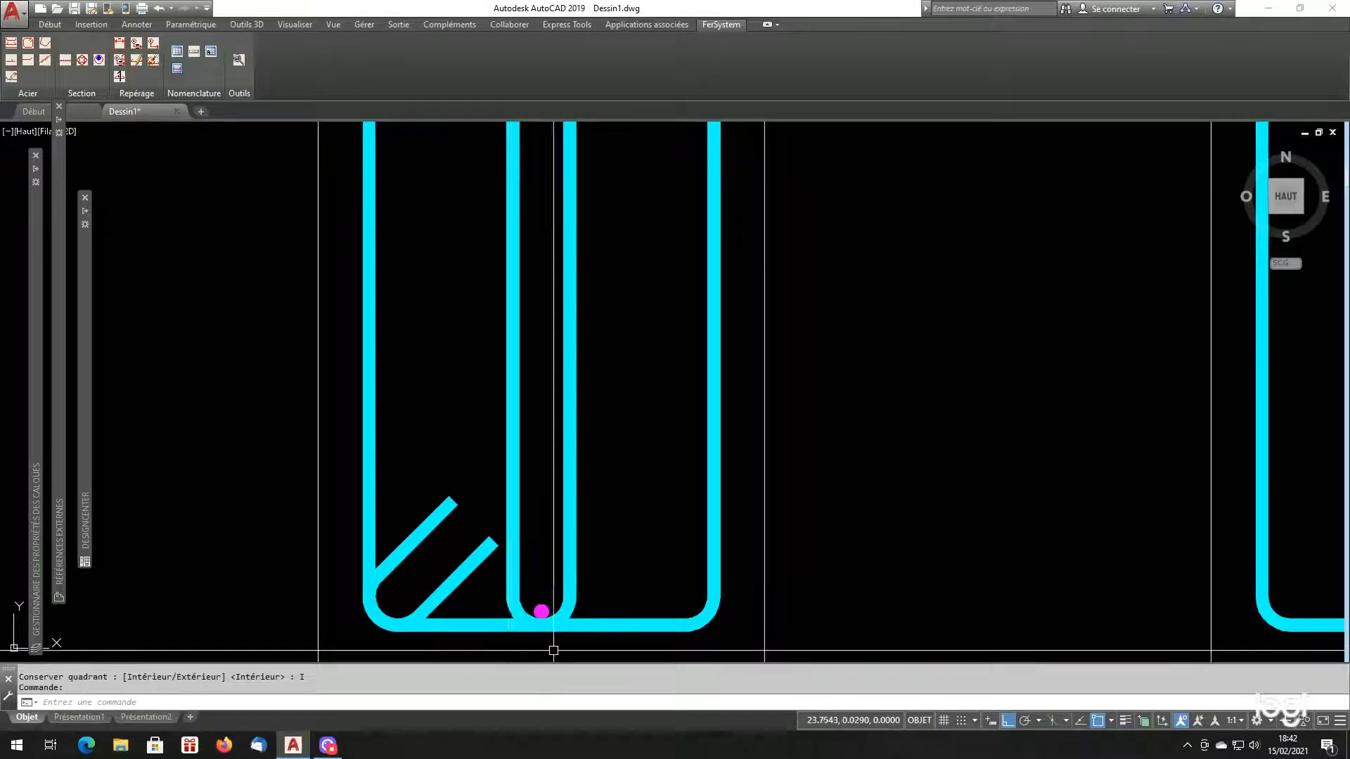
- Examine how the first cross-section's central cyan tie bends around the lower and upper magenta bars
scroll(552, 617, "up", 4)
scroll(523, 618, "up", 4)
left_click(406, 545)
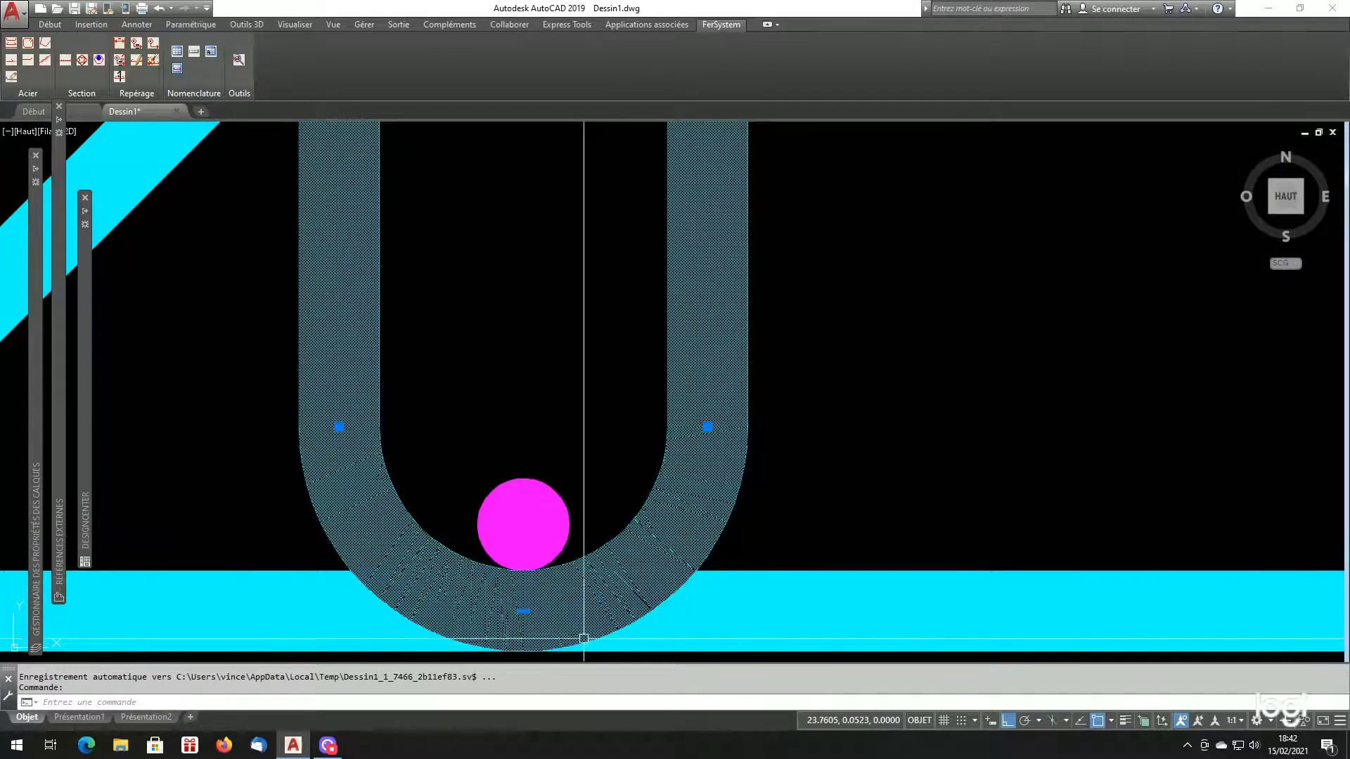
scroll(628, 509, "down", 6)
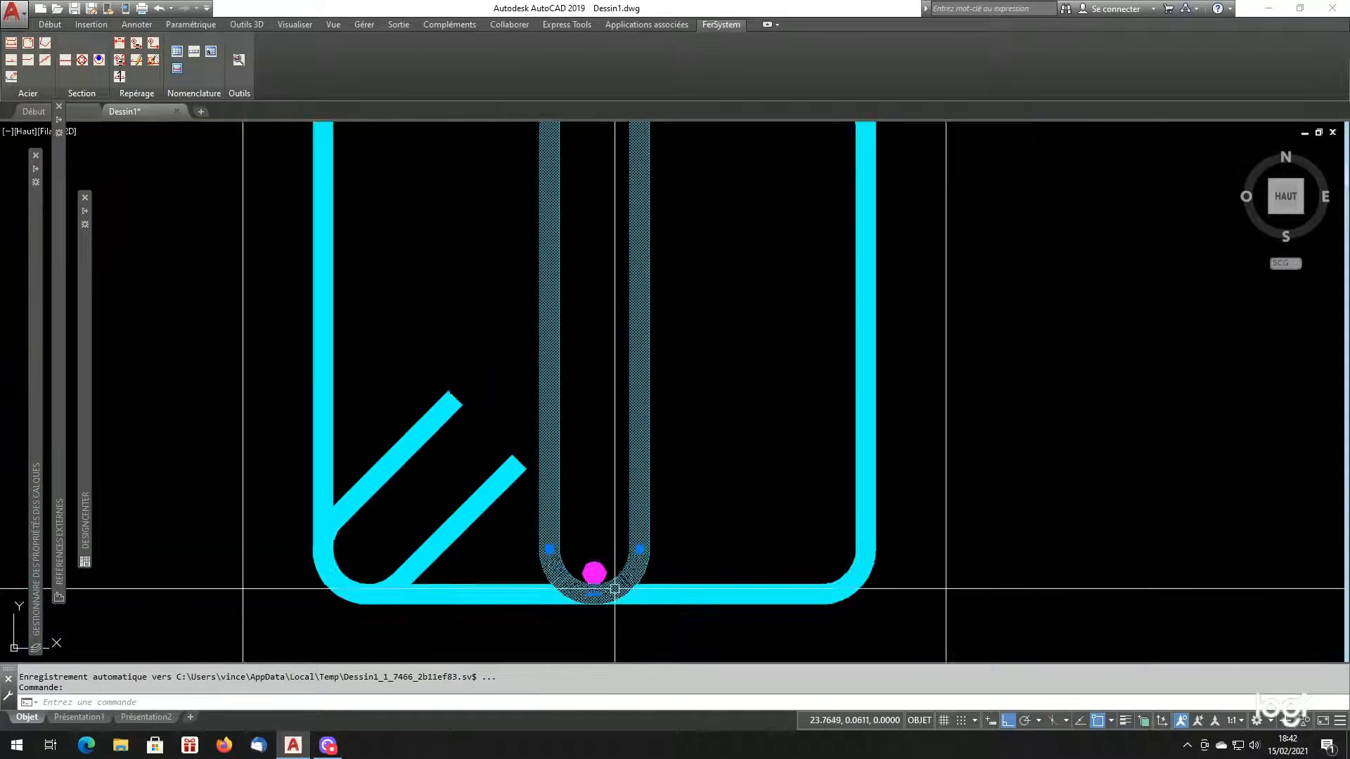
scroll(612, 374, "up", 12)
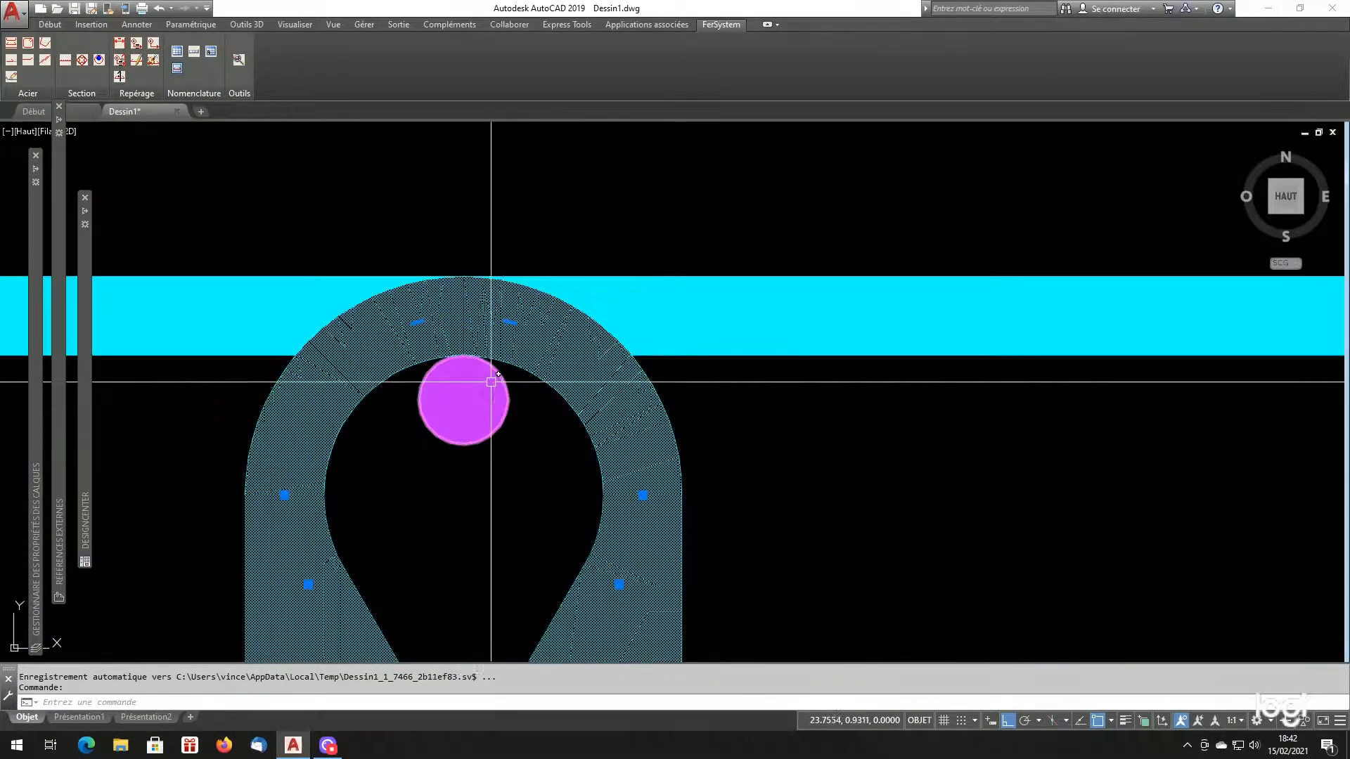
scroll(464, 360, "down", 10)
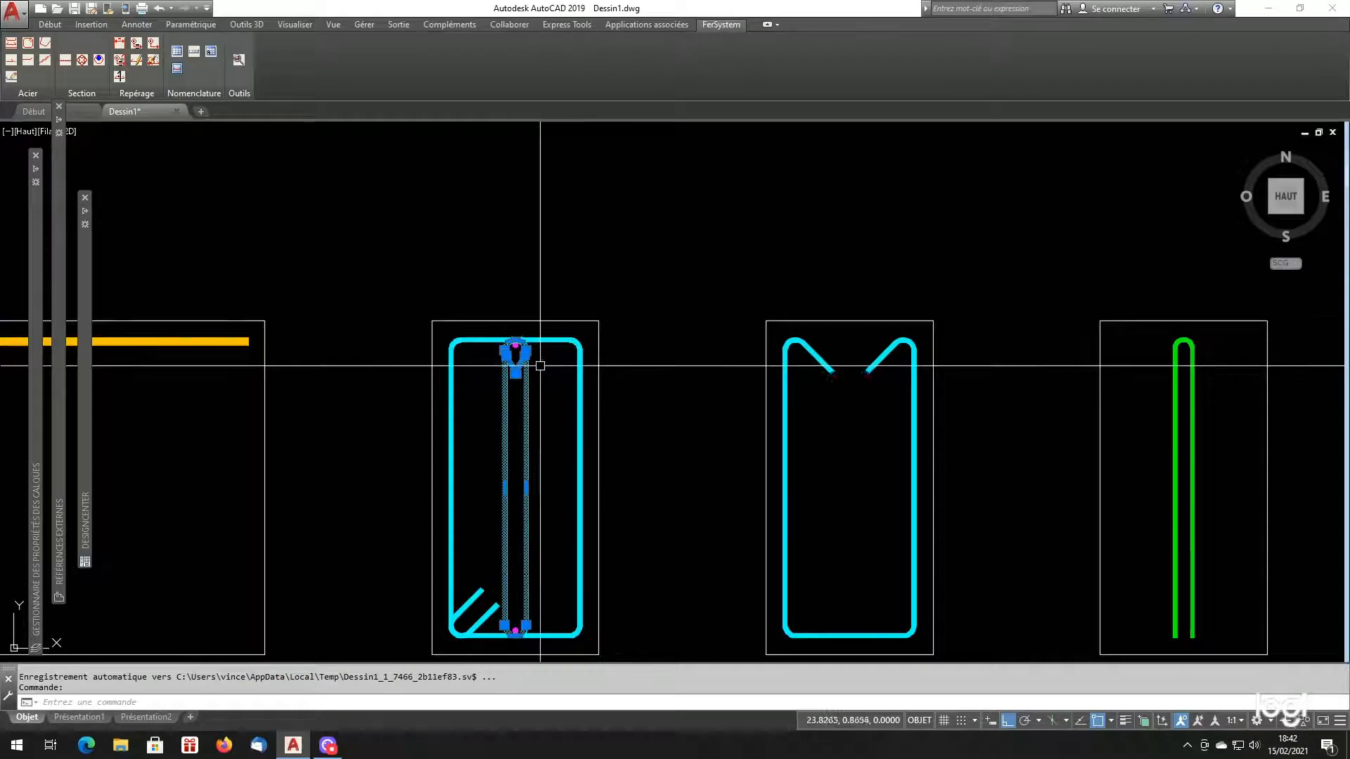
scroll(633, 405, "up", 2)
key("Escape")
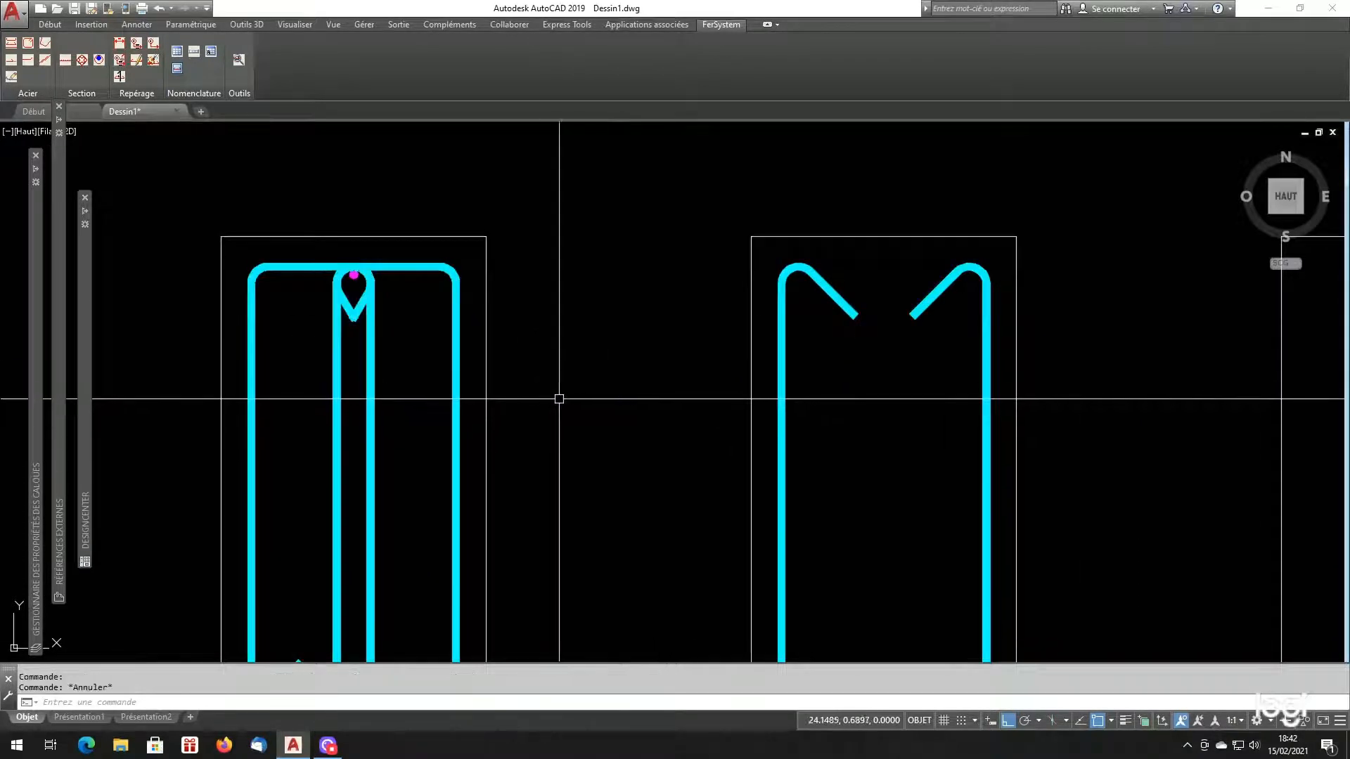
- Modify the second cross-section's open stirrup to the Retour frame type with diameter HA12
scroll(745, 293, "down", 2)
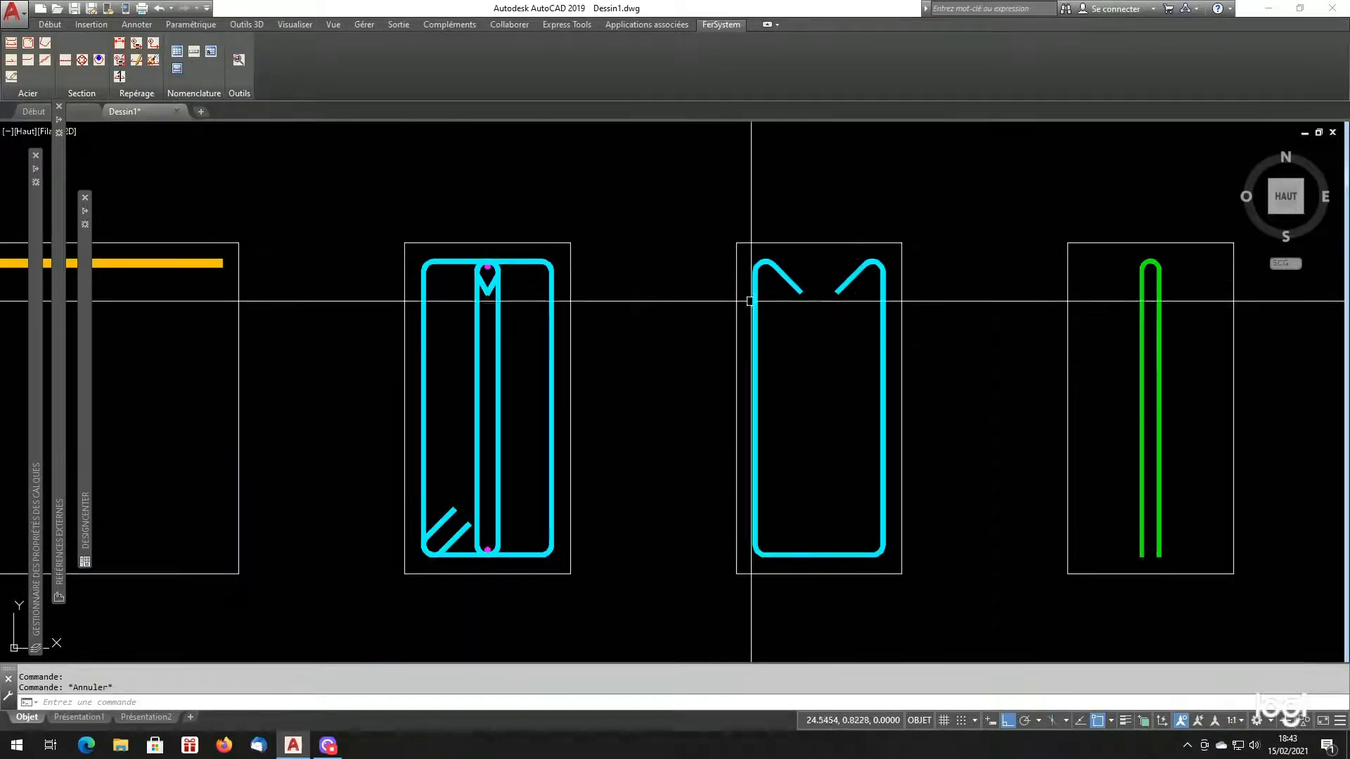
scroll(773, 338, "up", 2)
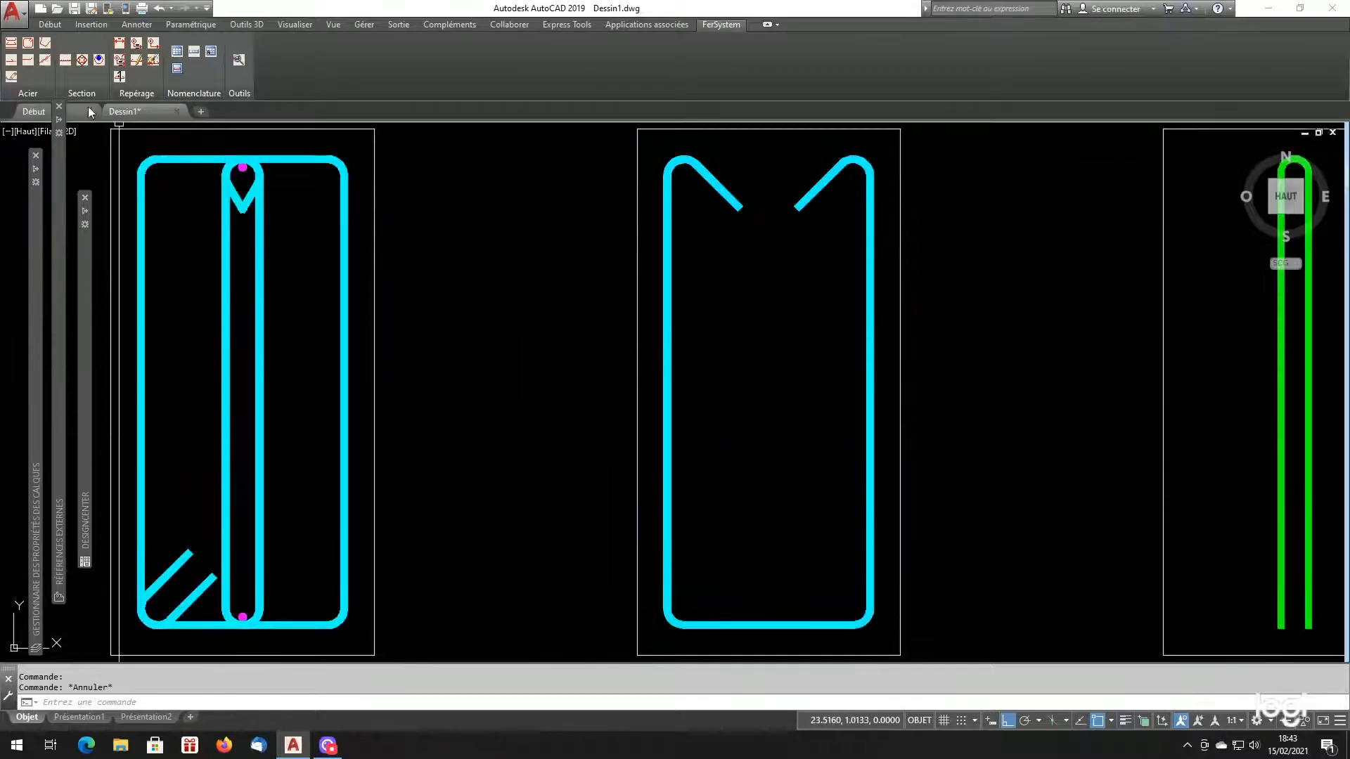
left_click(11, 76)
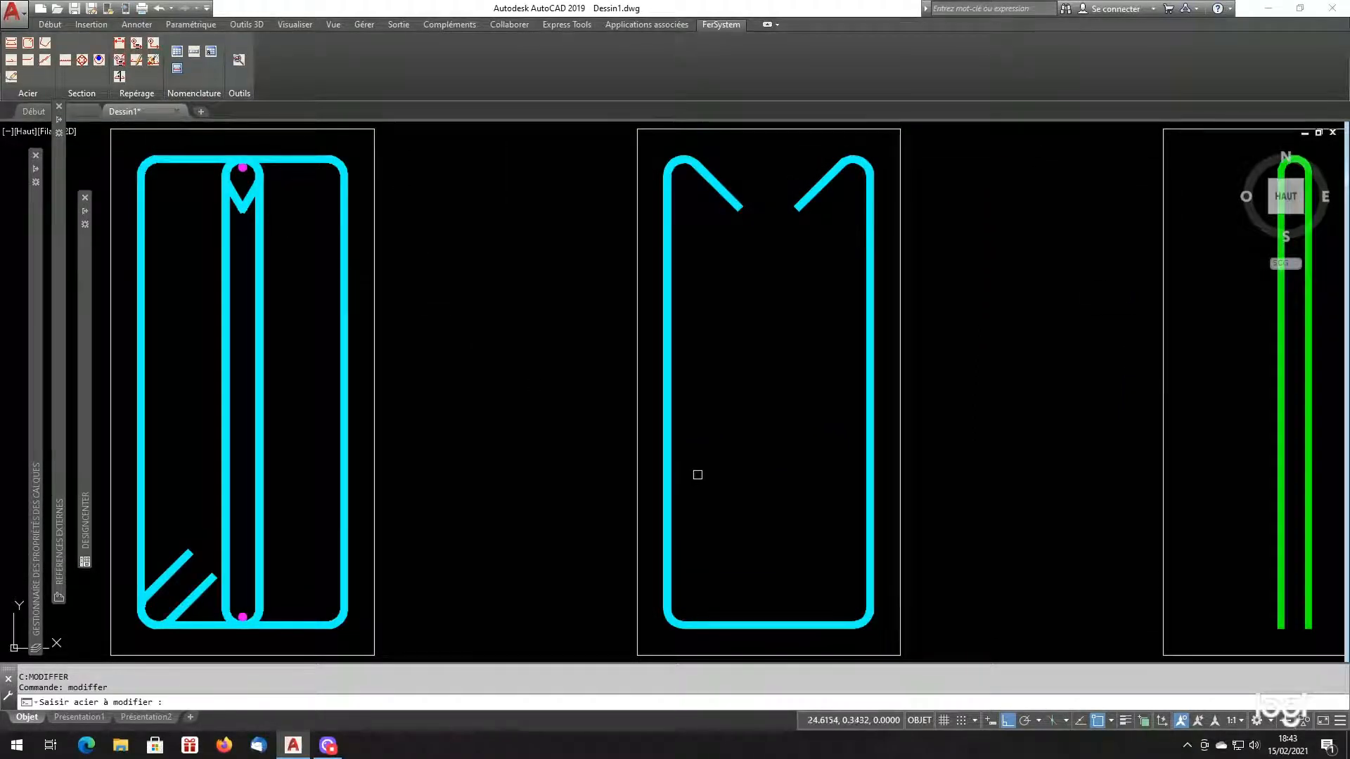
left_click(670, 468)
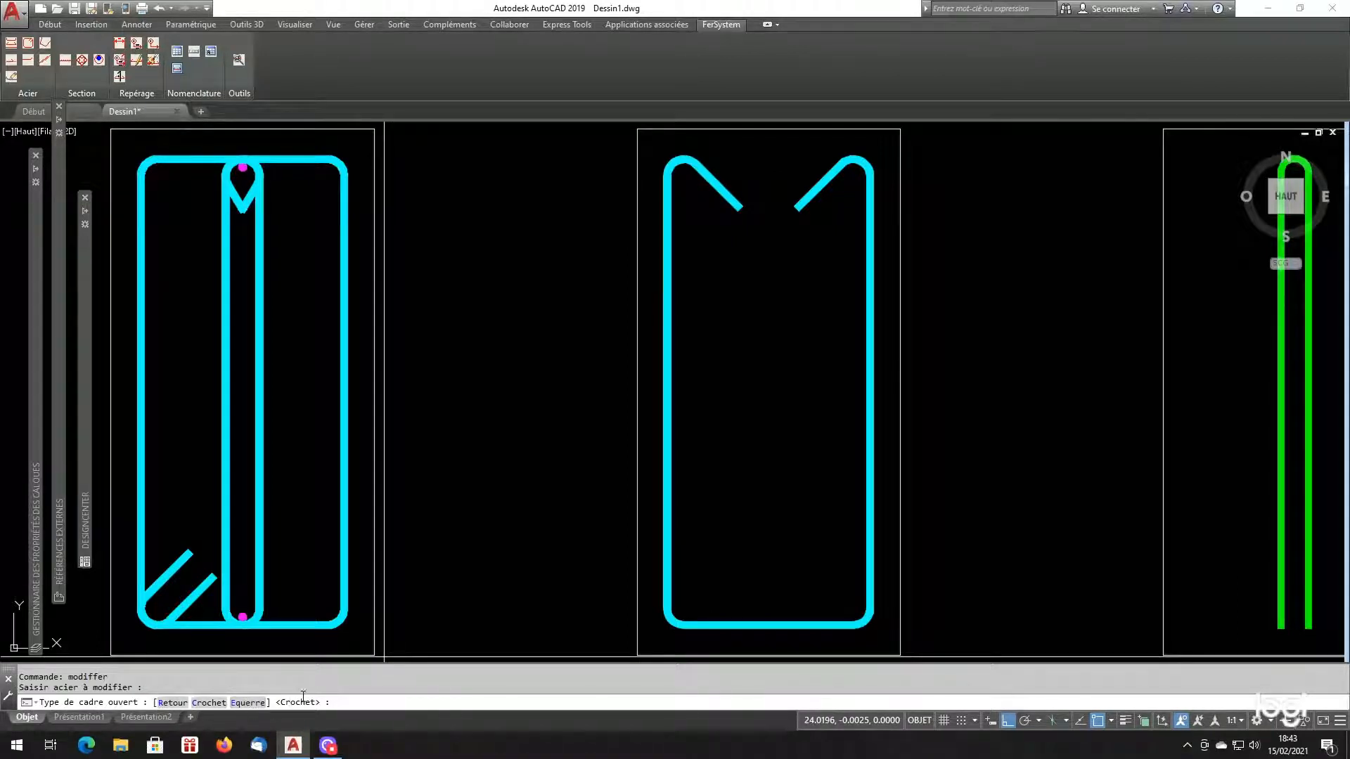
left_click(172, 703)
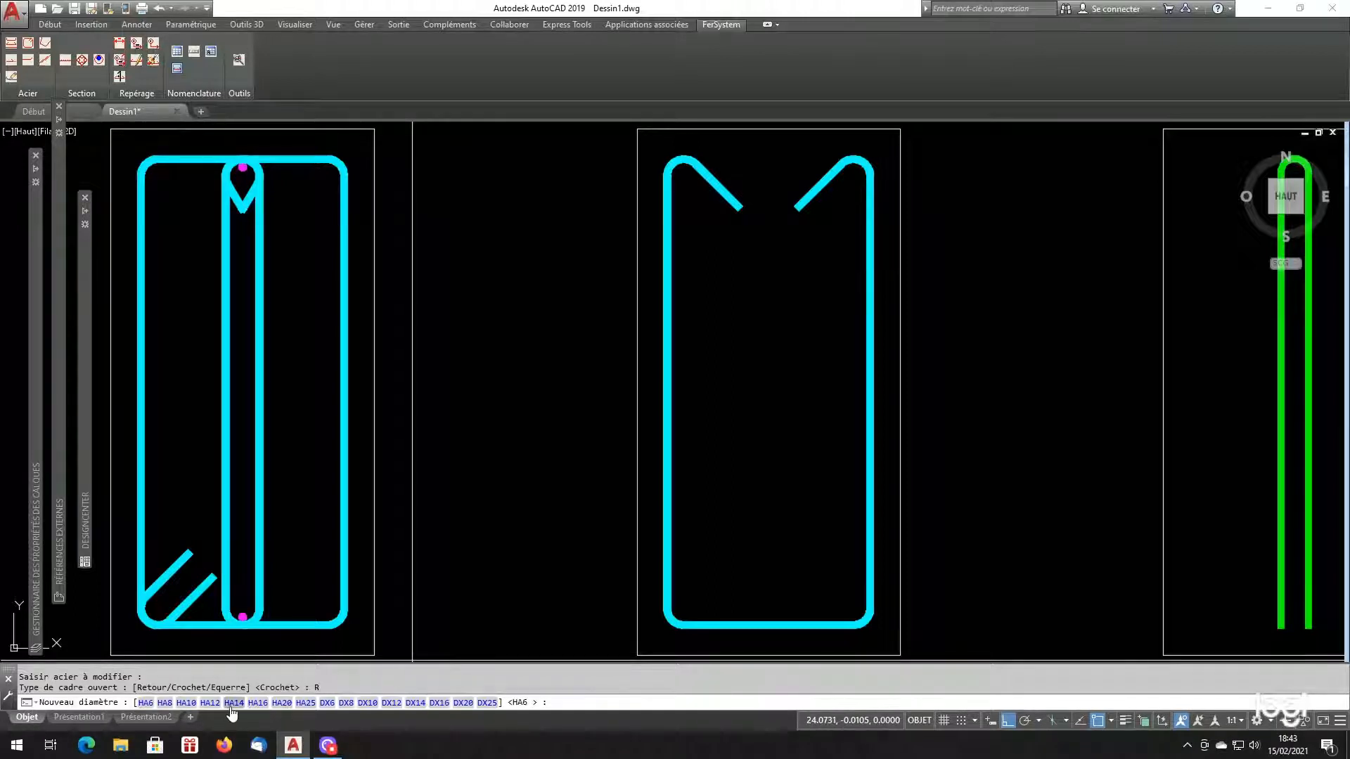
left_click(209, 703)
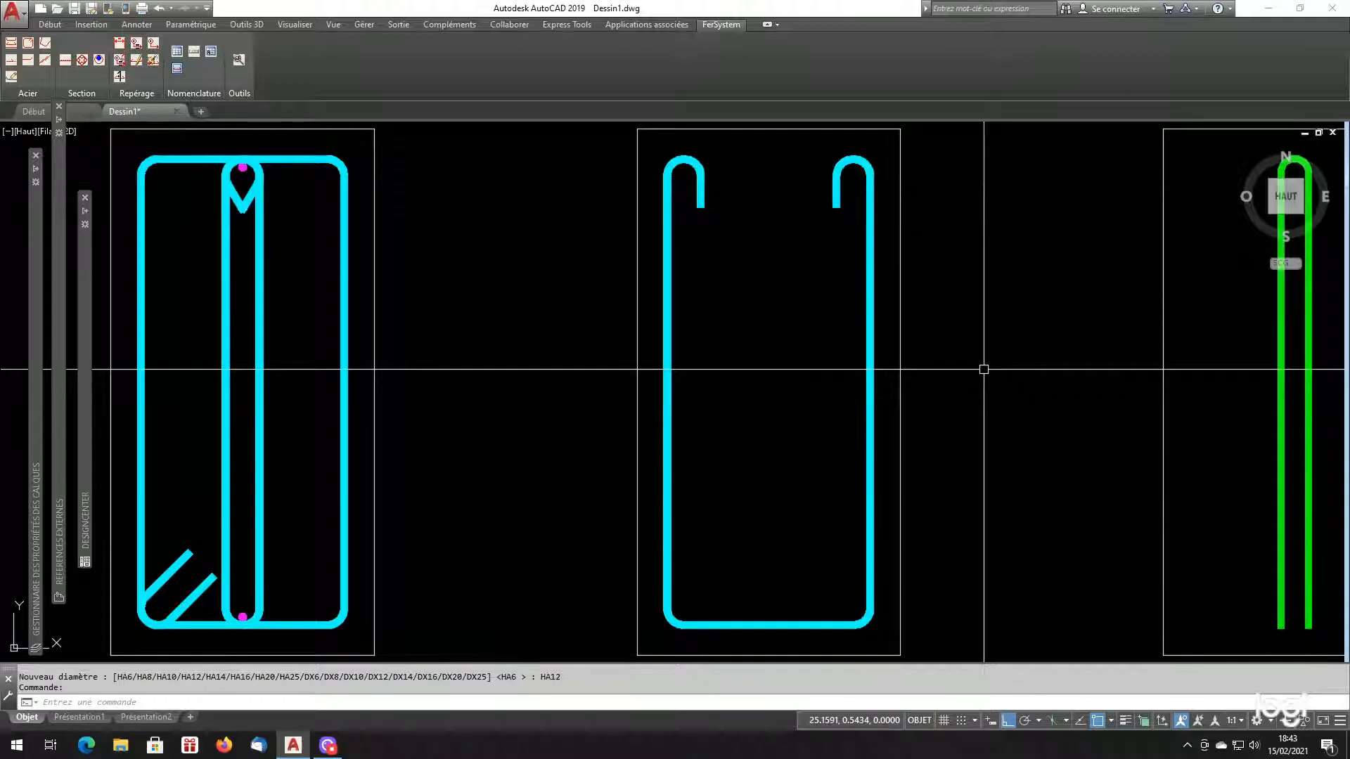
- Change the third cross-section's green hairpin bar to HA12, keeping the Intérieur quadrant and its end positions with the Point option
scroll(795, 368, "down", 5)
scroll(731, 365, "up", 4)
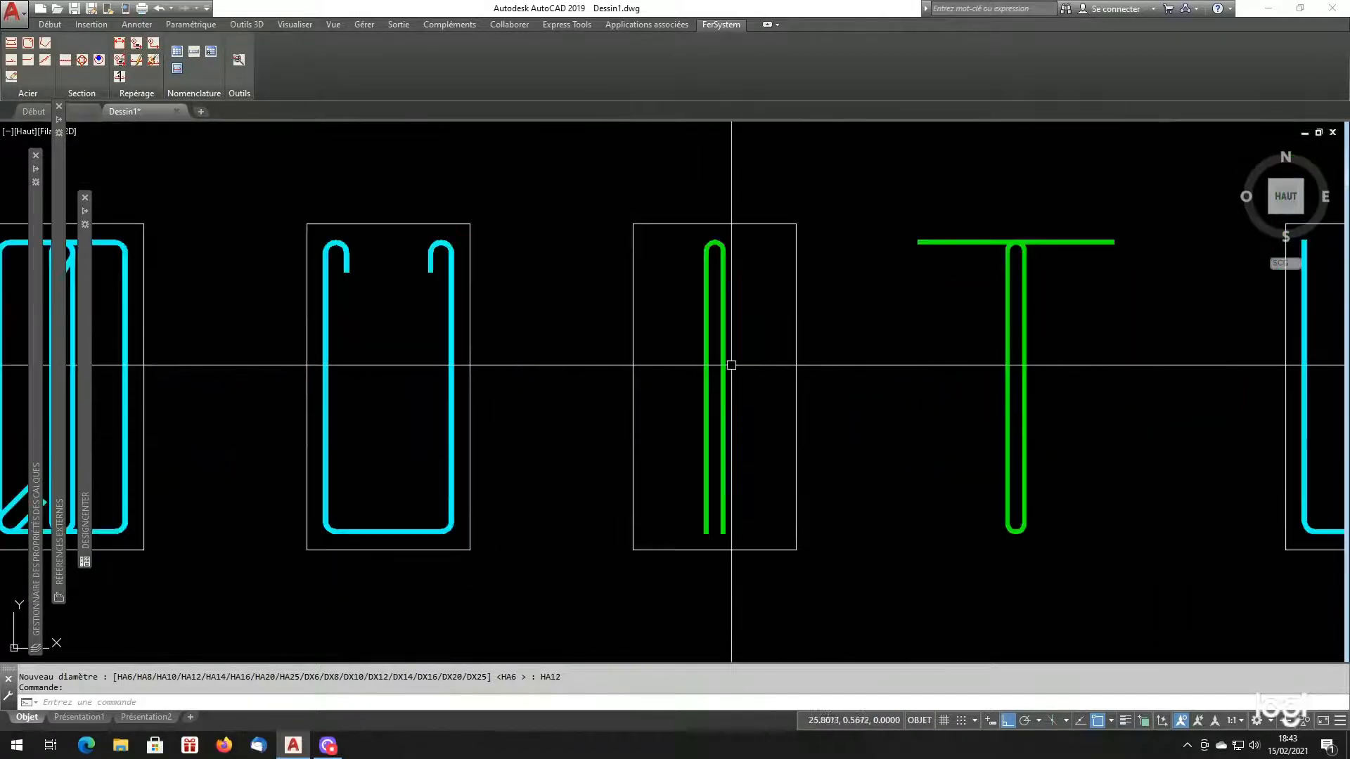
scroll(573, 334, "down", 3)
scroll(586, 332, "up", 3)
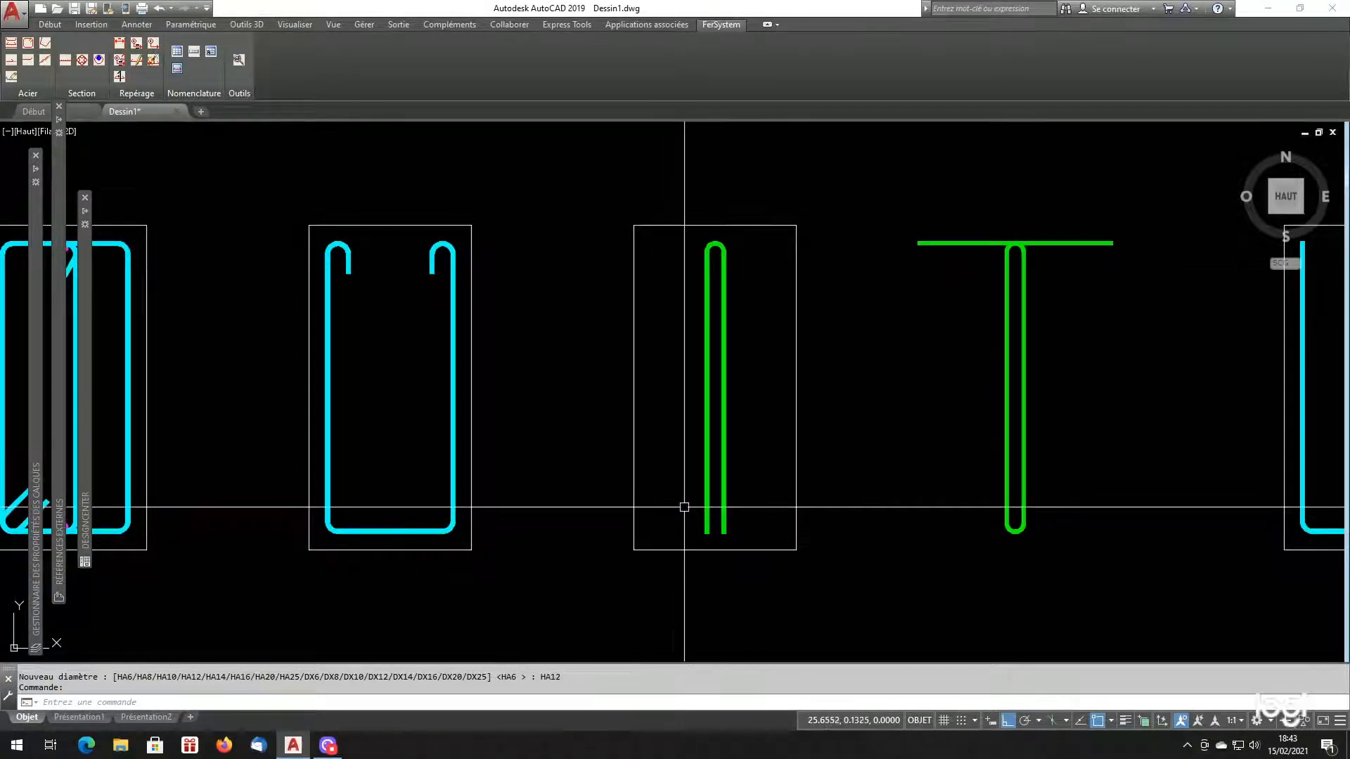
scroll(781, 438, "up", 2)
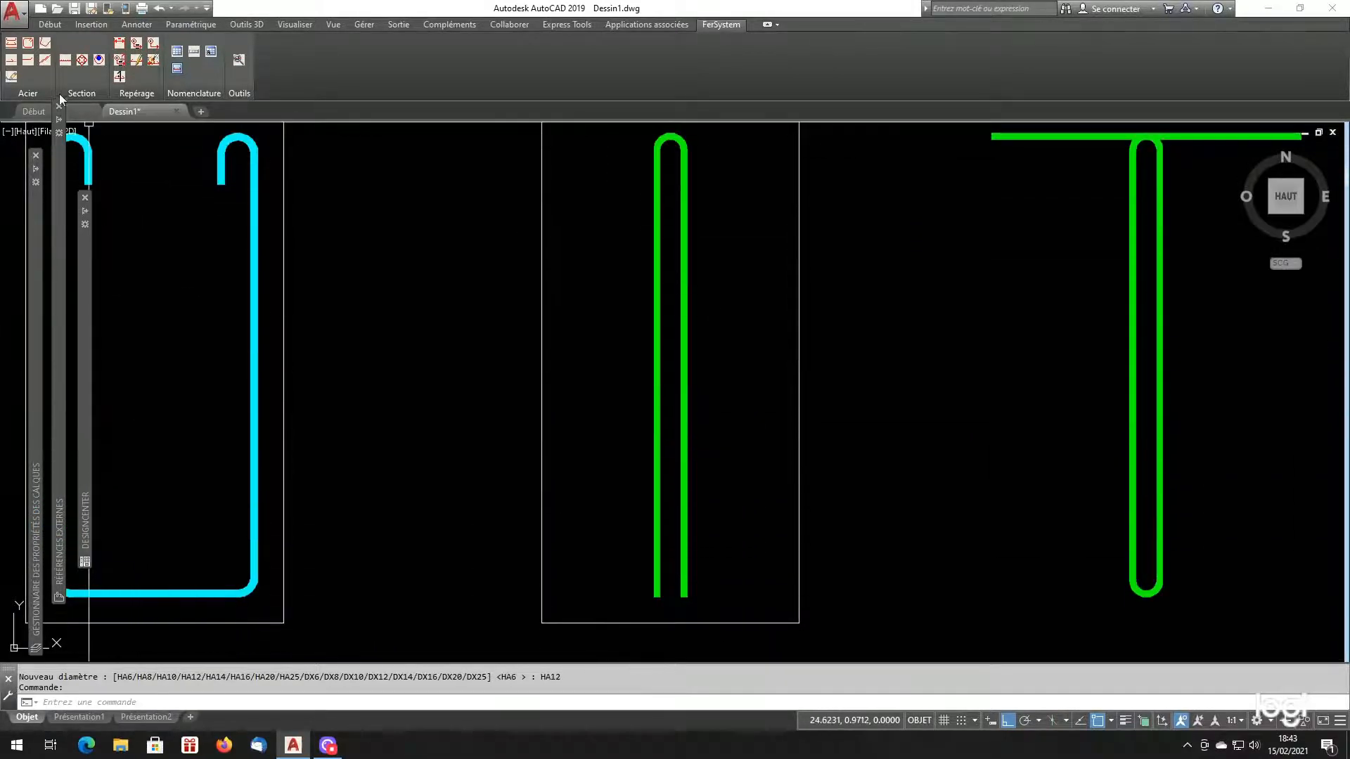
left_click(12, 77)
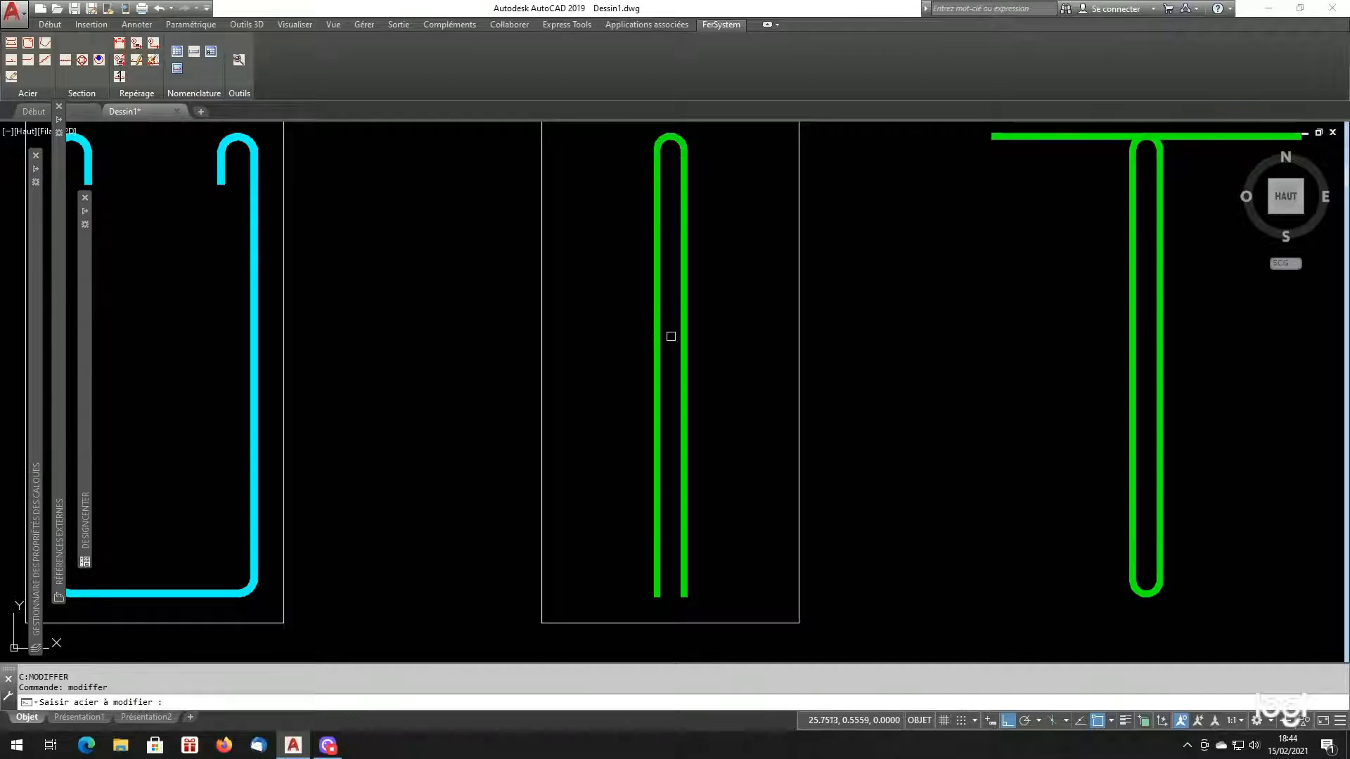
left_click(650, 341)
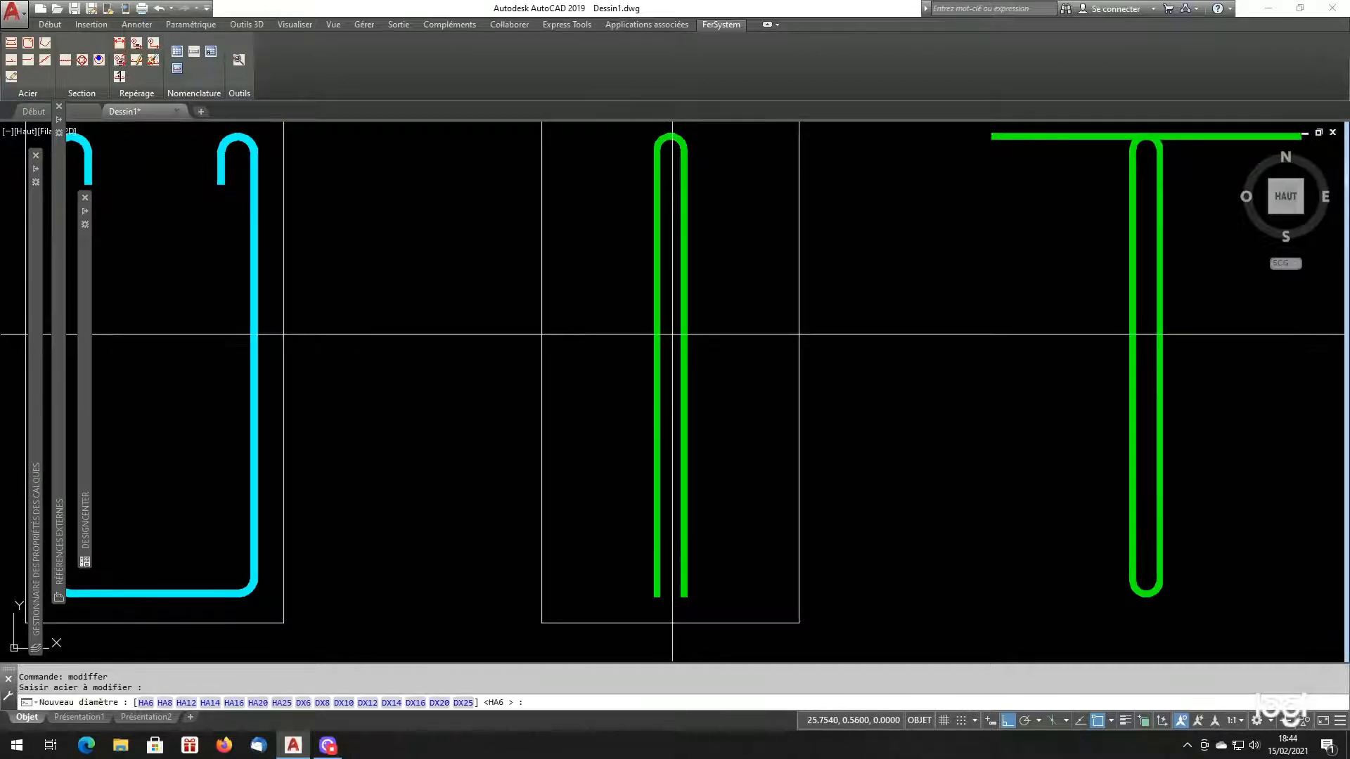
left_click(186, 702)
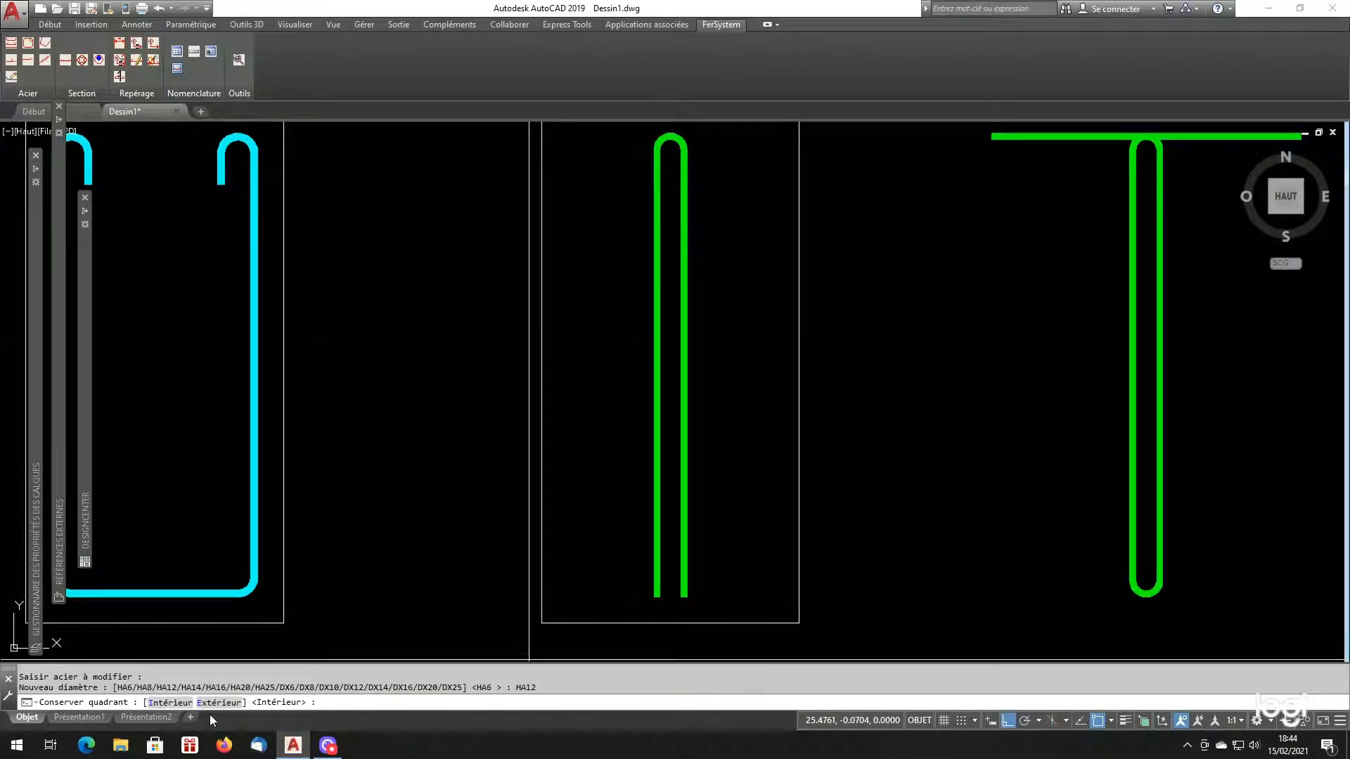
left_click(180, 702)
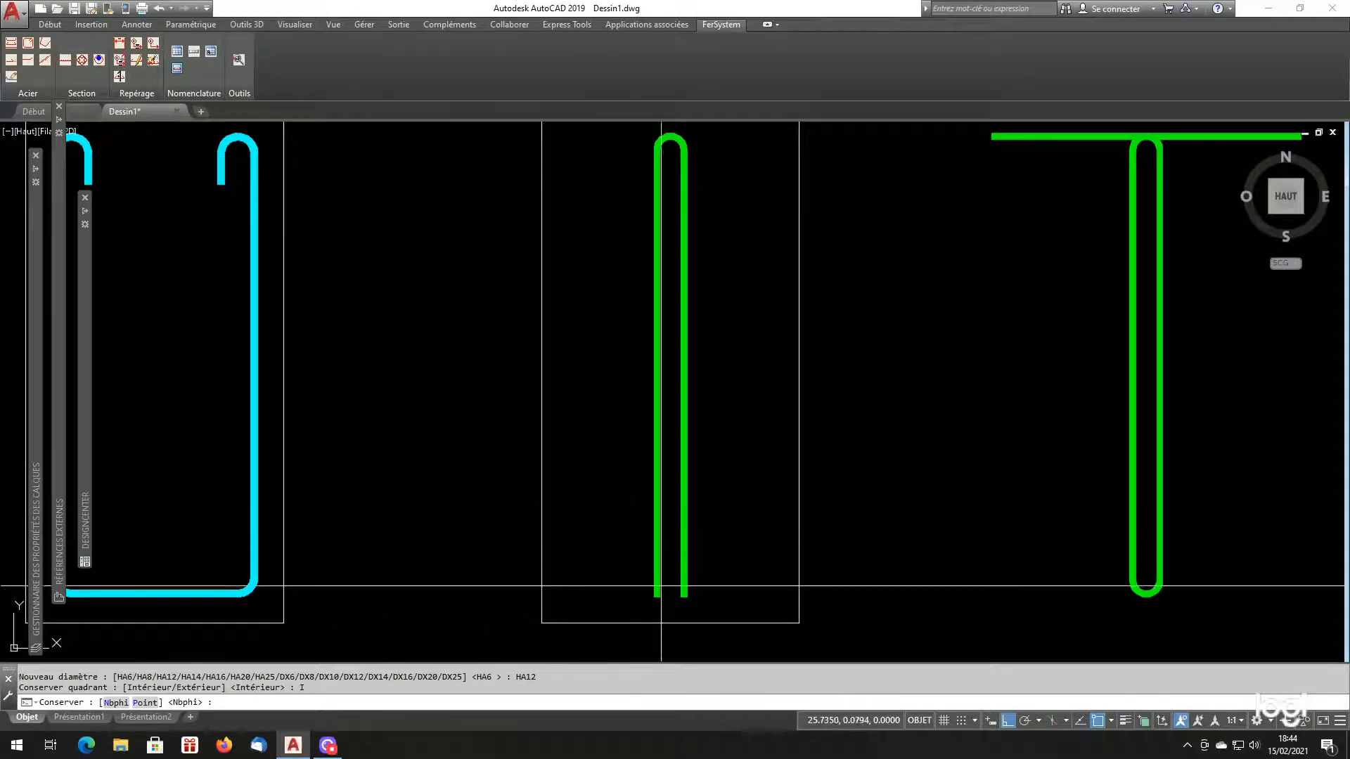
left_click(146, 703)
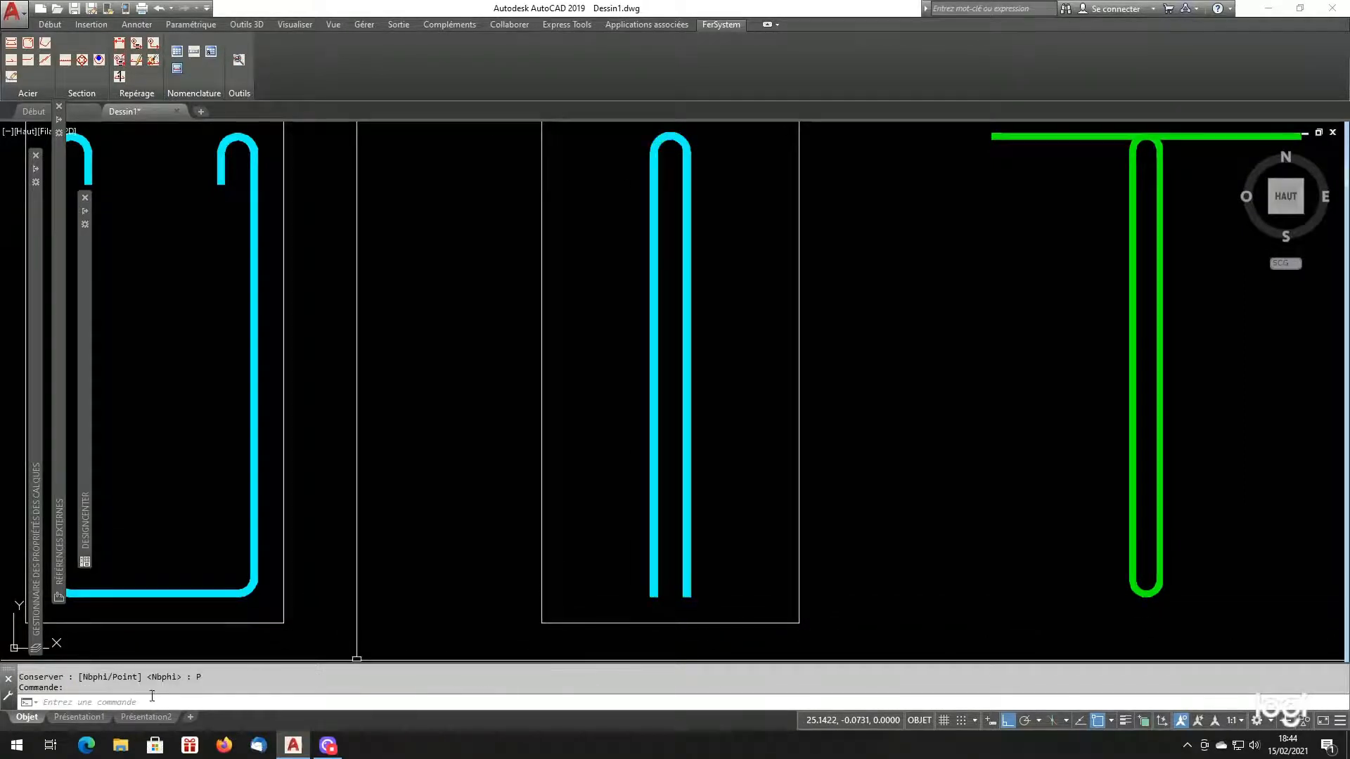
- Change the third cross-section's hairpin bar to HA14, keeping the Intérieur quadrant and the Nbphi option
scroll(676, 492, "down", 5)
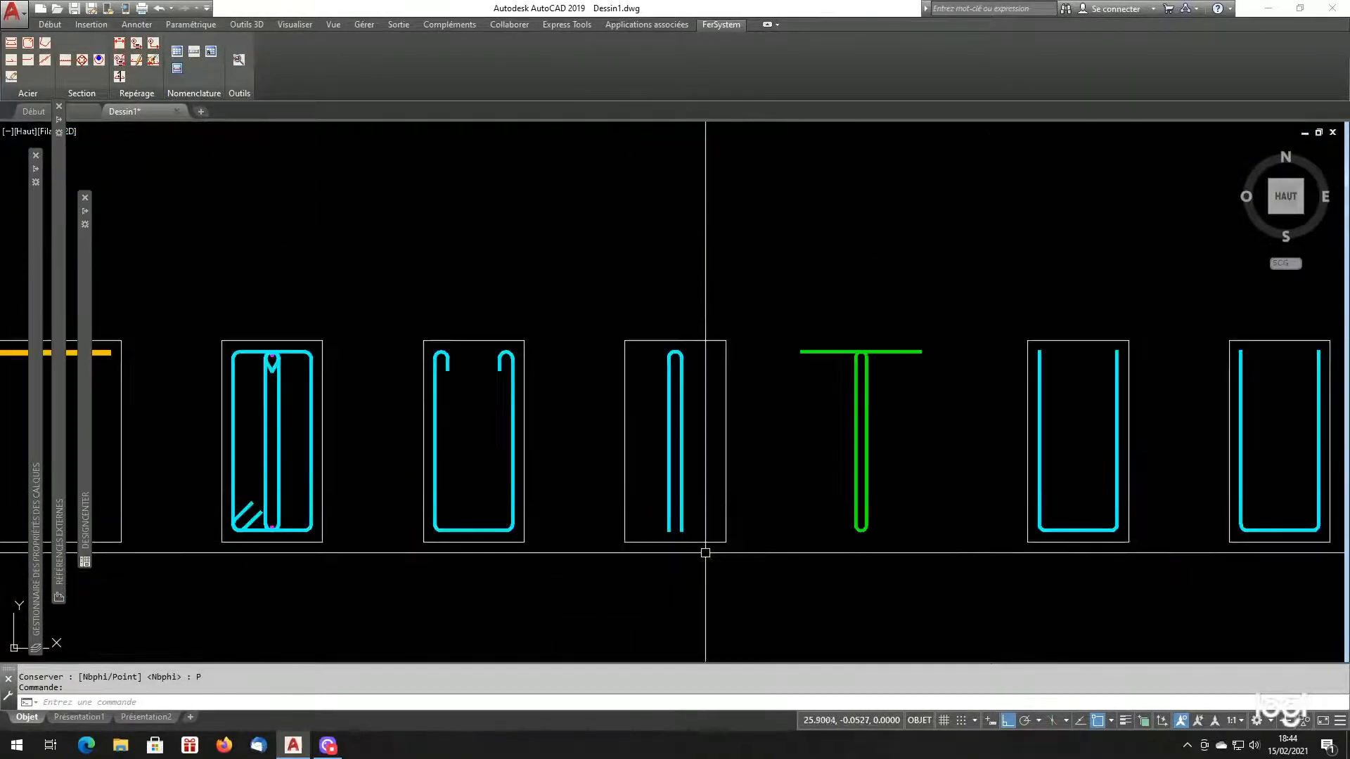
scroll(710, 521, "up", 3)
scroll(706, 444, "up", 3)
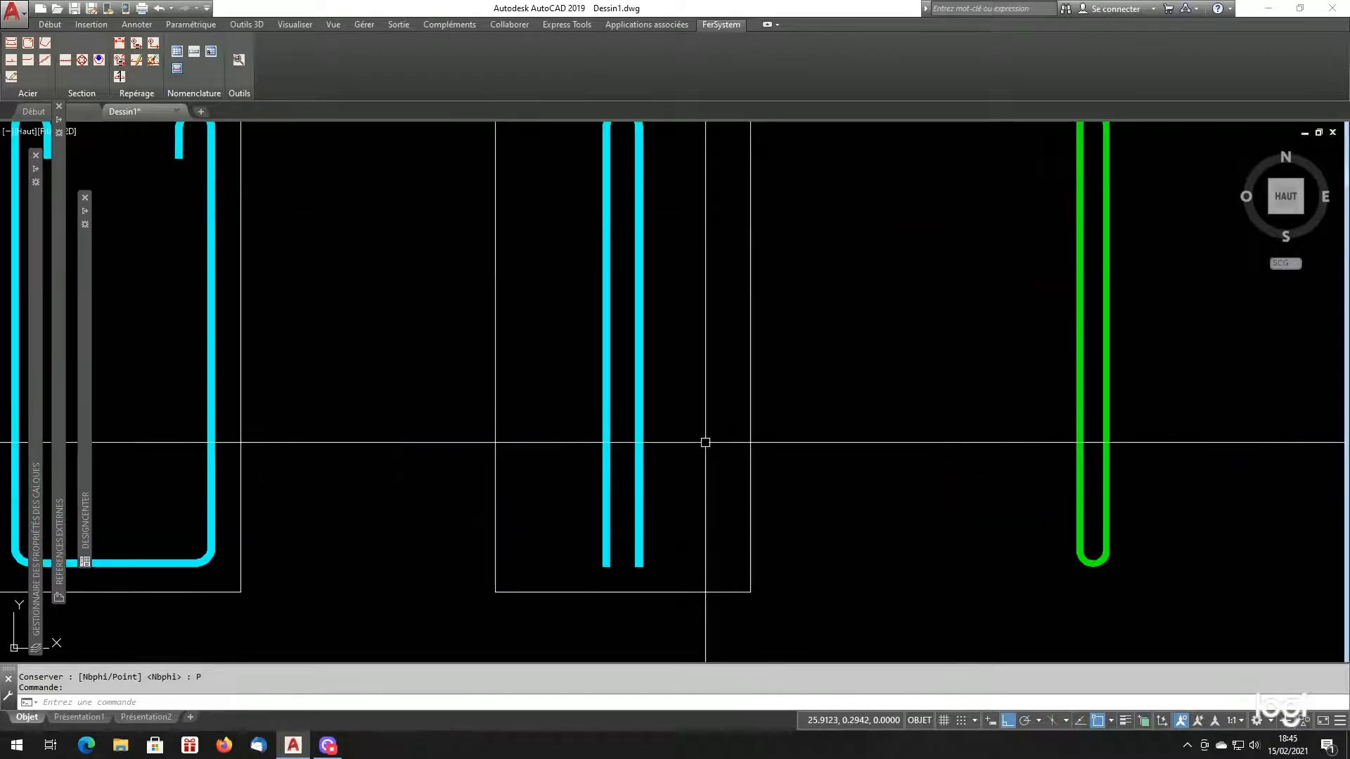
scroll(703, 364, "down", 3)
scroll(706, 360, "up", 2)
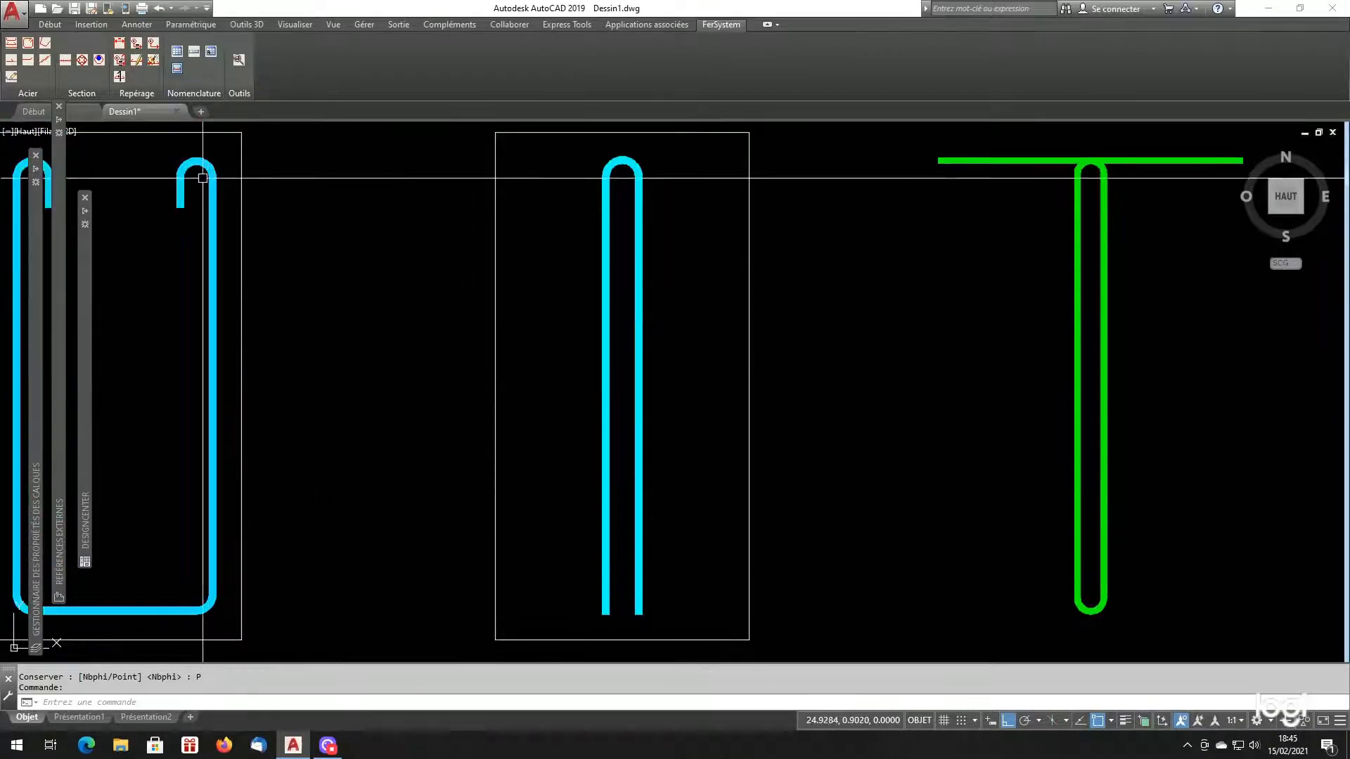
left_click(12, 77)
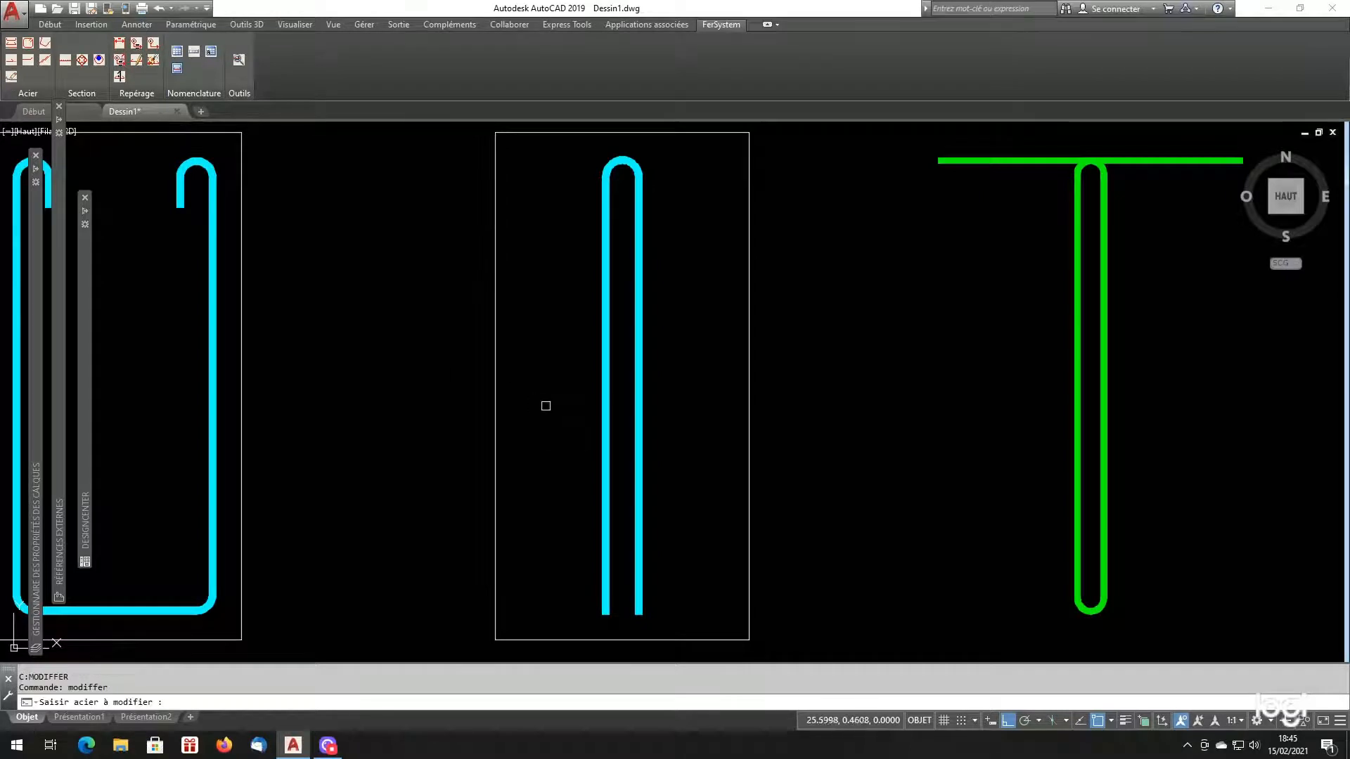
left_click(602, 415)
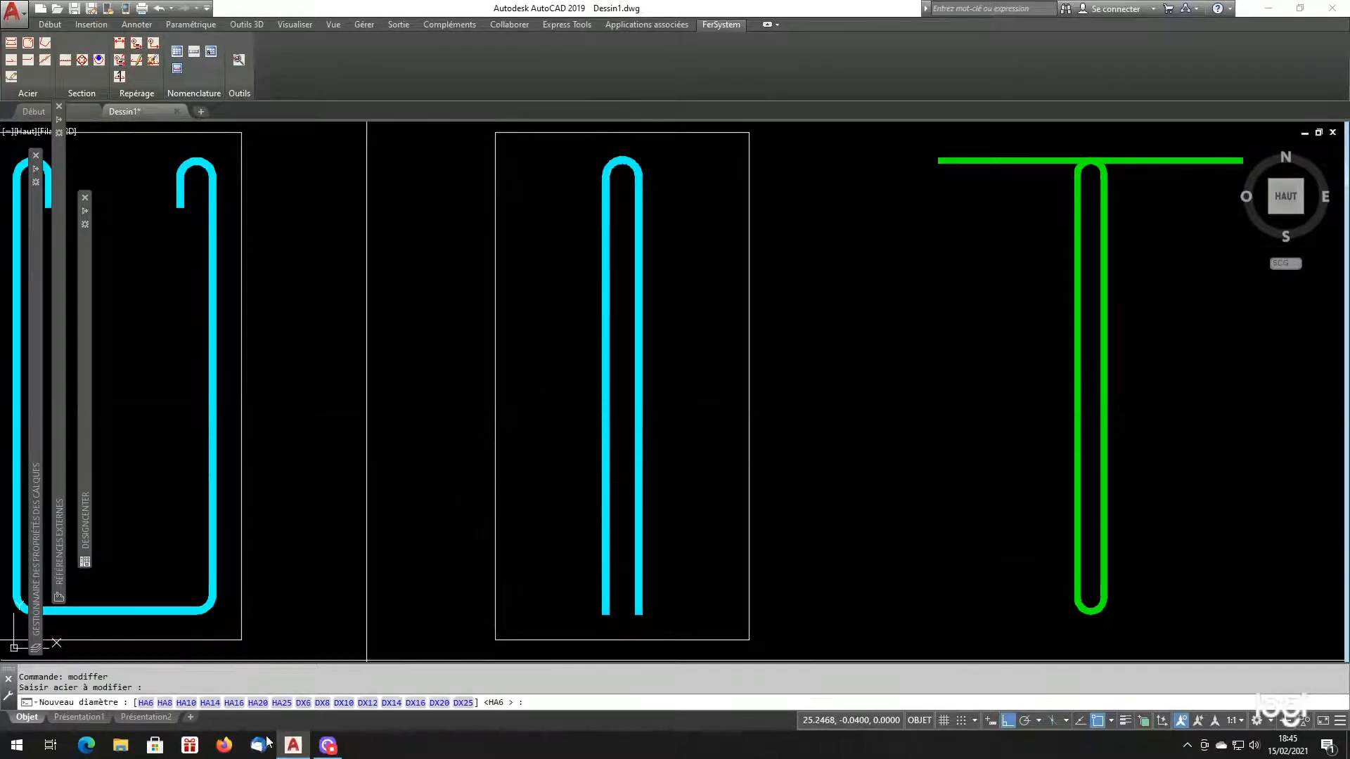
left_click(211, 702)
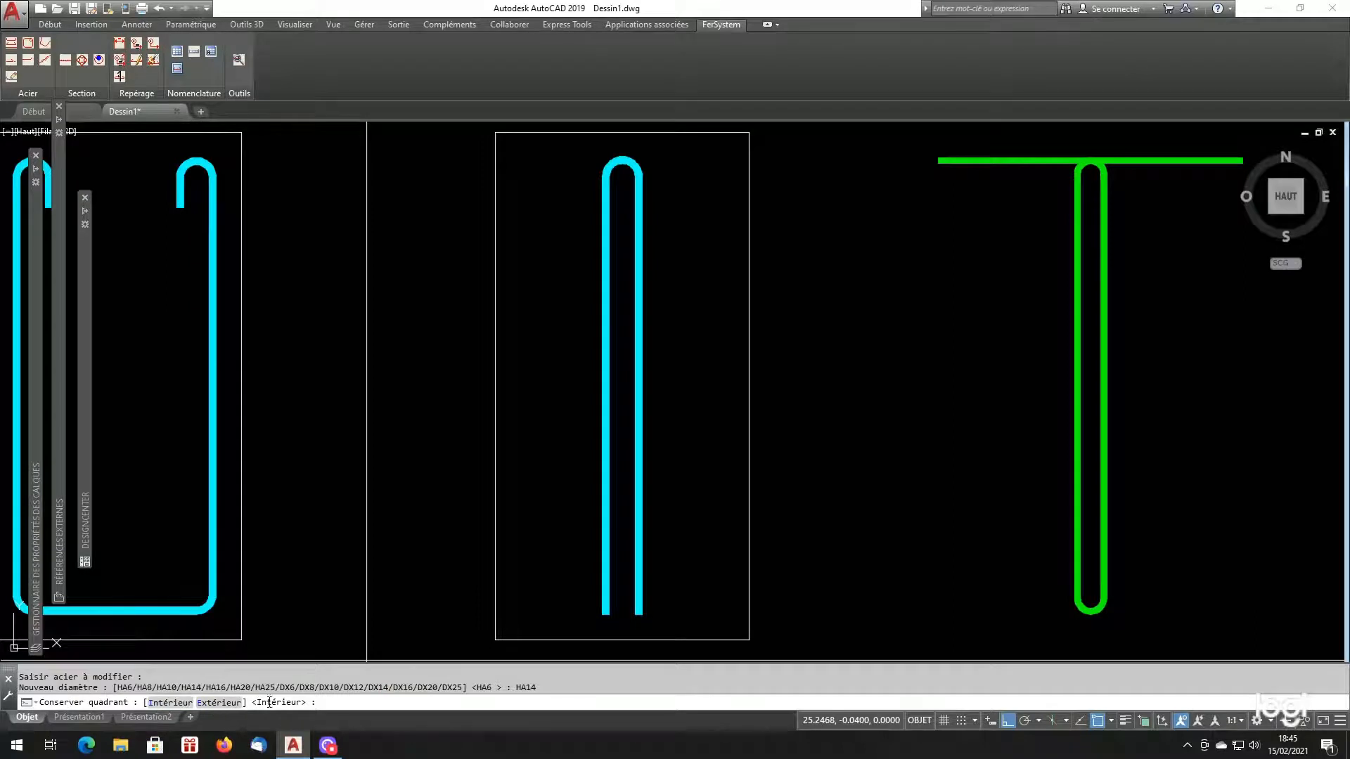
left_click(170, 703)
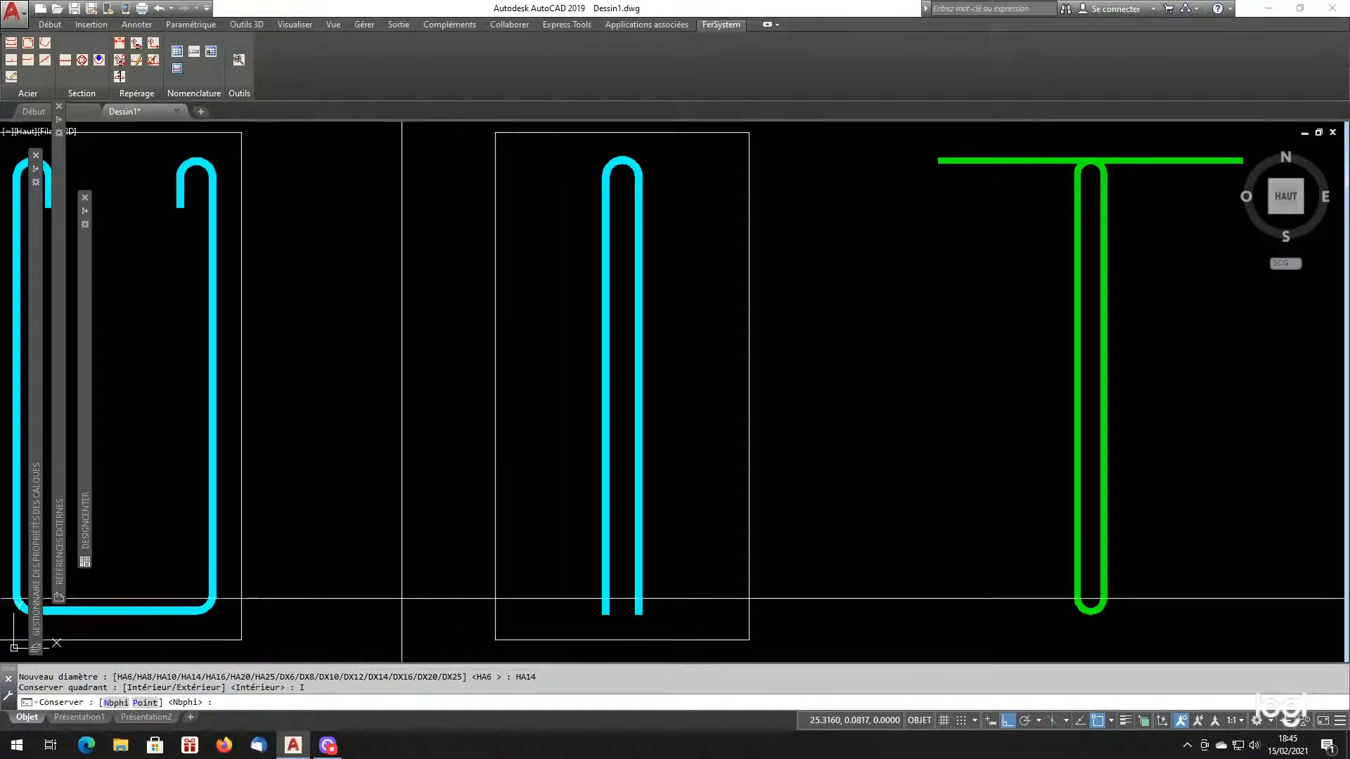
key("Return")
scroll(417, 533, "down", 3)
scroll(417, 533, "up", 2)
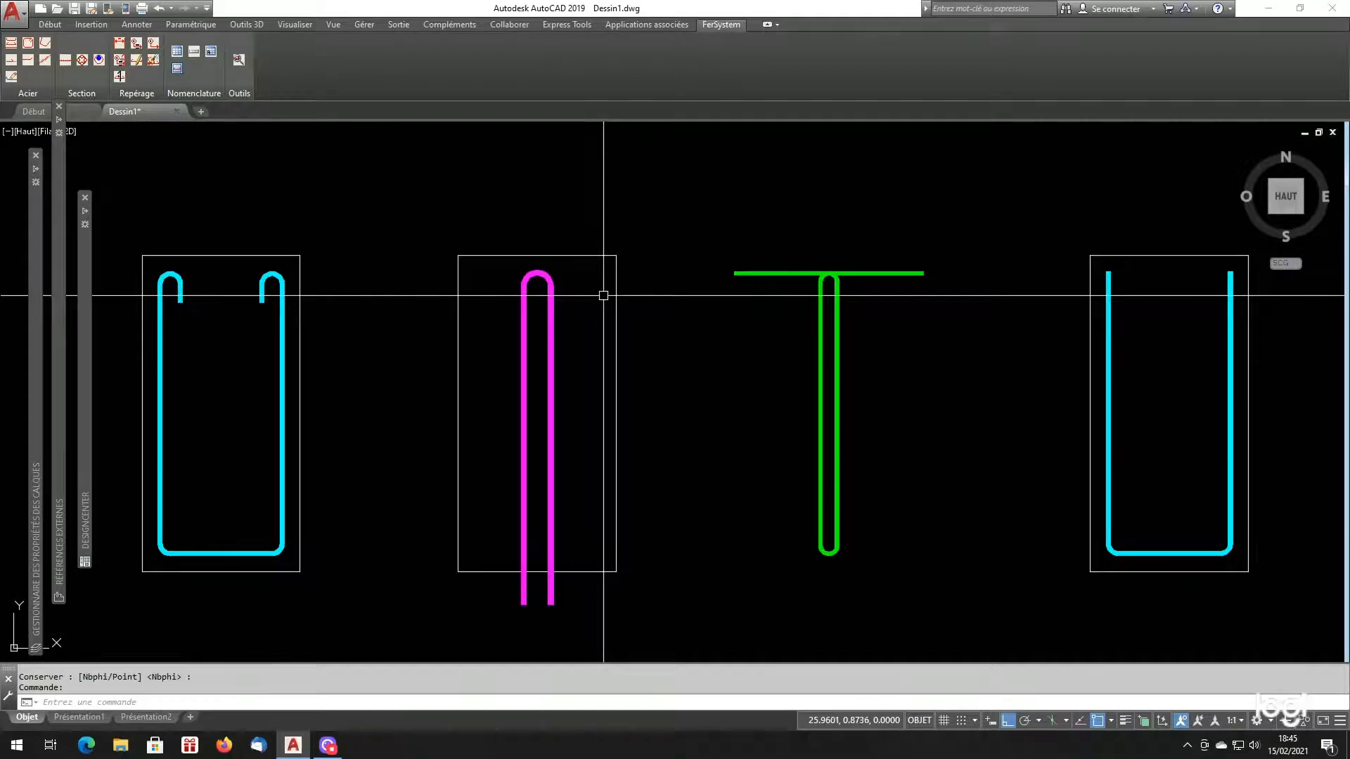
- Change the green T-shaped bar between the hairpin and U-stirrup sections to HA12, keeping the Intérieur quadrant
scroll(723, 317, "down", 4)
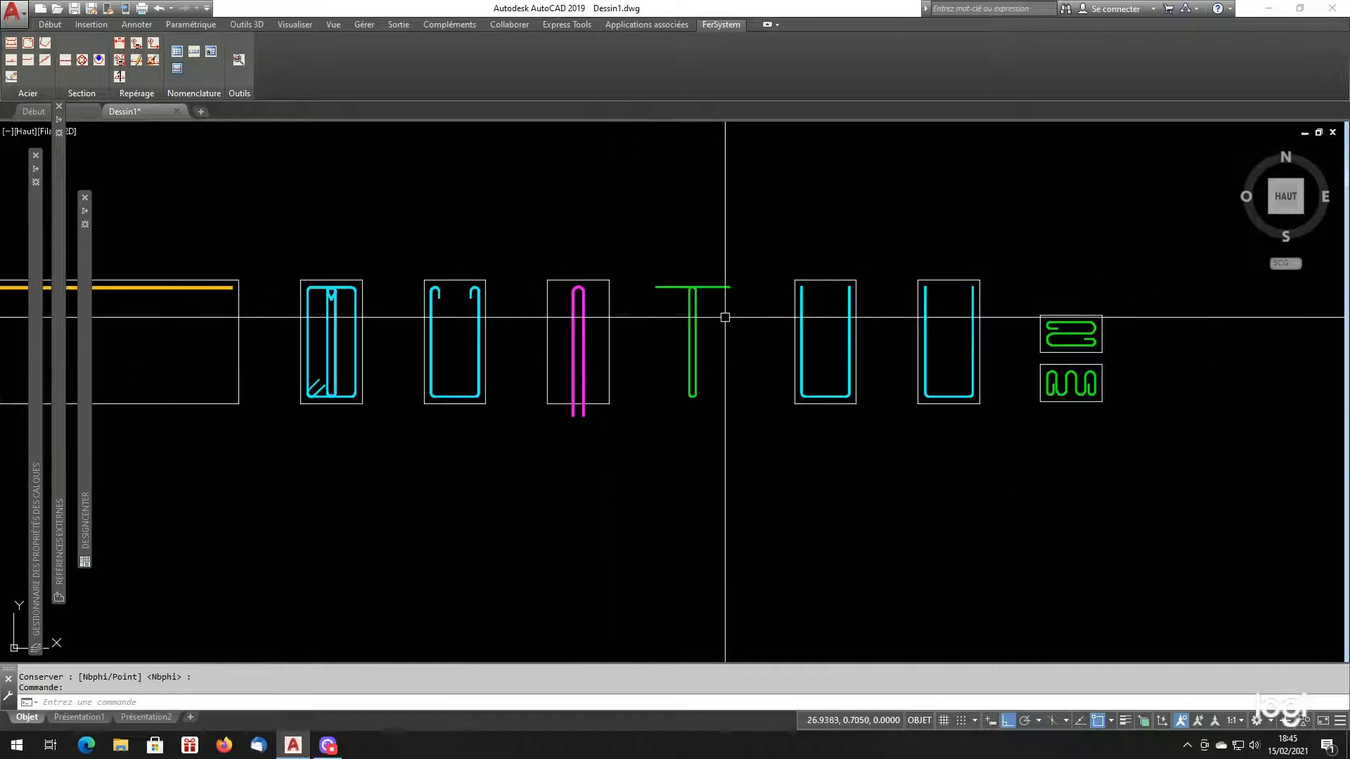
scroll(723, 317, "up", 4)
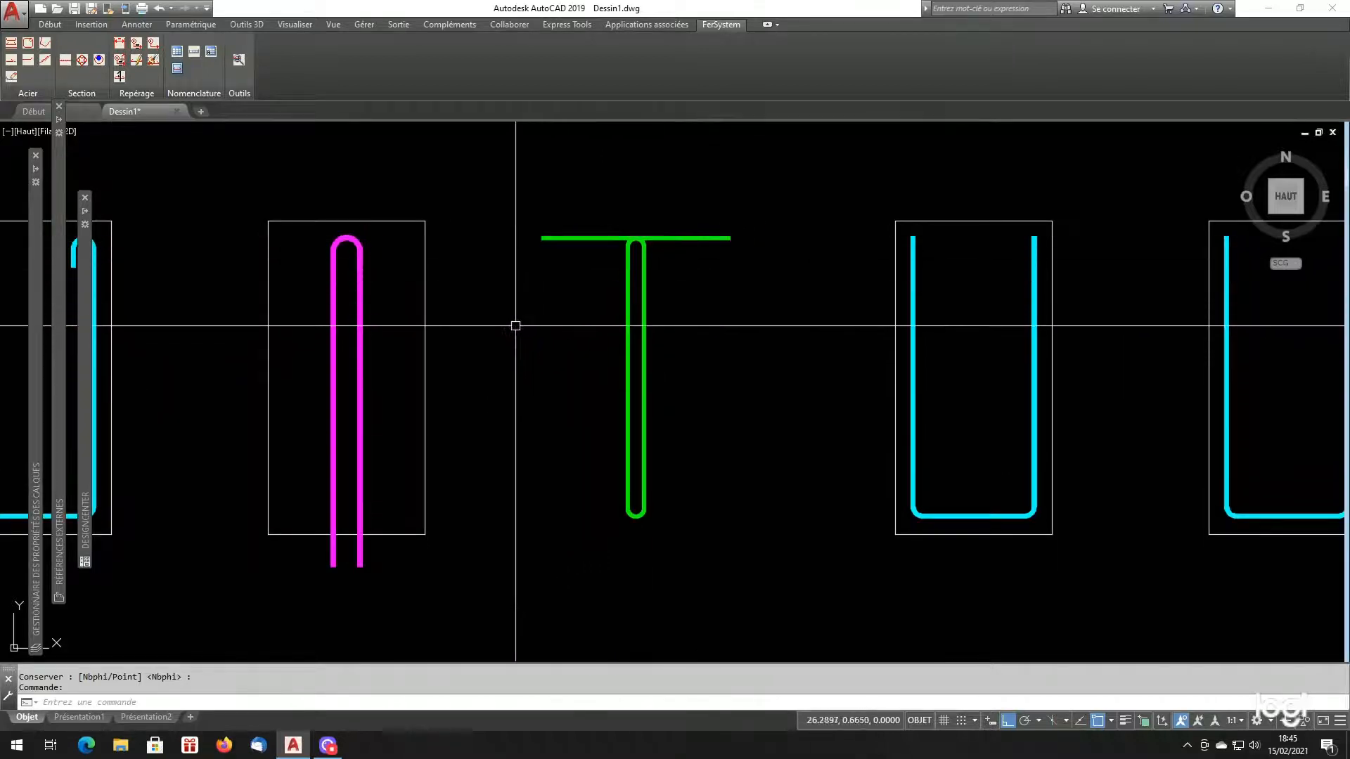
scroll(647, 310, "down", 3)
scroll(430, 306, "up", 2)
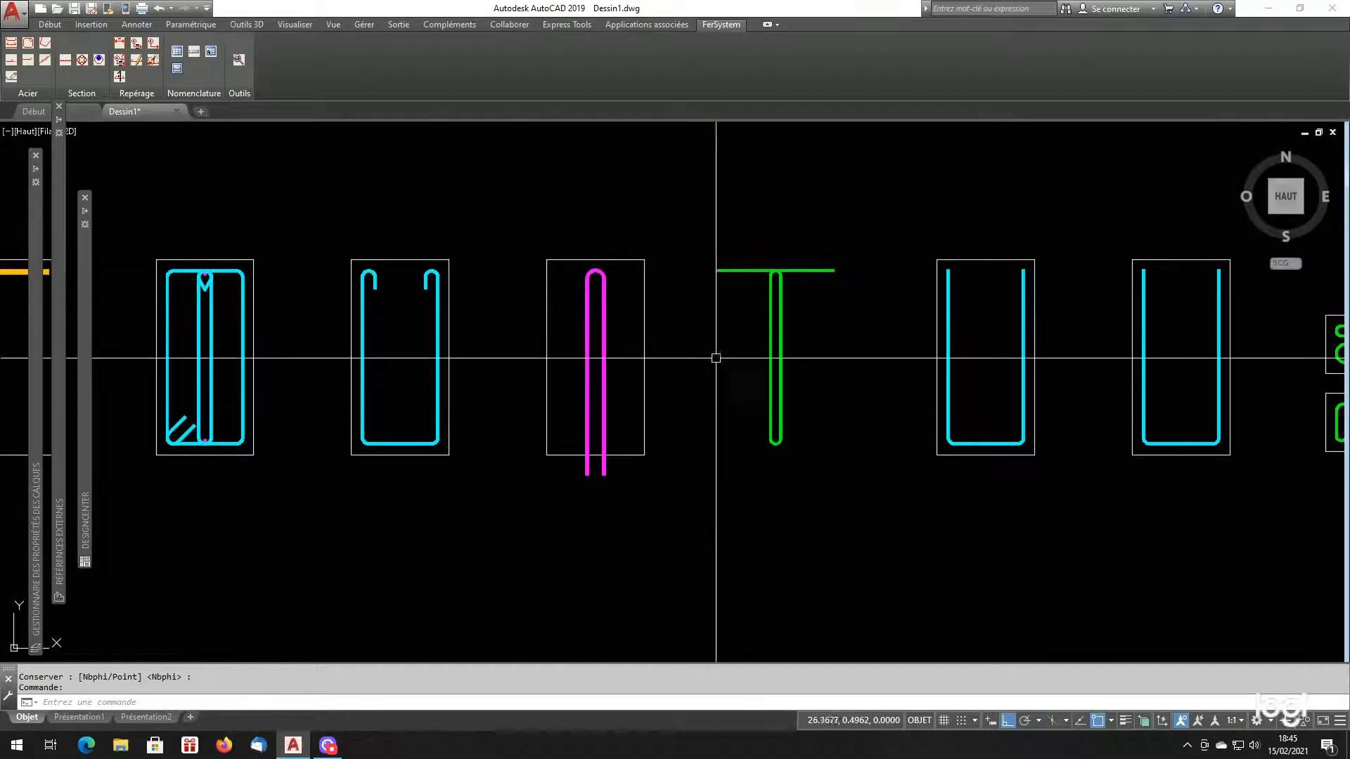
scroll(865, 326, "up", 2)
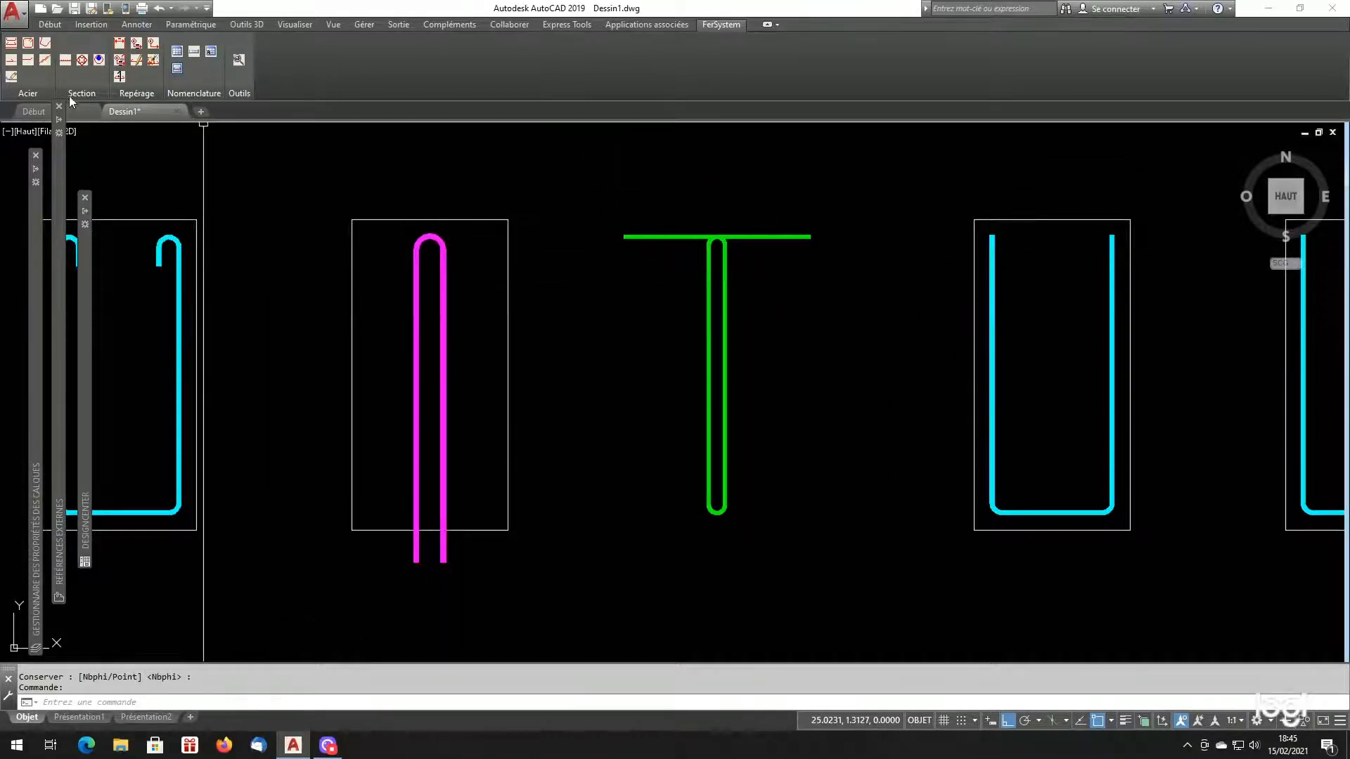
left_click(10, 78)
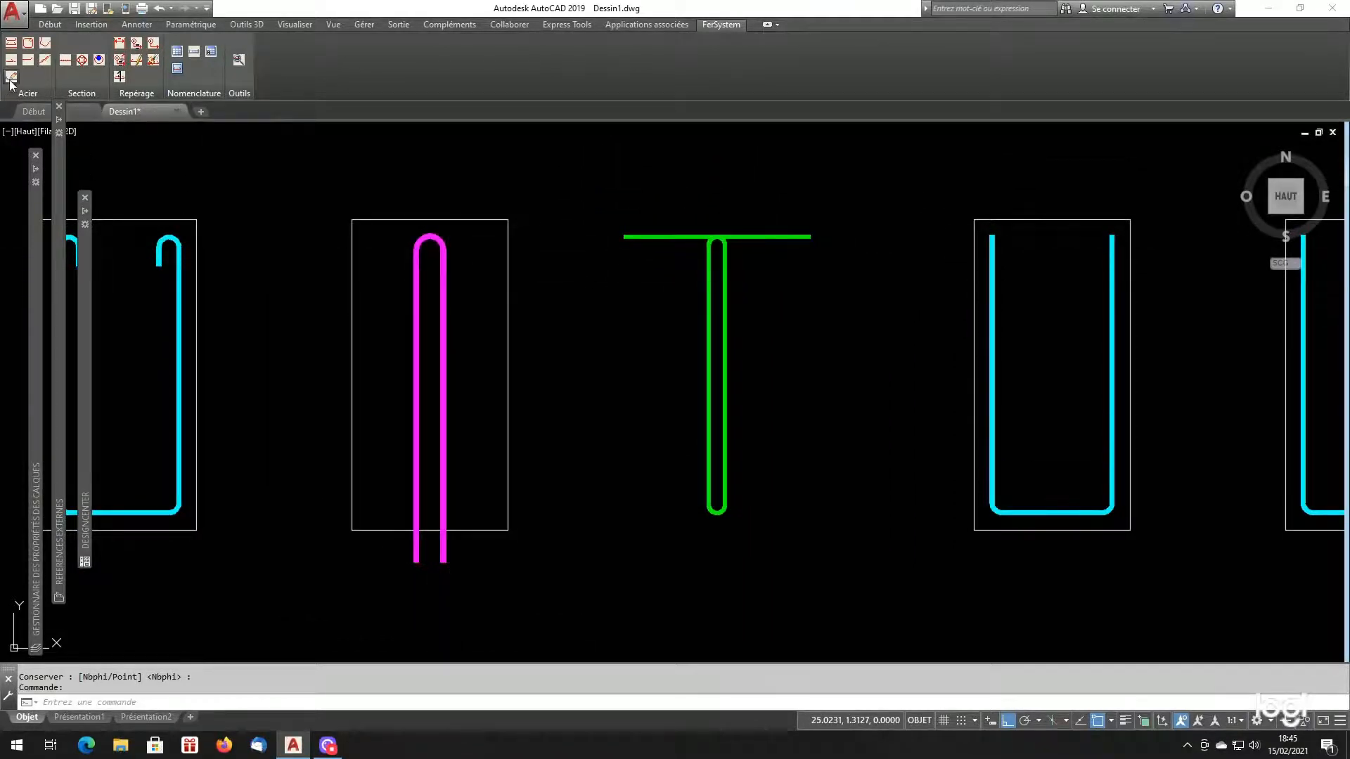
left_click(740, 233)
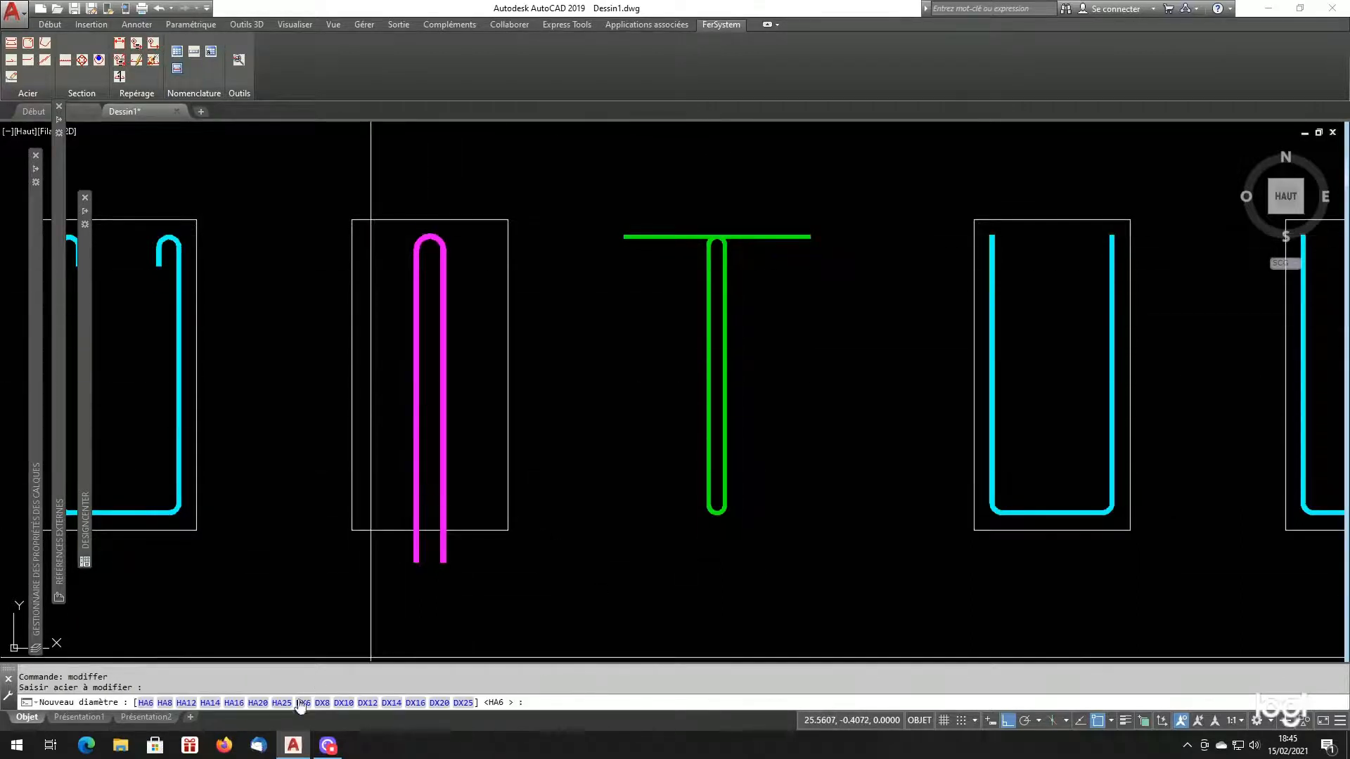
left_click(187, 702)
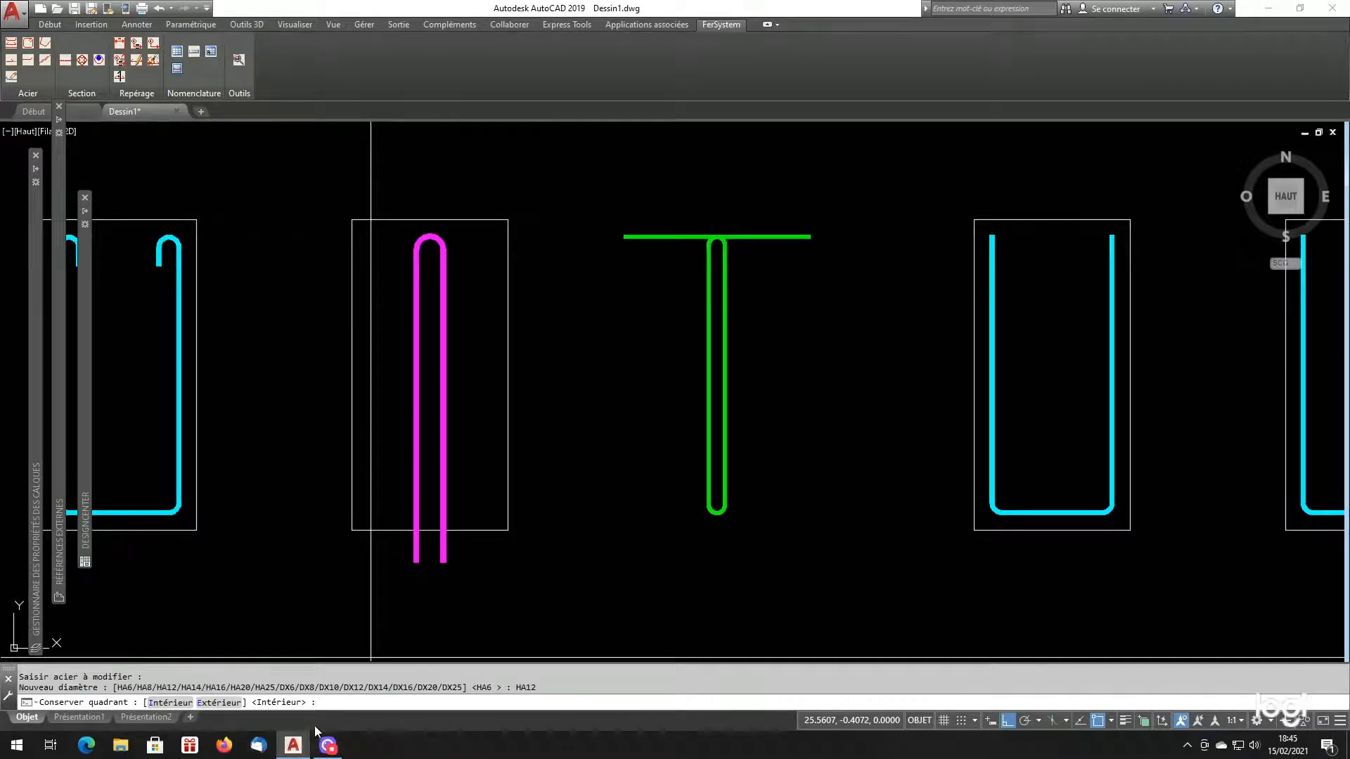
left_click(164, 702)
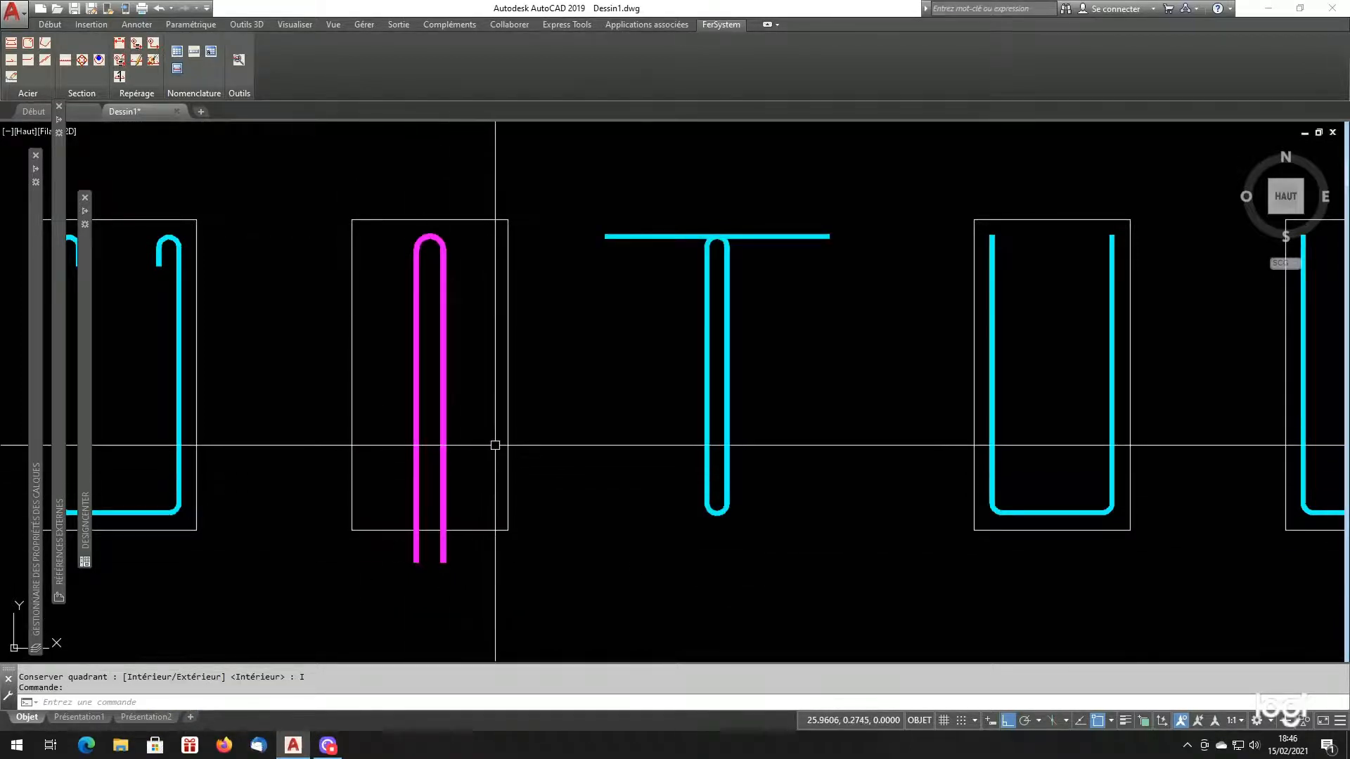
scroll(702, 377, "down", 5)
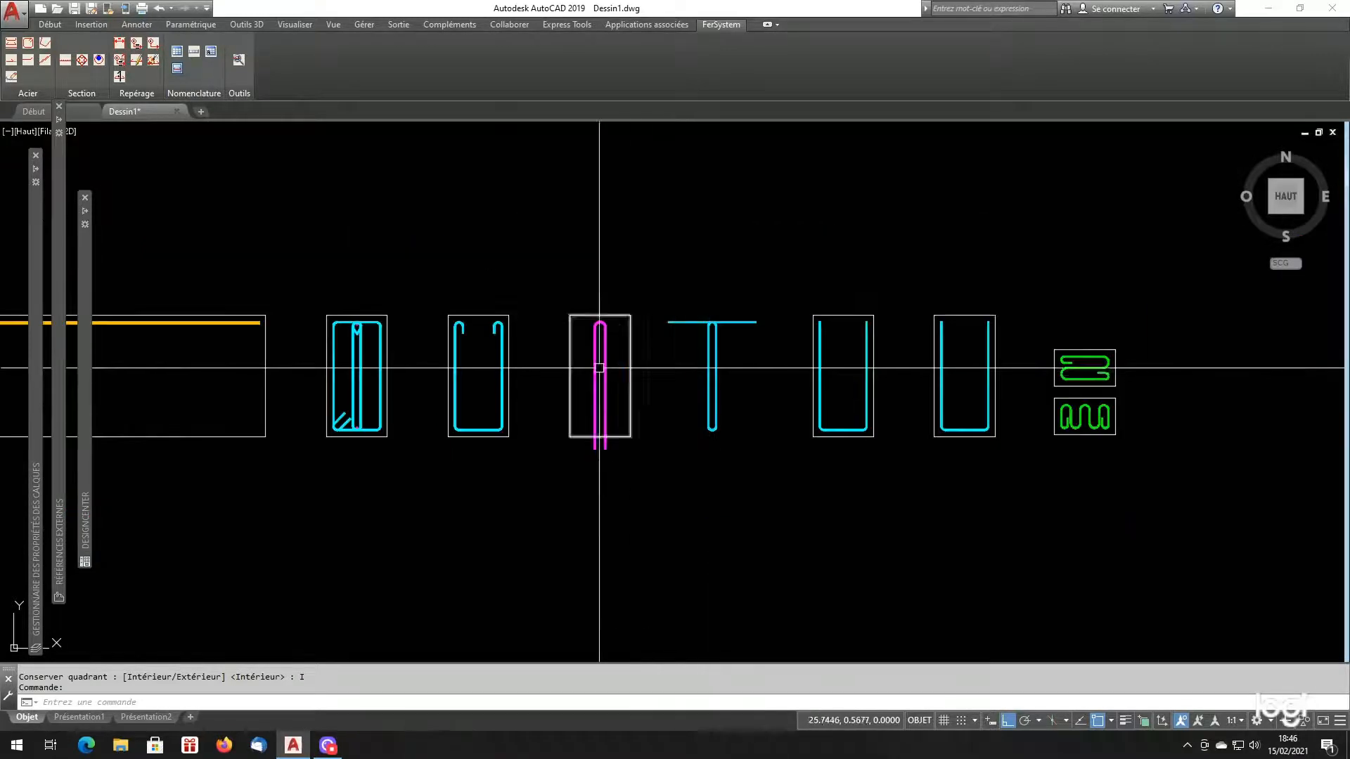
scroll(313, 326, "up", 3)
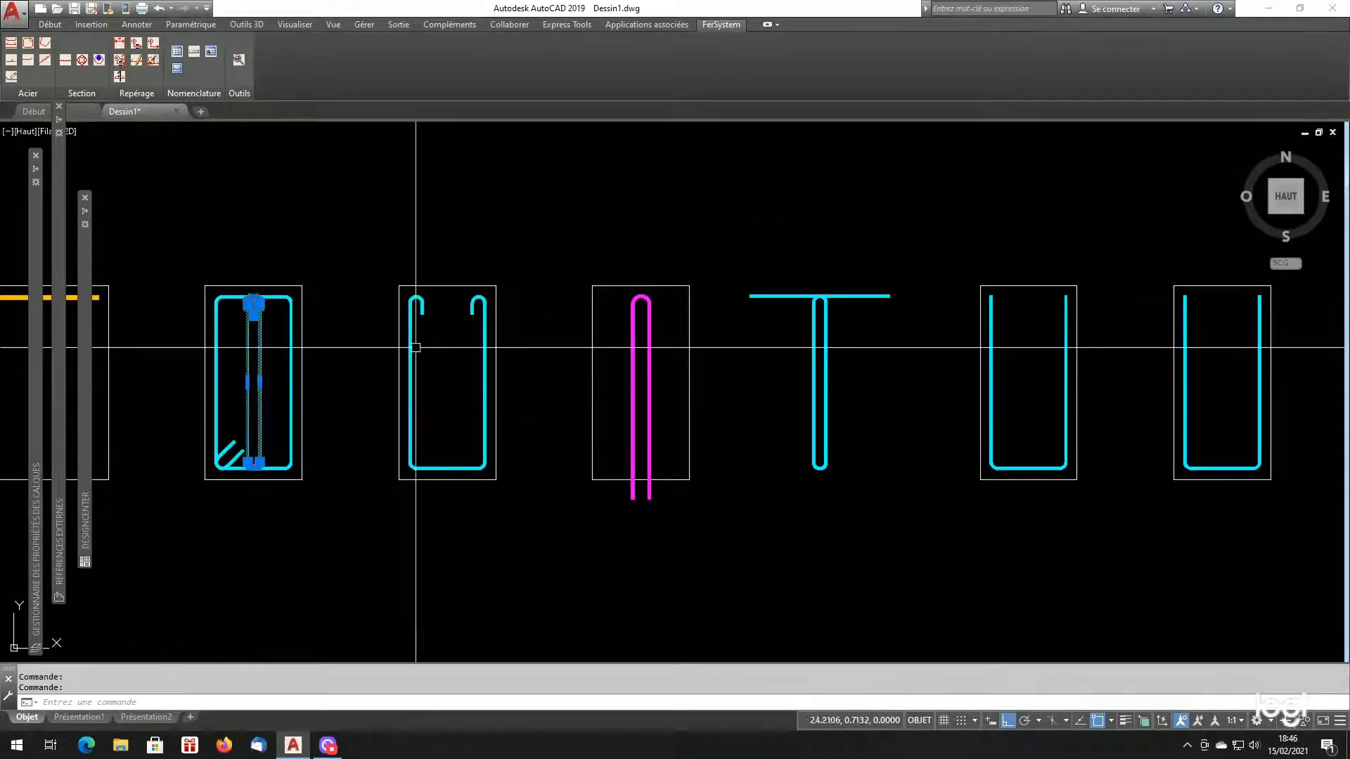
key("Escape")
scroll(711, 368, "down", 2)
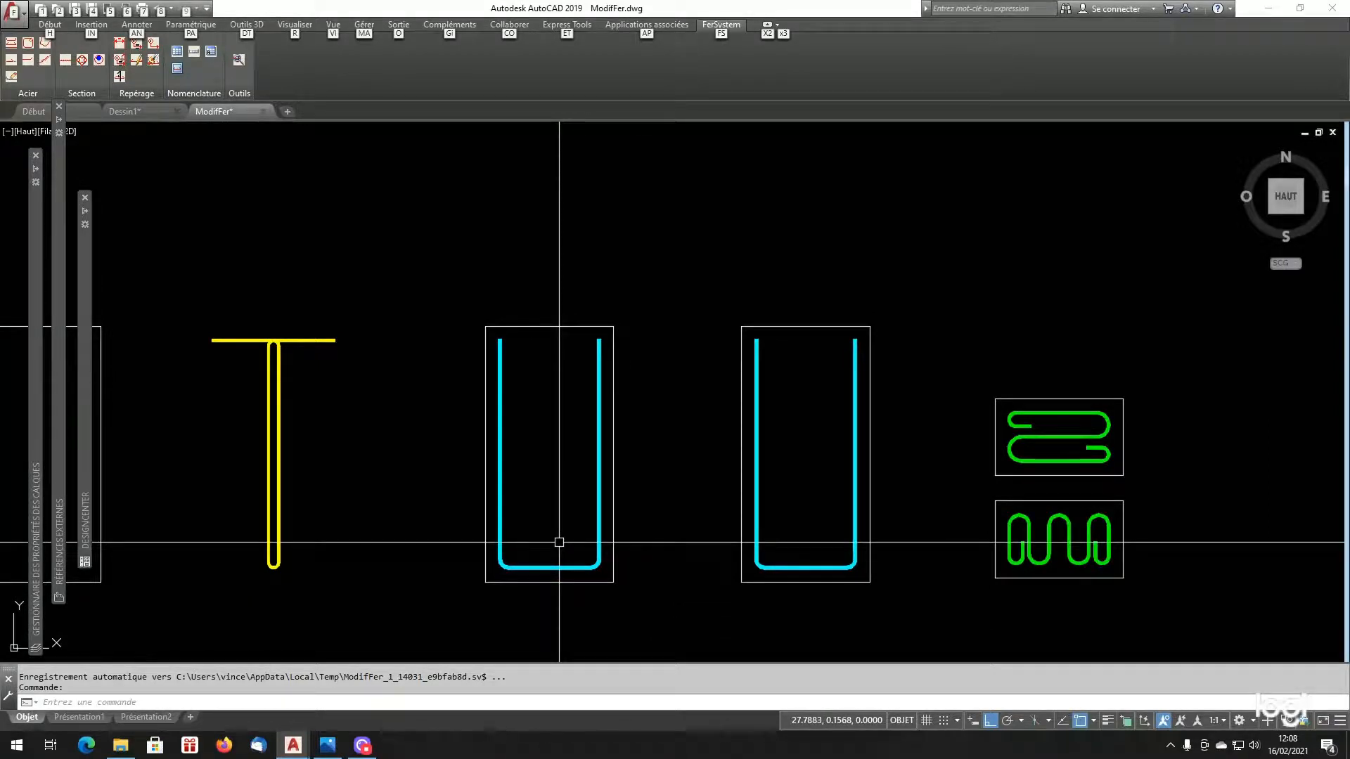
- Modify the first cyan U-shaped bar to 20 return diameters, chair type chaisU and diameter HA14, keeping the Extérieur quadrant
left_click(723, 27)
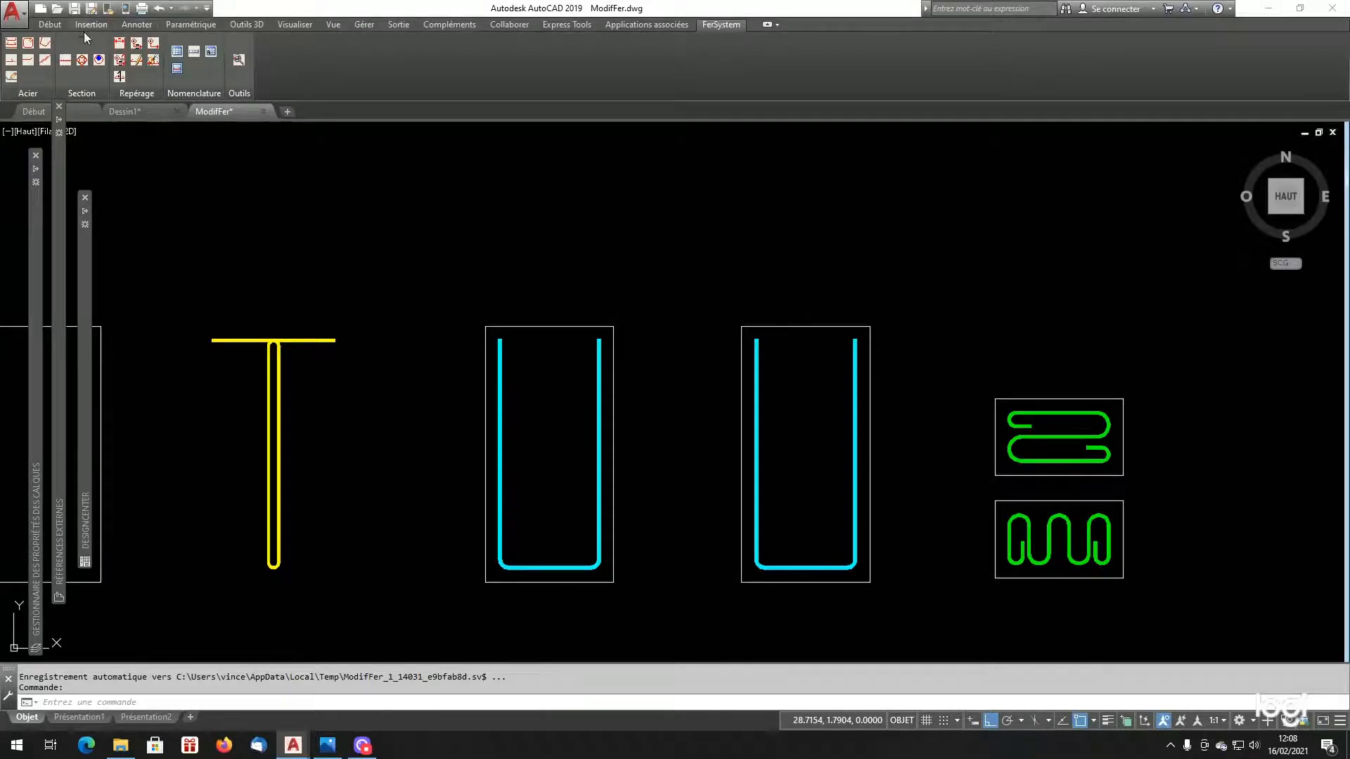
left_click(11, 76)
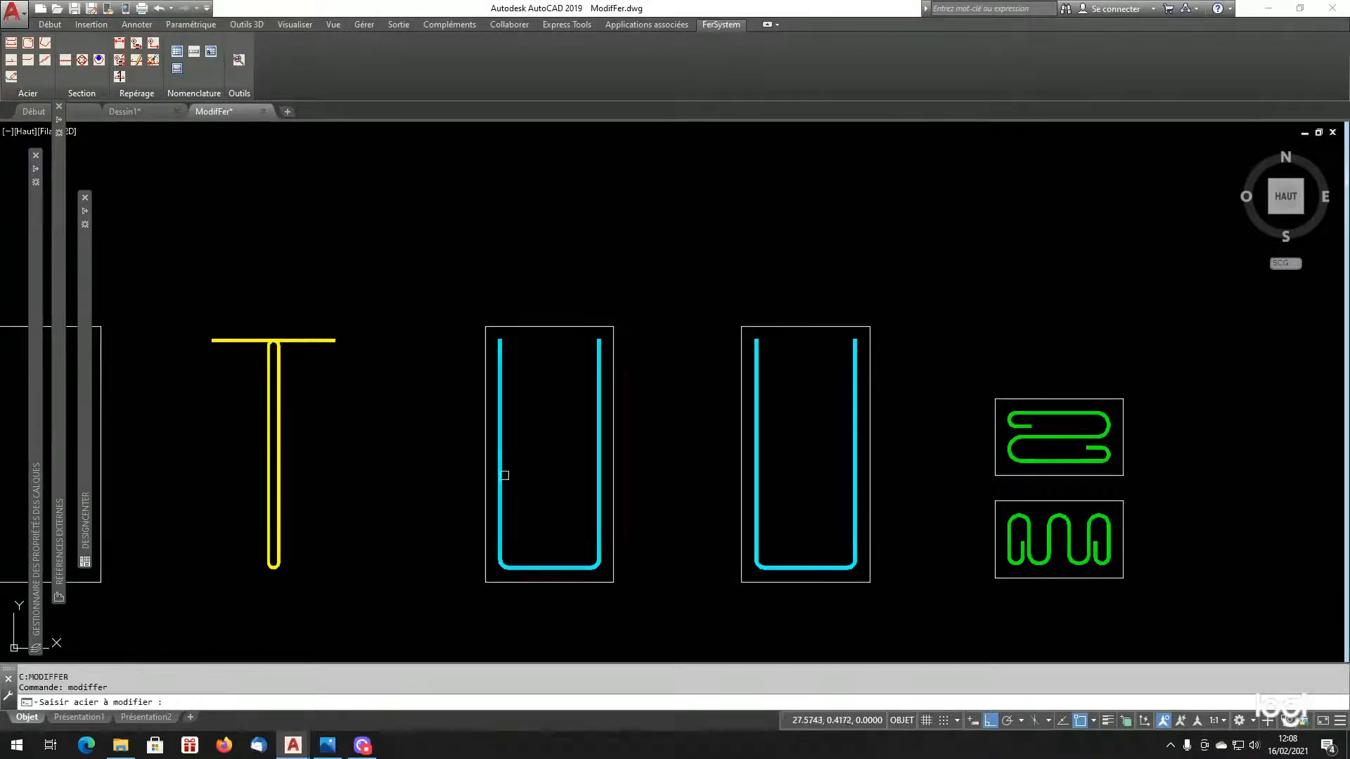
left_click(501, 479)
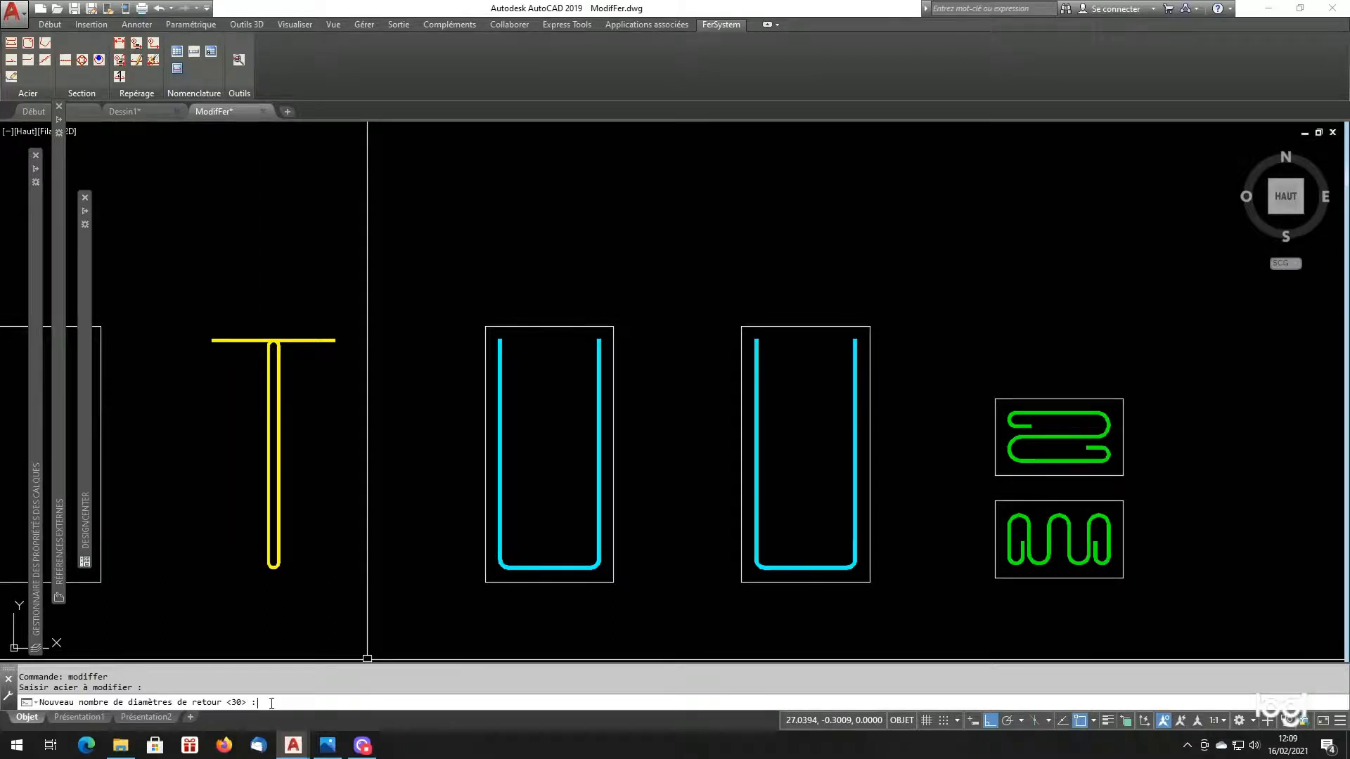
key("Return")
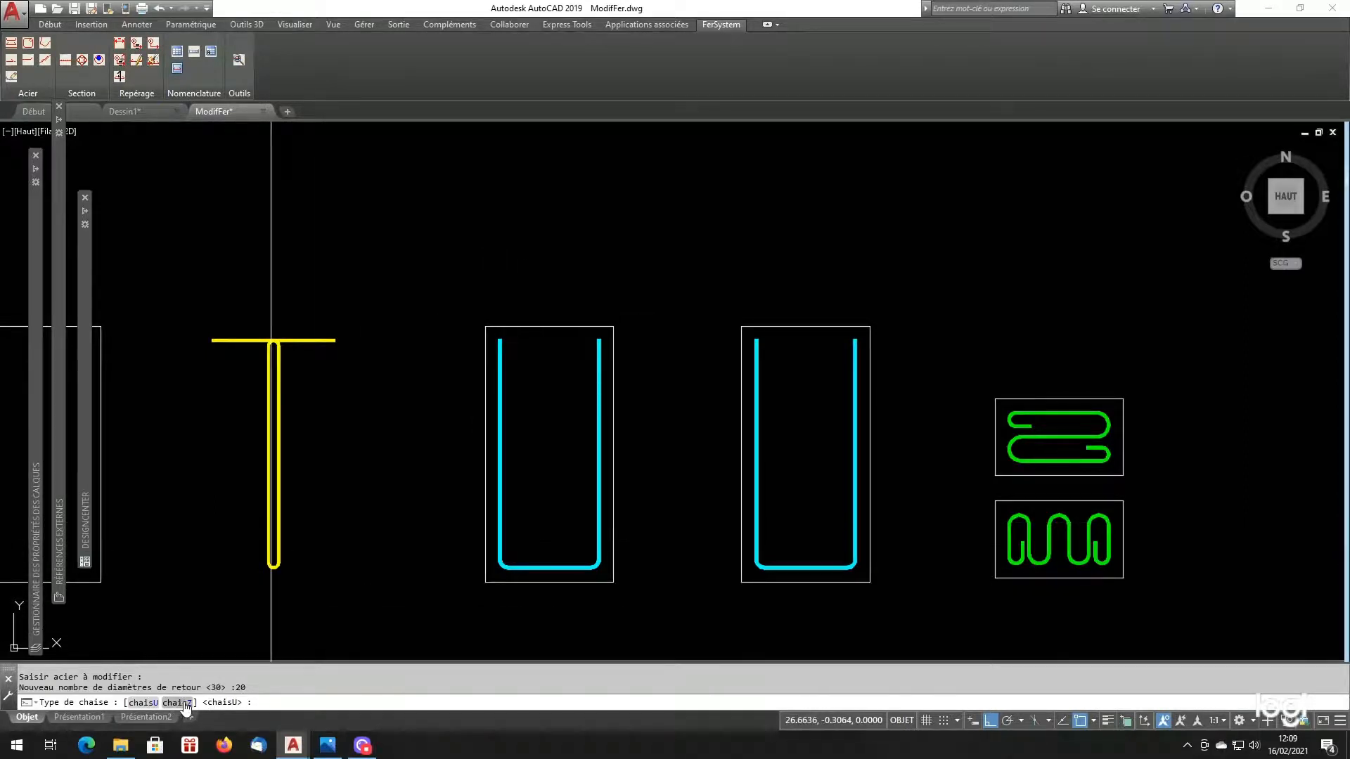
left_click(144, 703)
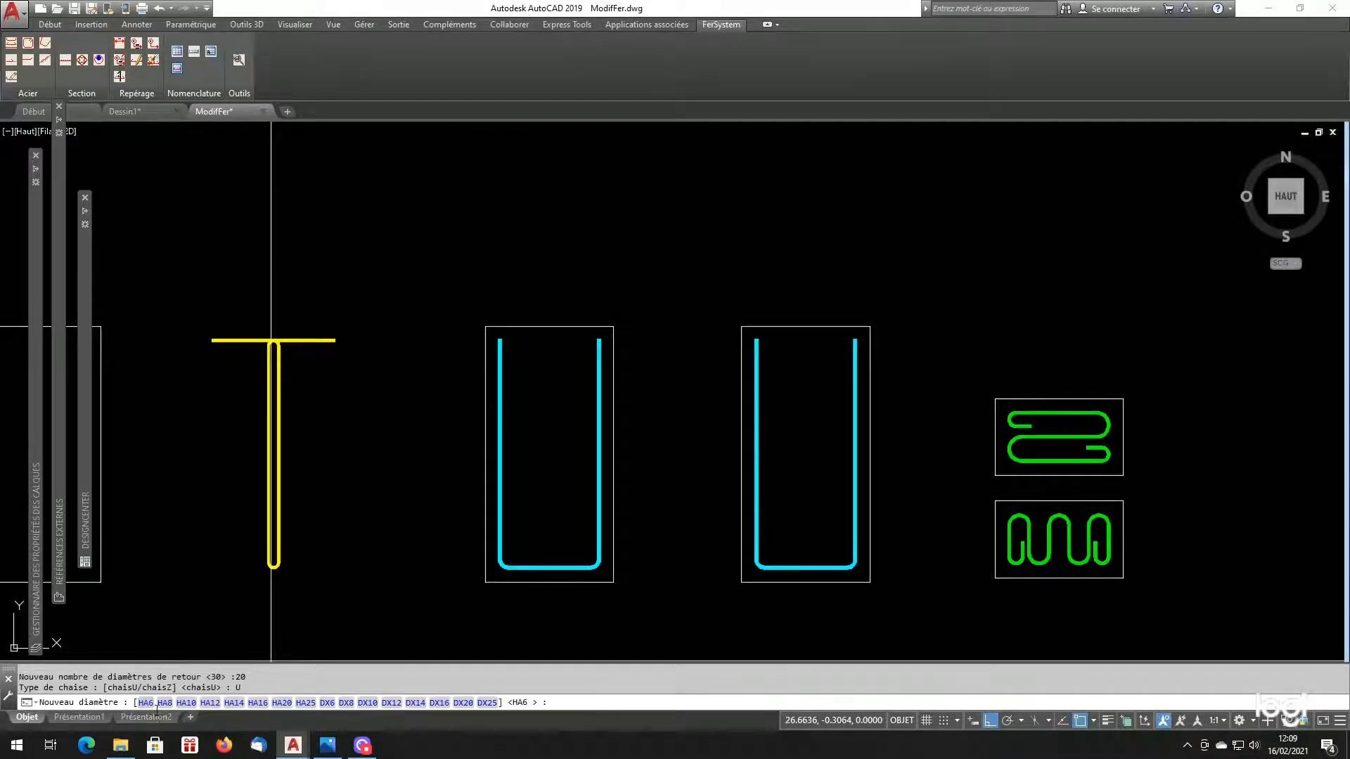
left_click(234, 703)
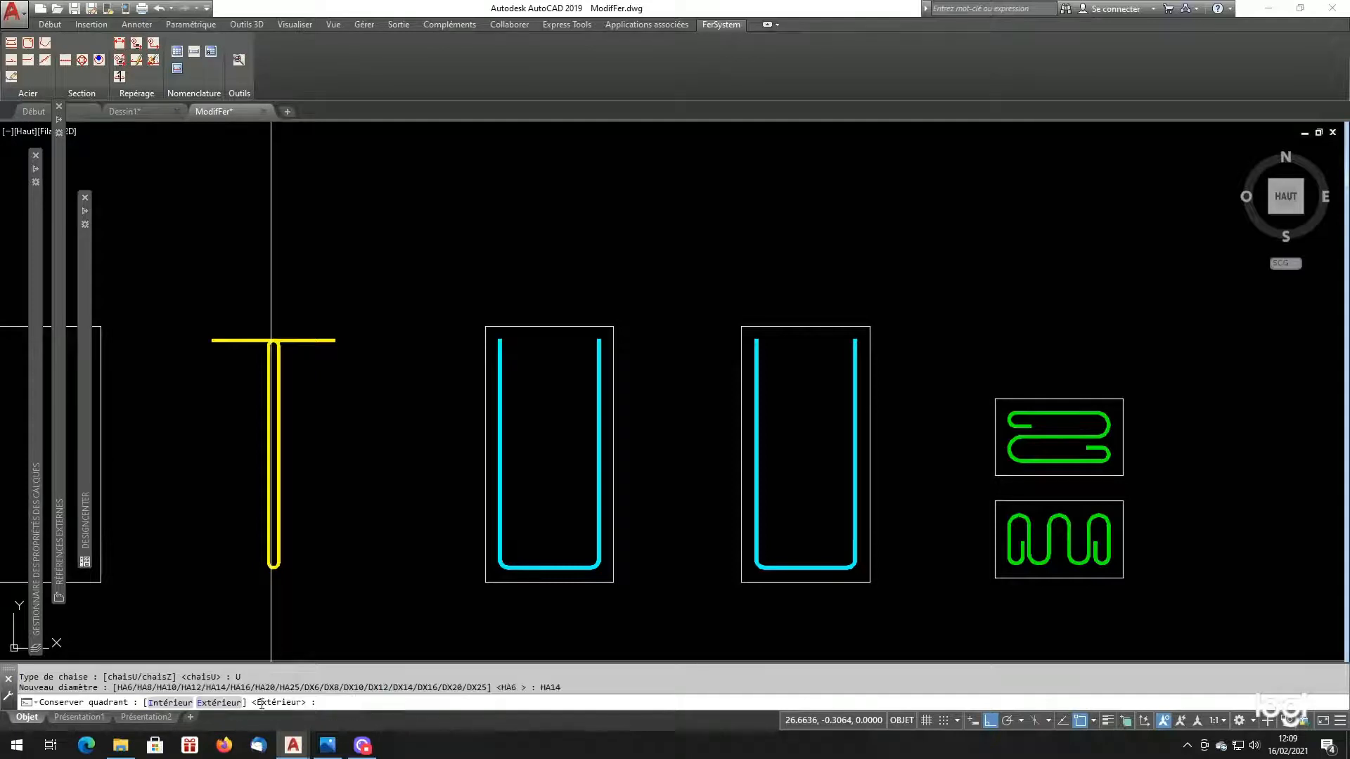
left_click(218, 703)
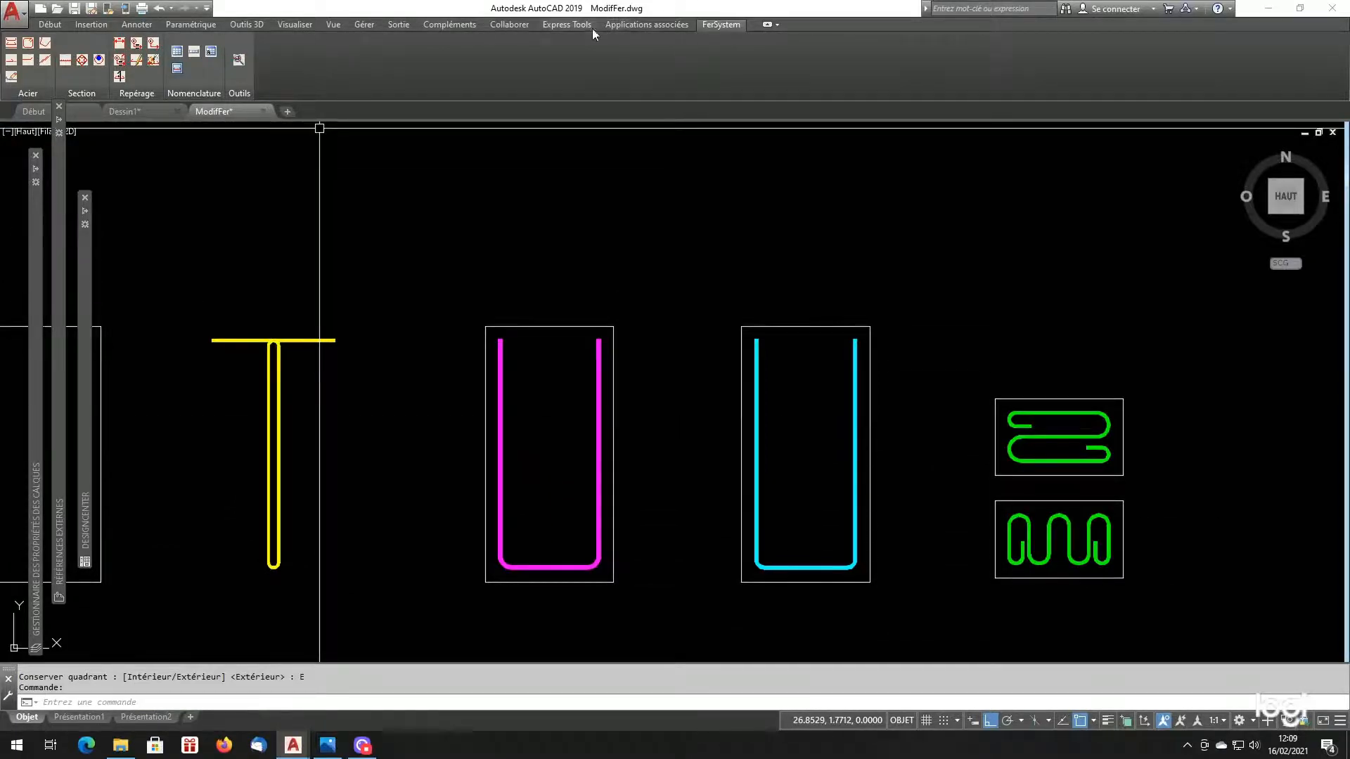
- List the magenta U-shaped bar's extended data for all applications to check its stored chair type and return value
left_click(571, 25)
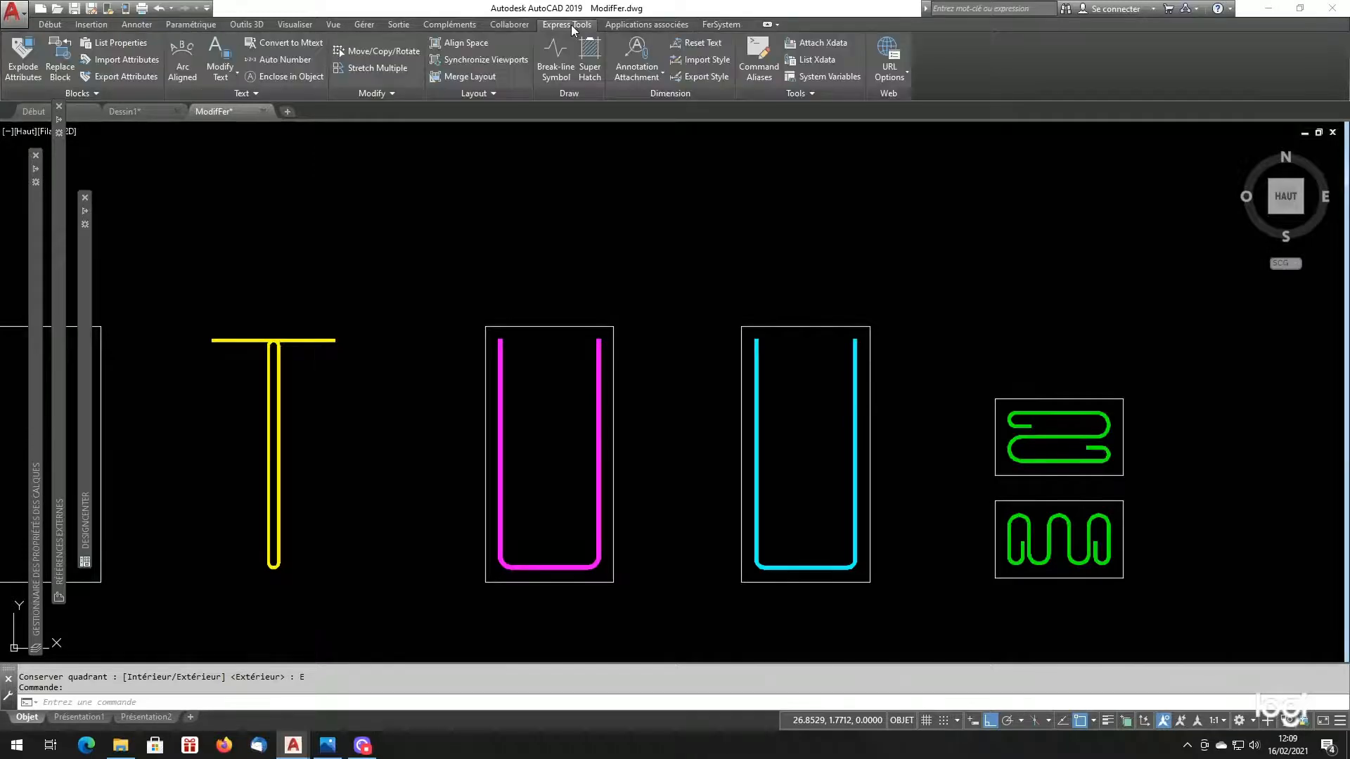
left_click(817, 61)
left_click(615, 356)
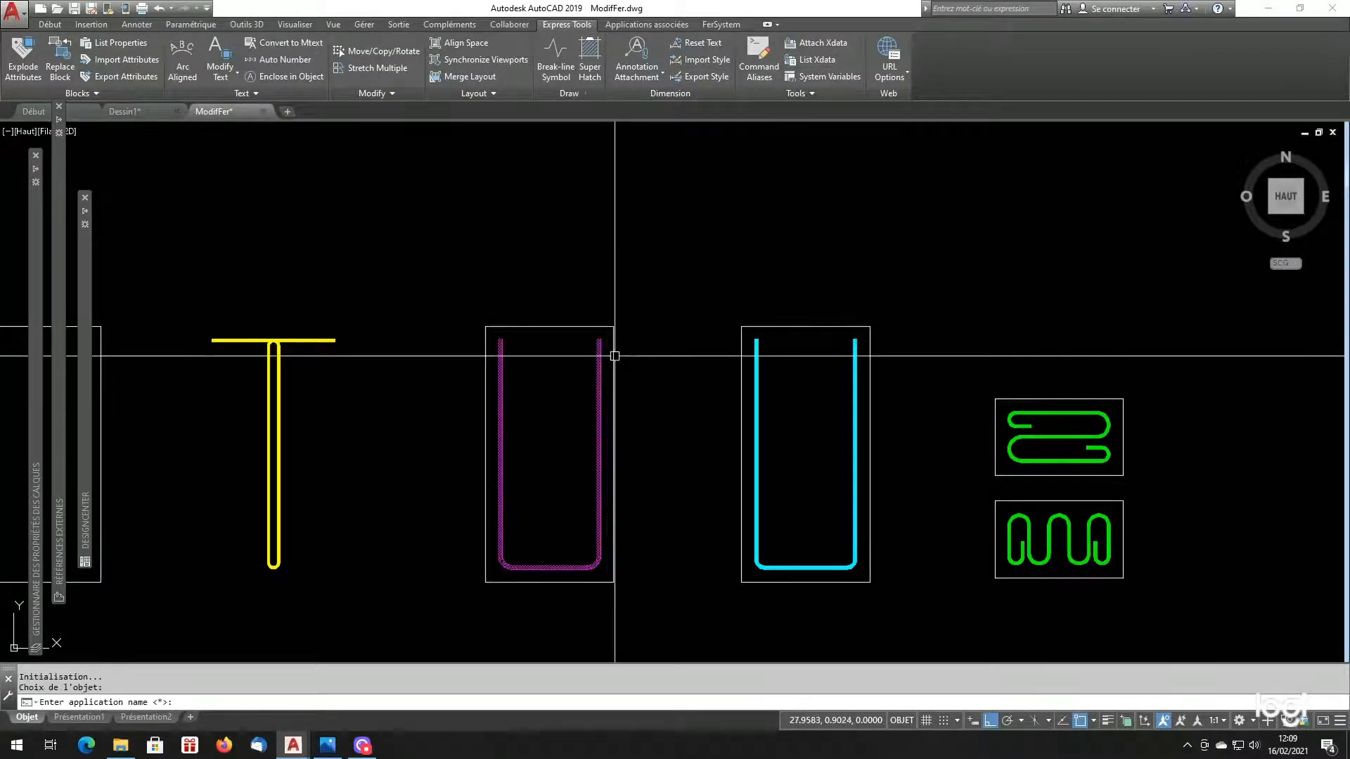
key("Return")
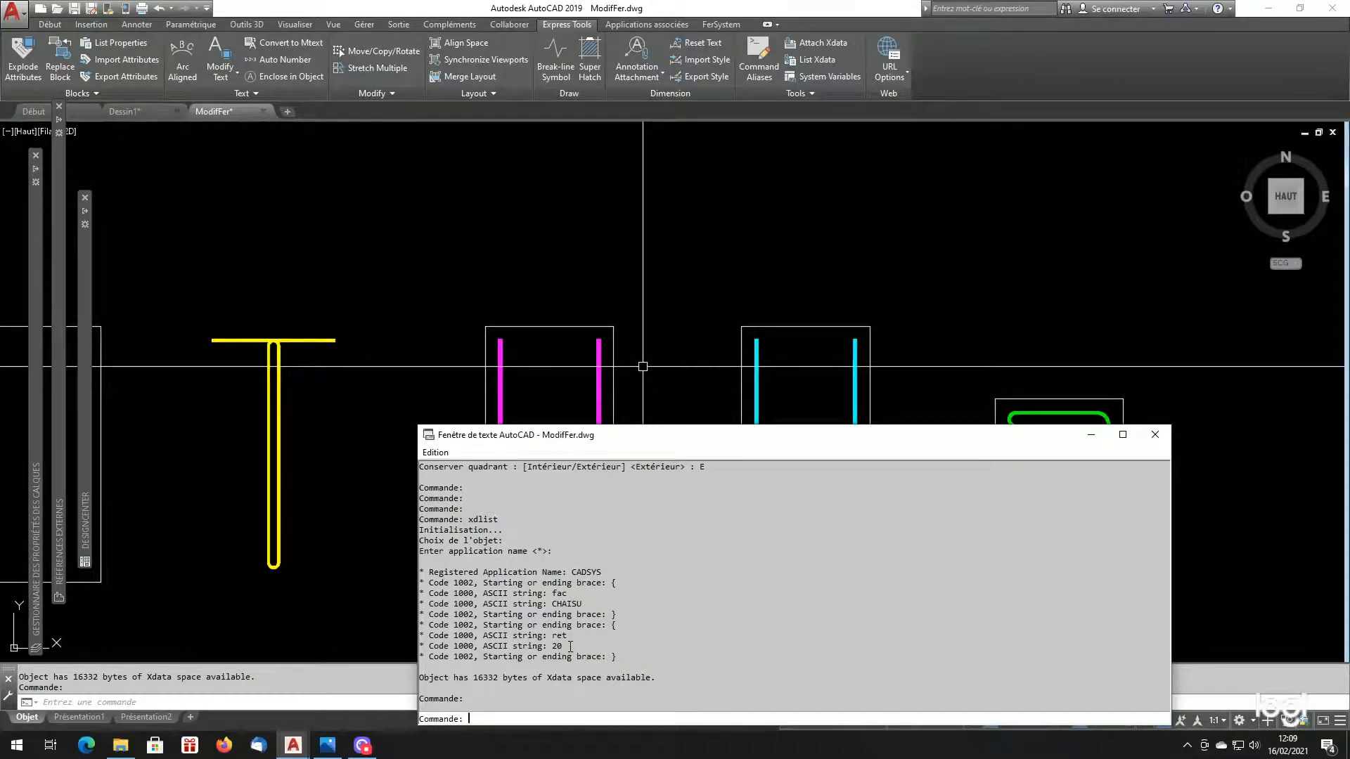
left_click(1155, 435)
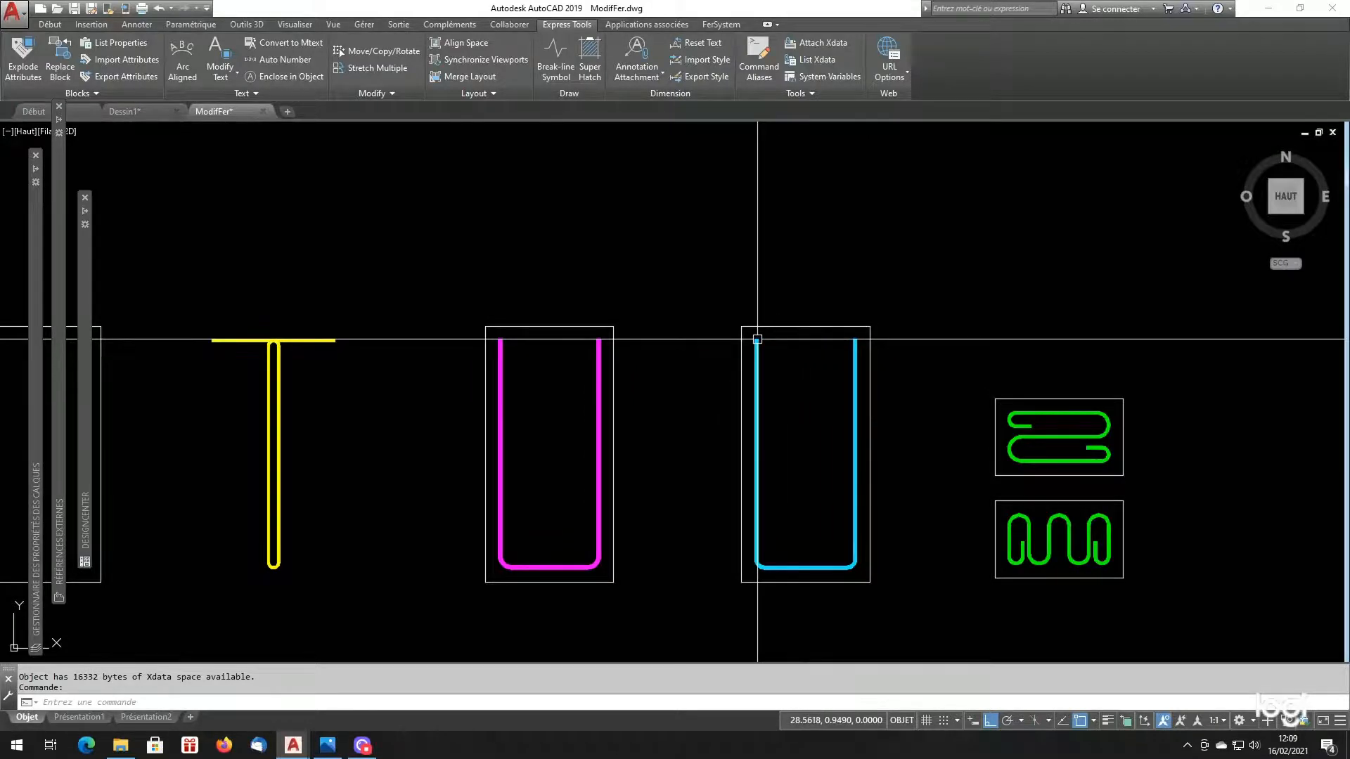
- Modify the remaining cyan U-shaped bar to 40 return diameters, chair type chaisU and diameter HA12
mouse_move(756, 340)
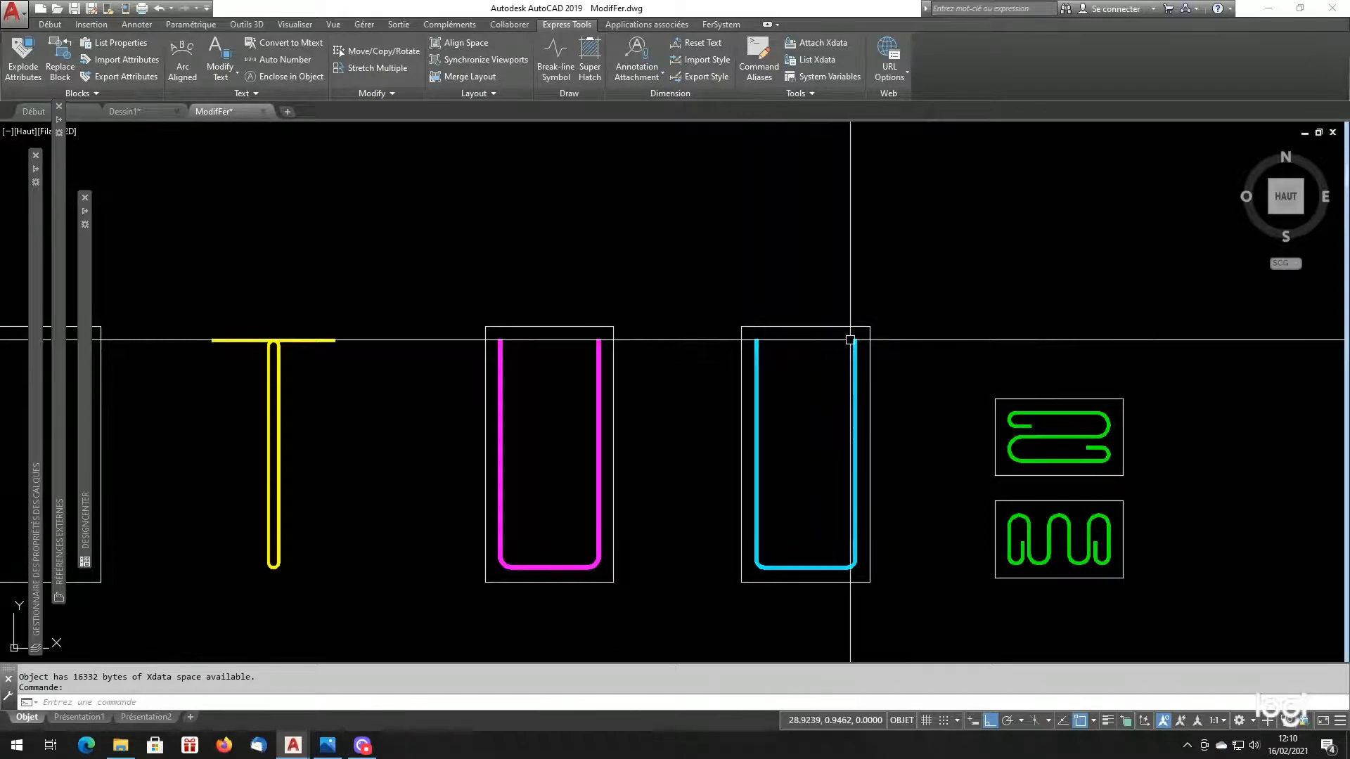
mouse_move(855, 340)
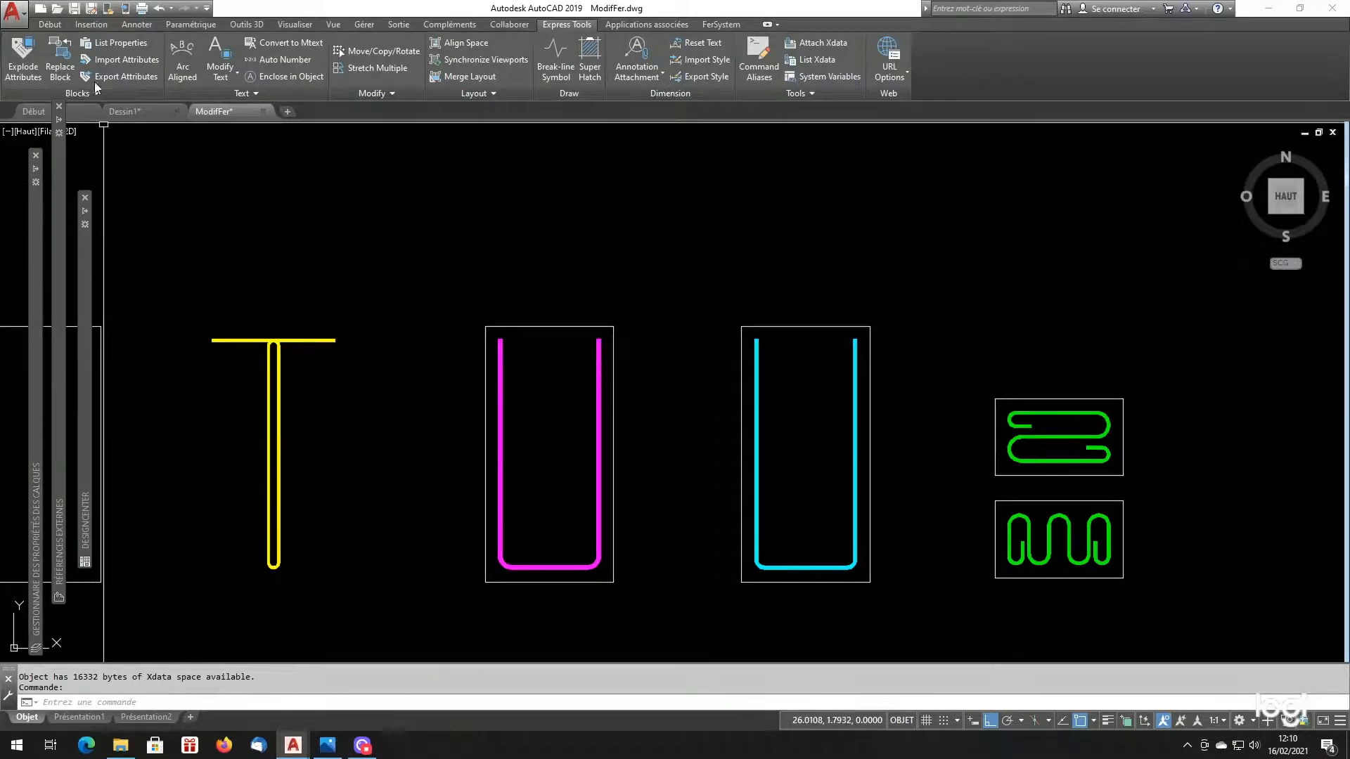
left_click(721, 25)
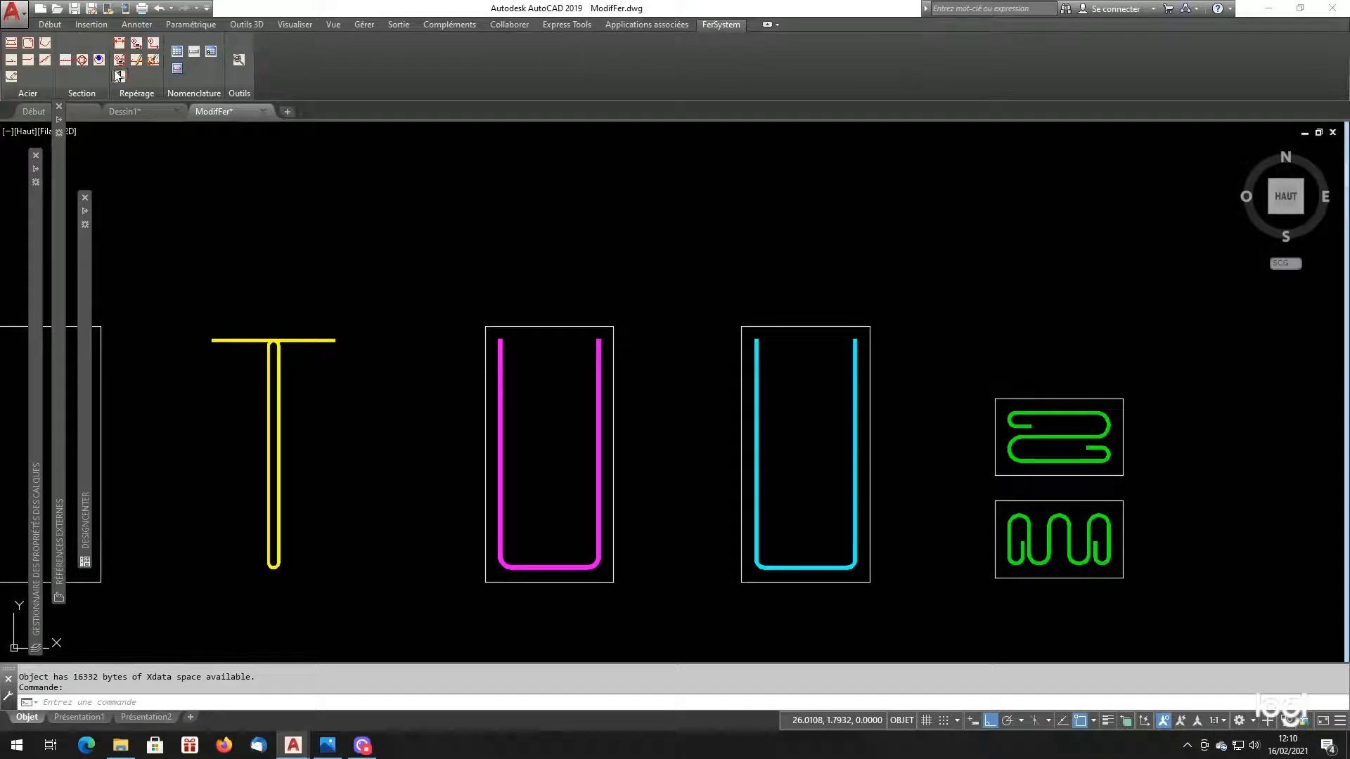
left_click(9, 77)
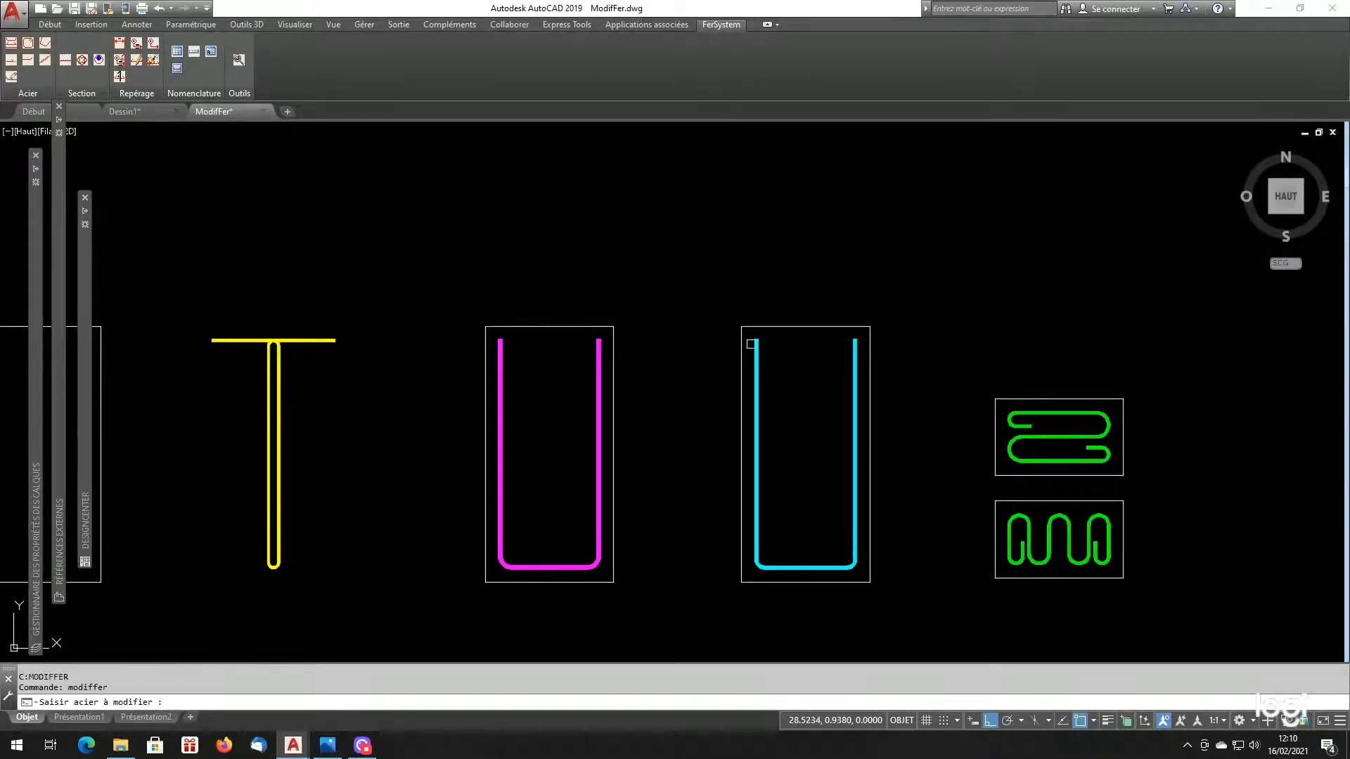
left_click(757, 348)
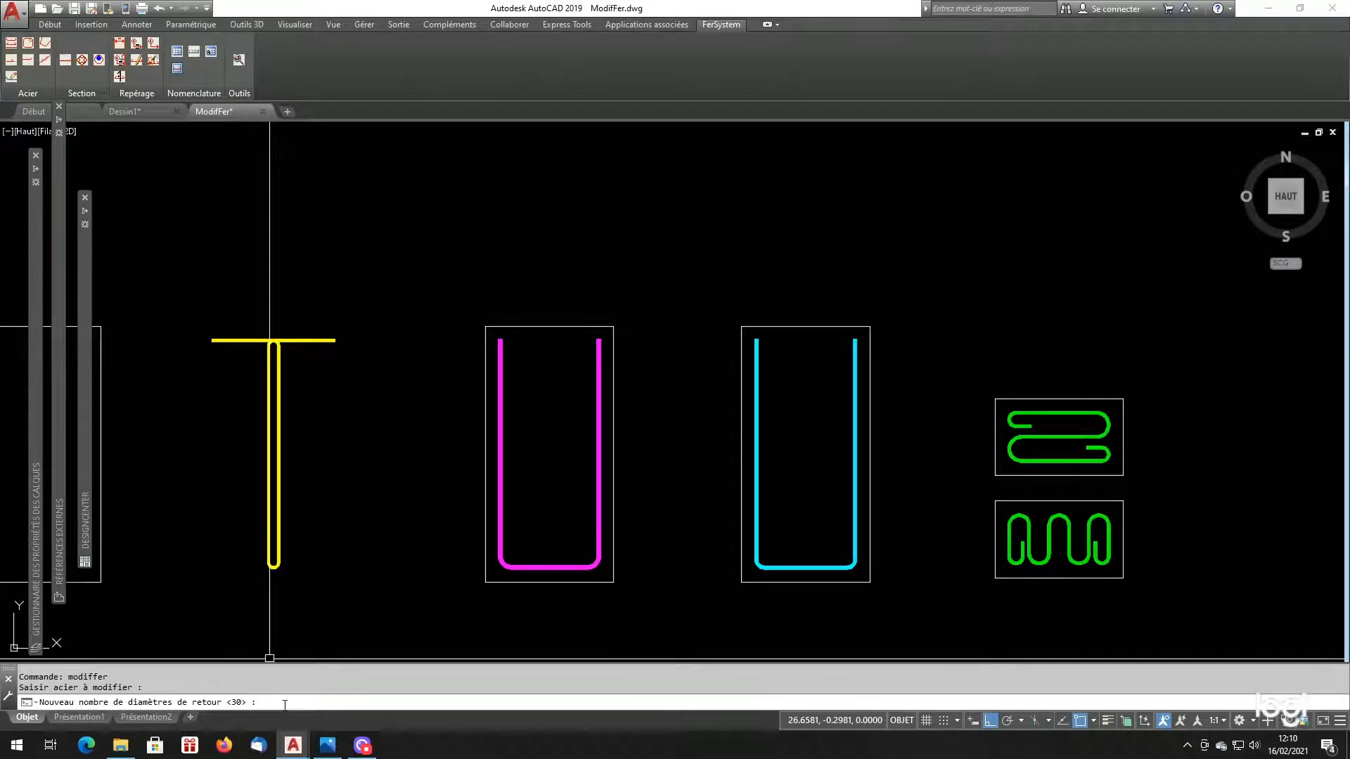
type("40")
key("Return")
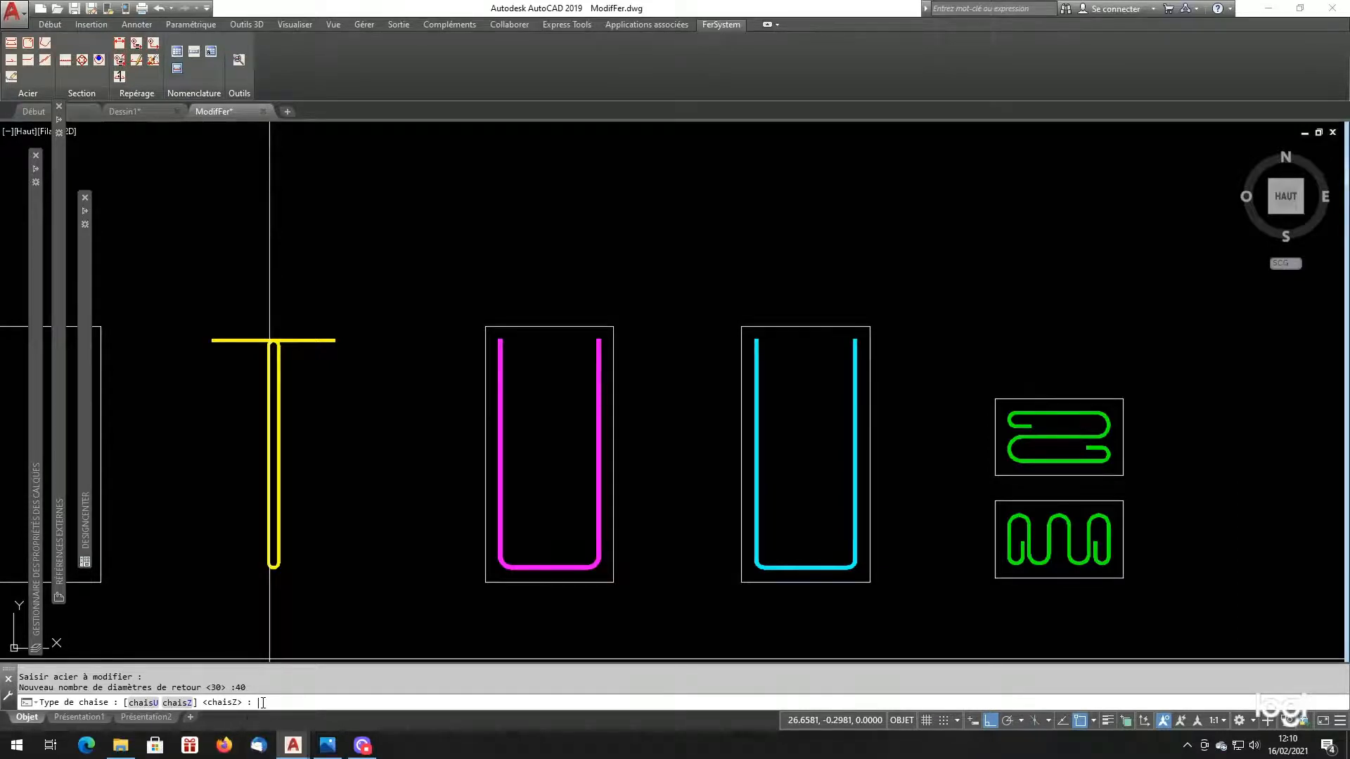
left_click(142, 704)
mouse_move(352, 749)
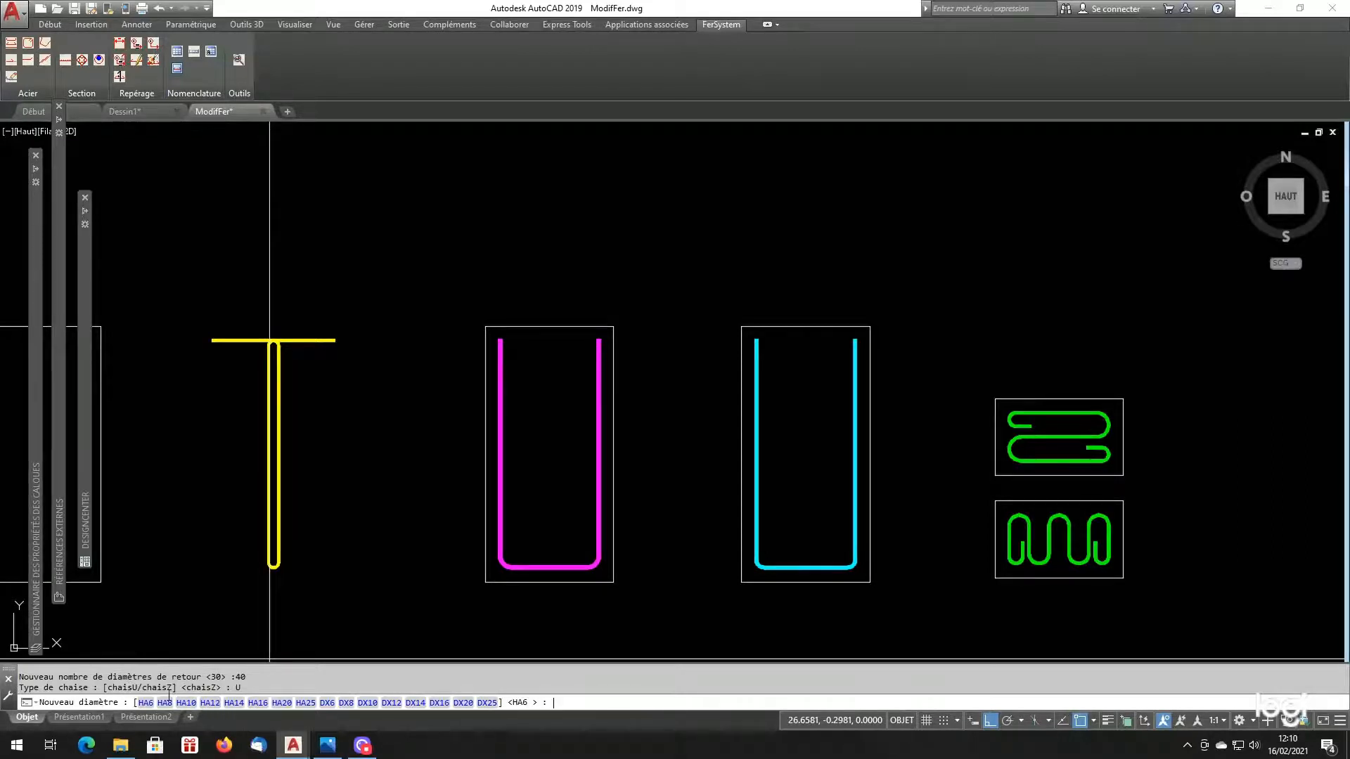
left_click(209, 703)
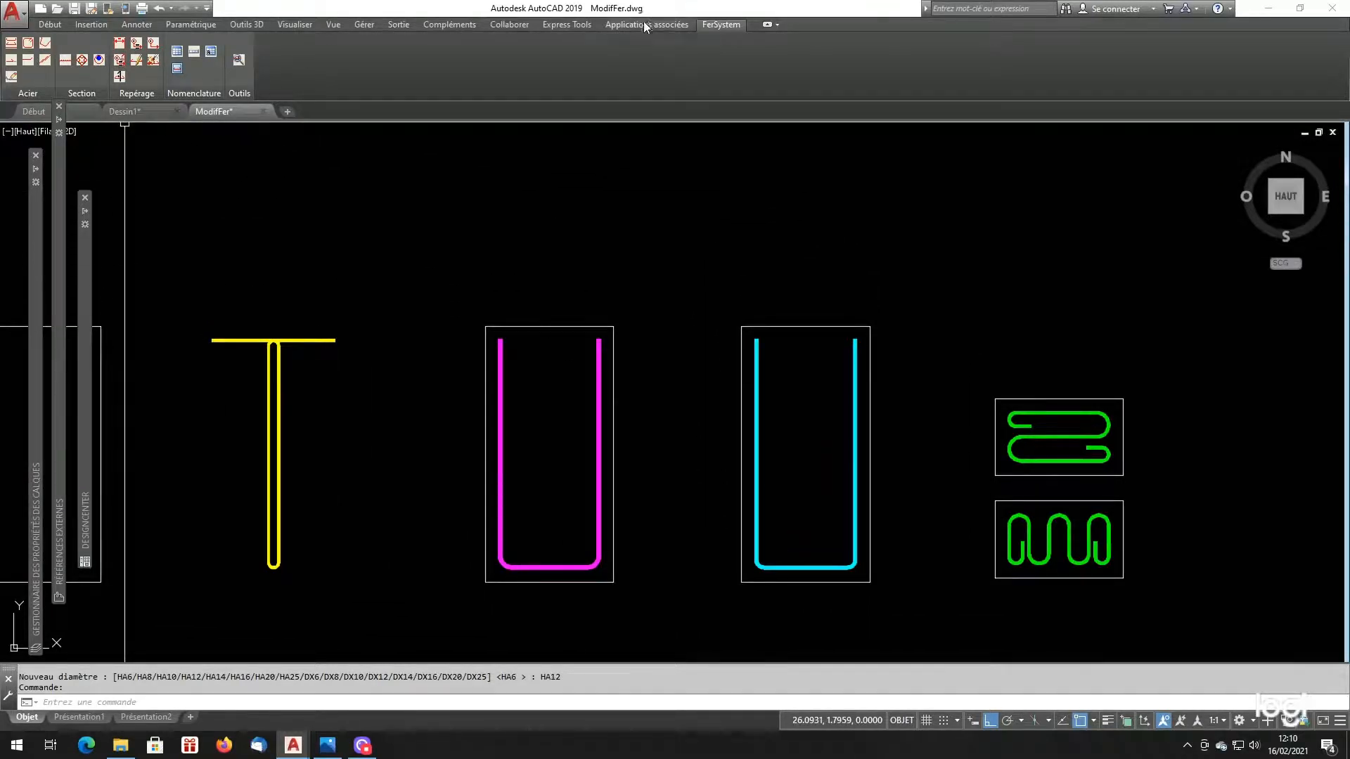
- List the cyan U-shaped bar's extended data for all applications to check its stored chair type and return value
left_click(573, 25)
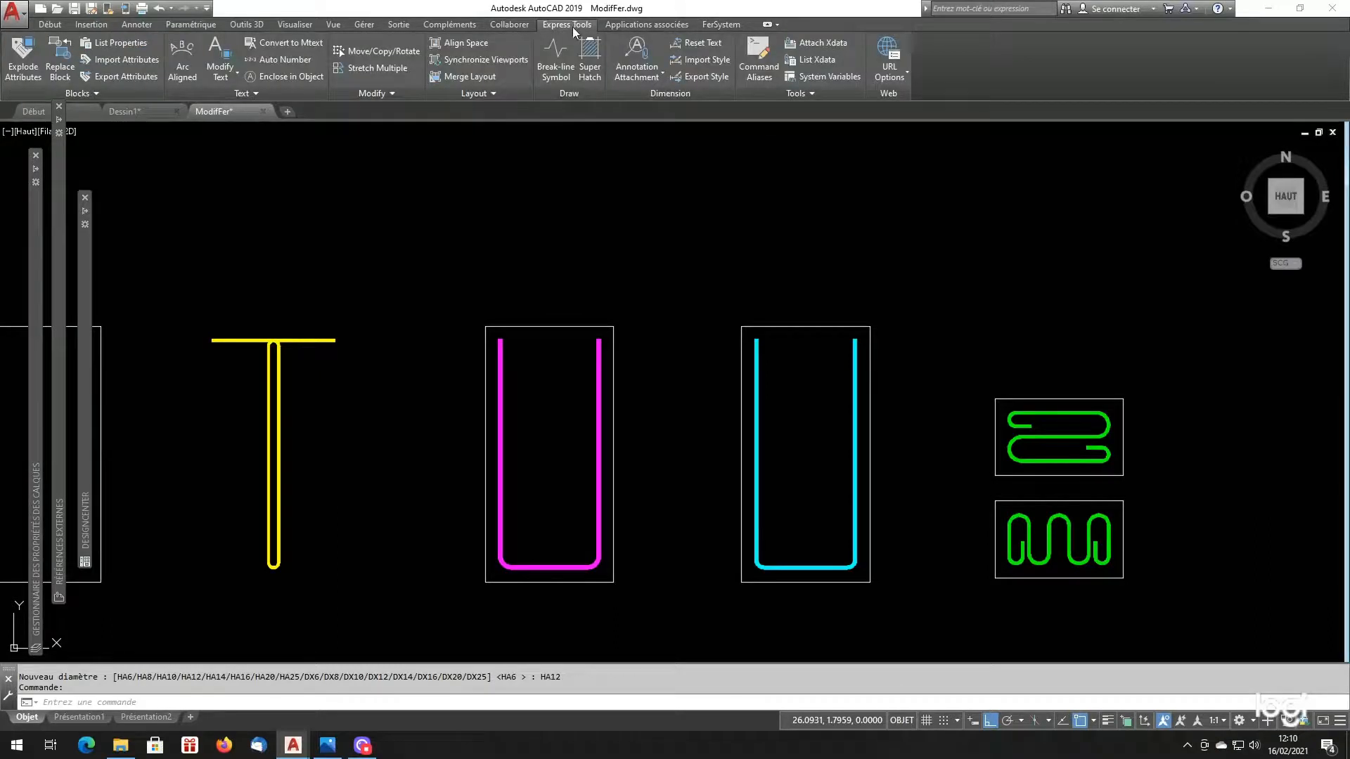
left_click(823, 60)
left_click(837, 360)
key("Return")
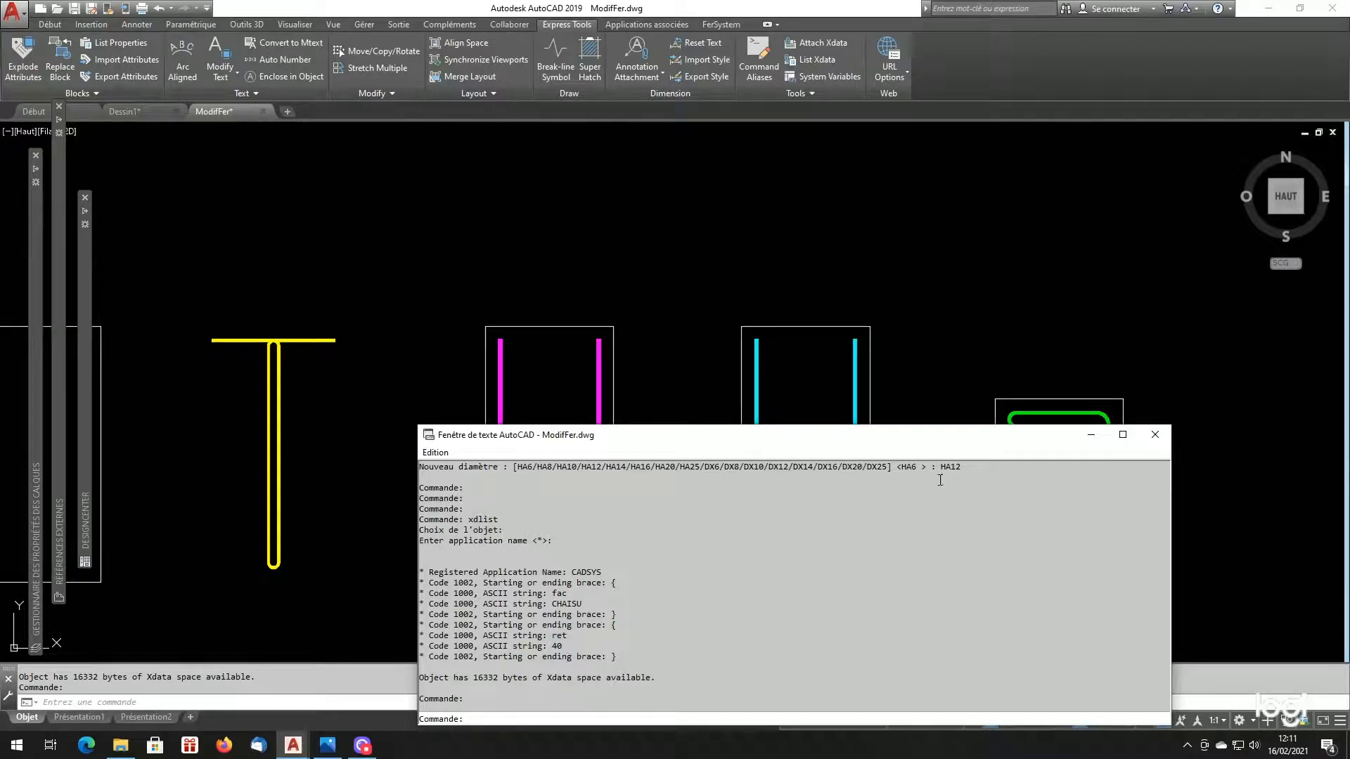
left_click(1155, 435)
- Modify the upper green serpentine bar to 4 strands with diameter HA10
scroll(624, 409, "down", 1)
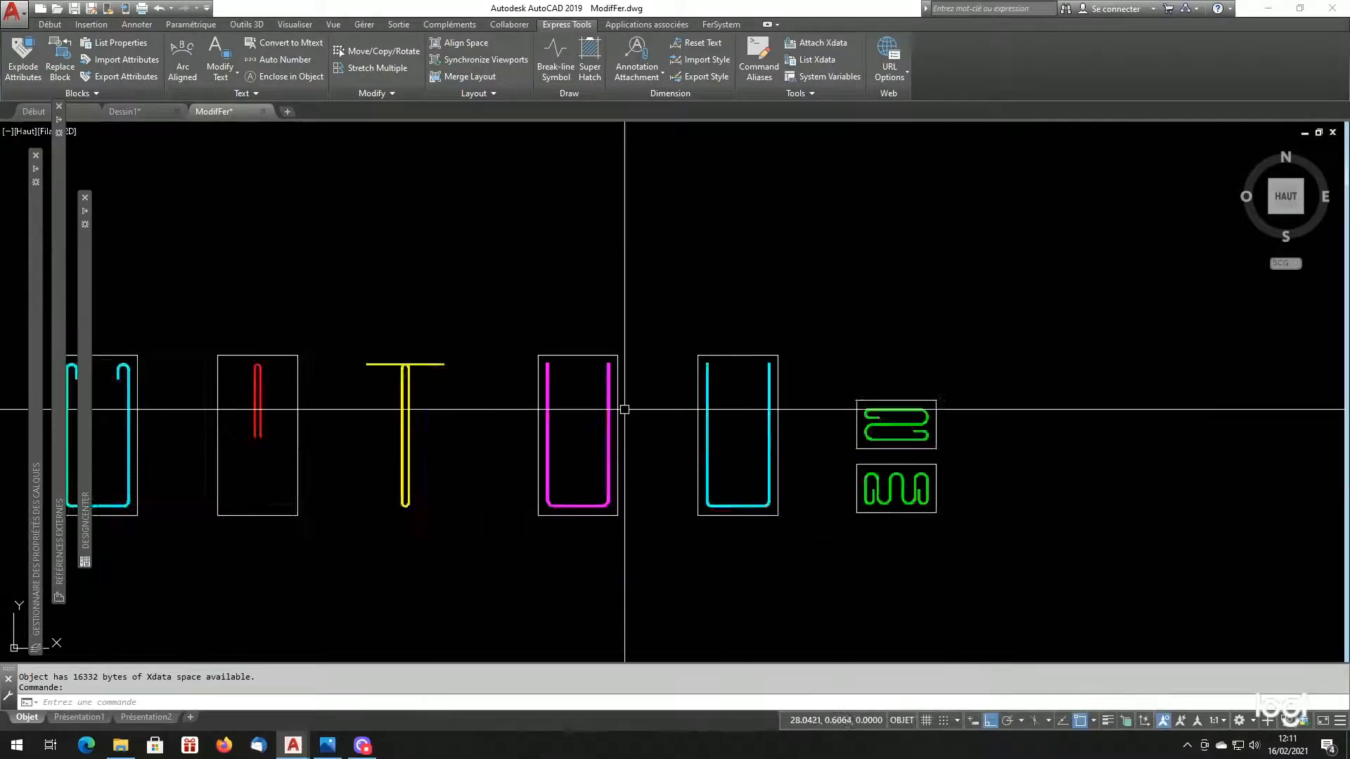
scroll(874, 429, "up", 4)
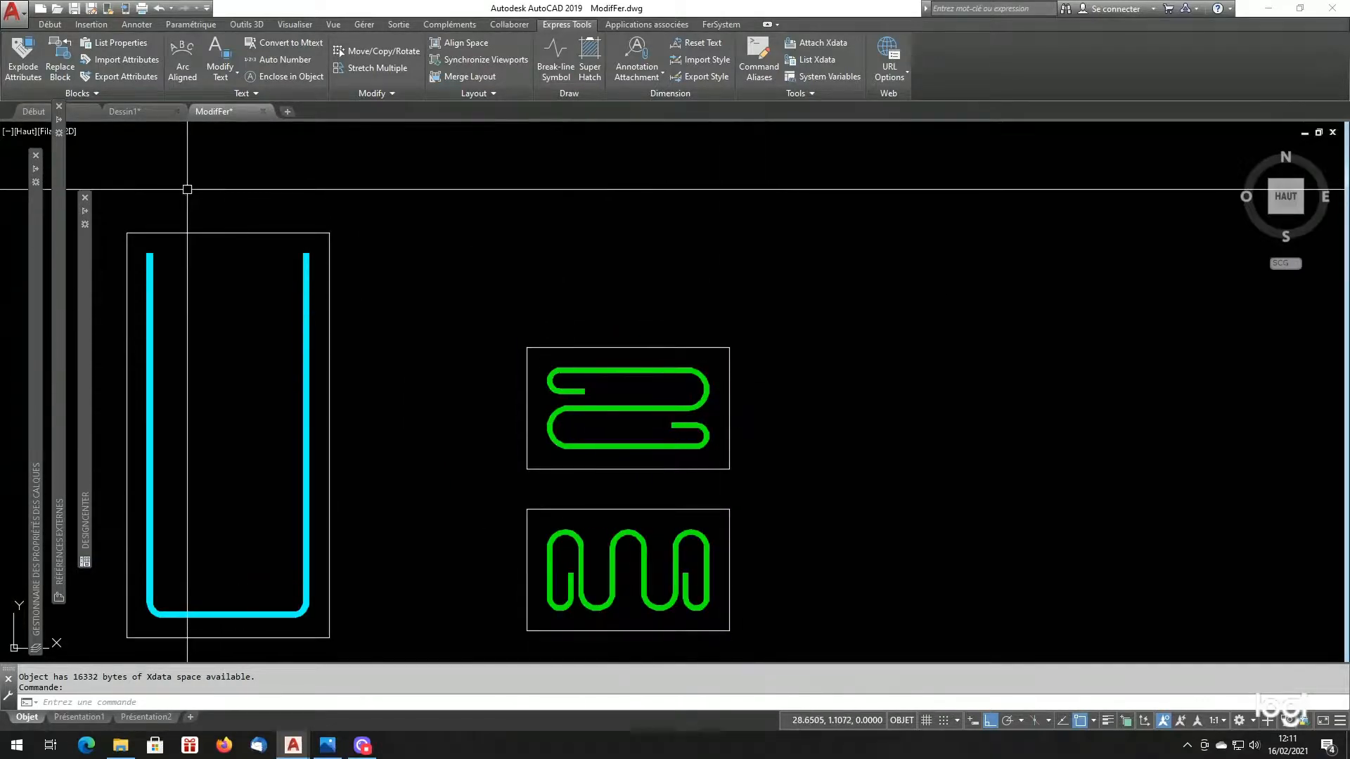
left_click(721, 24)
left_click(11, 76)
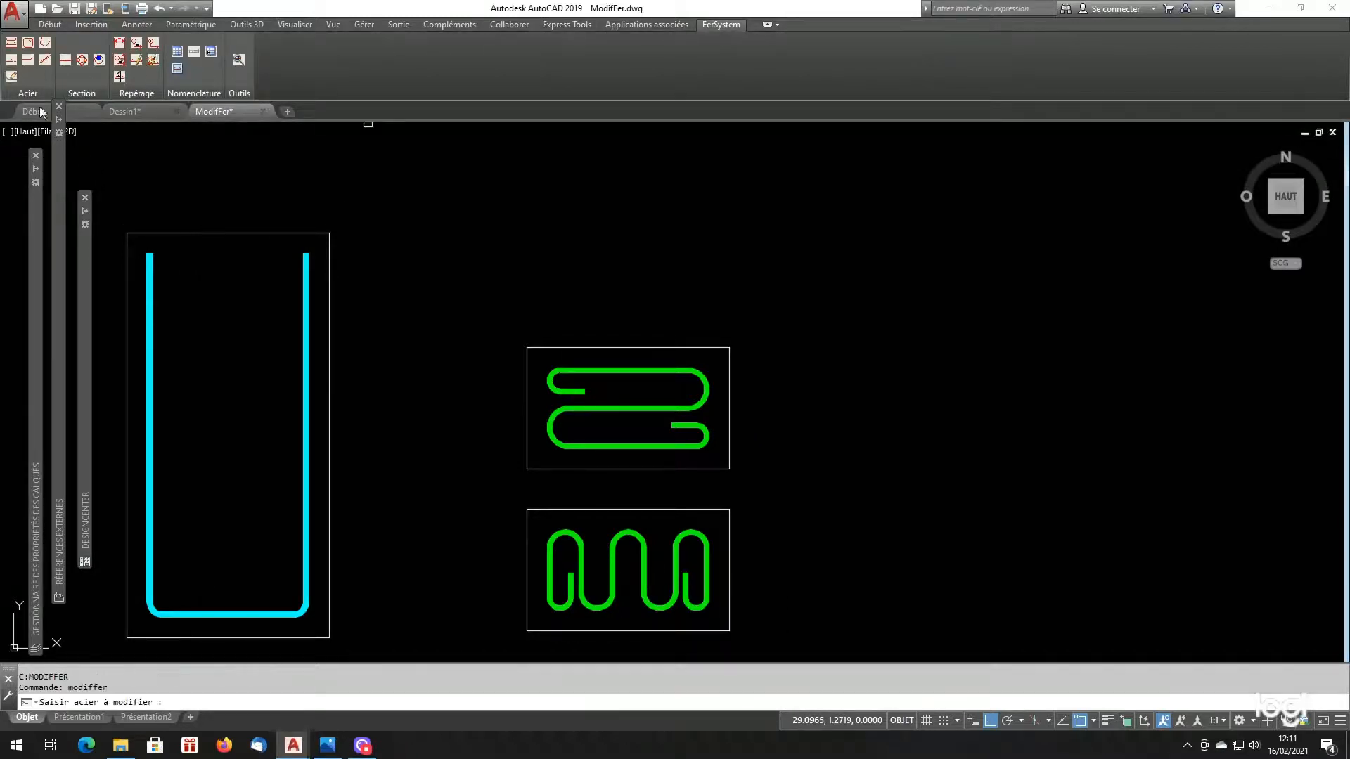
left_click(593, 368)
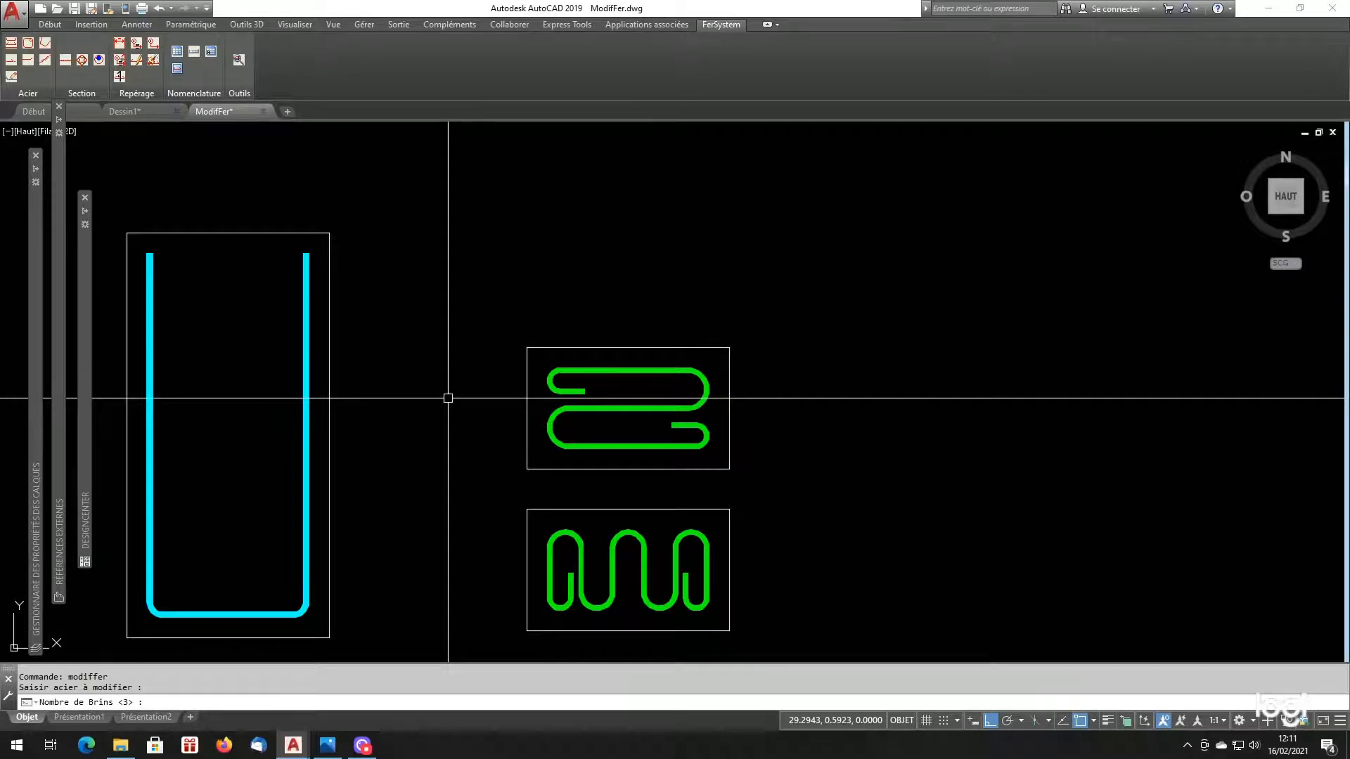
key("Return")
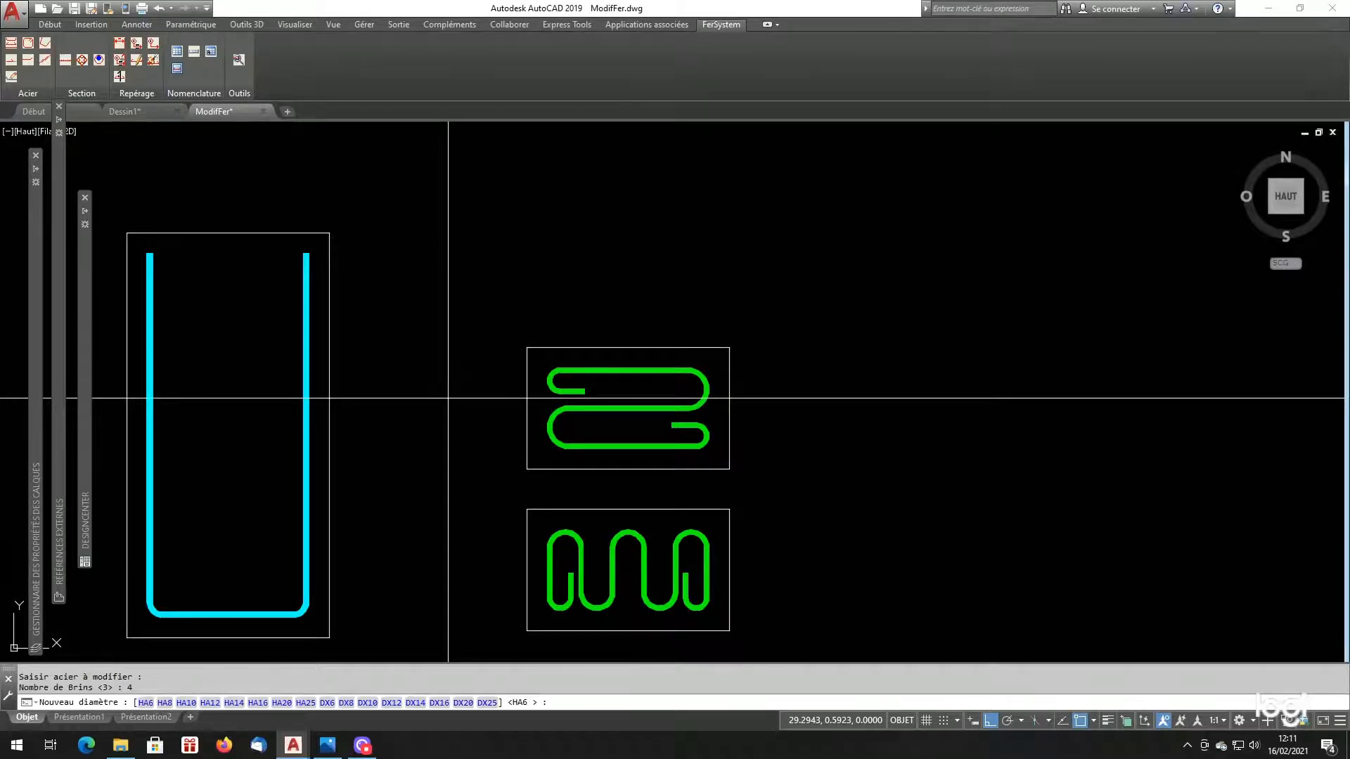
left_click(187, 703)
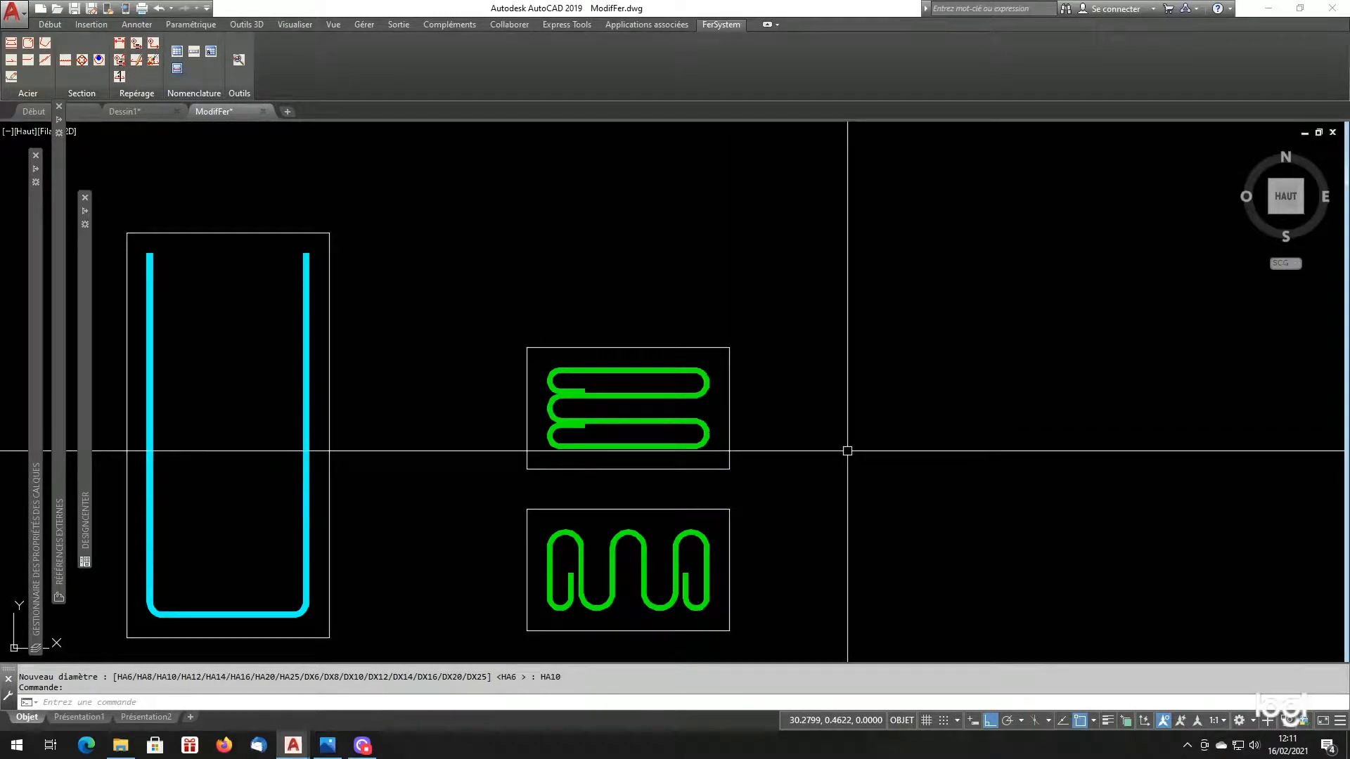
- Modify the lower green serpentine bar to 7 strands with diameter HA8, and open the command history for review
key("Return")
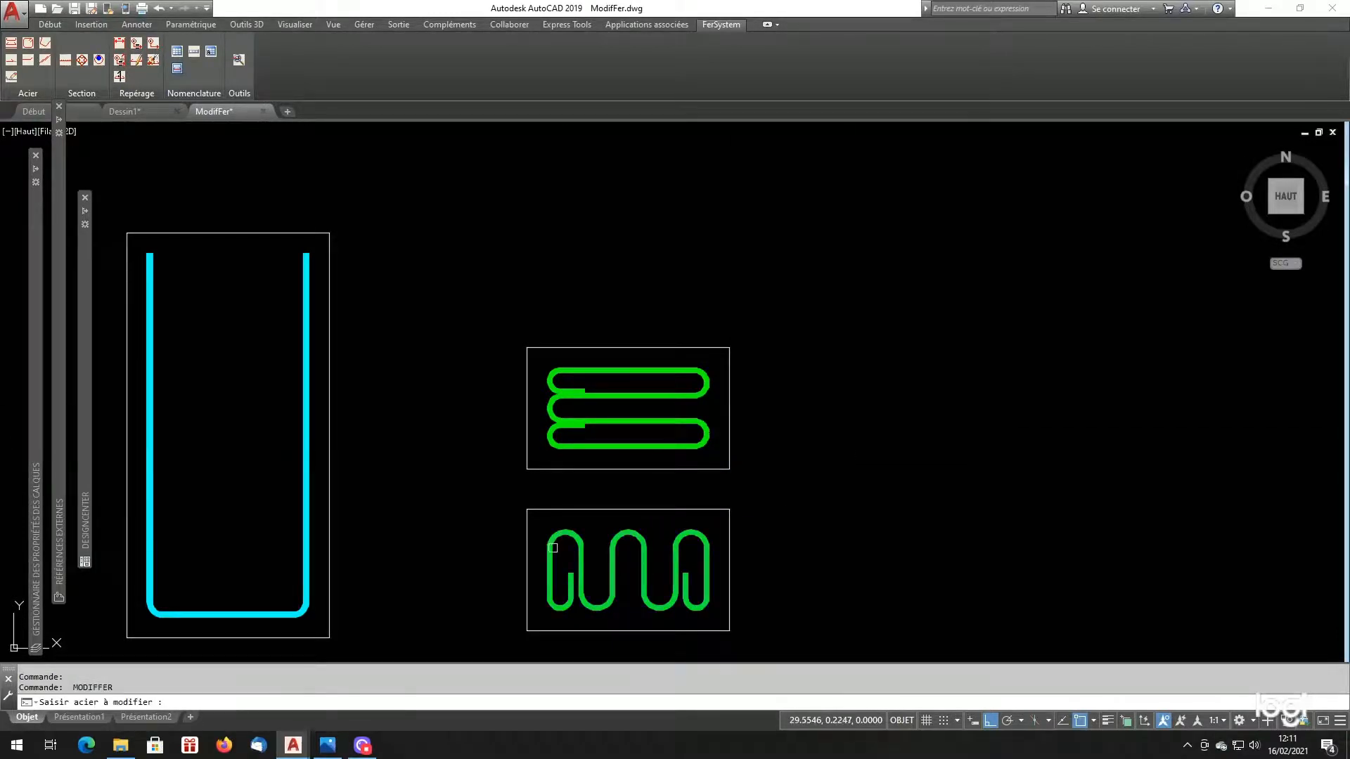
left_click(553, 548)
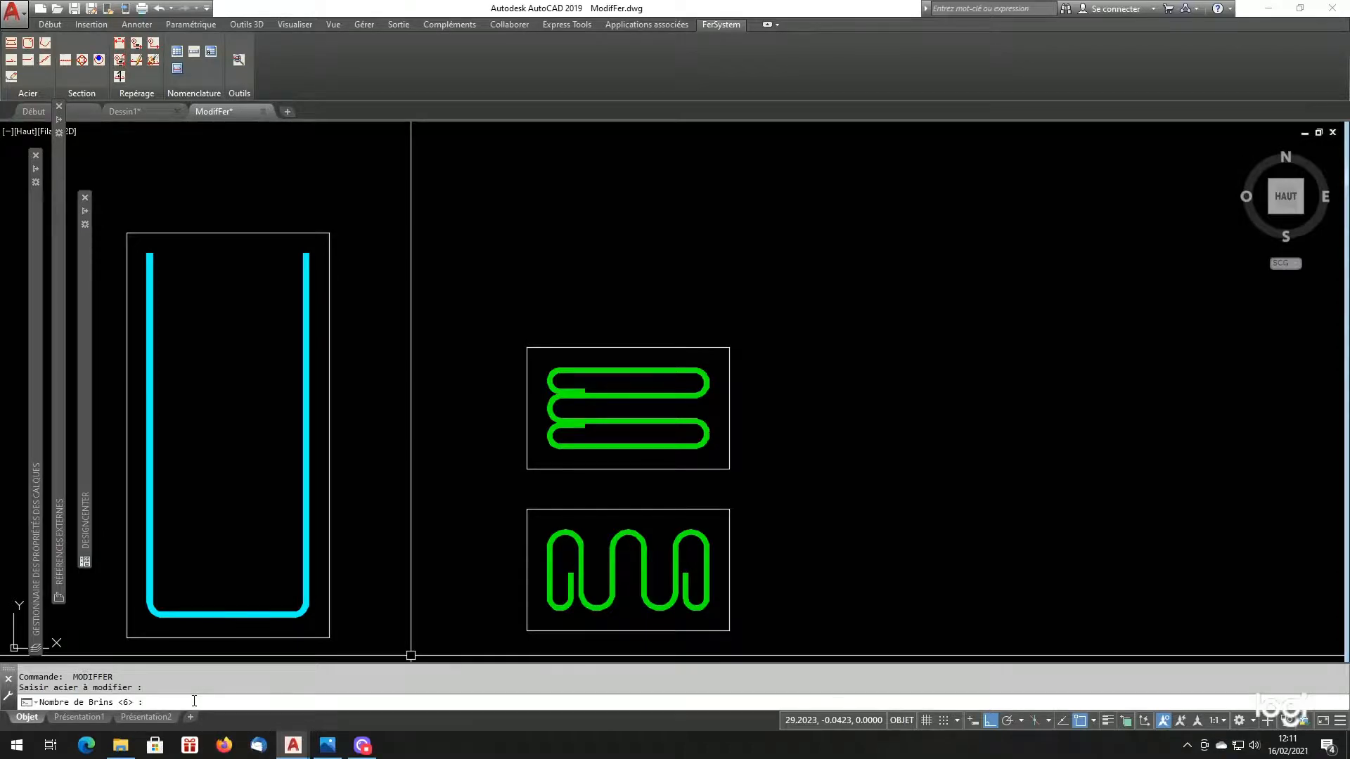
type("7")
key("Return")
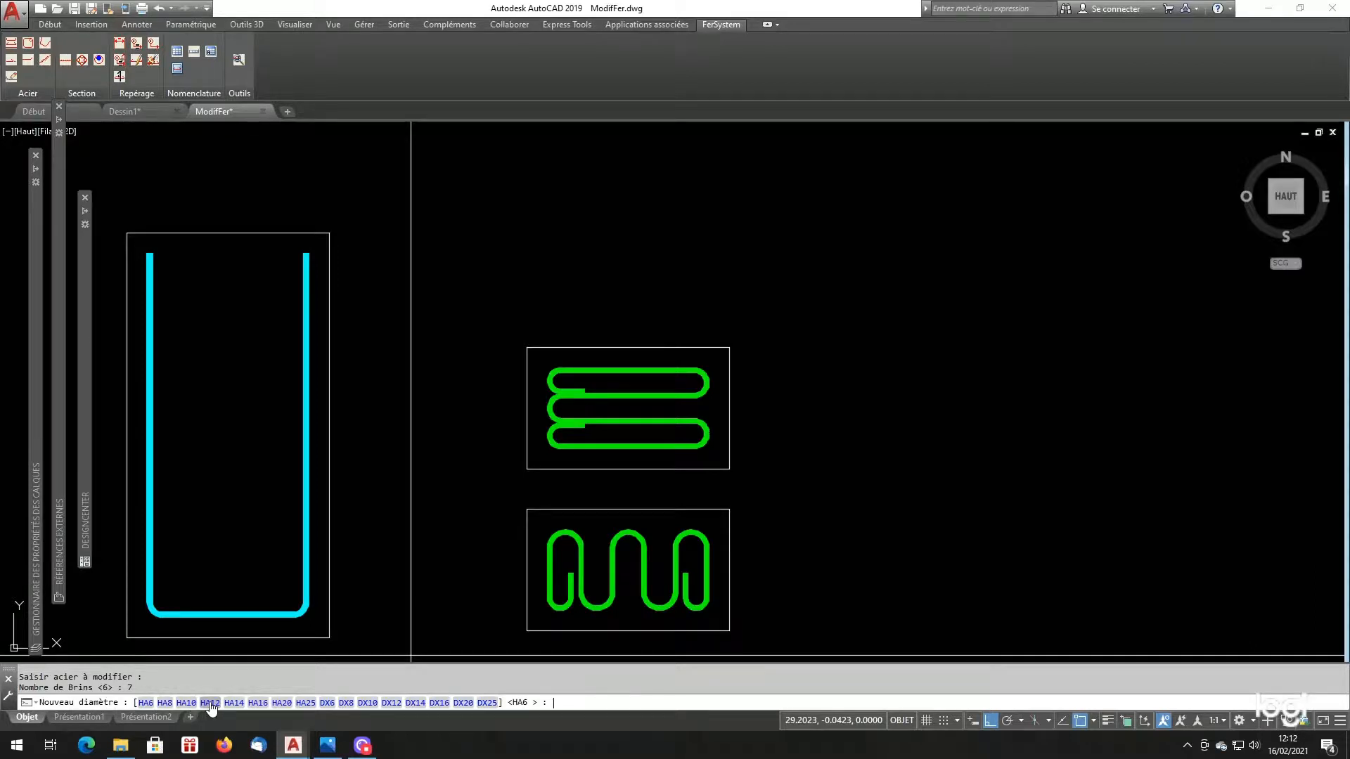
left_click(164, 702)
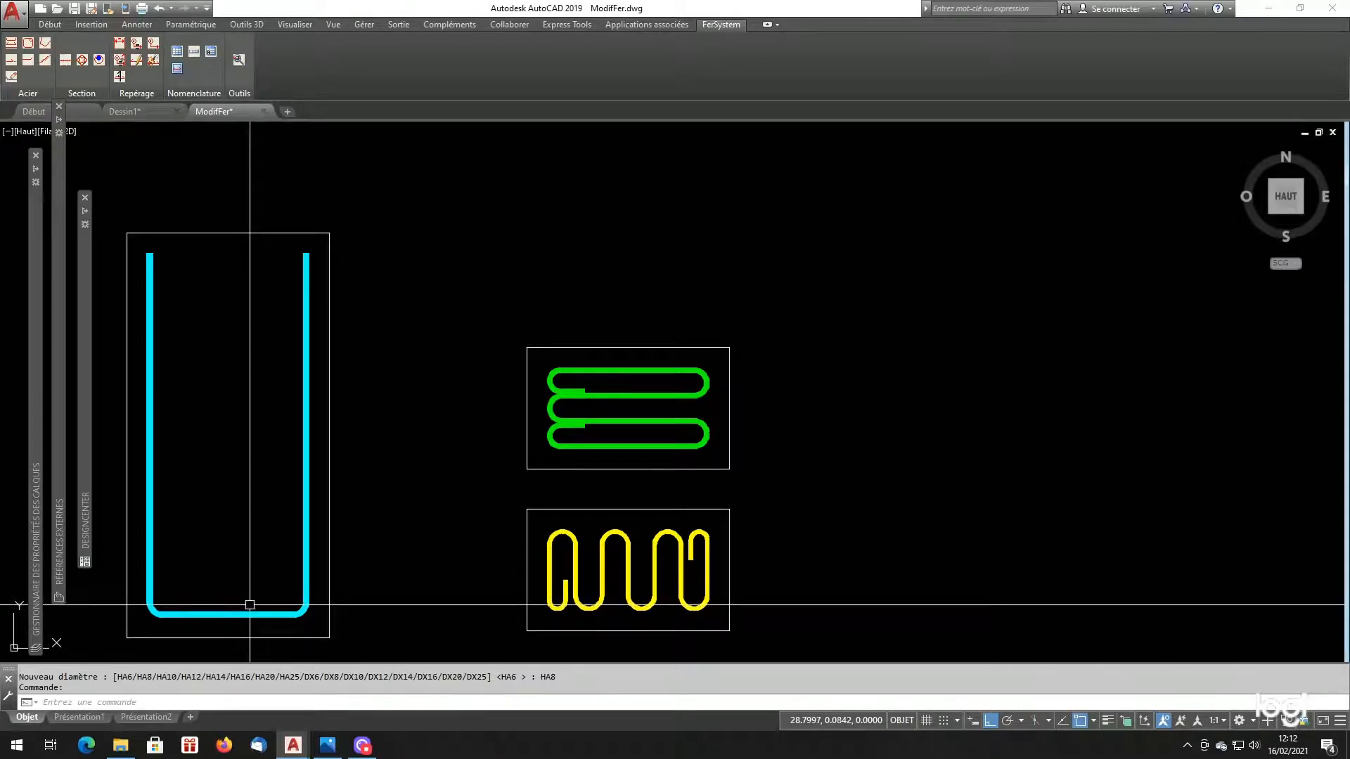
key("F2")
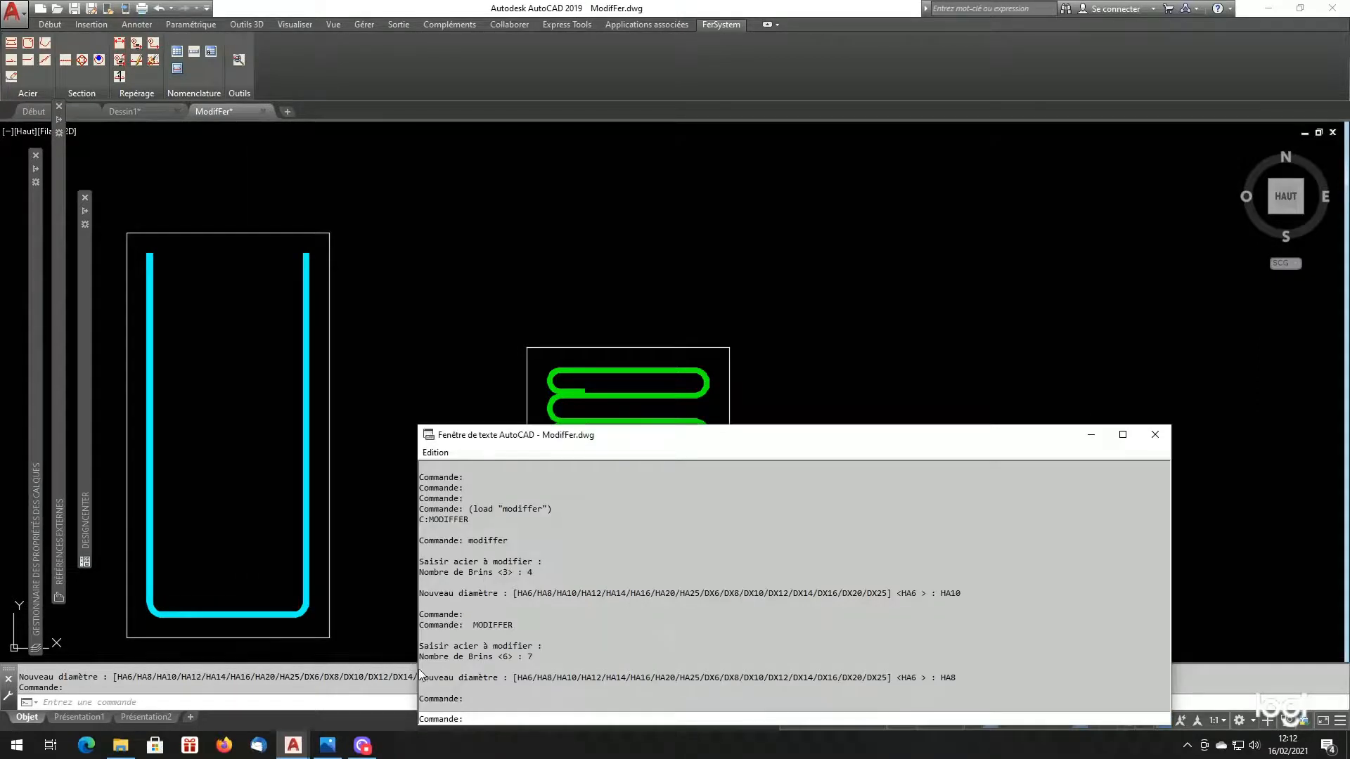
- Close the command history and select the yellow serpentine bar to check its layer, clearing the selection when done
key("F2")
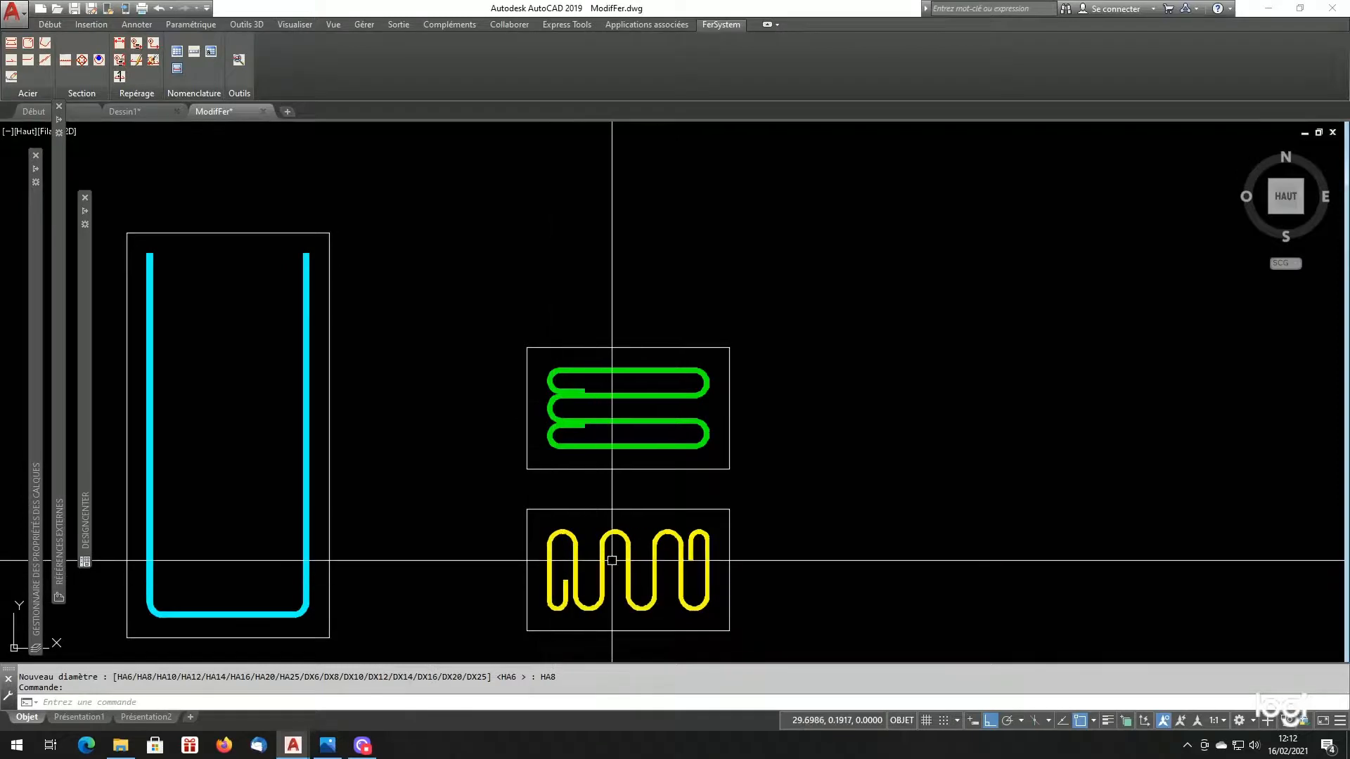
left_click(573, 546)
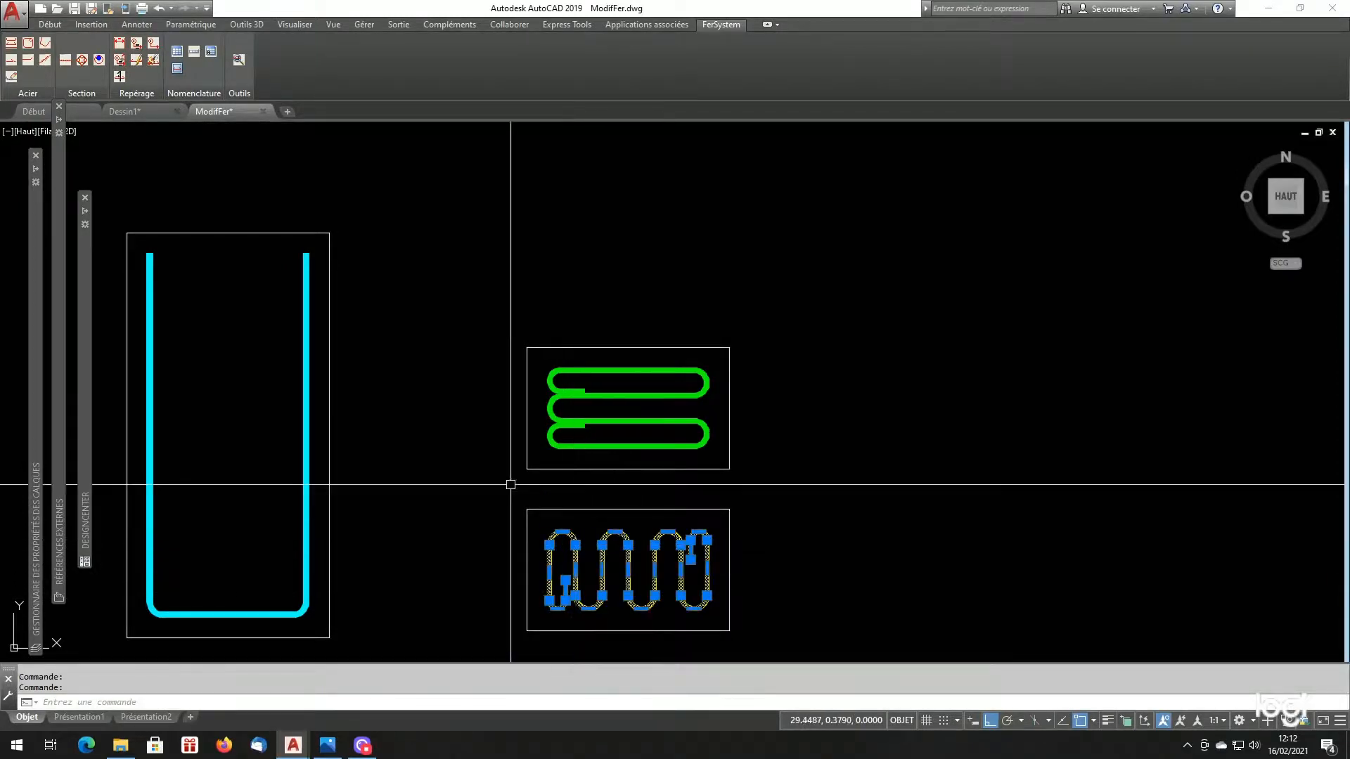
left_click(51, 24)
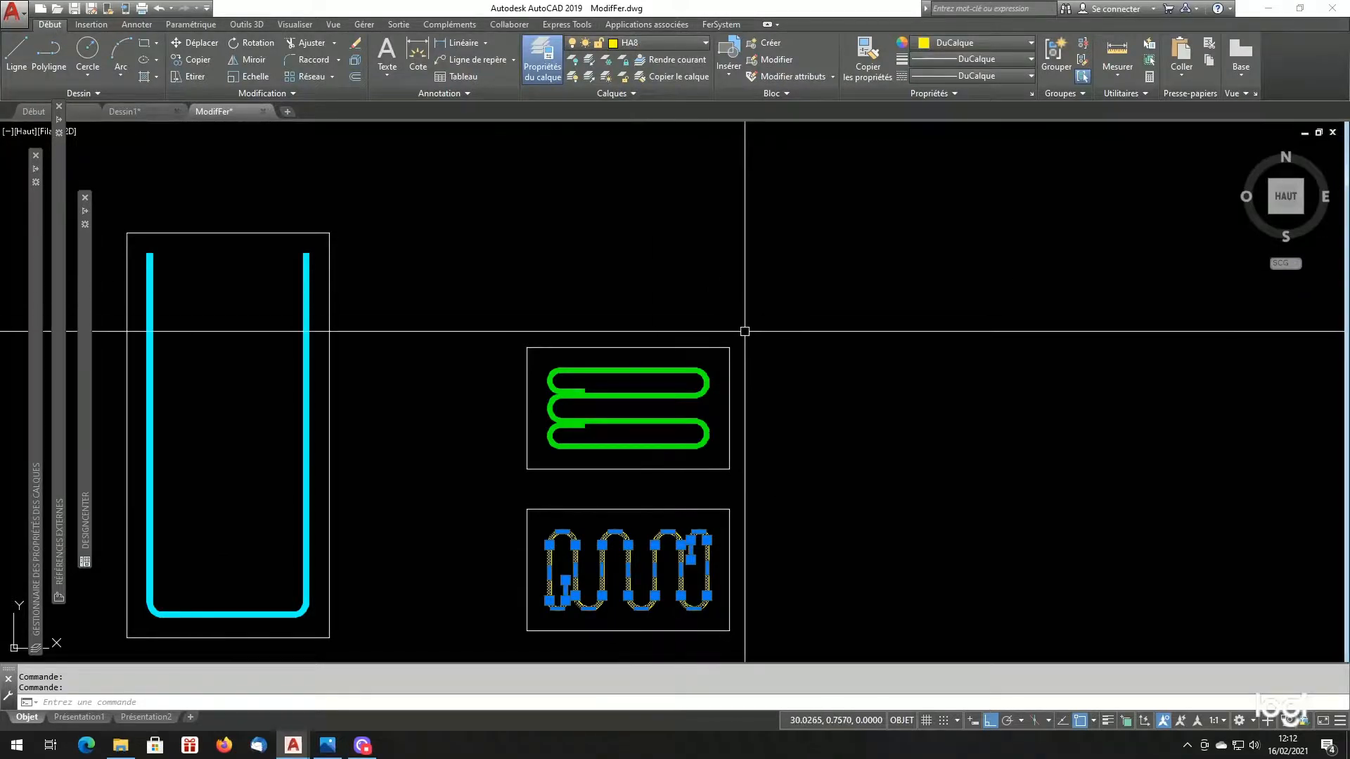
key("Escape")
key("Escape")
scroll(726, 359, "down", 2)
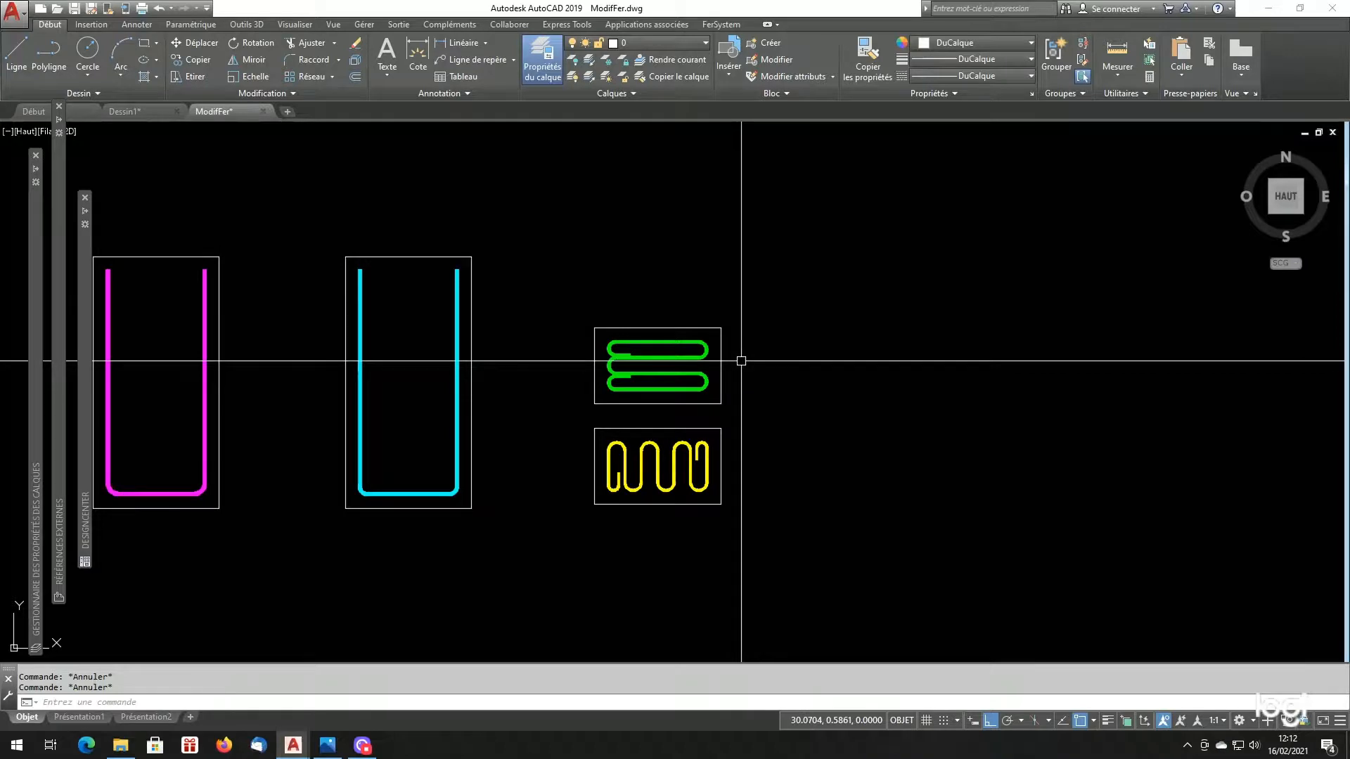
scroll(743, 372, "down", 3)
scroll(743, 370, "up", 5)
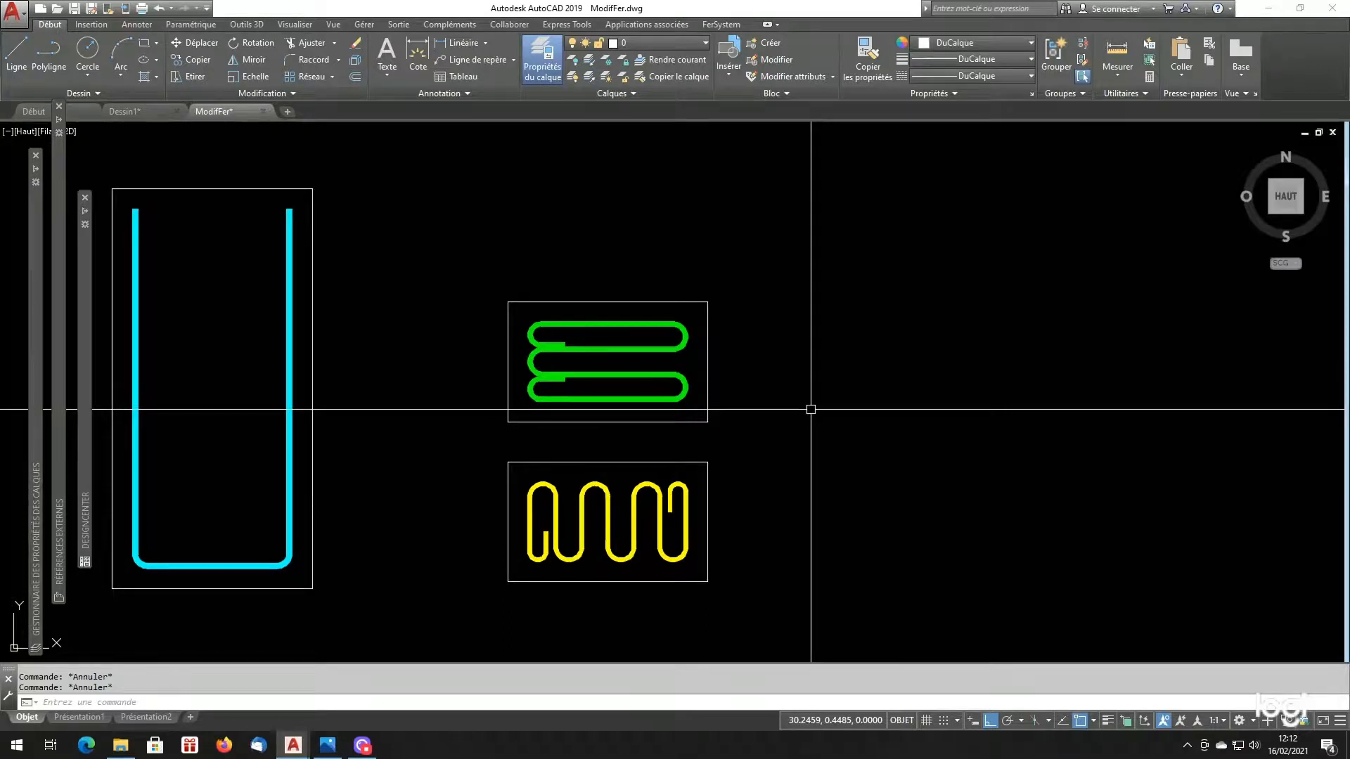
key("super+r")
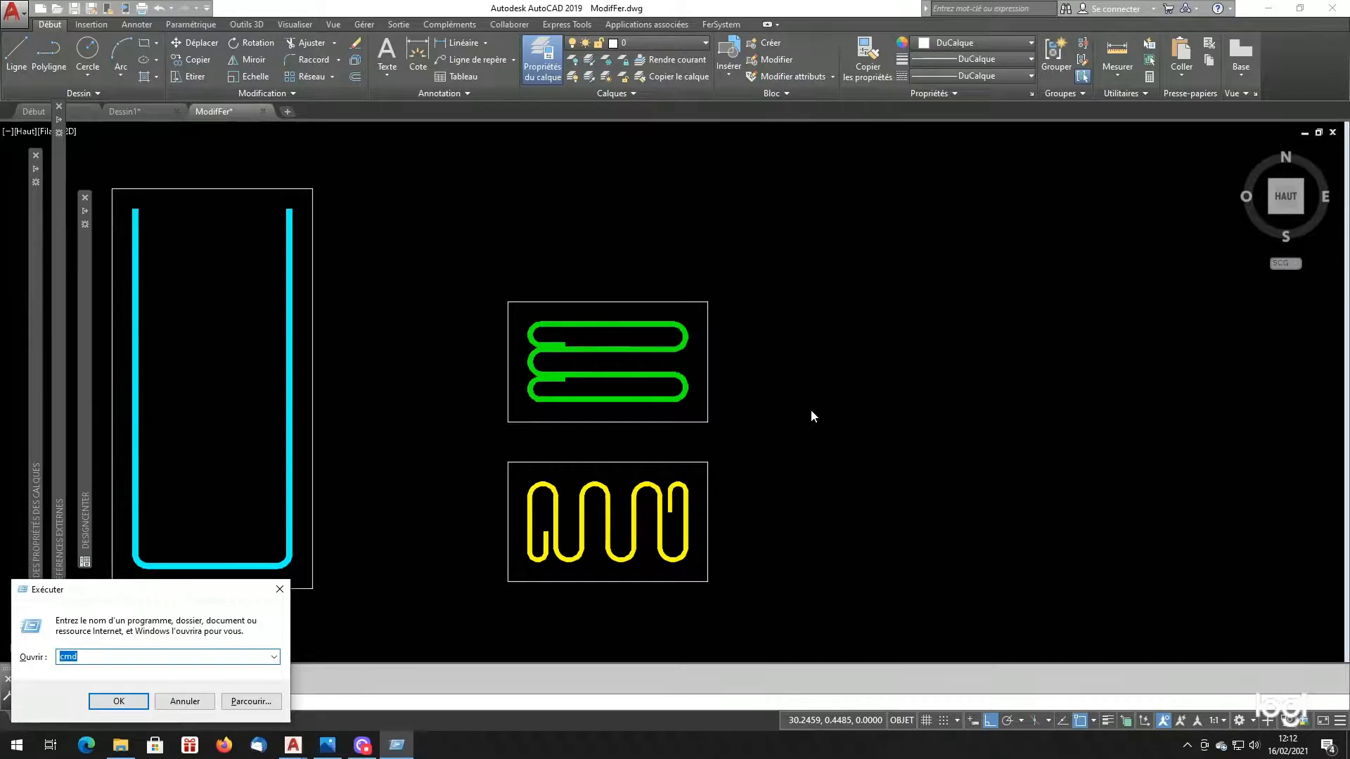
key("Escape")
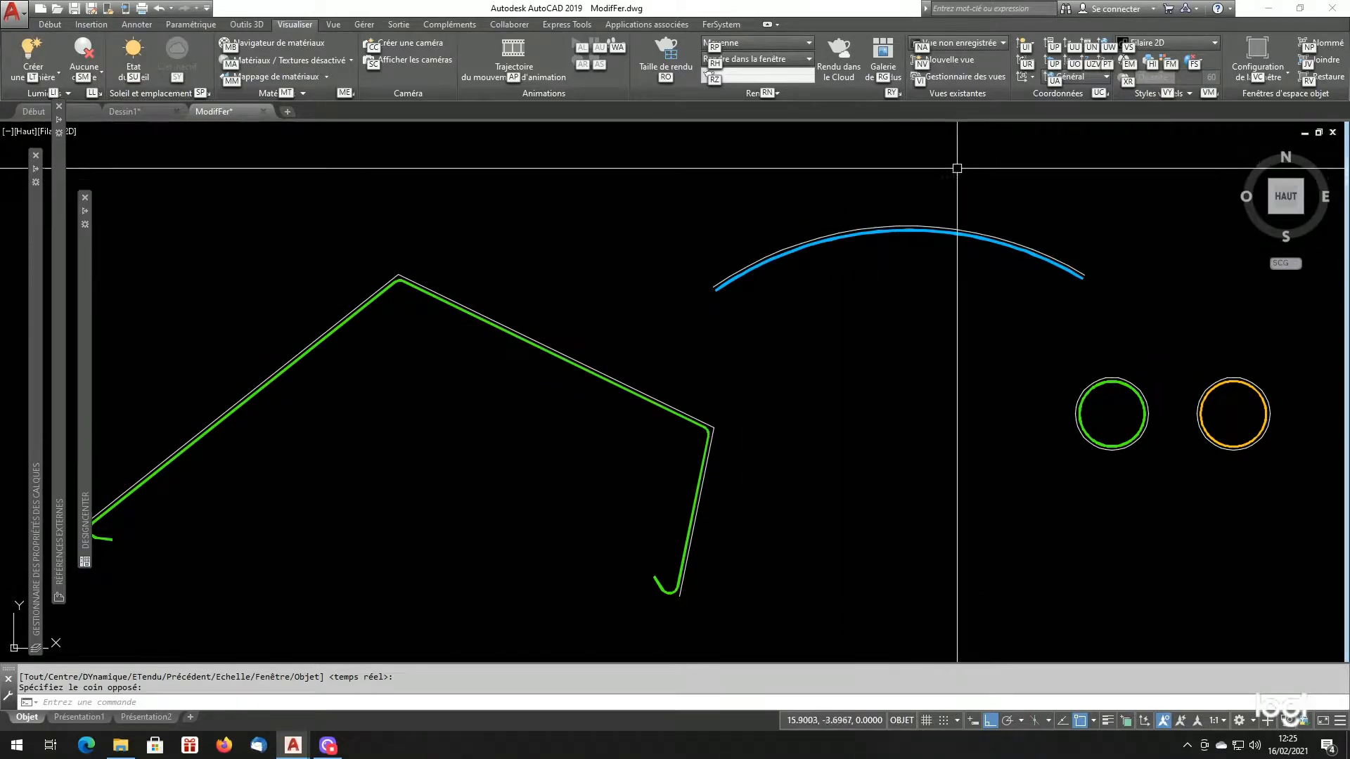
- Modify the green polygonal bar with hooked ends to mandrel type Ancrage and diameter HA32, keeping its outer side
left_click(721, 25)
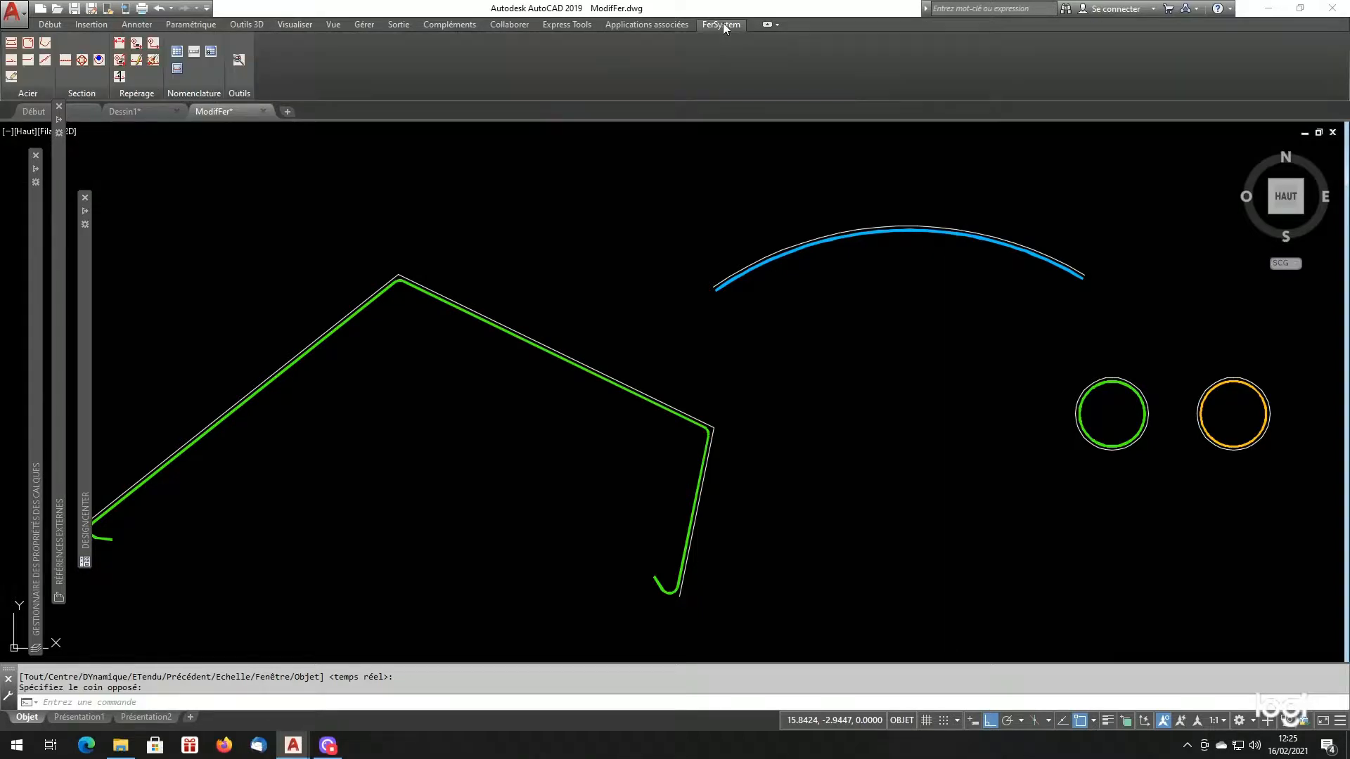
left_click(12, 78)
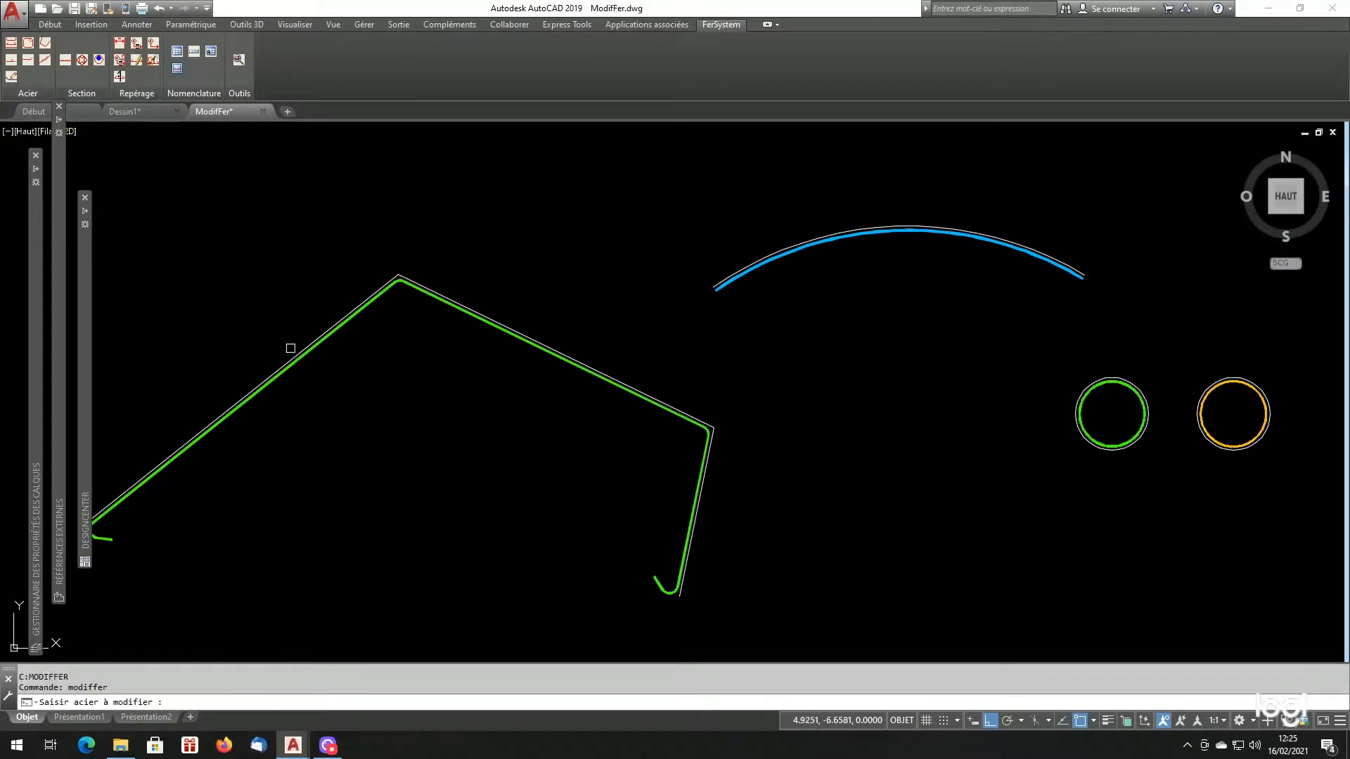
left_click(300, 357)
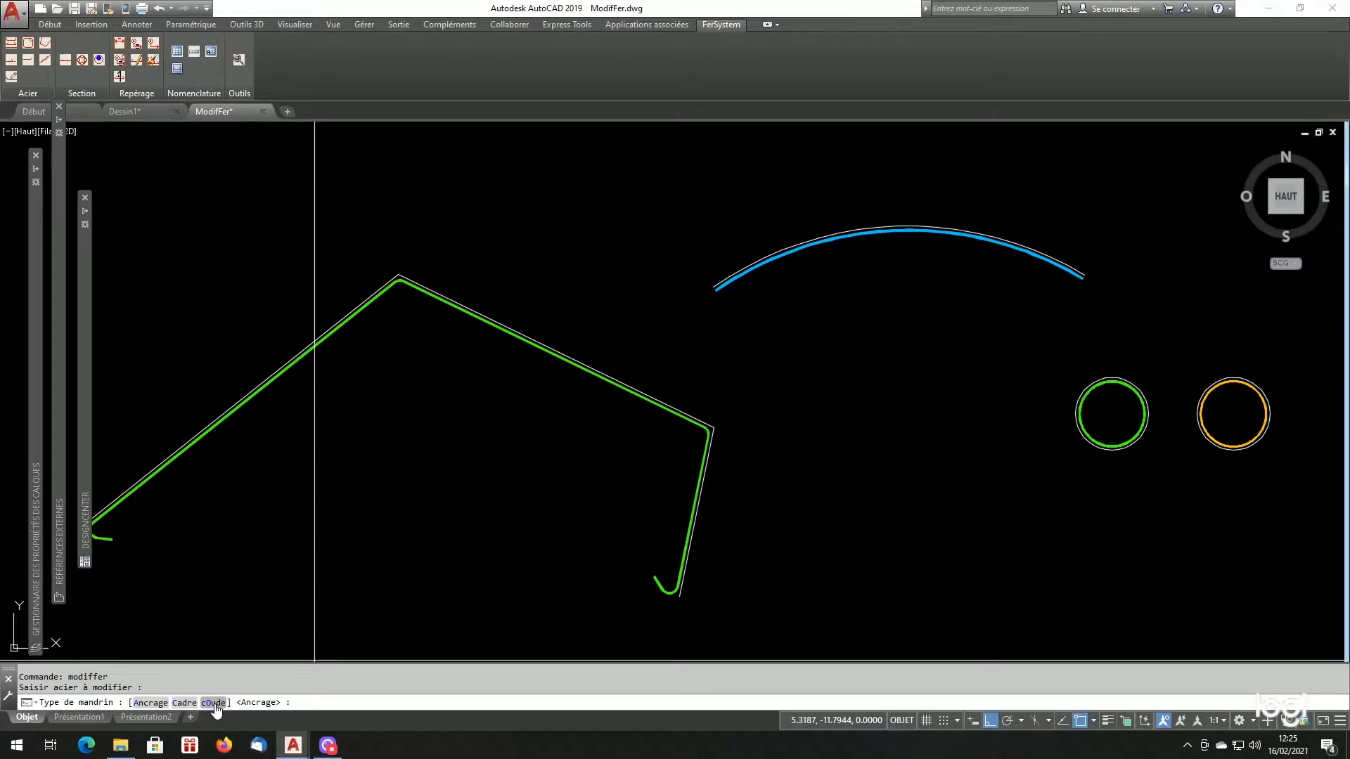
left_click(148, 703)
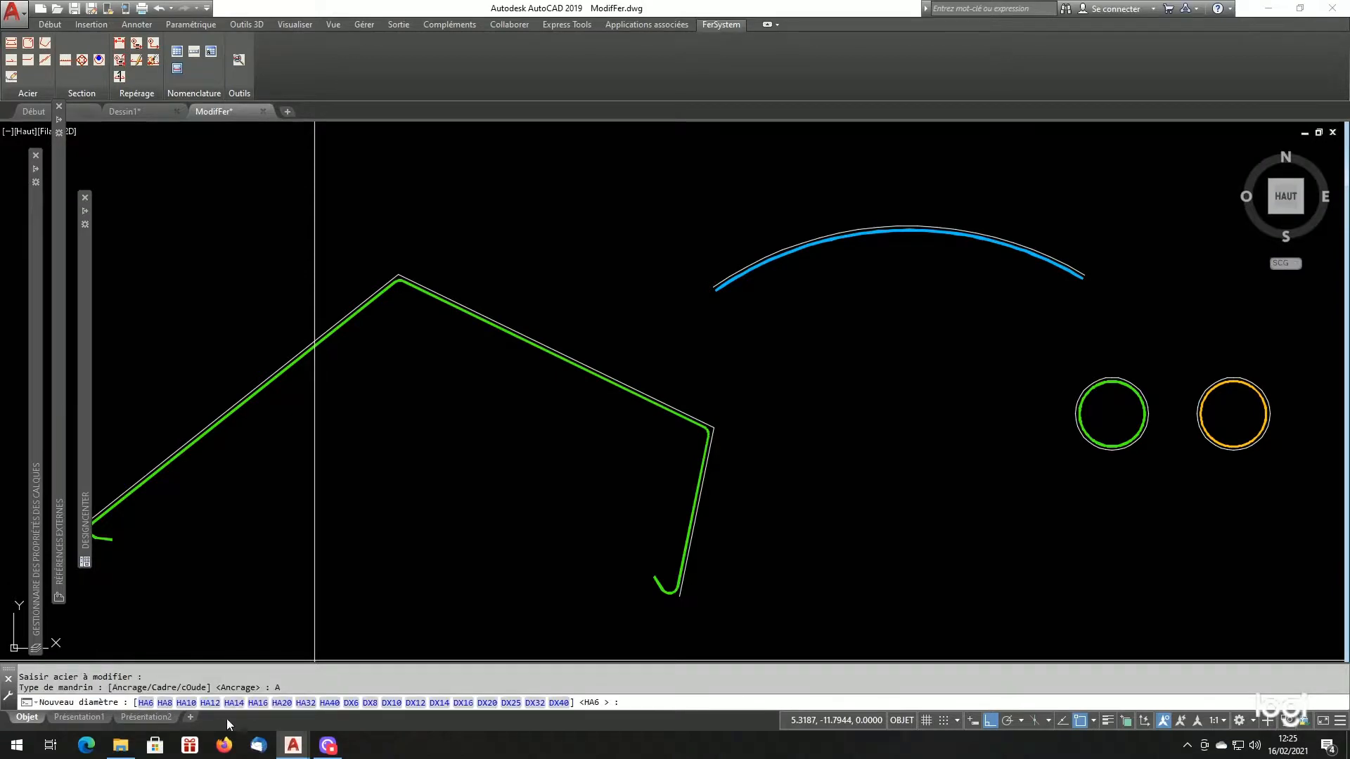
left_click(305, 702)
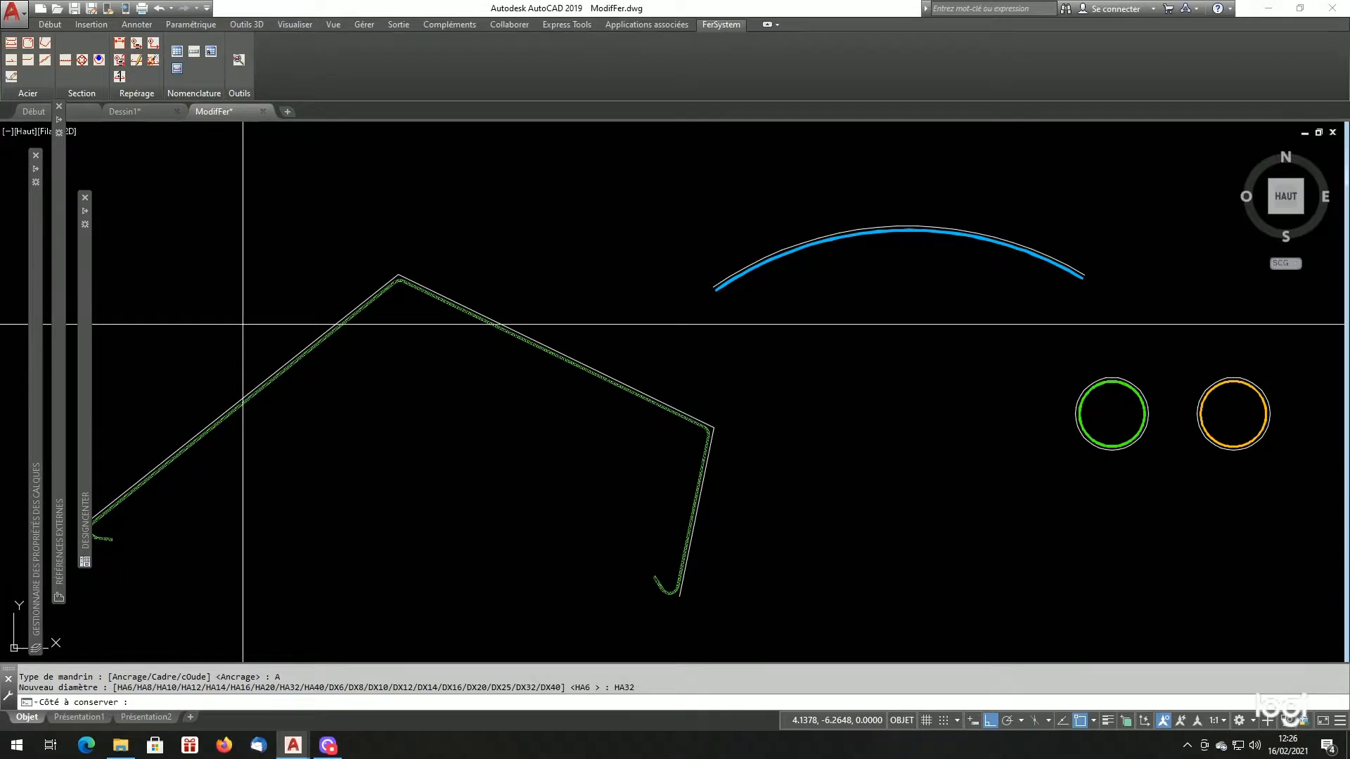
left_click(243, 324)
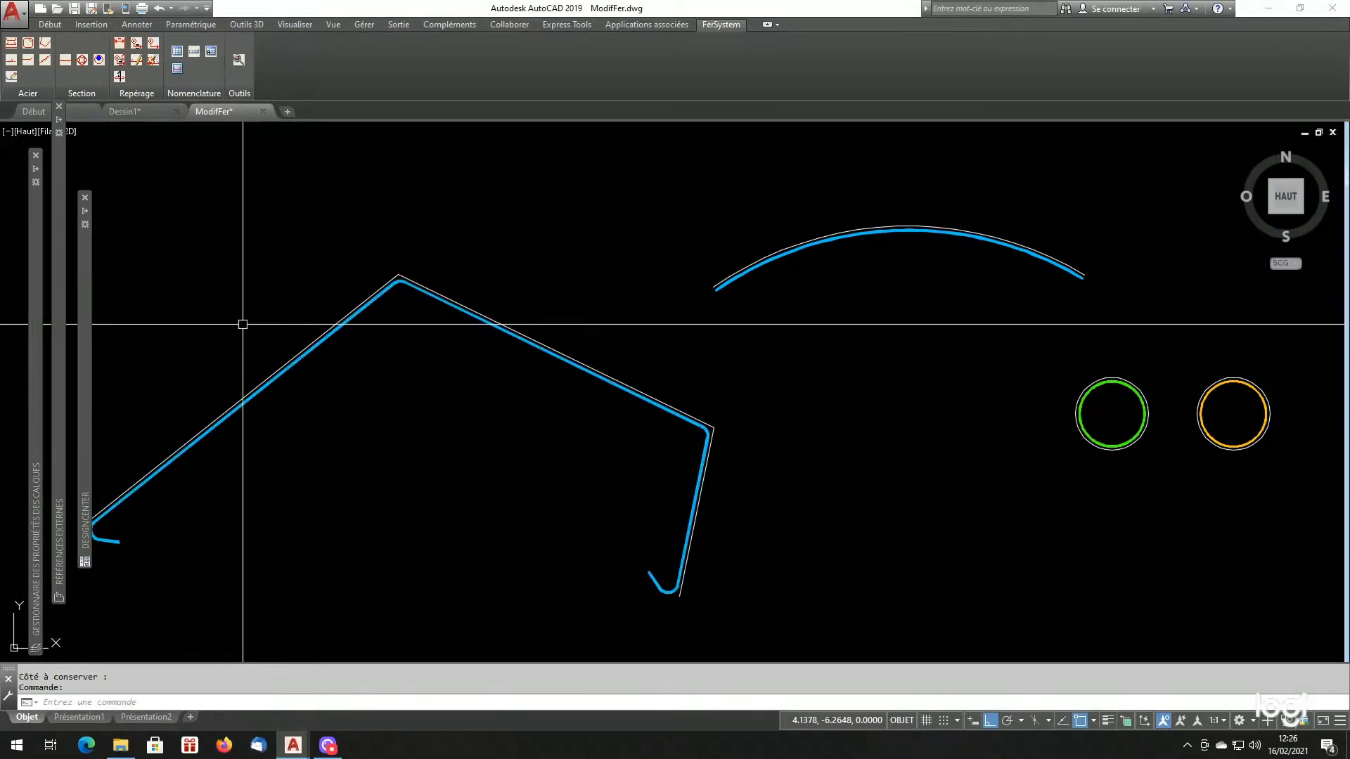
- Measure the straight return of the polygonal bar's left hook, from the end of the bend to the bar tip
scroll(310, 457, "down", 4)
scroll(226, 466, "up", 9)
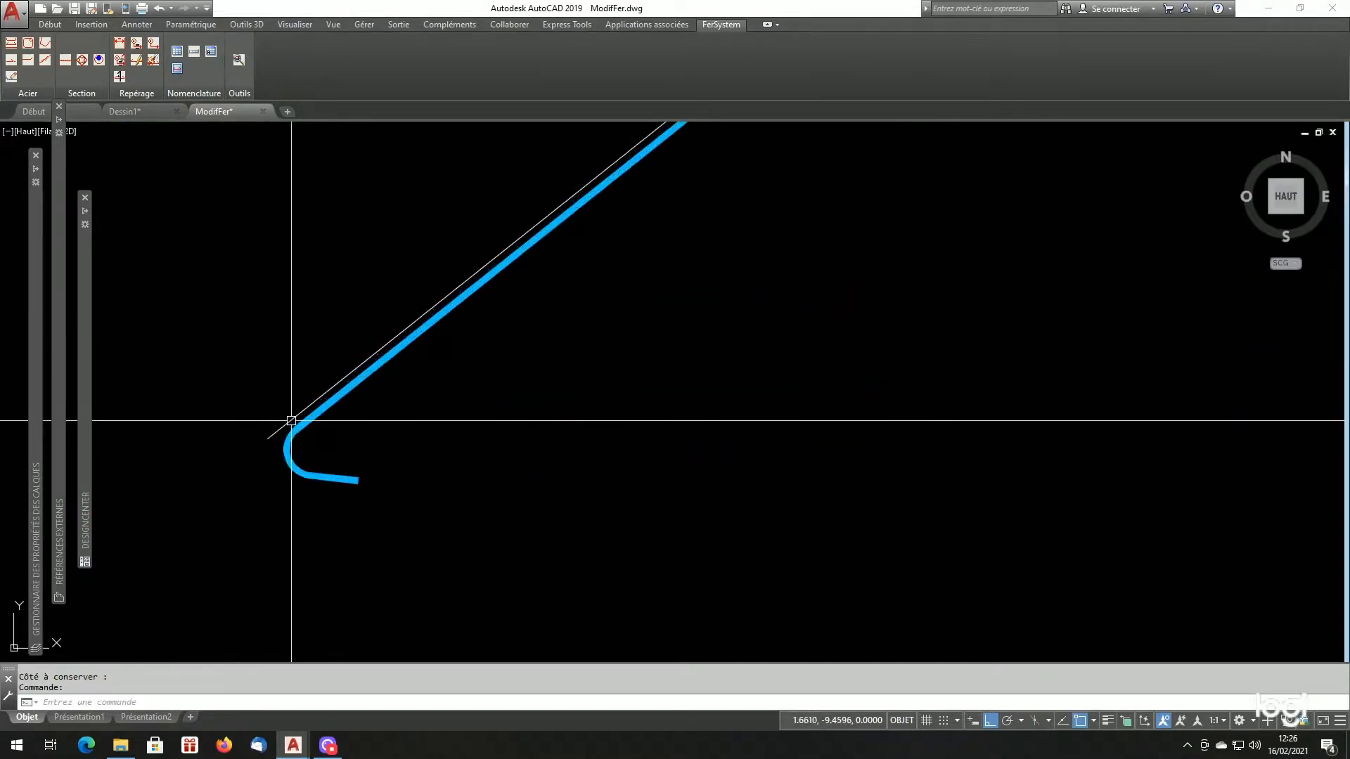
scroll(296, 450, "down", 5)
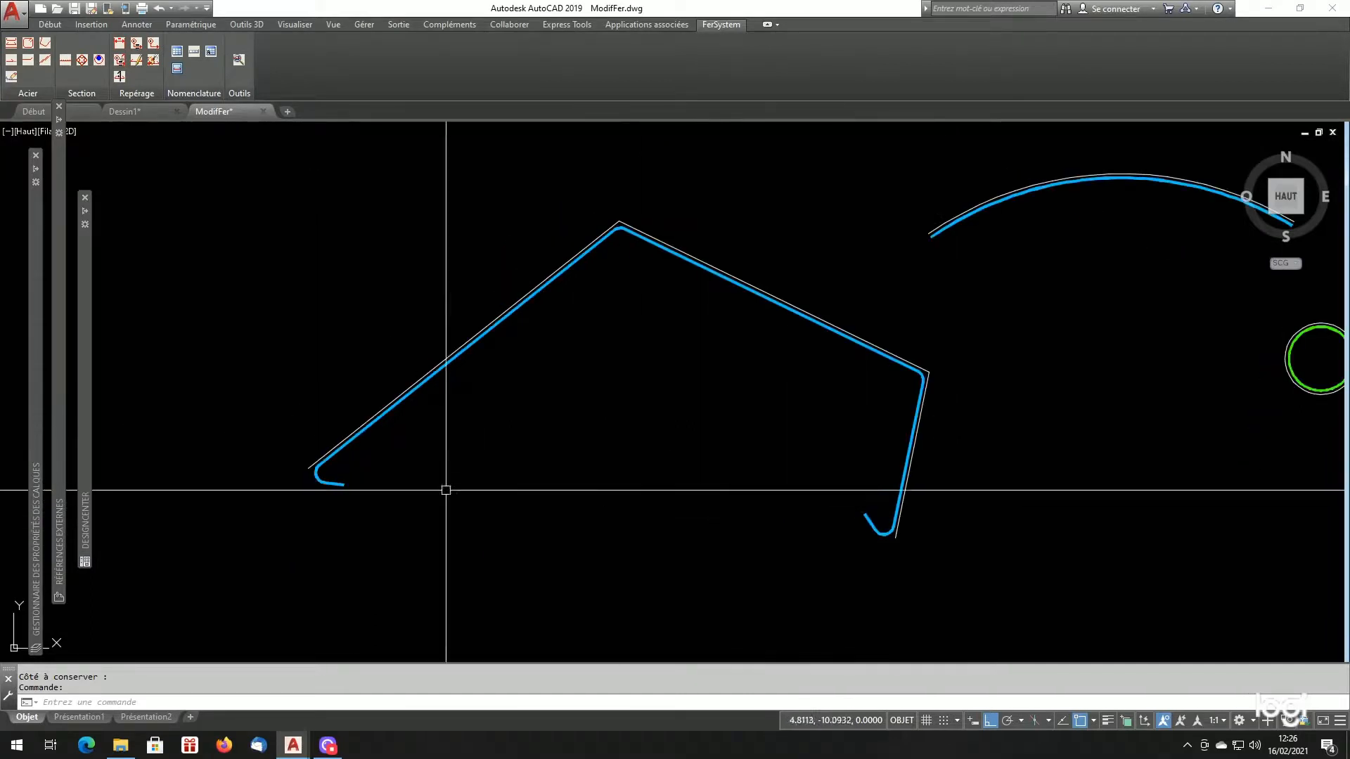
scroll(446, 488, "up", 5)
scroll(322, 477, "up", 1)
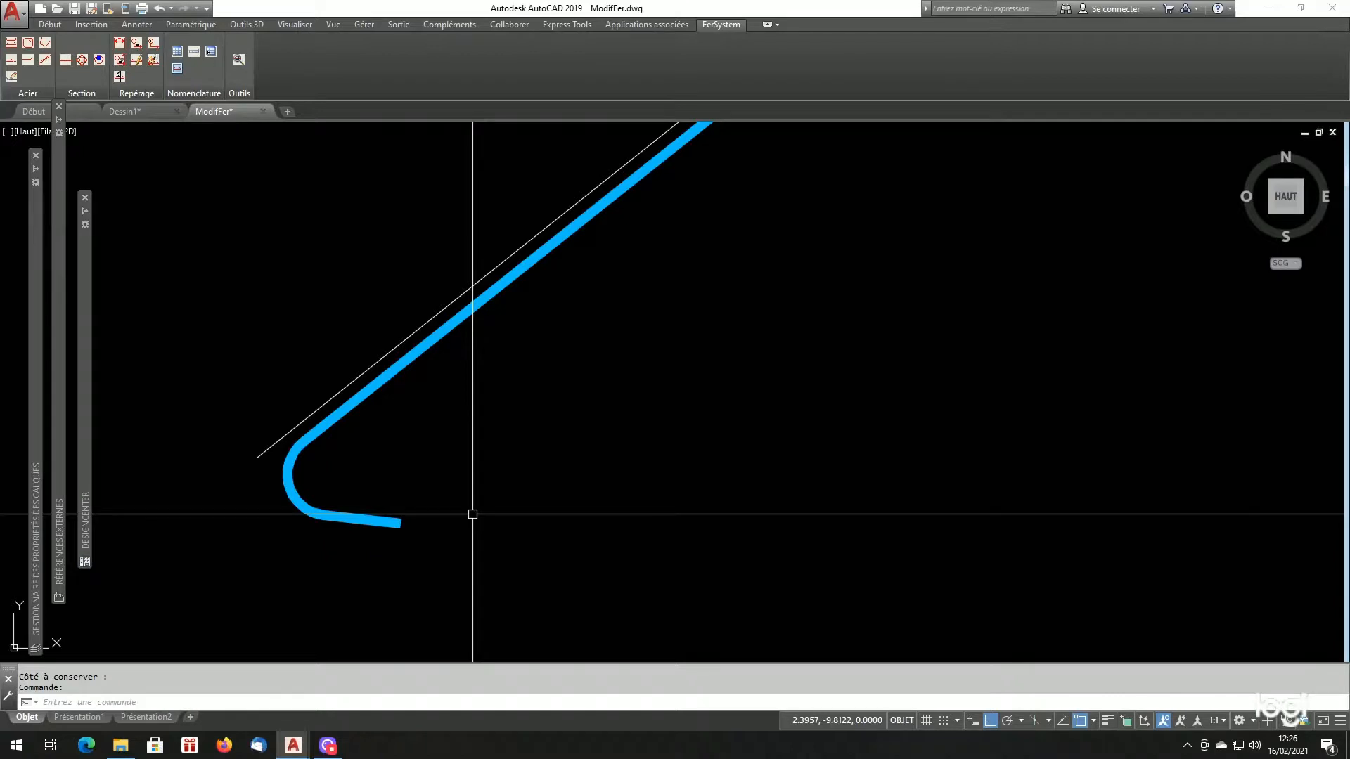
type("di")
key("Return")
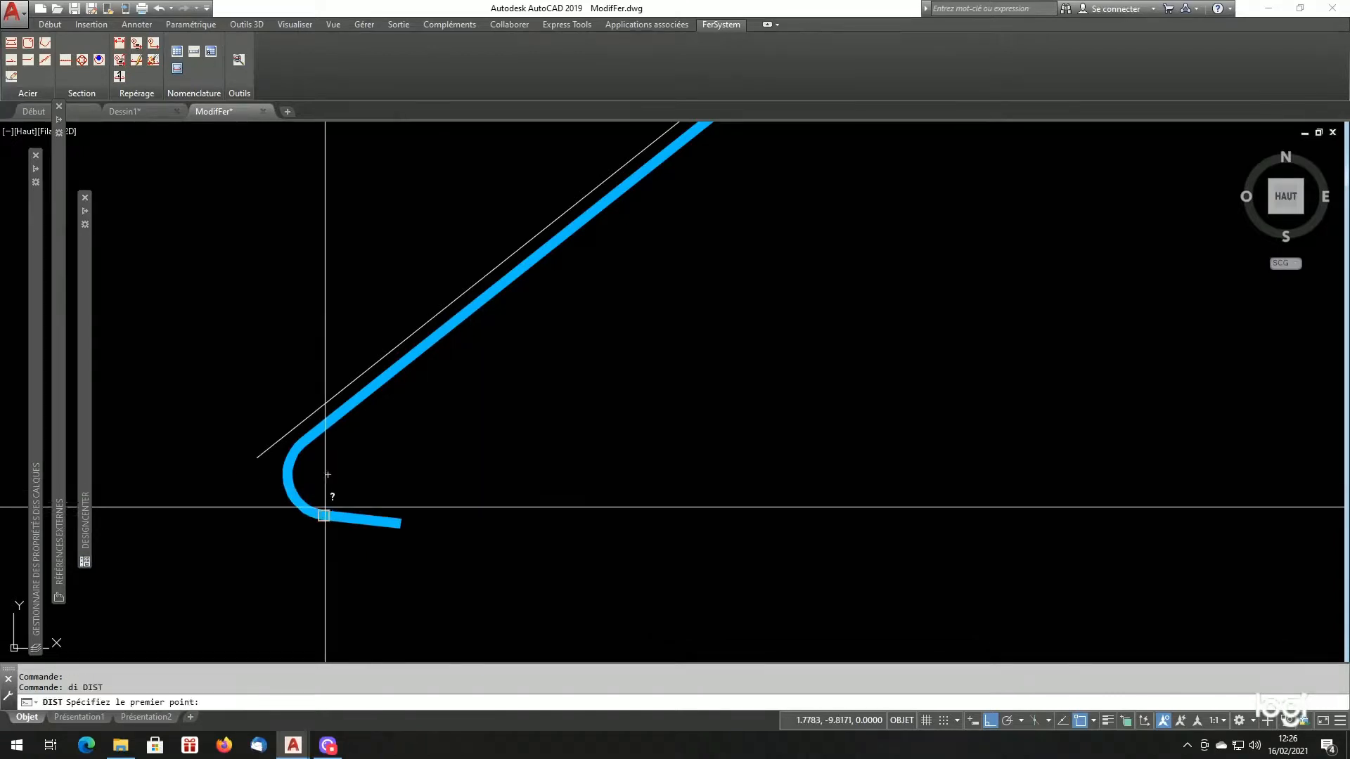
left_click(325, 514)
left_click(384, 524)
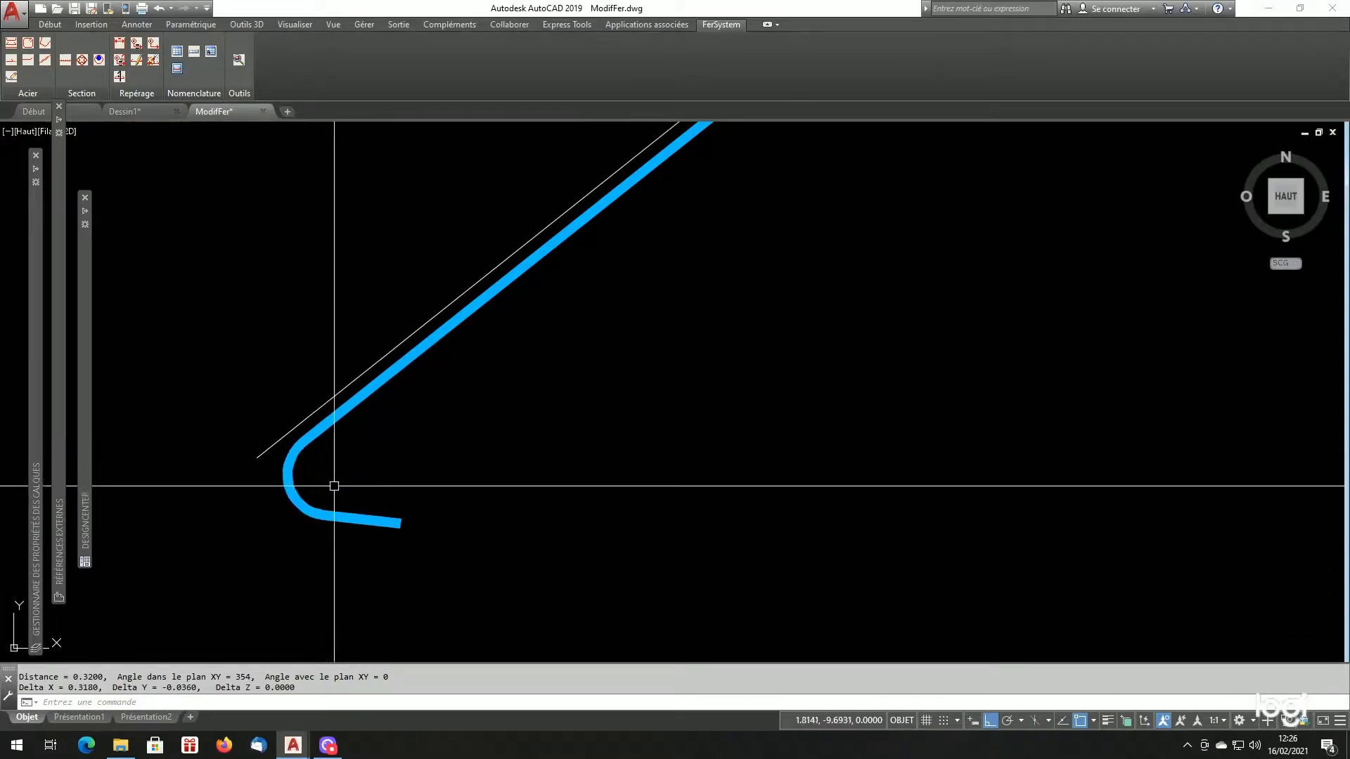
- Examine the polygonal bar, the arc bar and the row of rectangular bar layouts above them
scroll(333, 449, "down", 6)
scroll(670, 468, "up", 2)
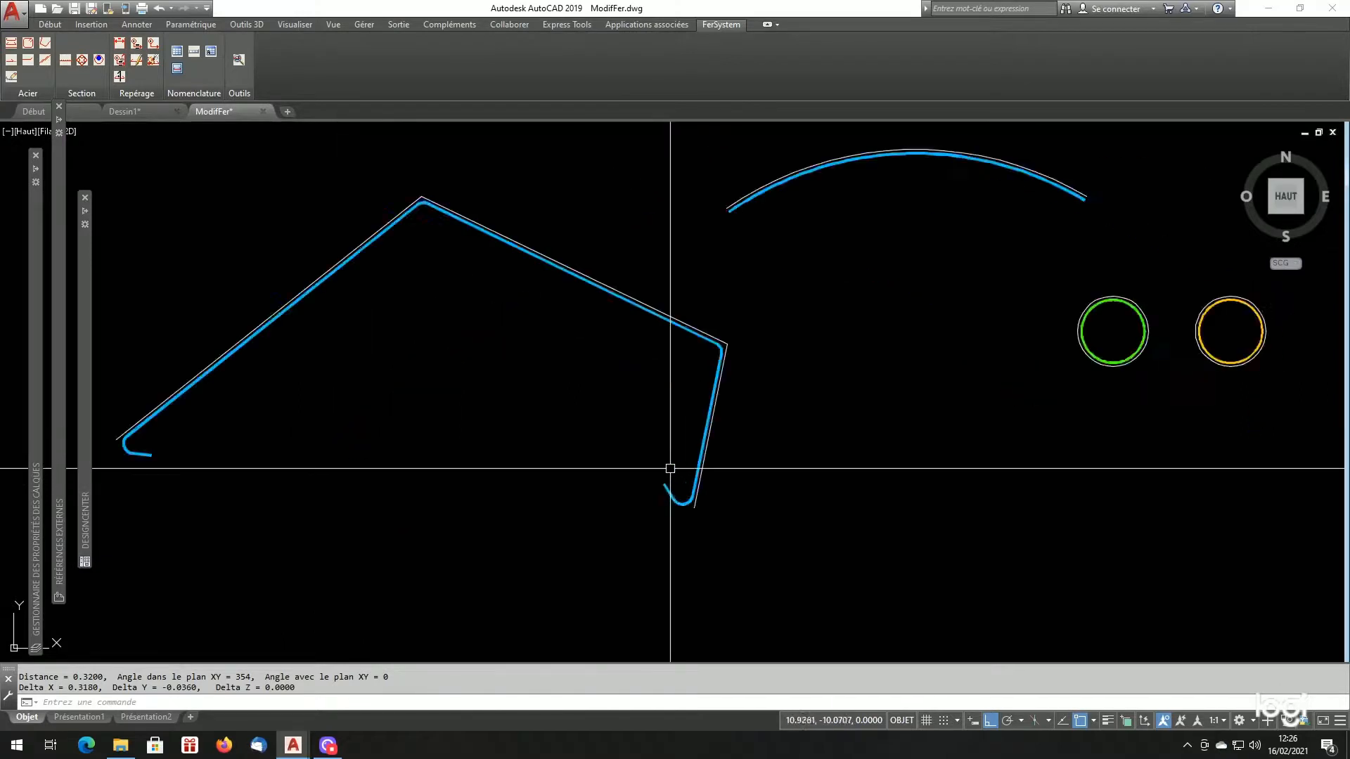
scroll(675, 473, "down", 1)
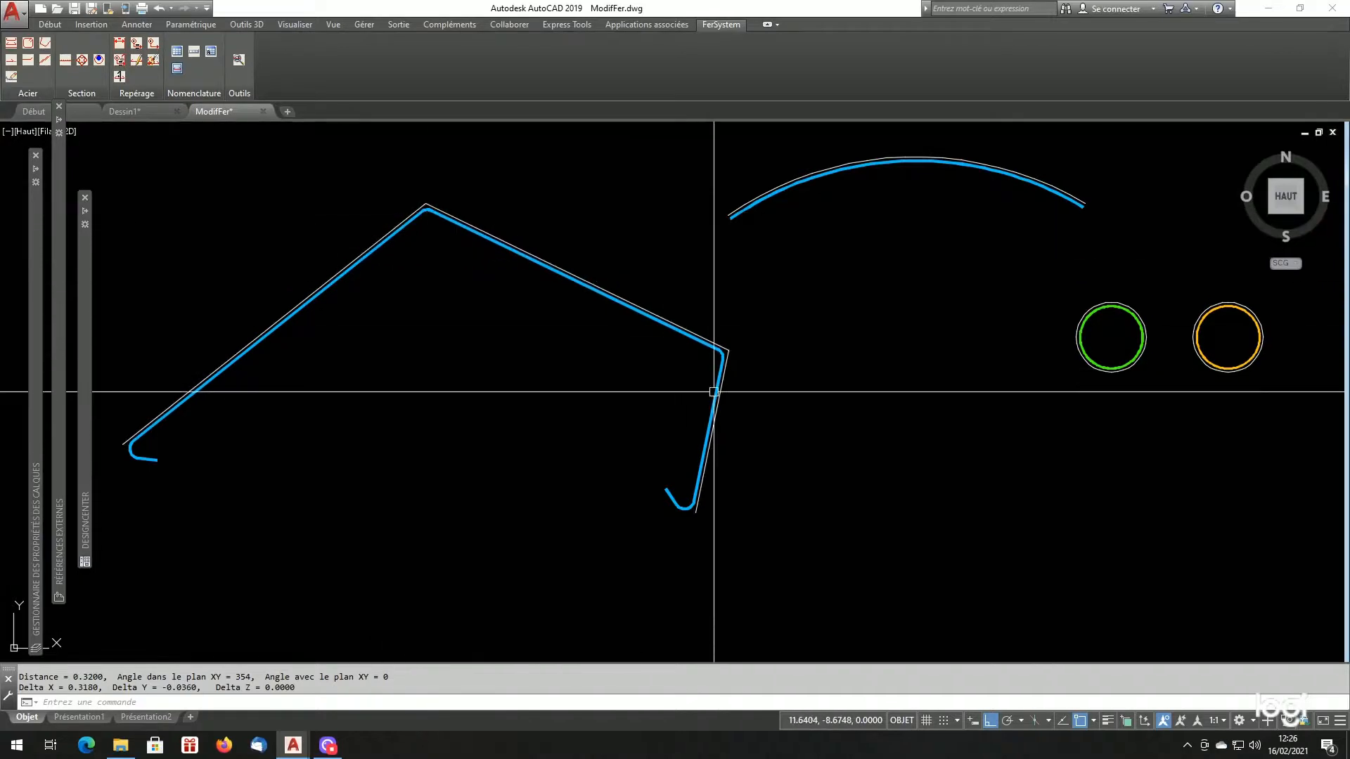
scroll(557, 367, "down", 2)
scroll(810, 230, "up", 4)
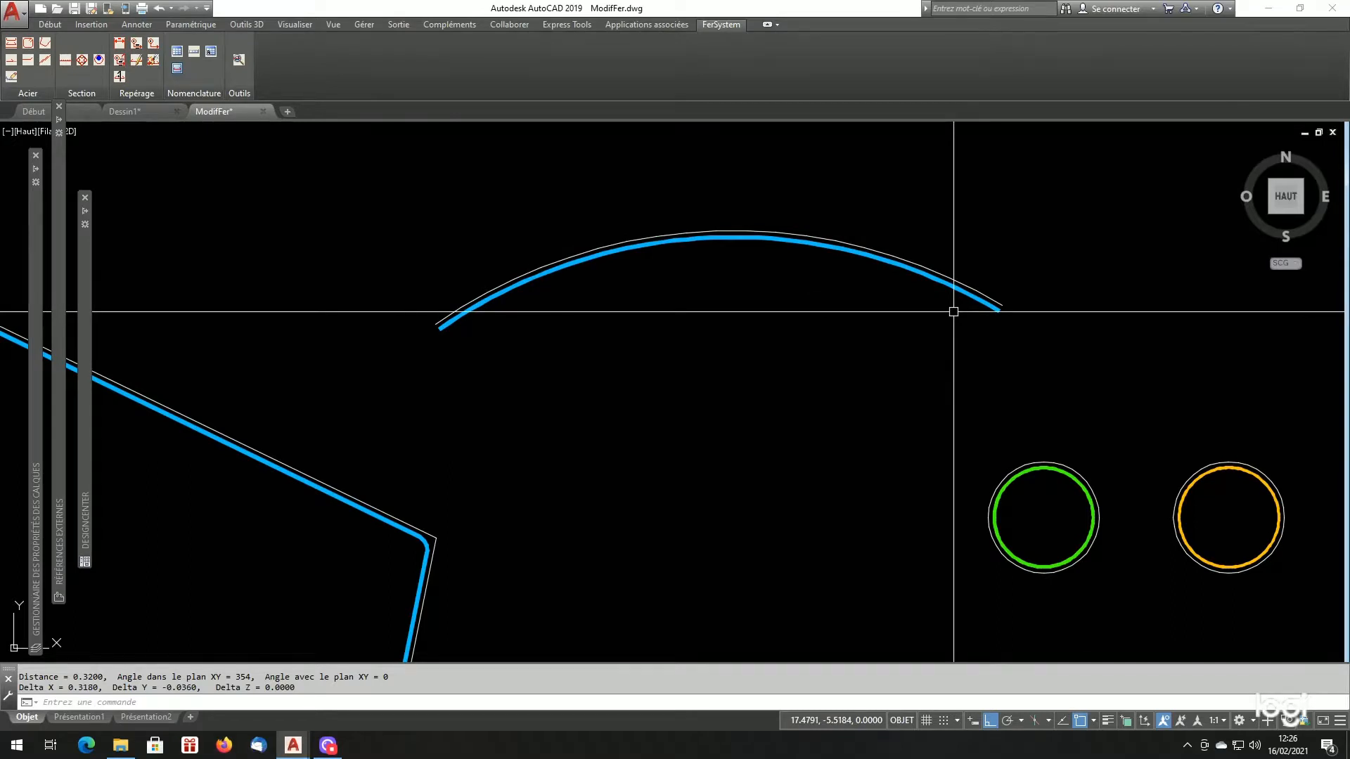
scroll(921, 374, "down", 5)
scroll(636, 256, "up", 3)
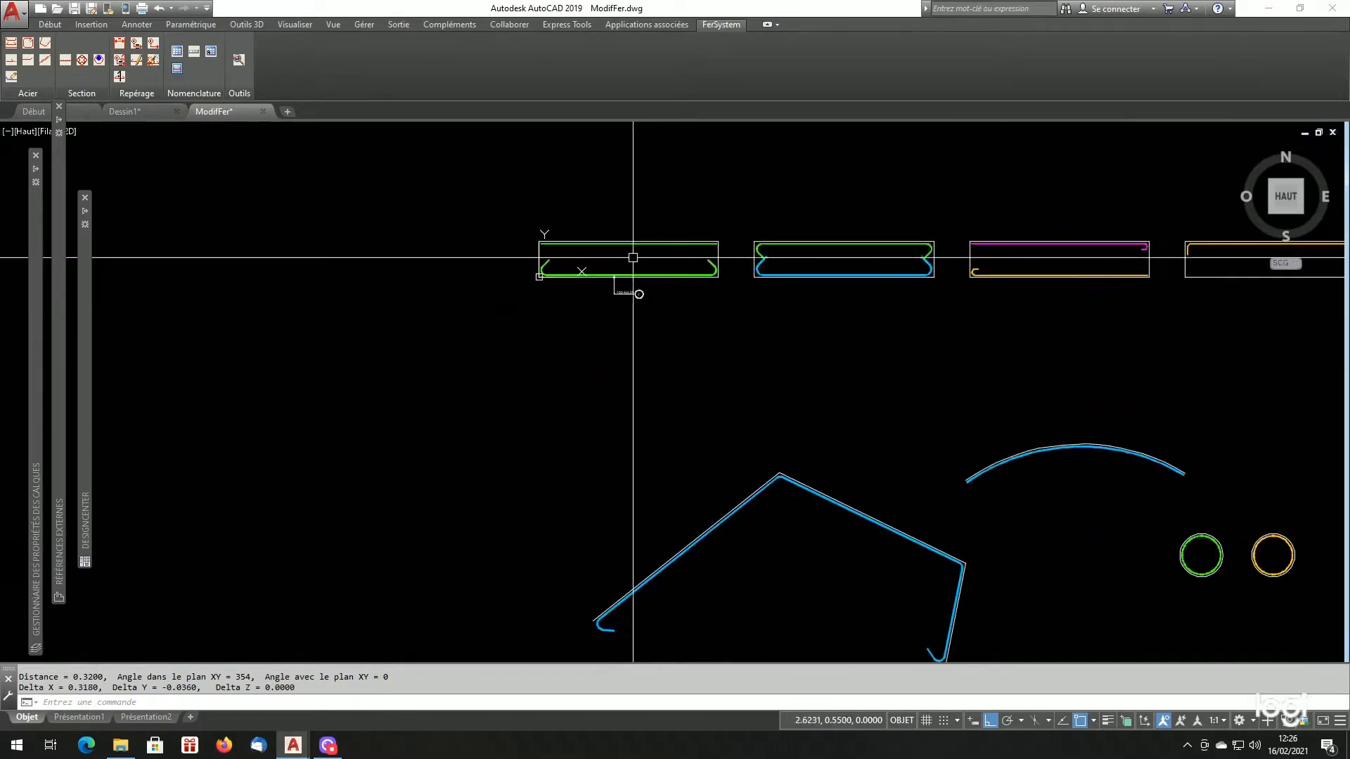
scroll(1079, 470, "up", 4)
scroll(1013, 429, "down", 4)
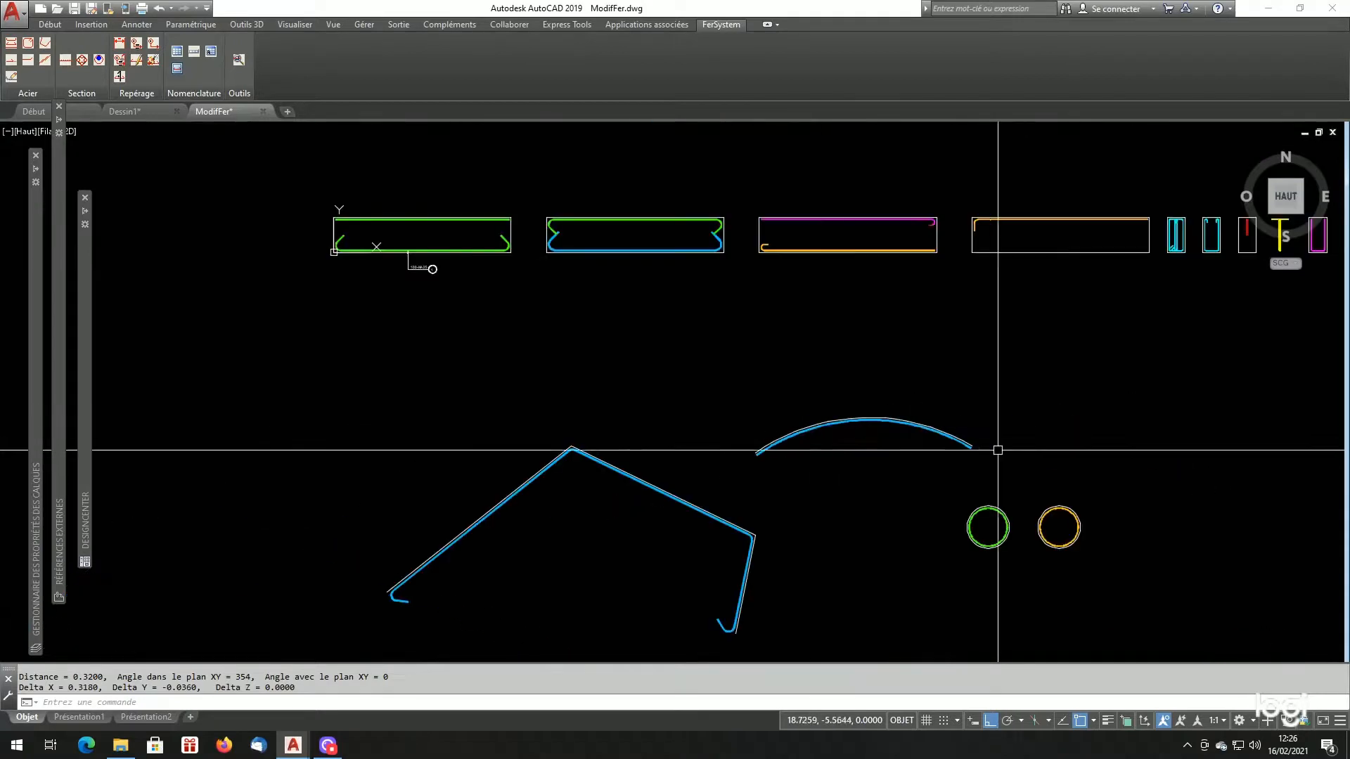
- Modify the blue arc bar to diameter HA25, keeping the side along its outer, convex edge
scroll(784, 452, "up", 4)
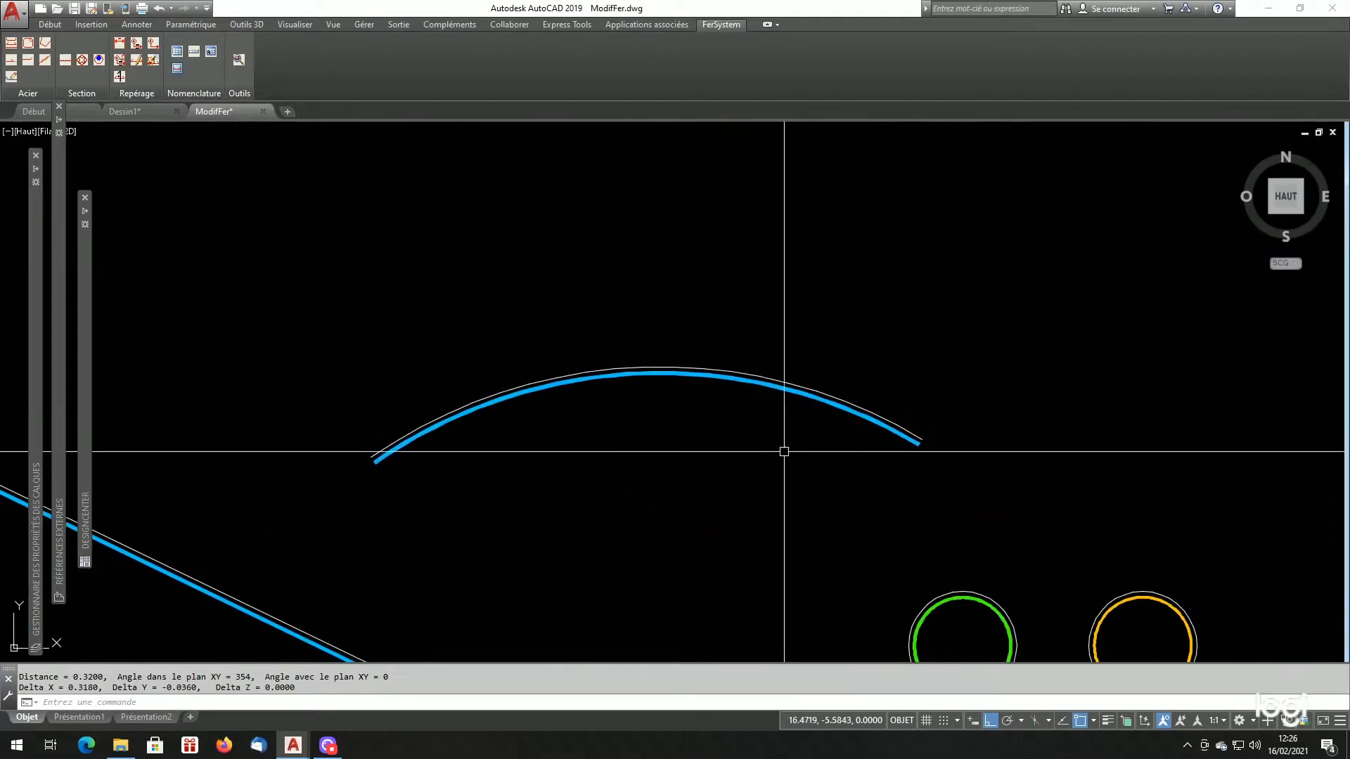
left_click(11, 76)
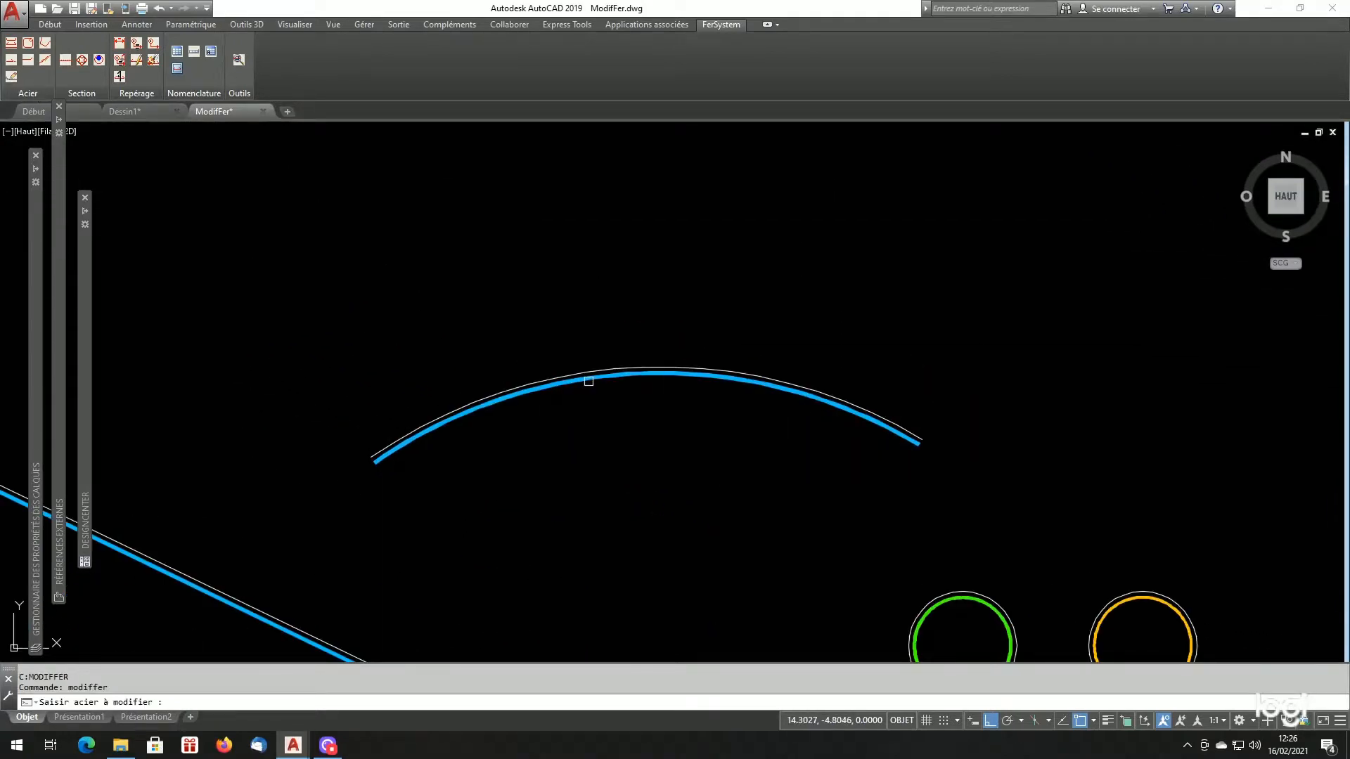
left_click(588, 380)
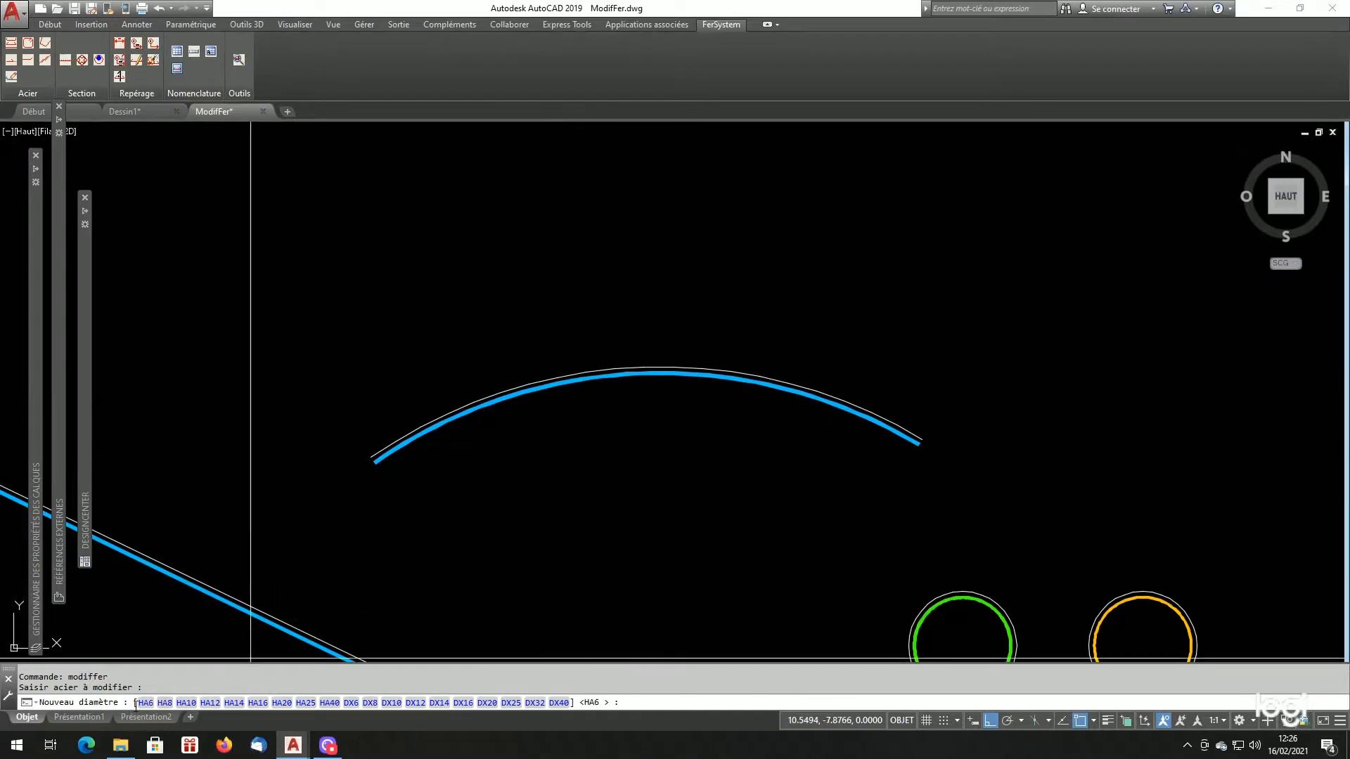
left_click(306, 702)
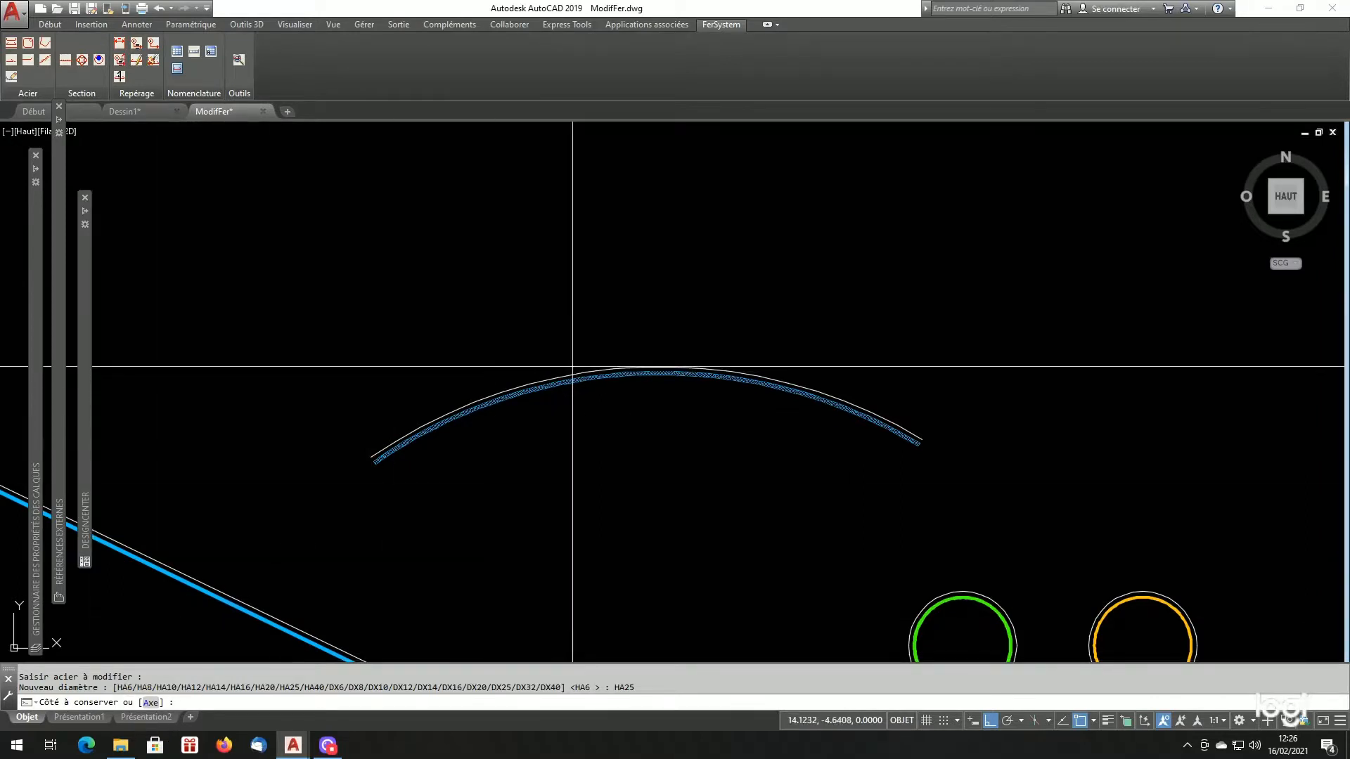
left_click(573, 323)
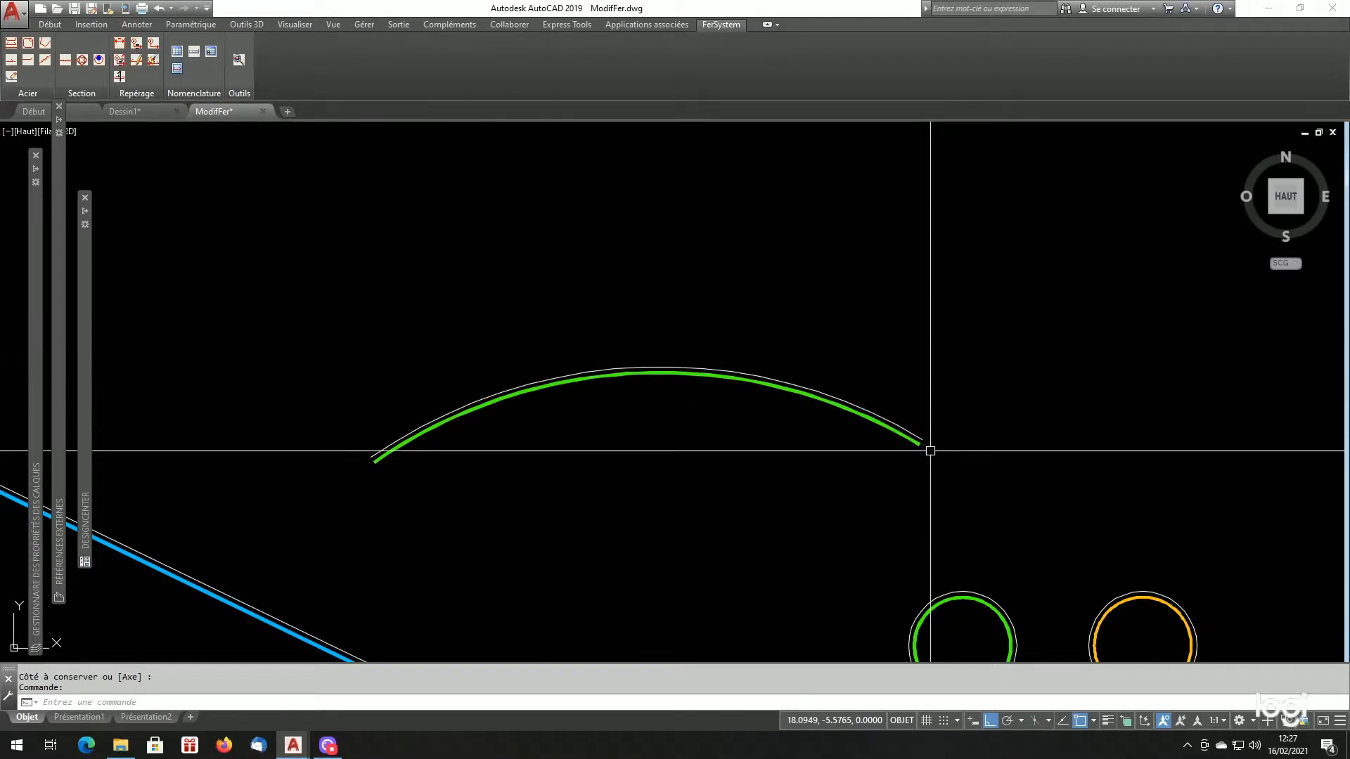
- Select the arc bar to check its layer, and clear the selection
left_click(900, 438)
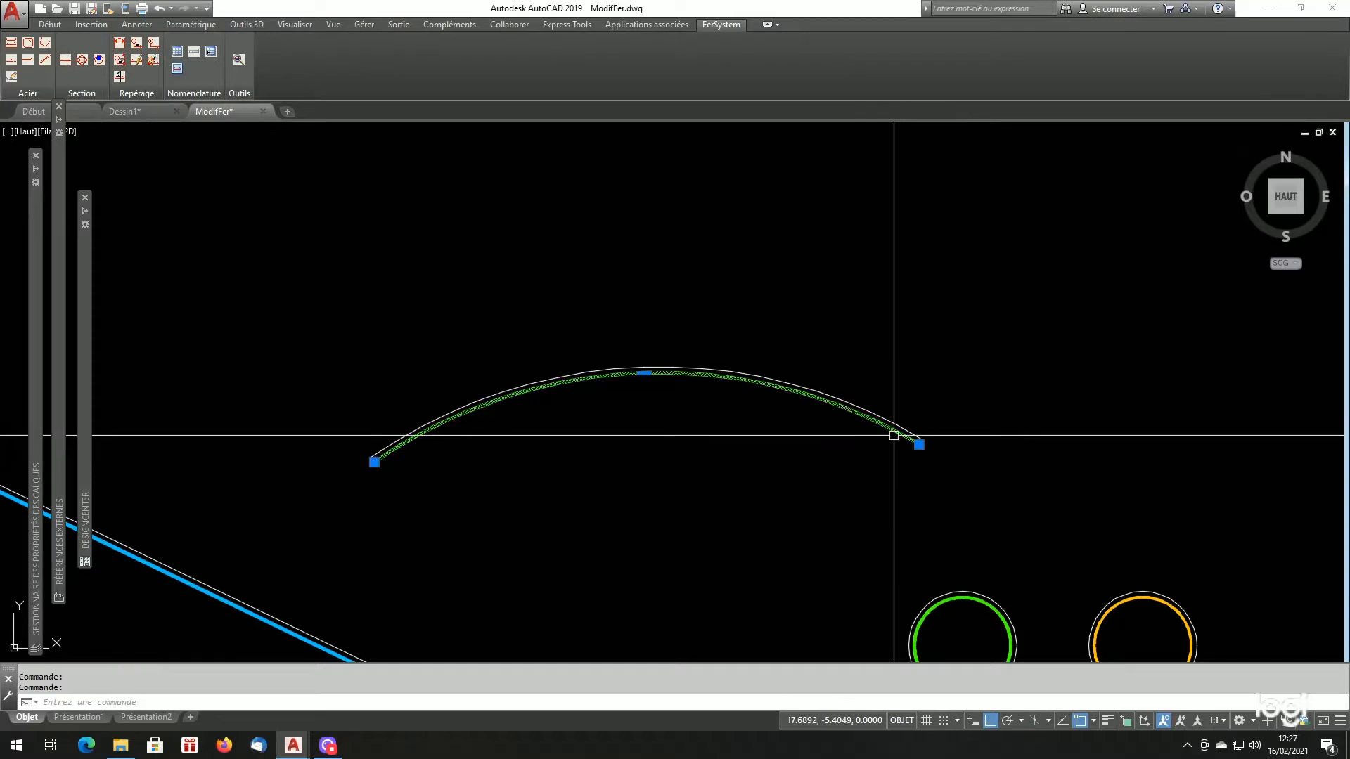
left_click(52, 30)
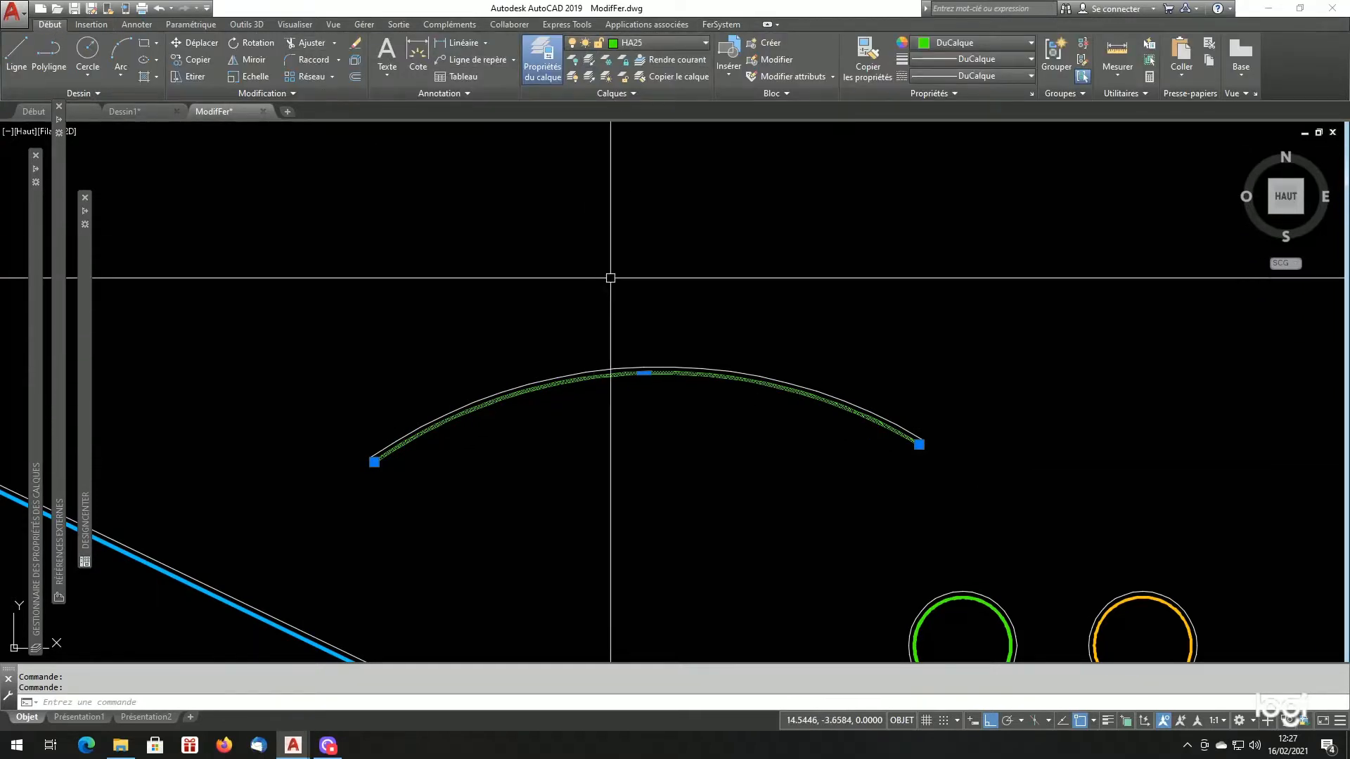
key("Escape")
key("Escape")
- Modify the green circular bar to diameter HA32, keeping its outer side
scroll(609, 281, "down", 4)
scroll(766, 413, "up", 4)
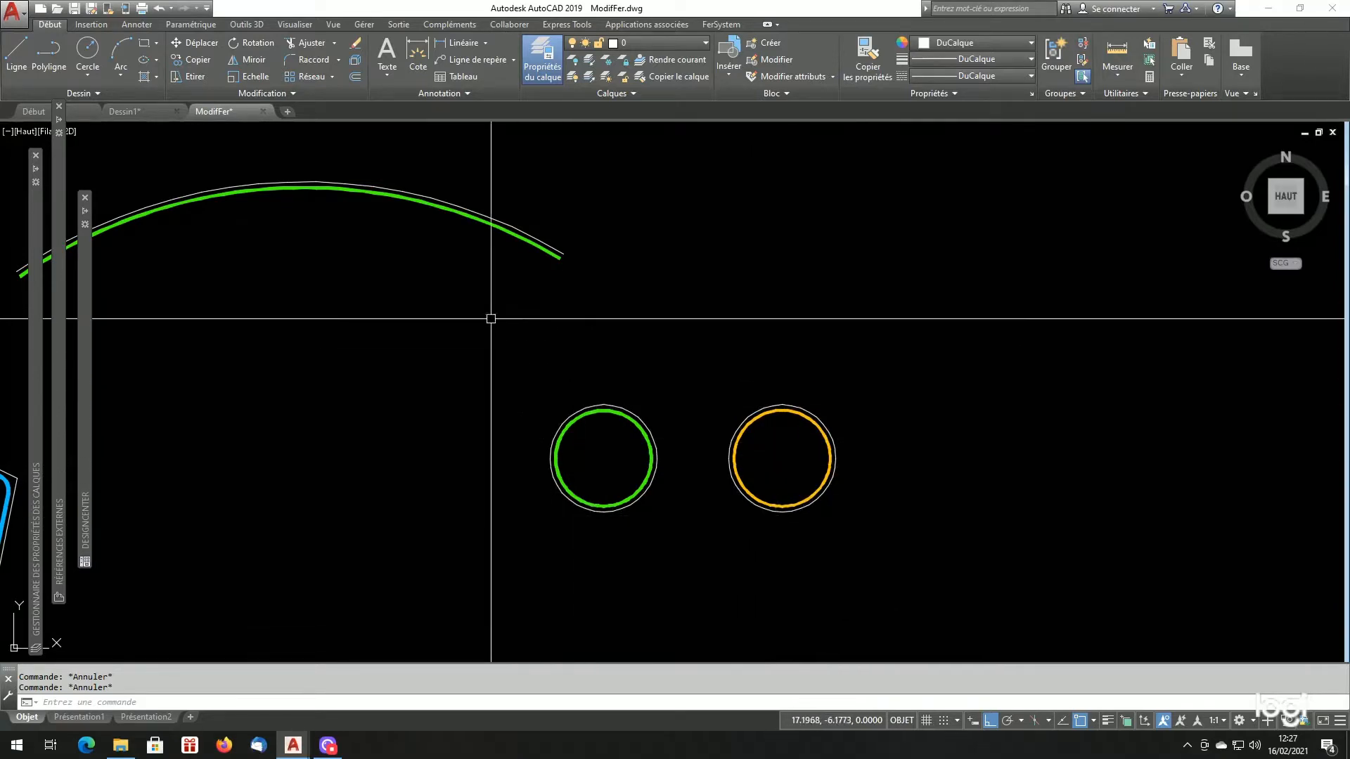
left_click(716, 25)
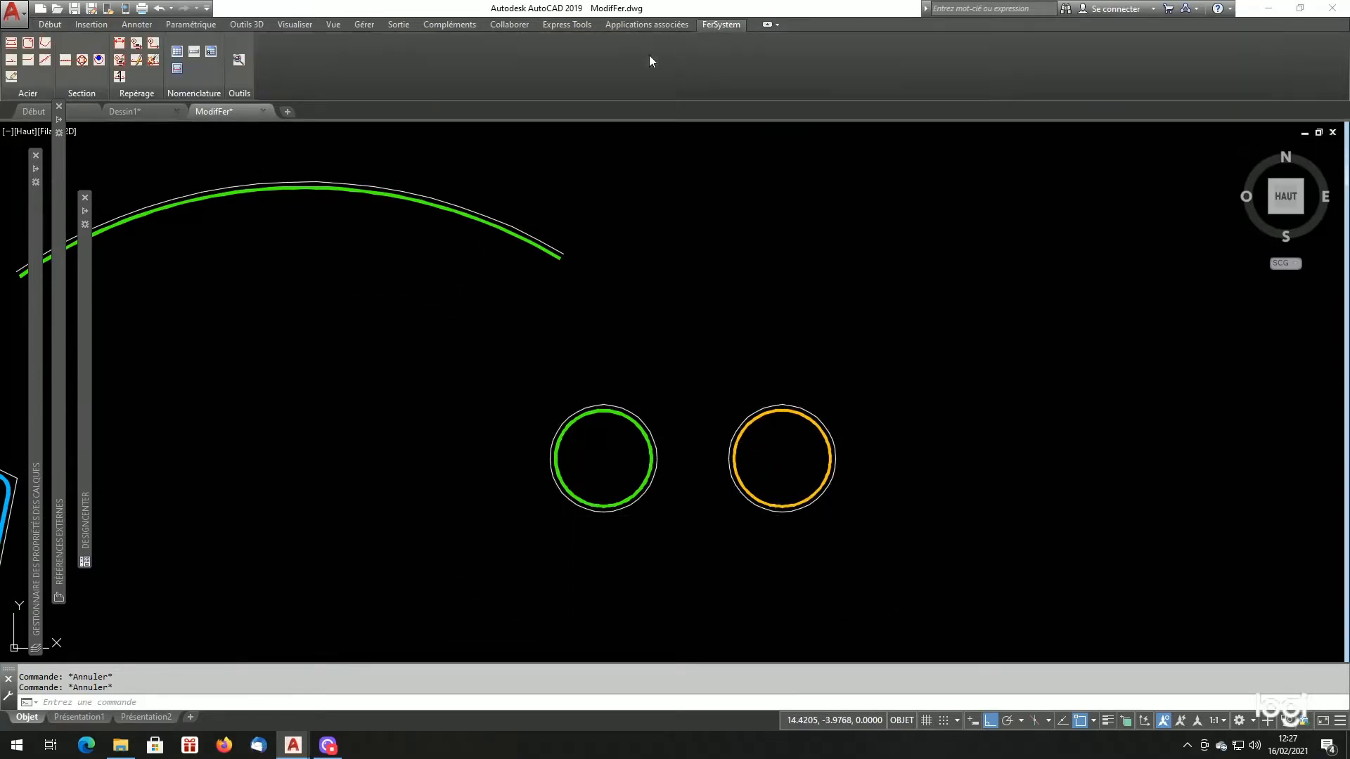
left_click(13, 78)
left_click(587, 415)
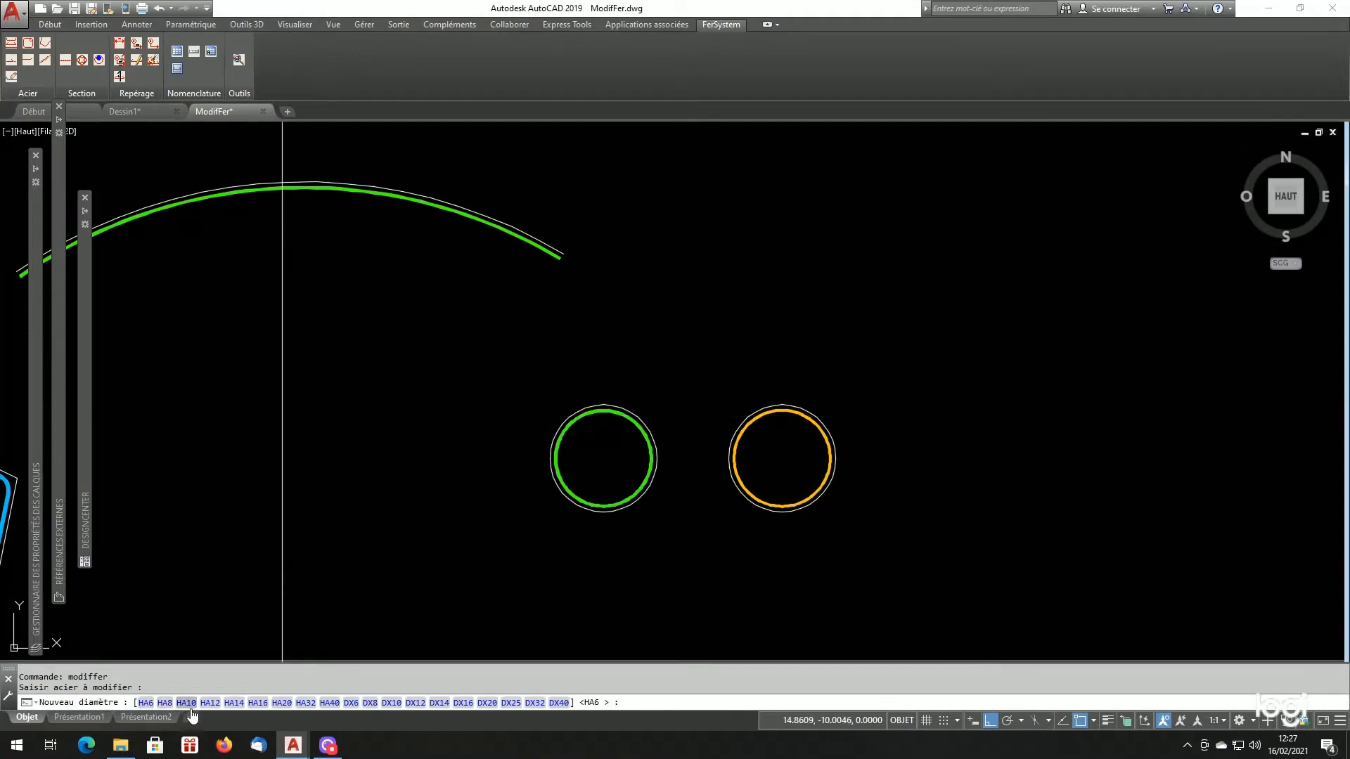
left_click(306, 703)
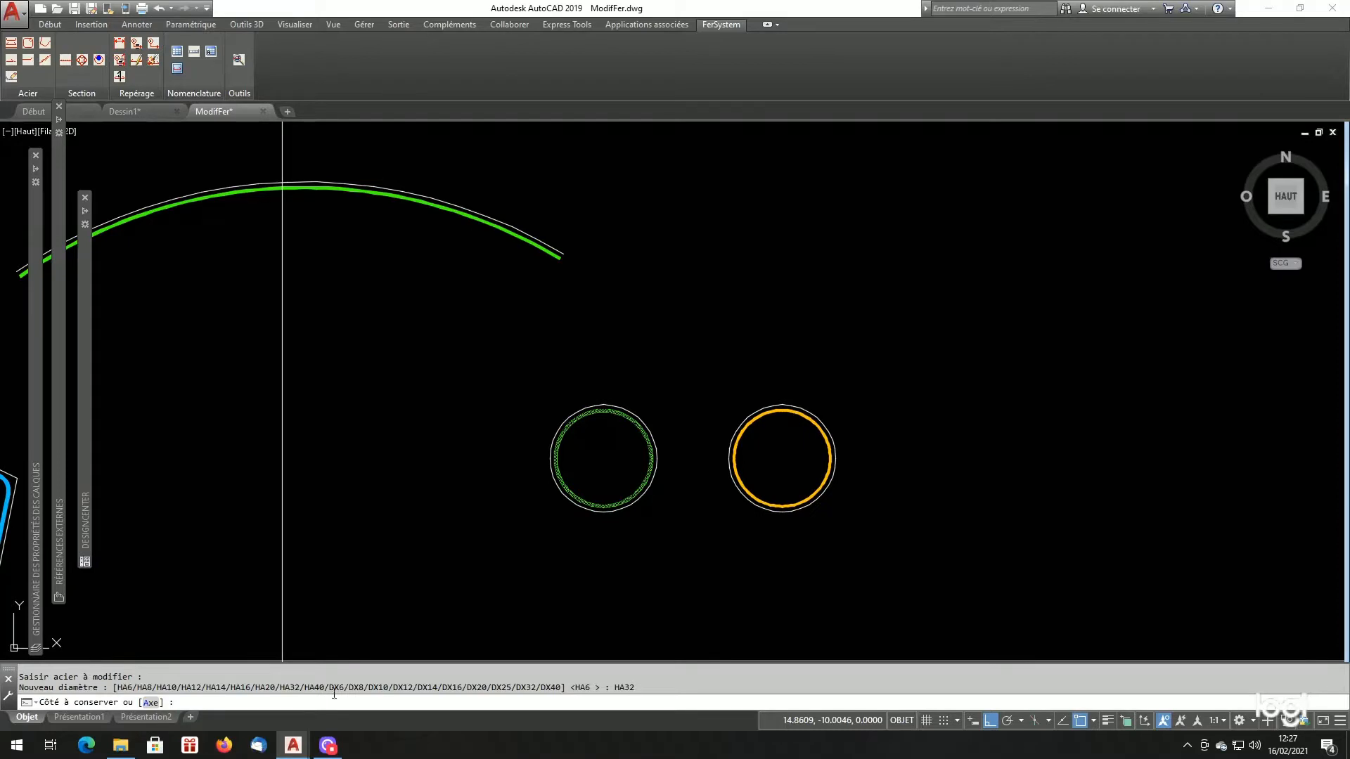
left_click(542, 512)
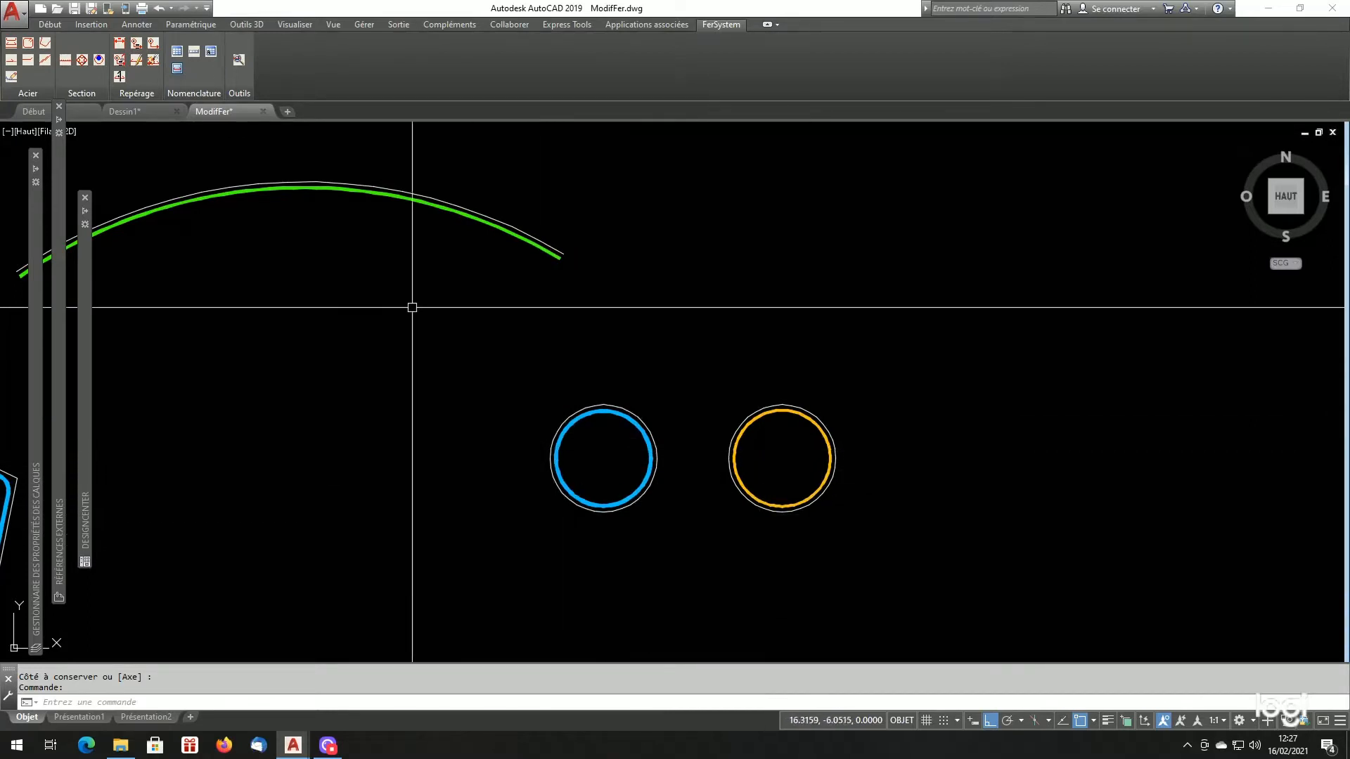
- Modify the orange circular spiral bar to 60 pitches of 0.15 and diameter HA16, keeping its outer side
left_click(11, 77)
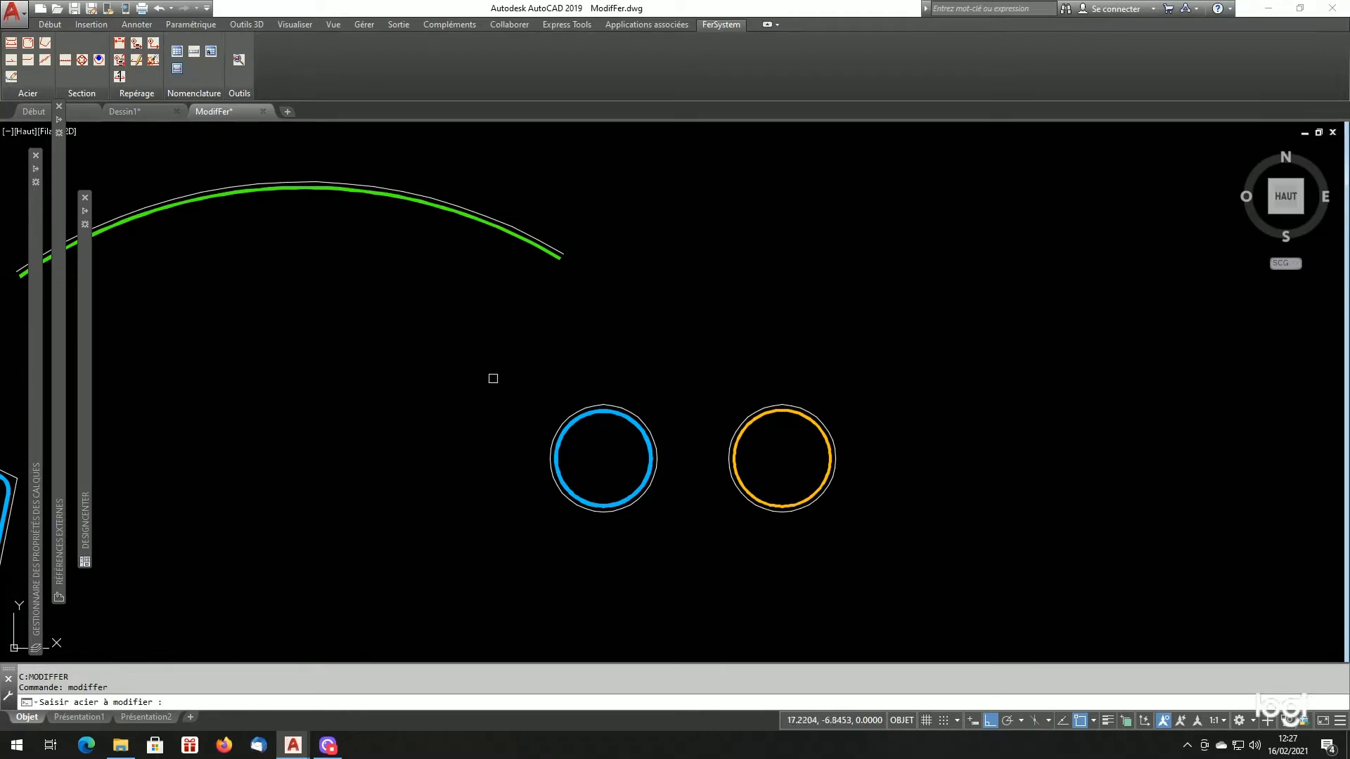
left_click(749, 426)
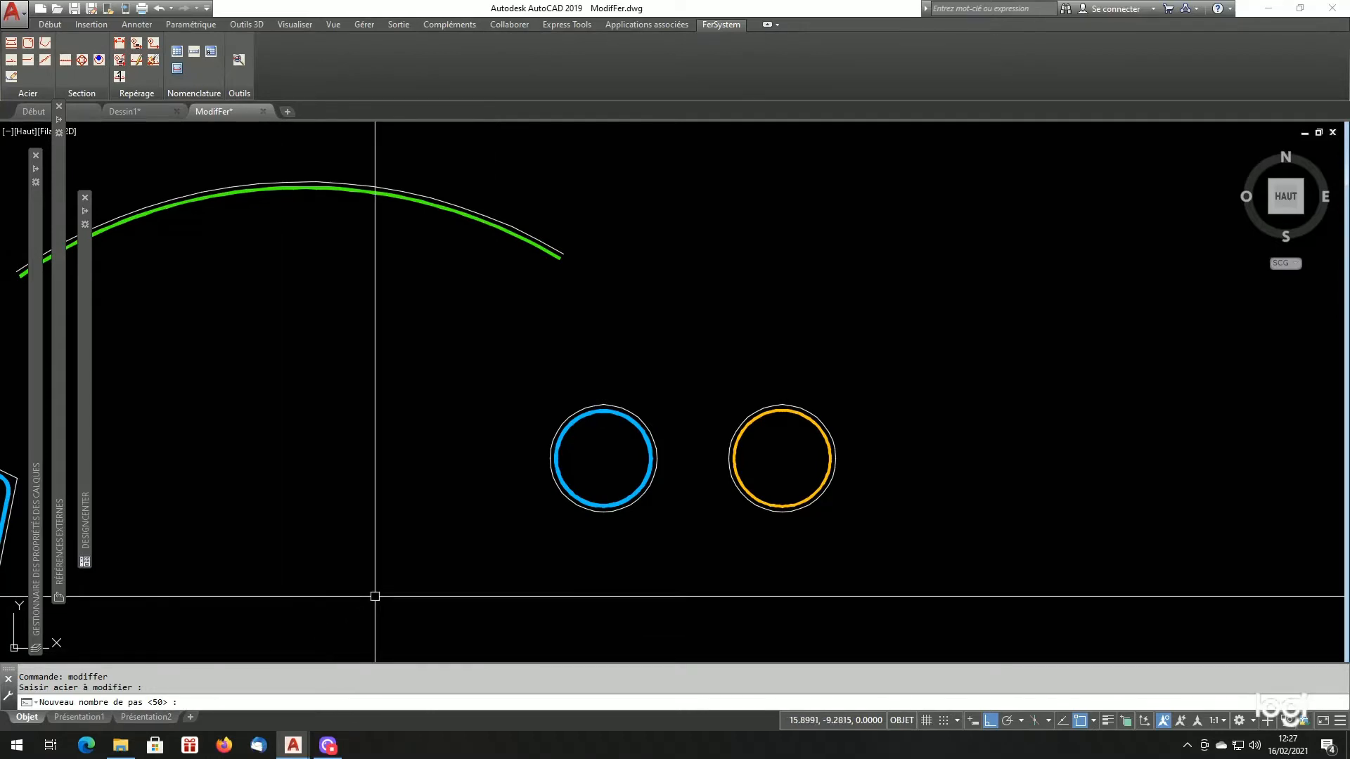
key("Return")
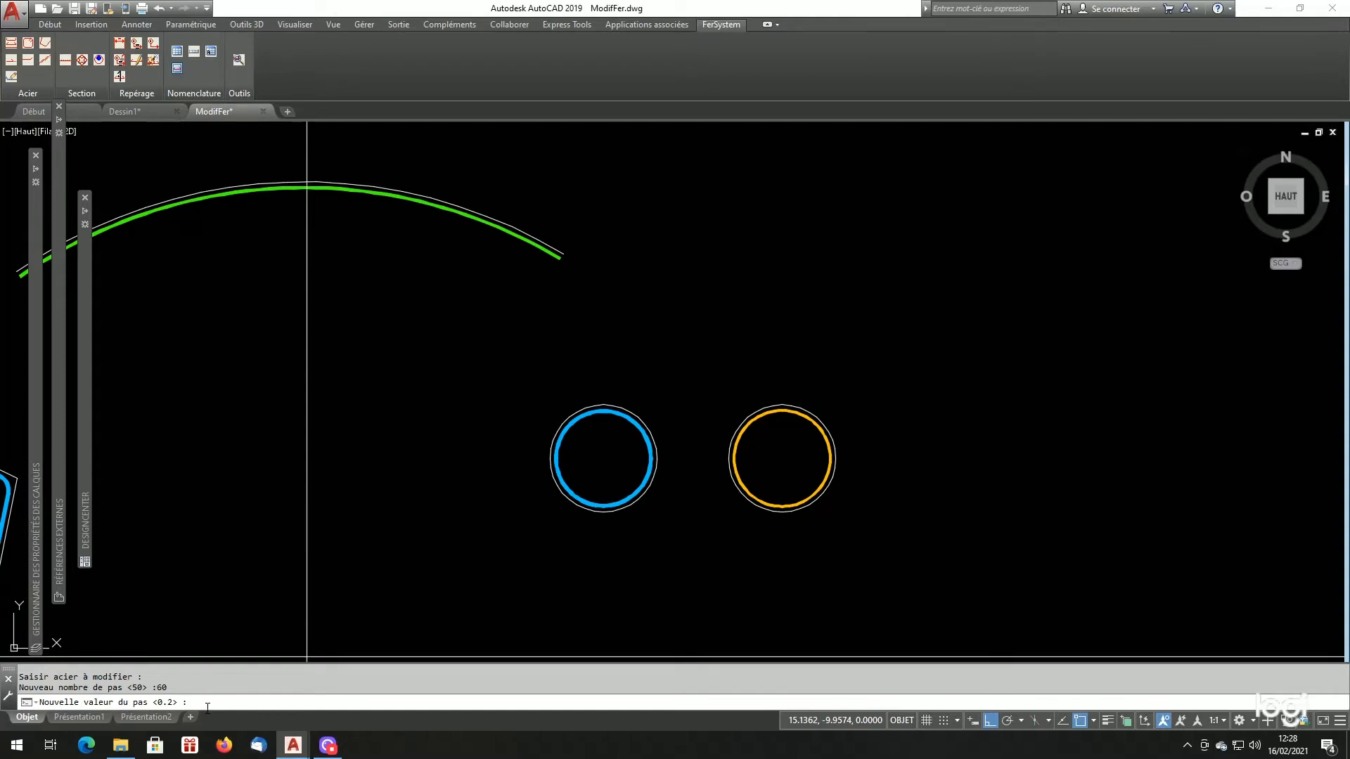
type("15")
key("Return")
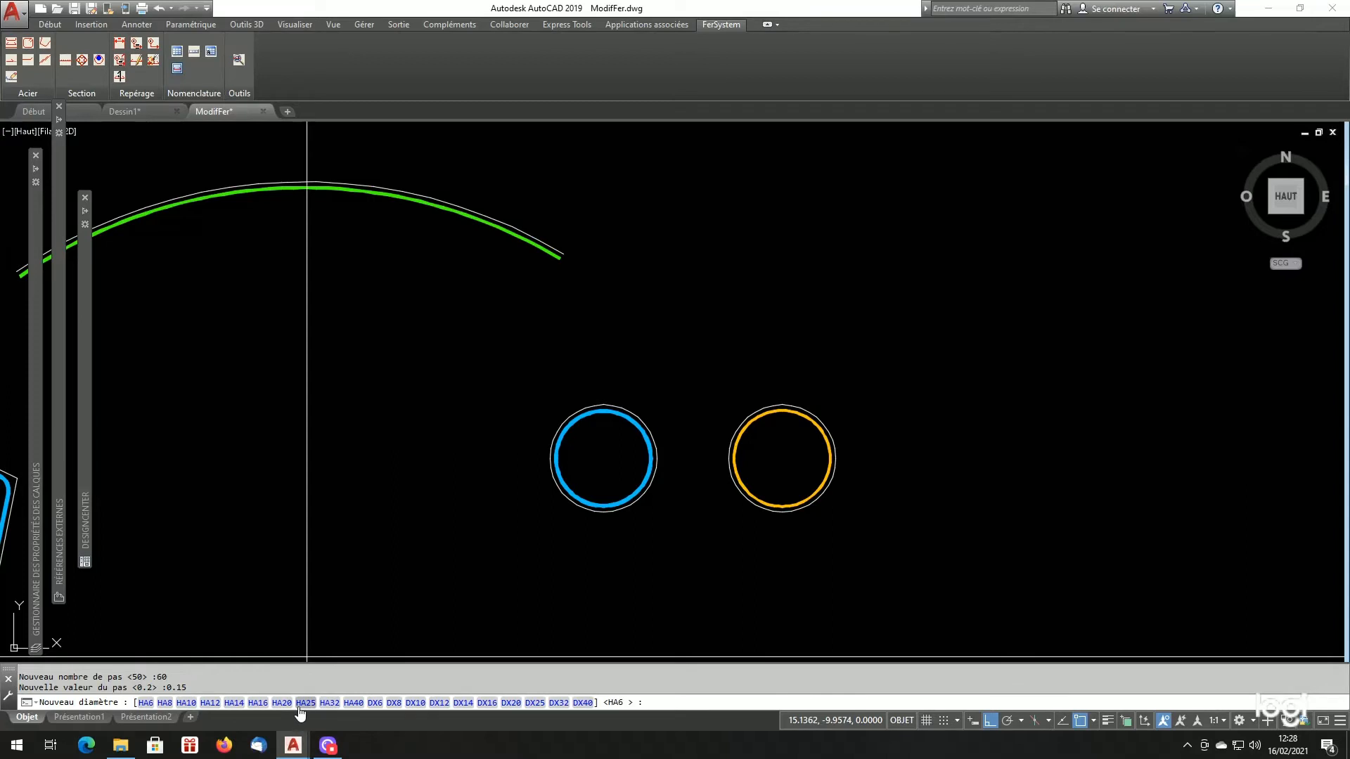
left_click(258, 703)
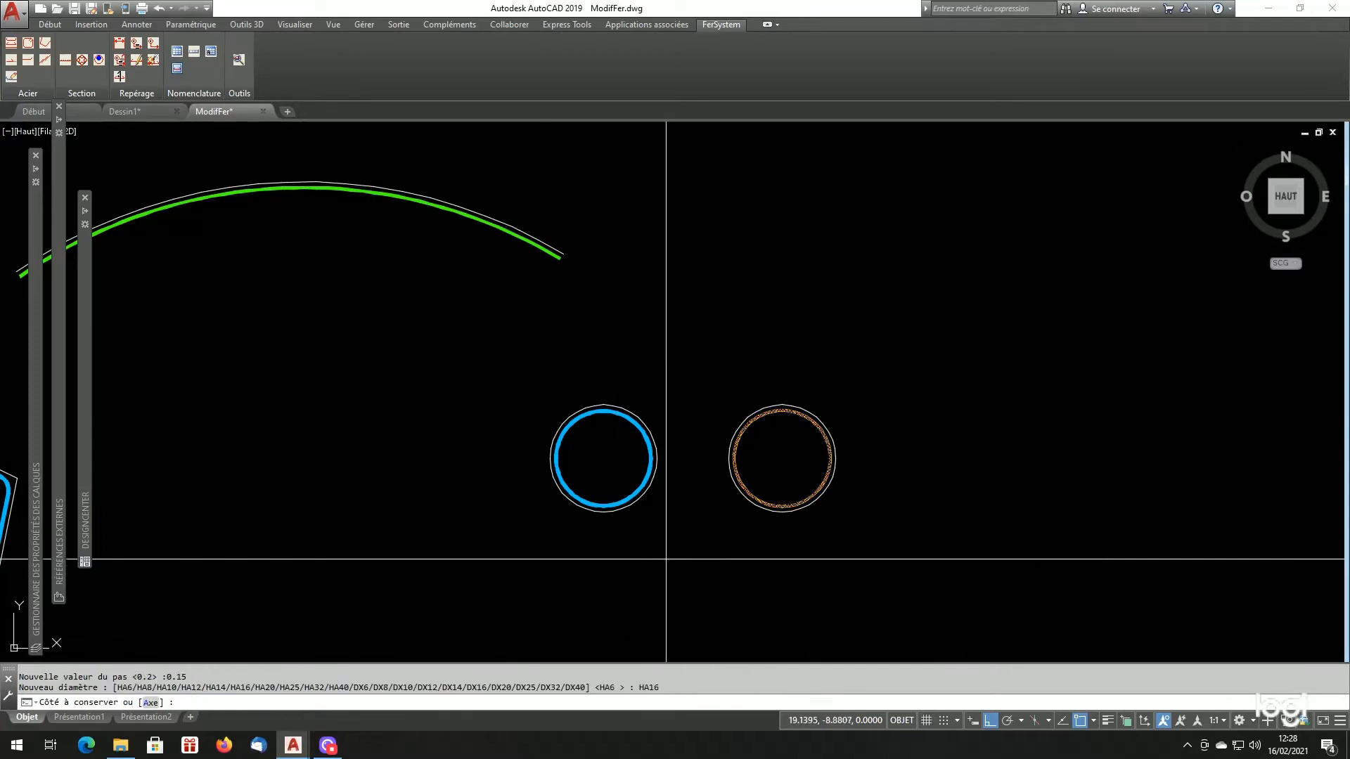
left_click(731, 519)
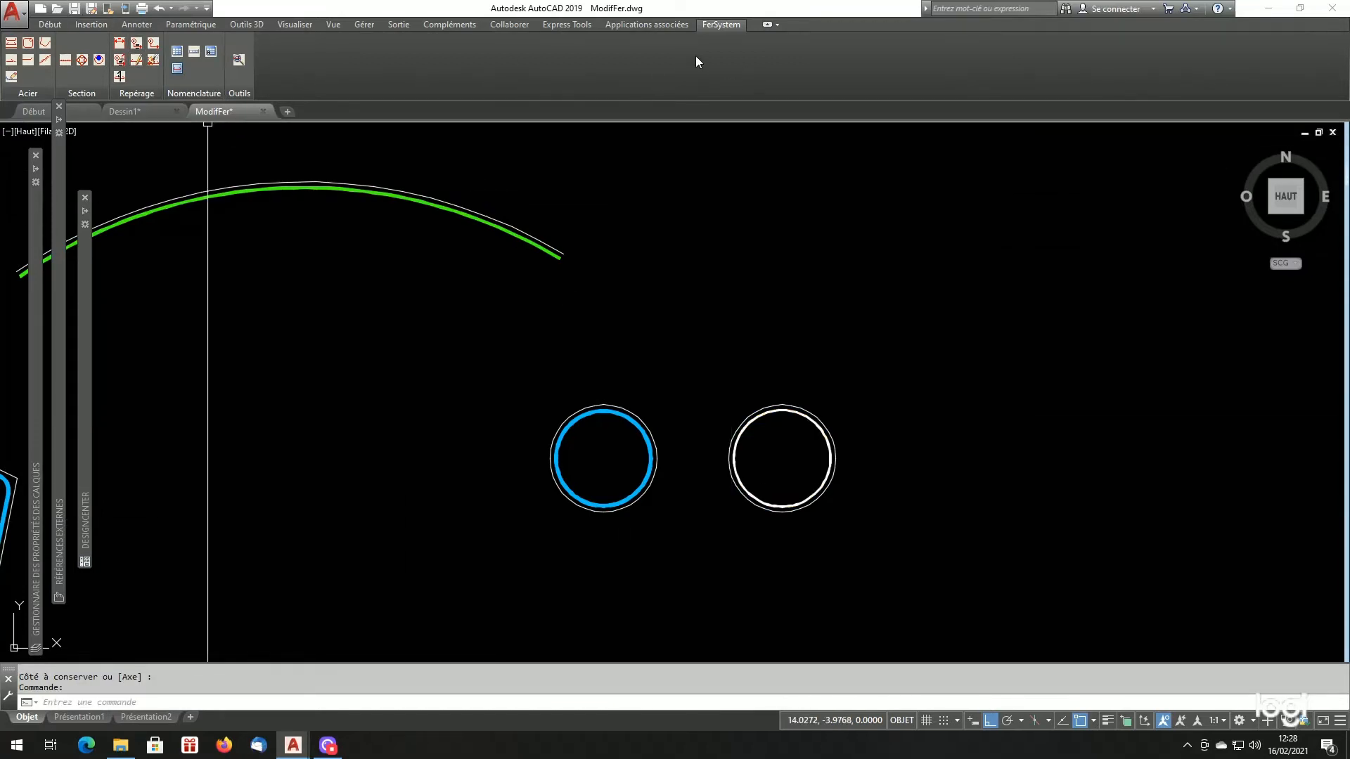
- List the extended data of the white spiral bar for all registered applications
left_click(559, 24)
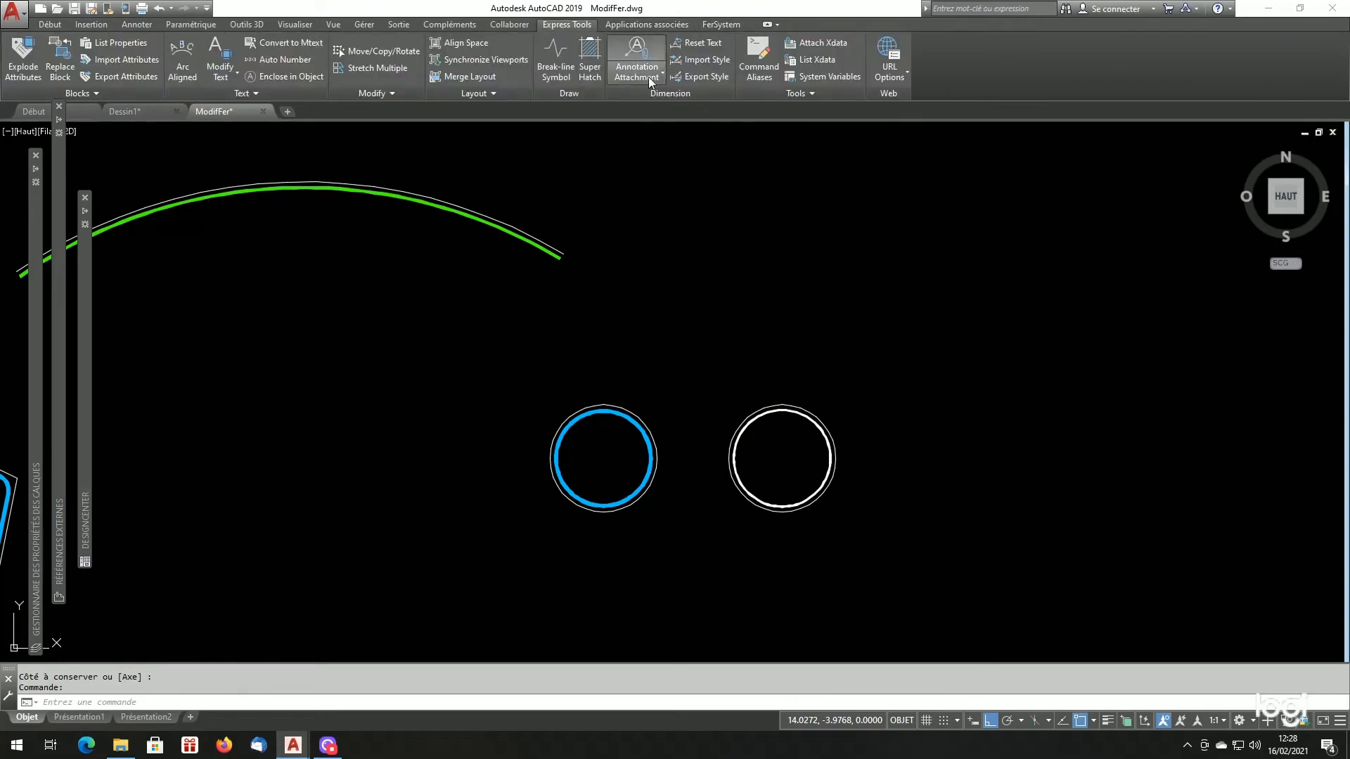
left_click(816, 59)
left_click(752, 421)
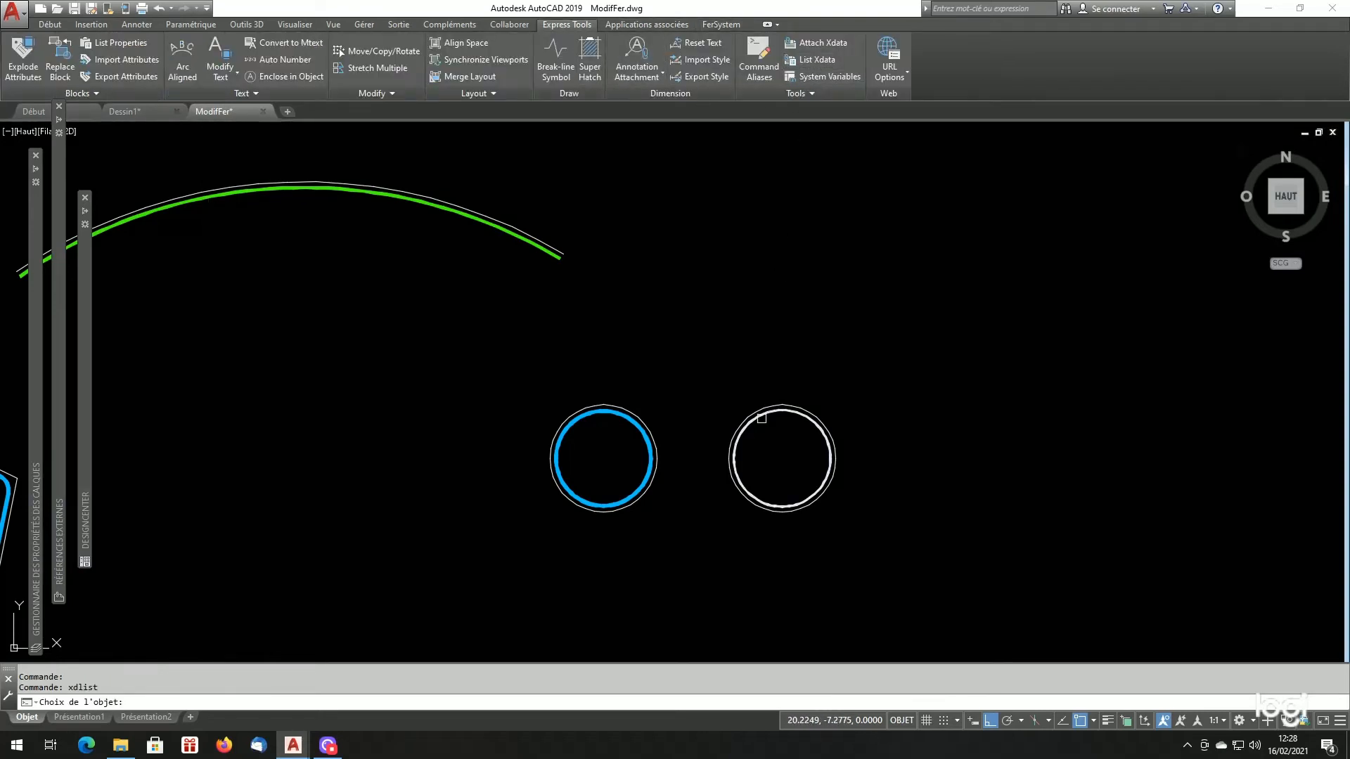
key("Return")
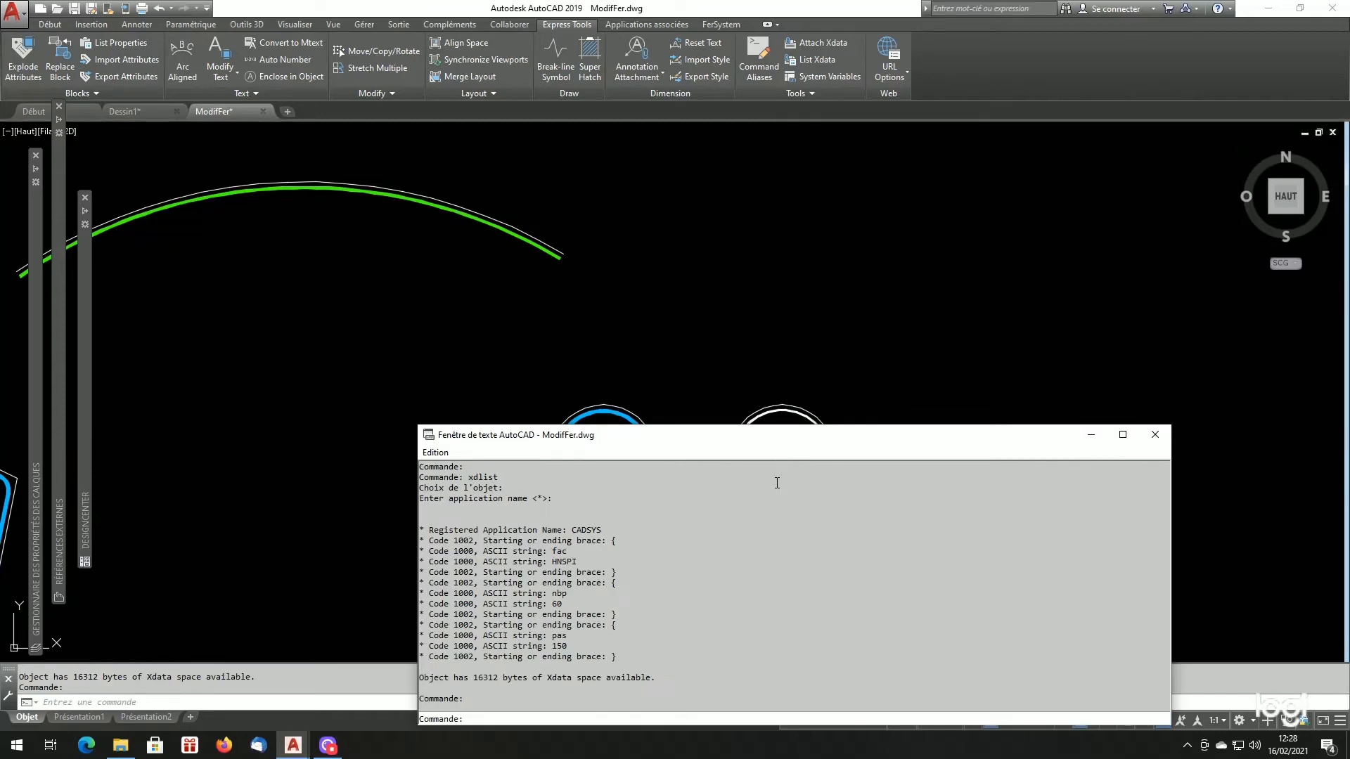